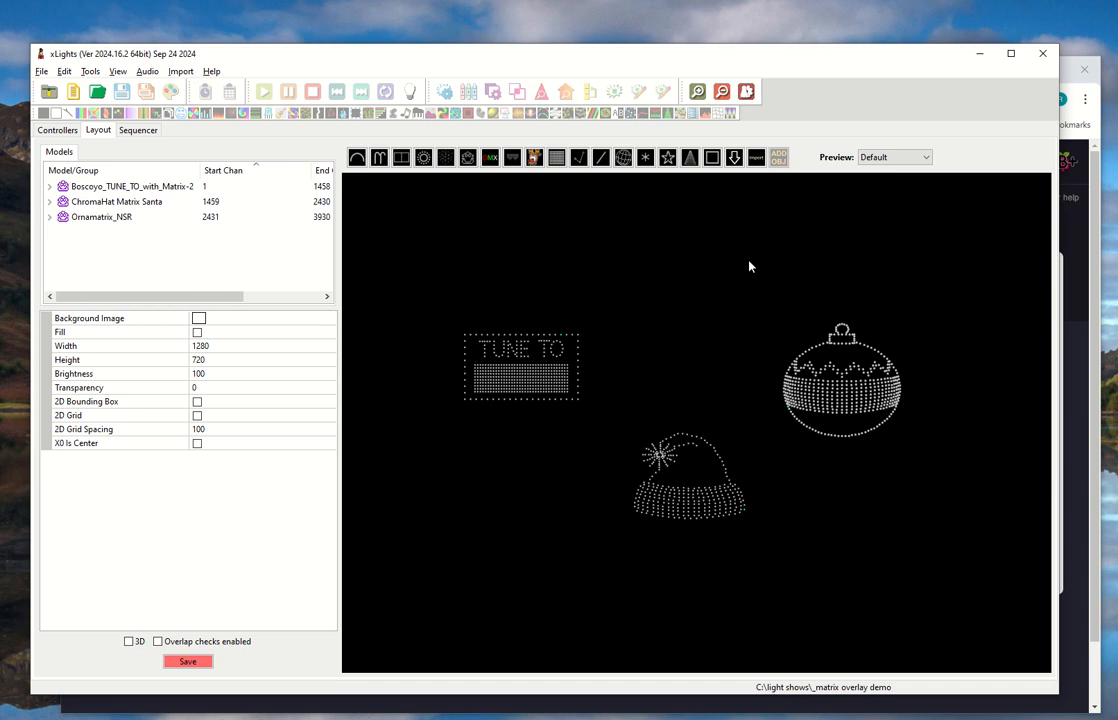
- Inspect the Tune To sign, Santa hat and ornament models in the layout, finishing with the Tune To sign selected
click(538, 389)
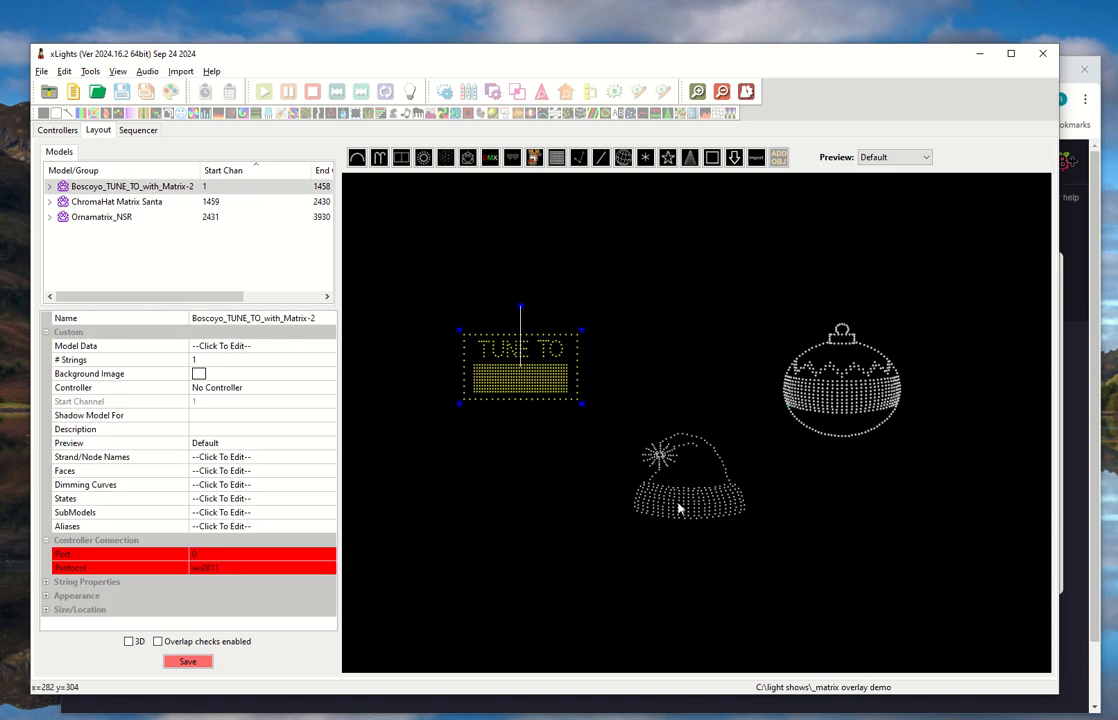
click(724, 470)
click(835, 402)
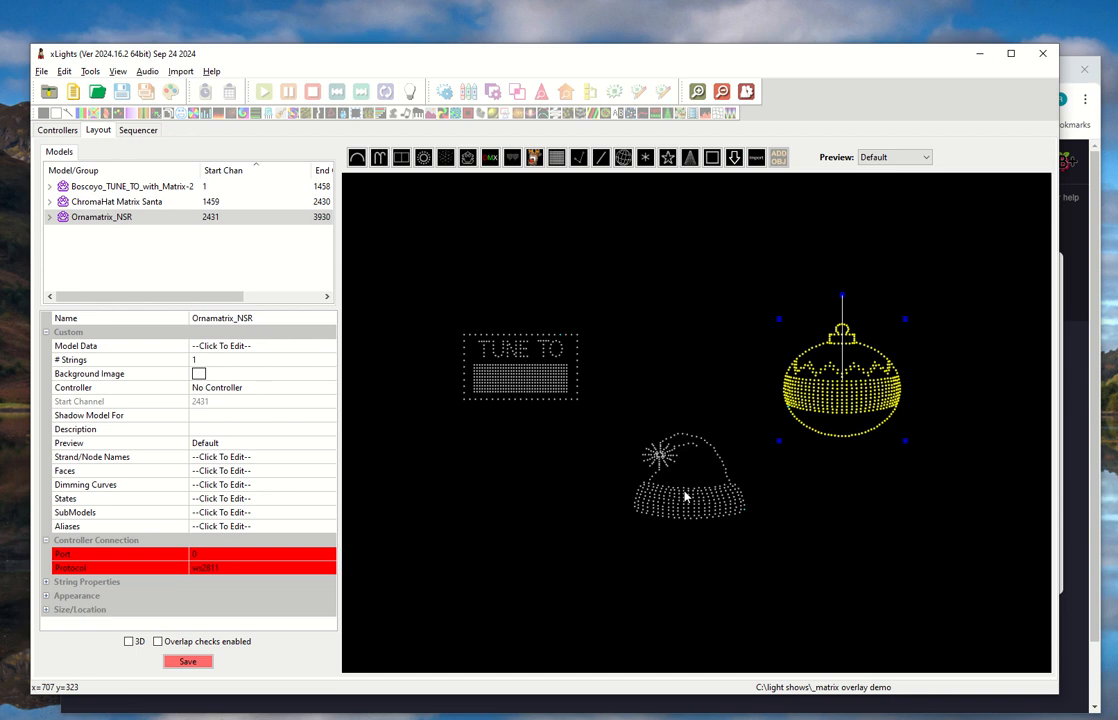
click(600, 431)
click(535, 378)
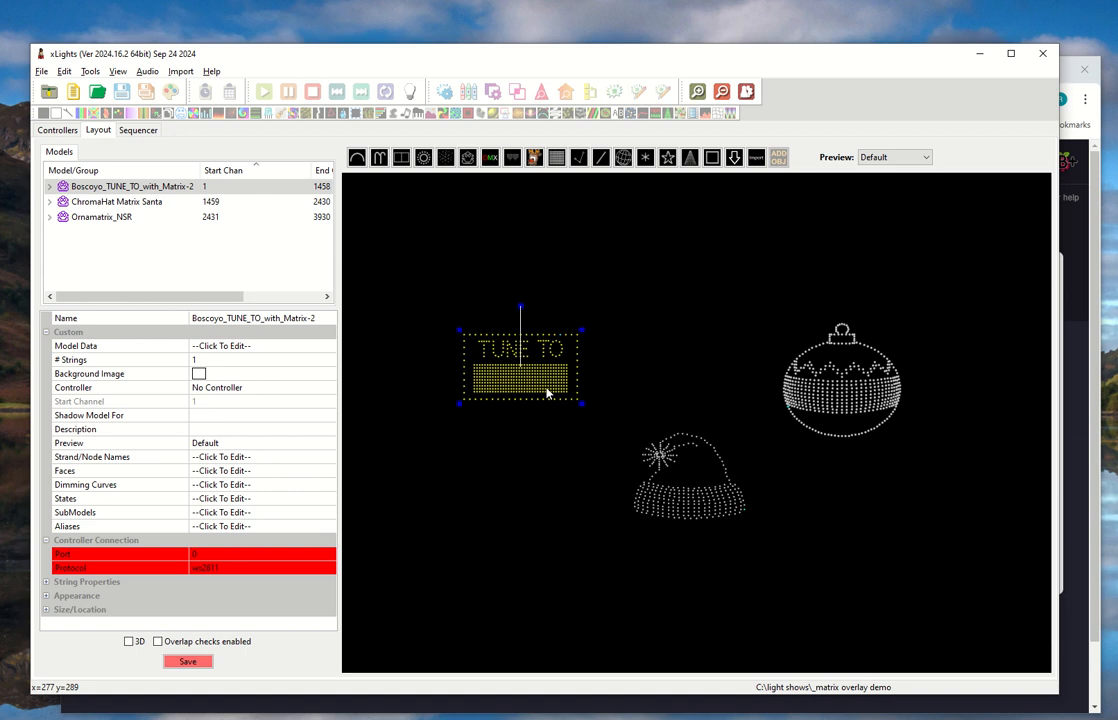
- Switch to FPP in the browser and open the Plugins page to check the installed plugins
click(1069, 86)
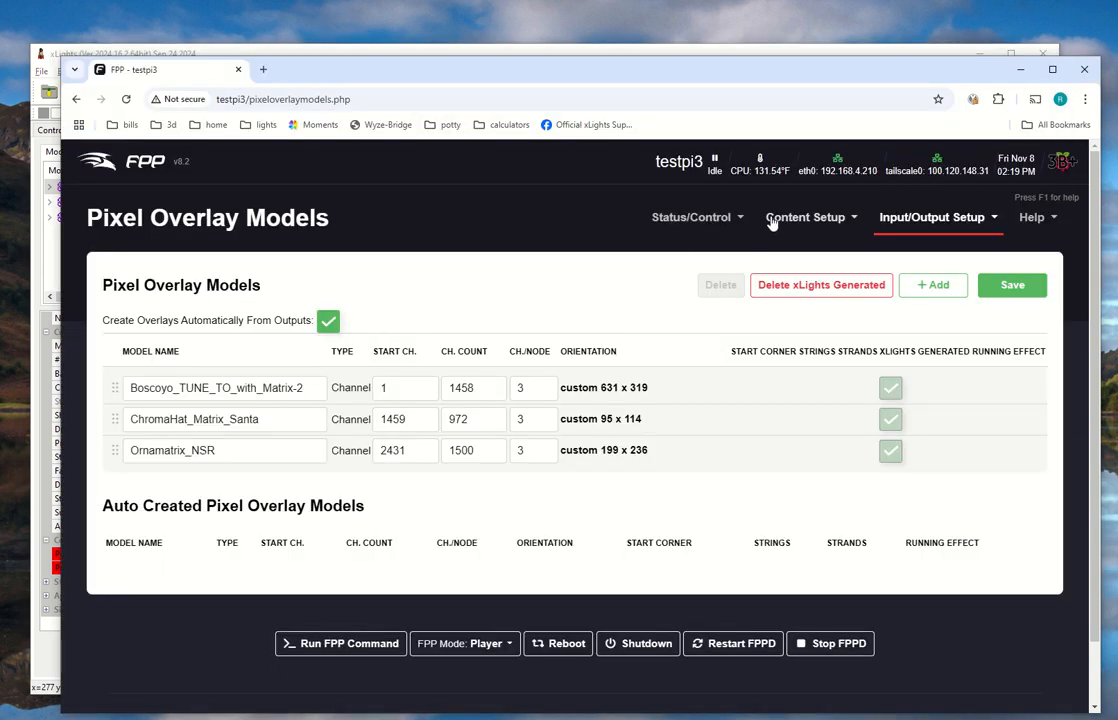
click(804, 218)
click(820, 373)
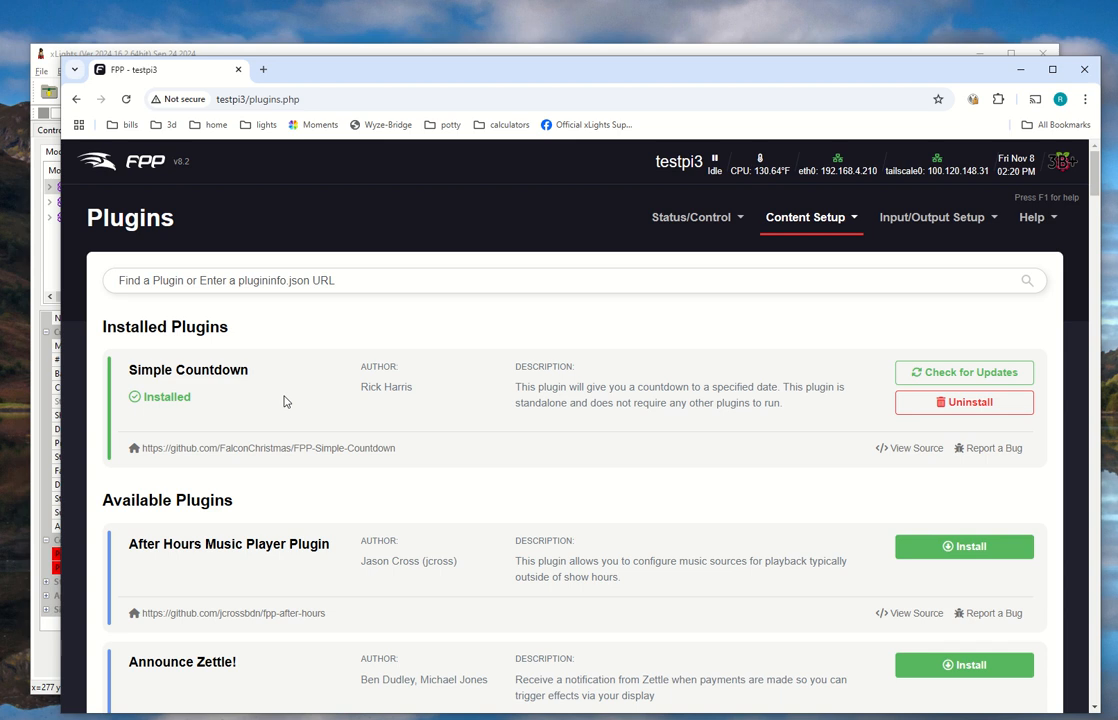
- Switch back to xLights and examine the matrix areas of the Santa hat, ornament and Tune To sign models
key(alt+Tab)
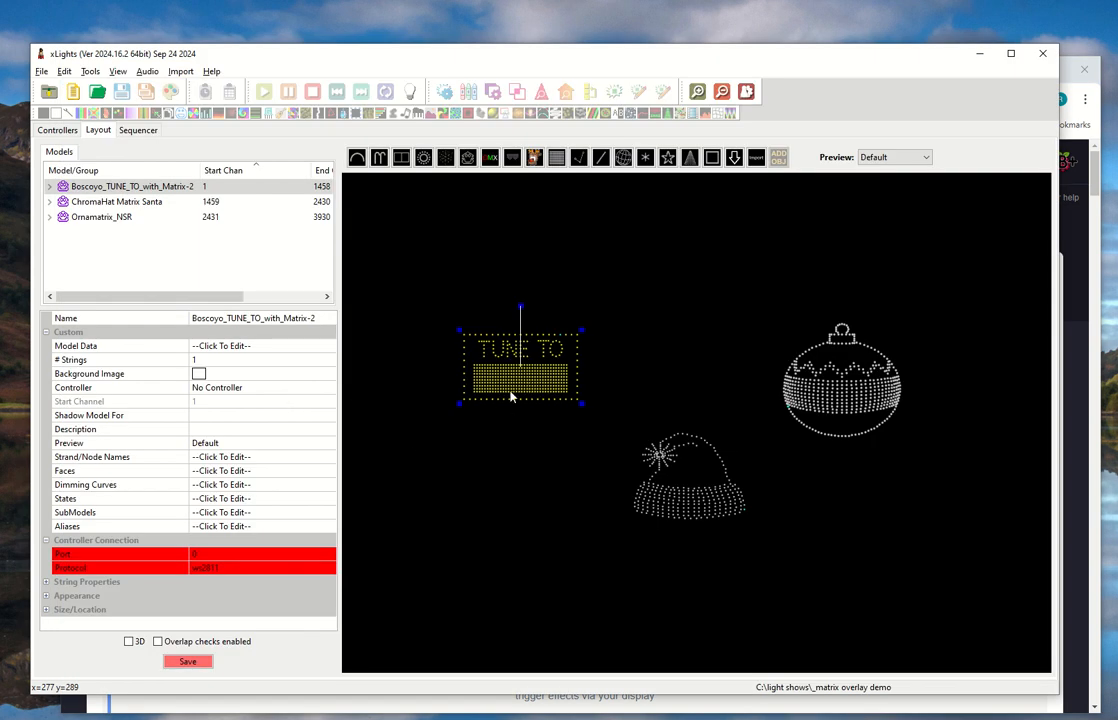
click(682, 508)
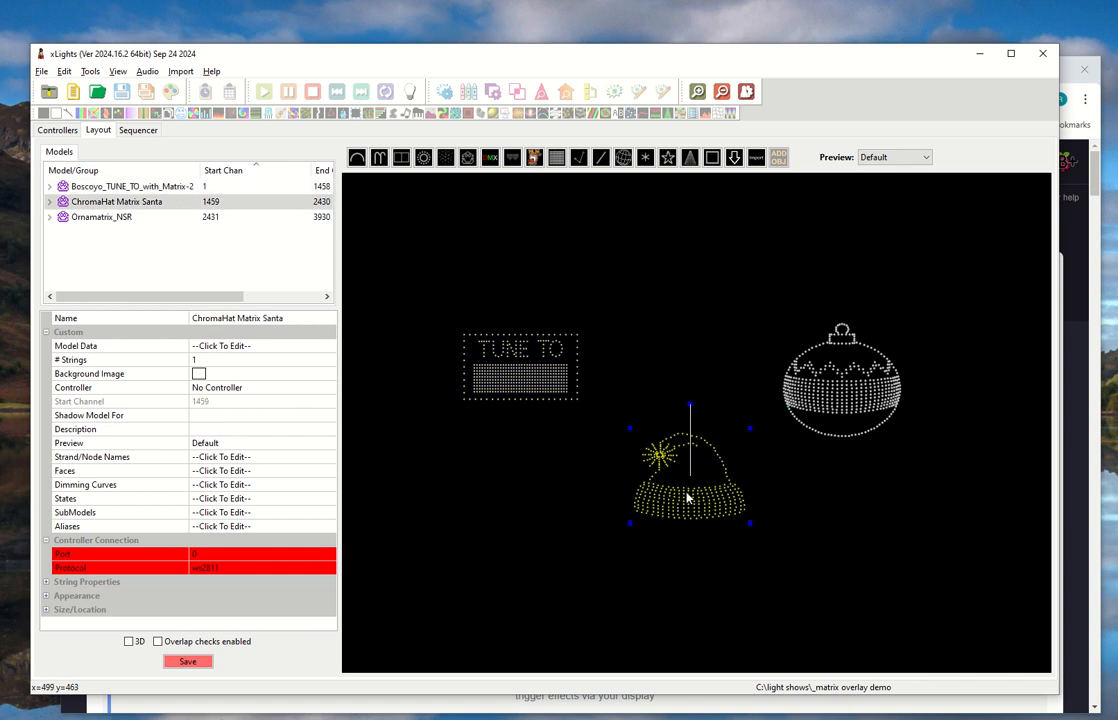
click(543, 378)
click(694, 497)
click(480, 342)
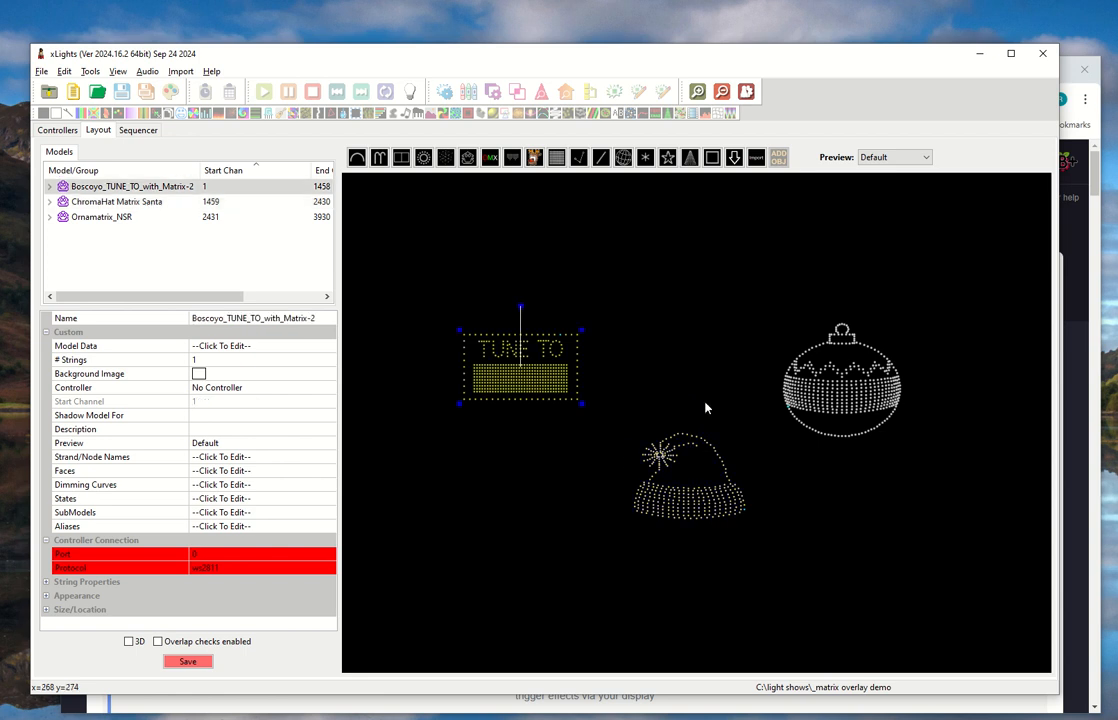
click(797, 404)
click(706, 502)
click(548, 362)
- Switch to FPP in the browser and open the Simple Countdown plugin's setup page
key(alt+Tab)
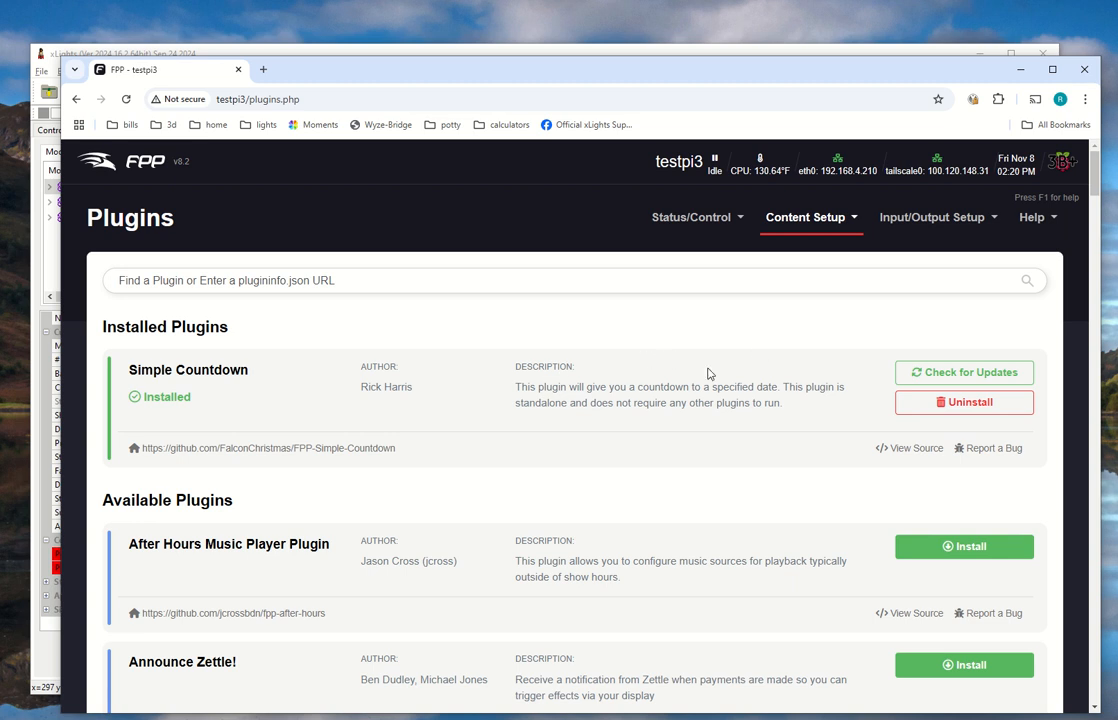
click(888, 218)
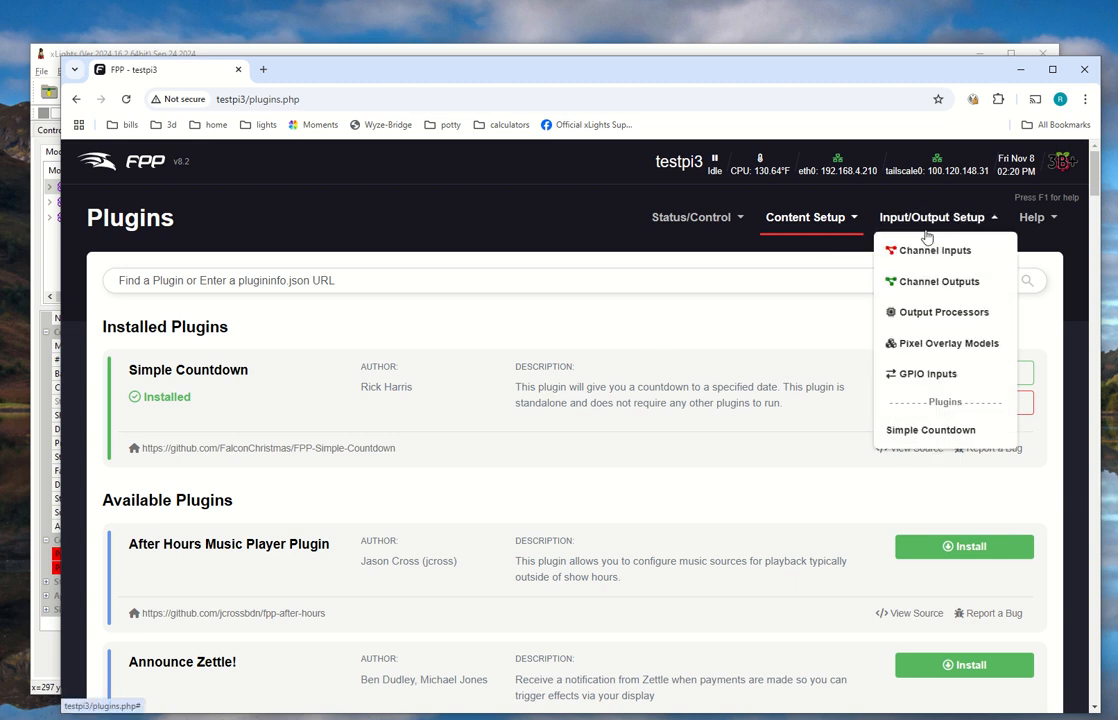
click(951, 433)
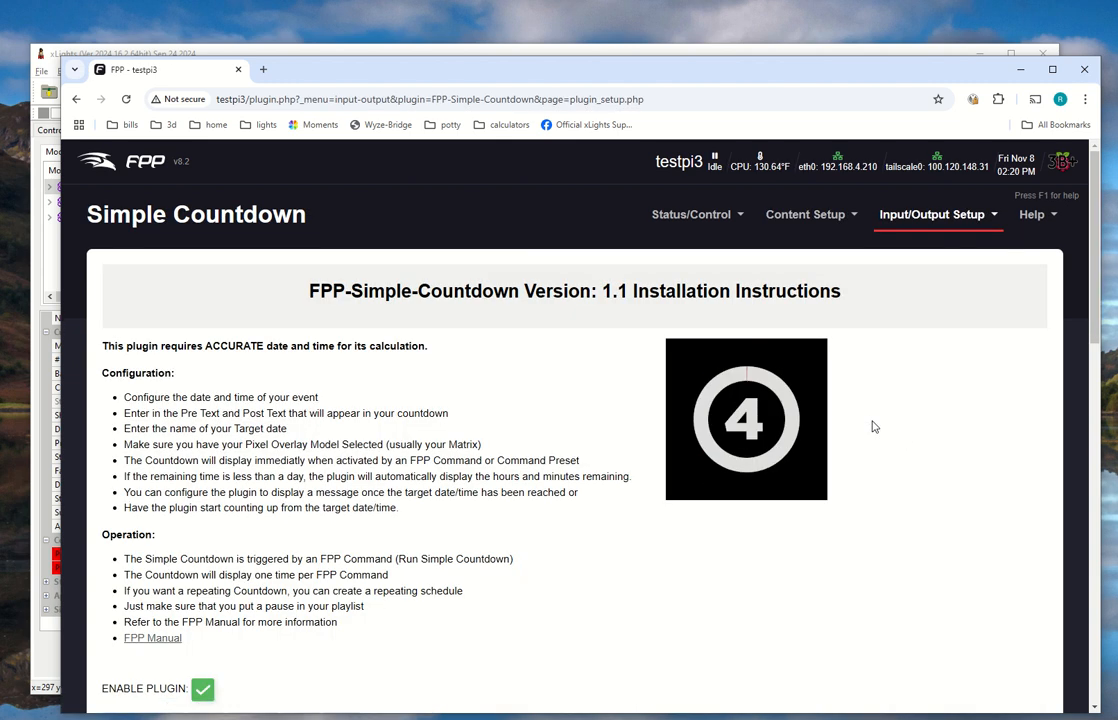
- Set the Simple Countdown plugin's target title to "Opening"
scroll(447, 499, down, 2)
scroll(447, 499, down, 1)
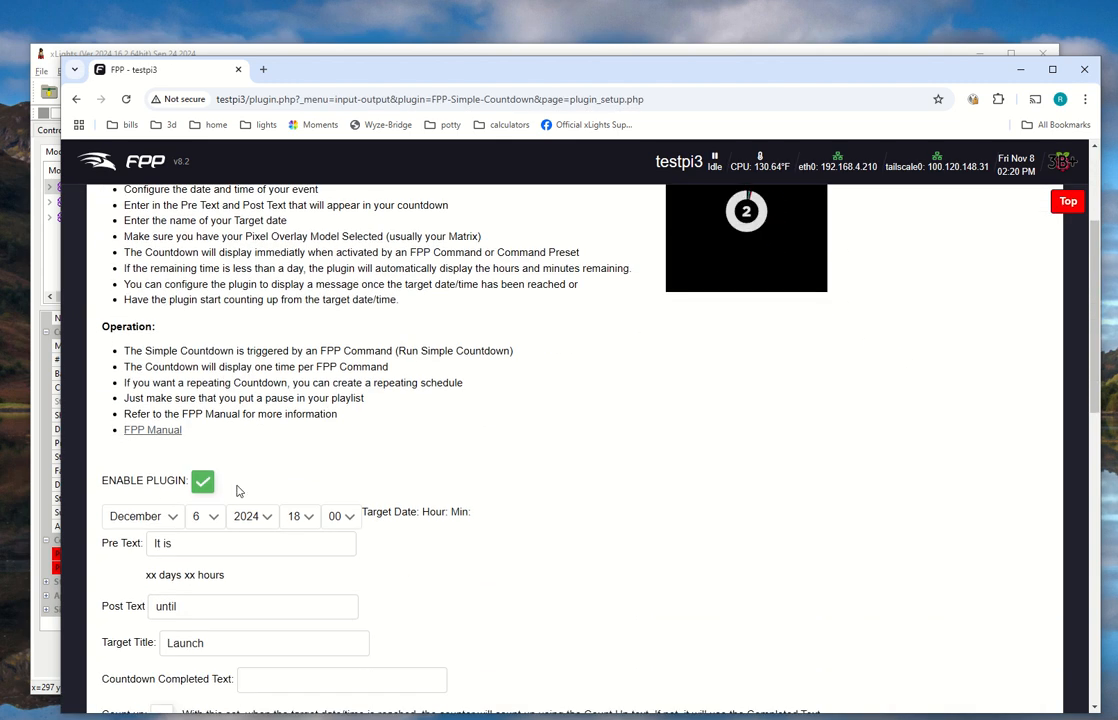
scroll(160, 416, down, 1)
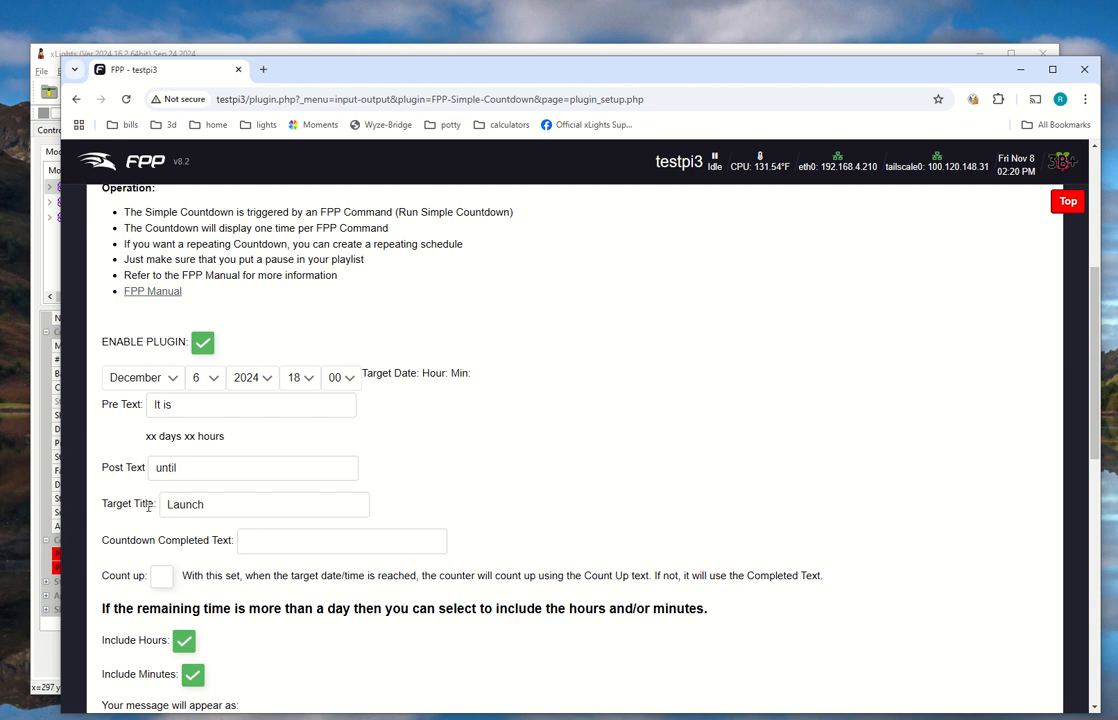
scroll(184, 507, down, 2)
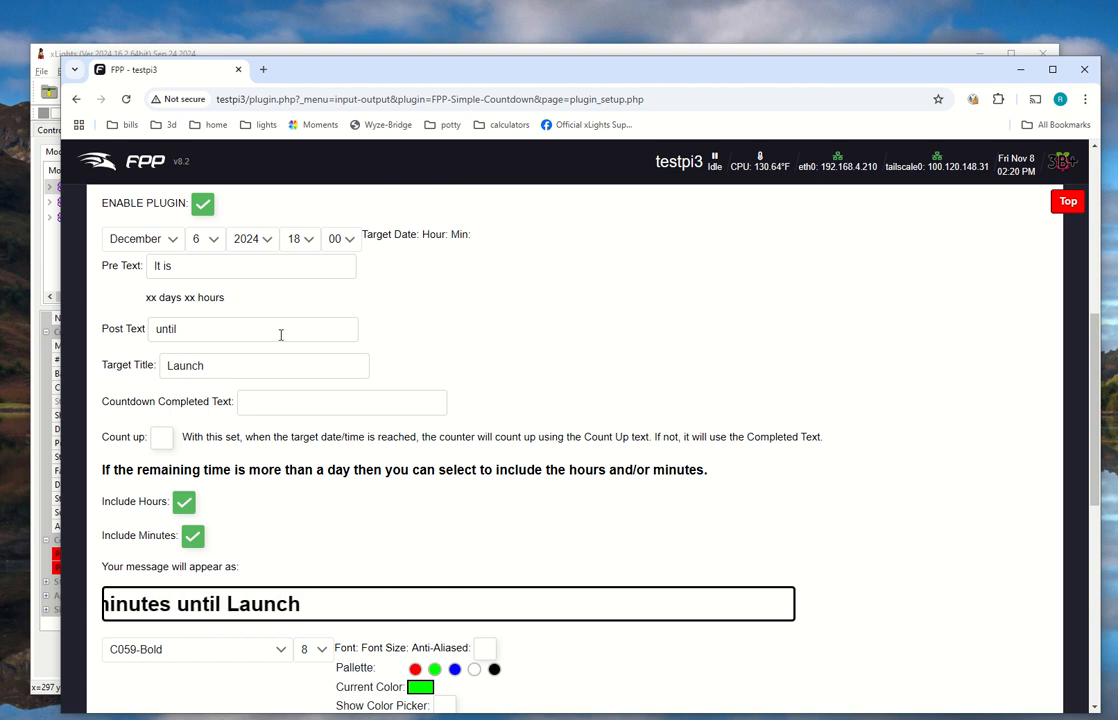
drag(240, 367, 150, 364)
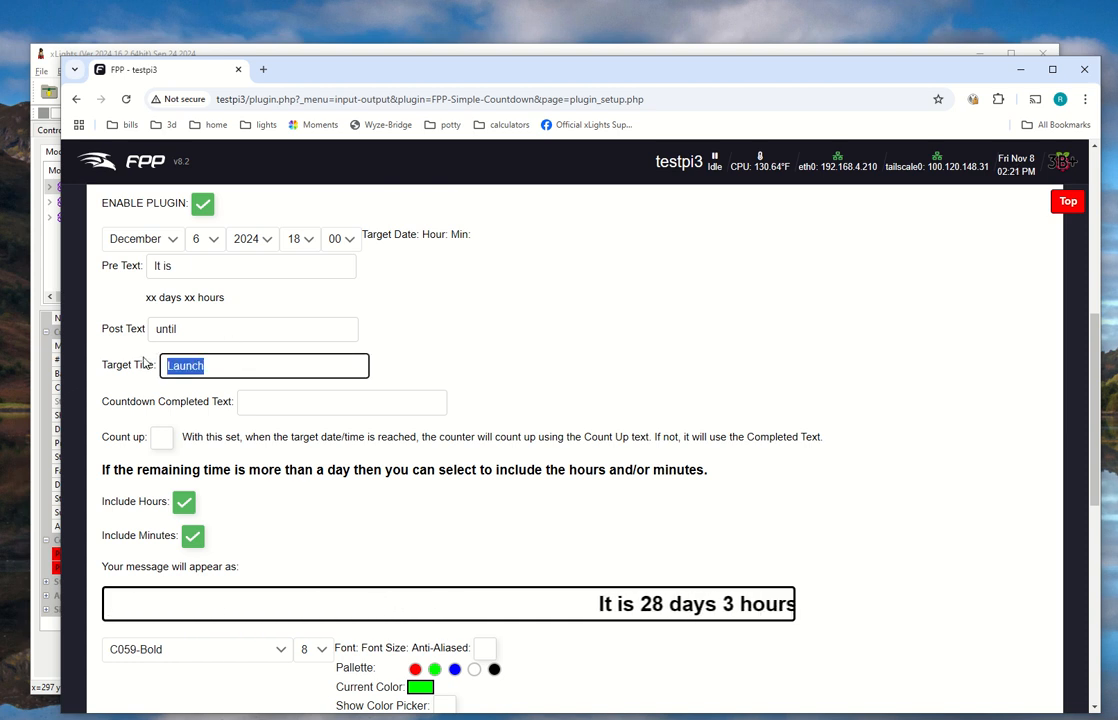
text(Opening)
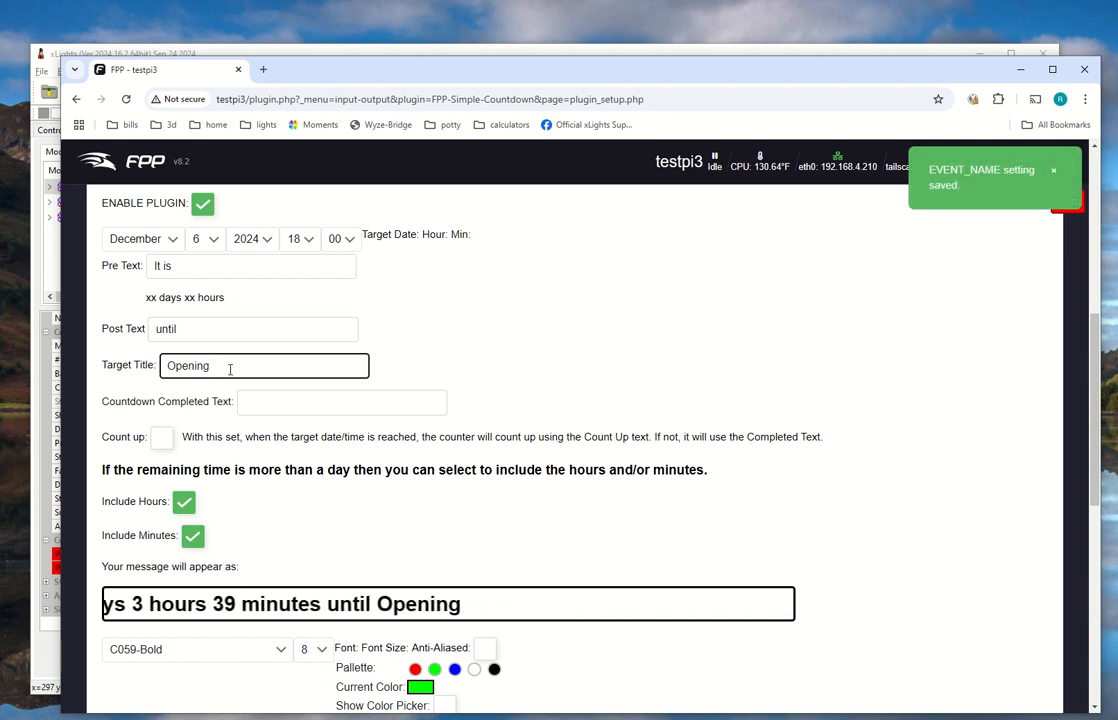
drag(230, 367, 140, 367)
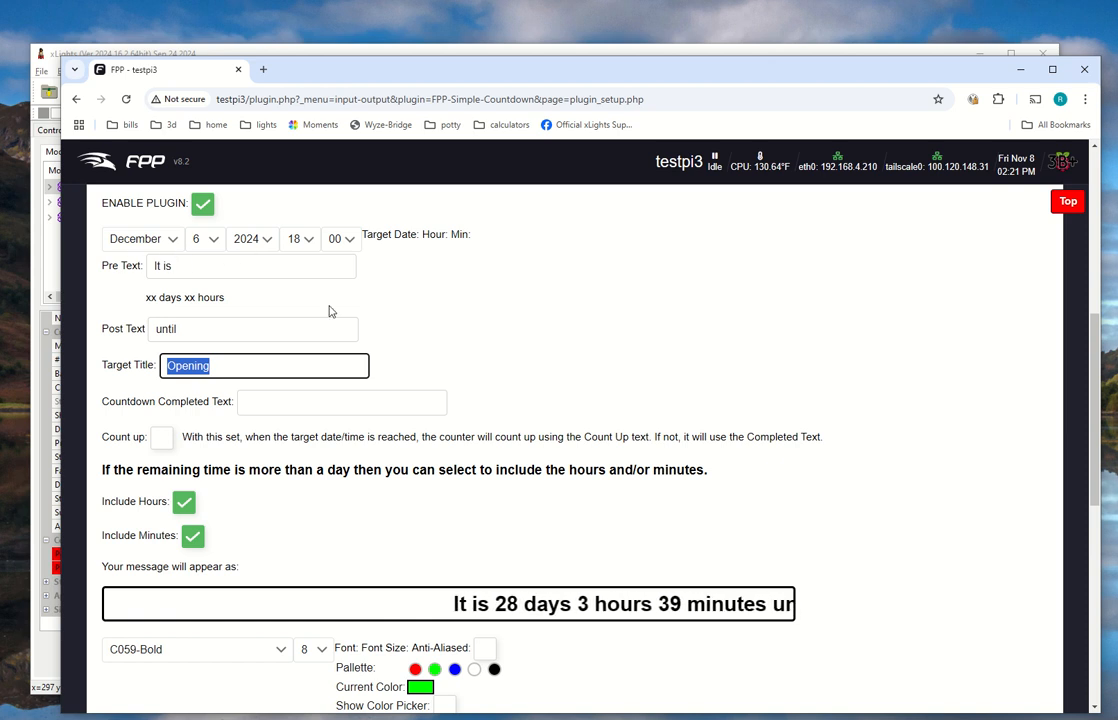
- Exclude minutes and hours from the countdown message, and include both again
click(194, 543)
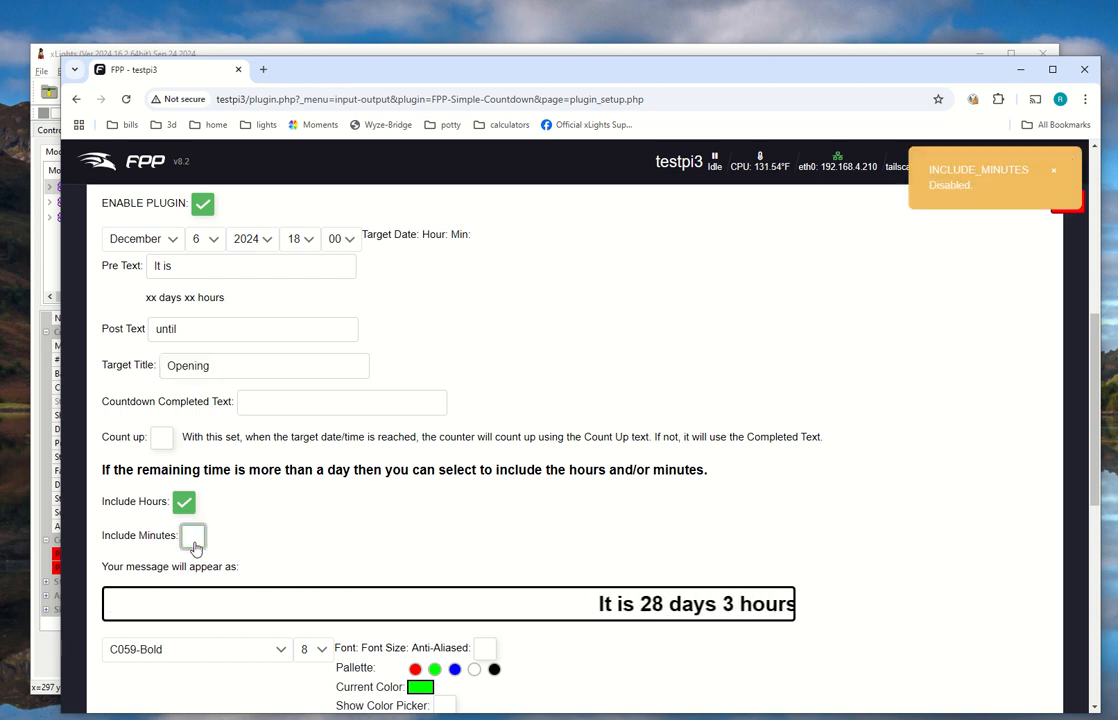
click(191, 513)
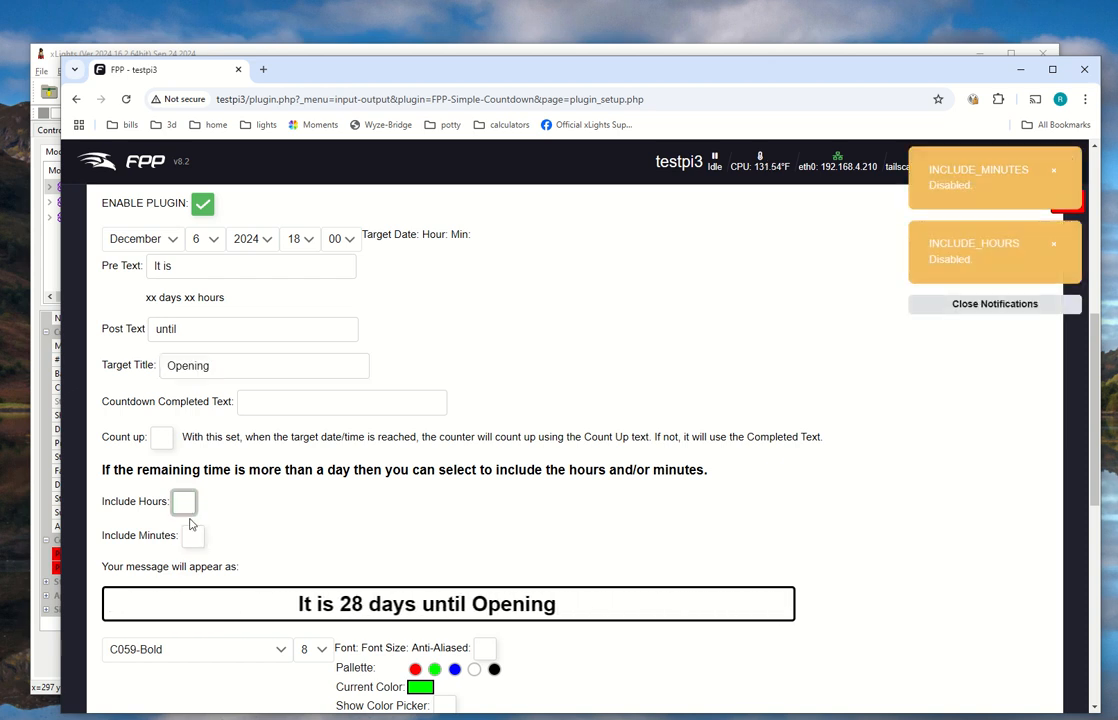
click(184, 504)
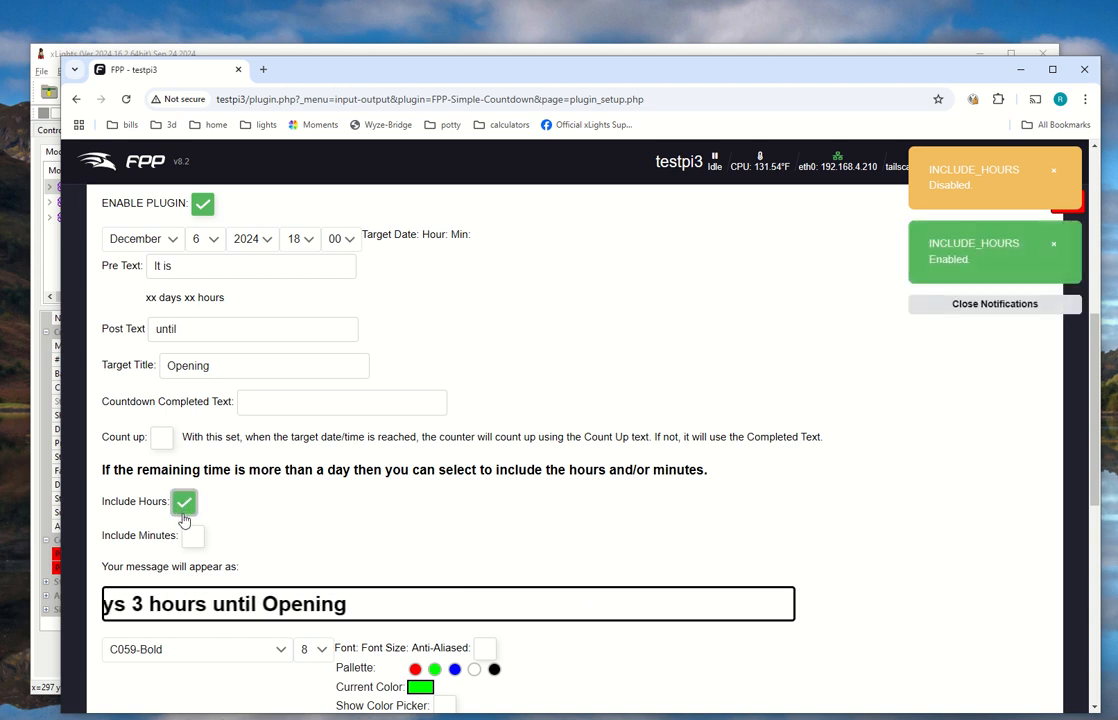
click(195, 537)
- Review the countdown's font size and font choices, keeping size 8 and C059-Bold
scroll(240, 457, down, 3)
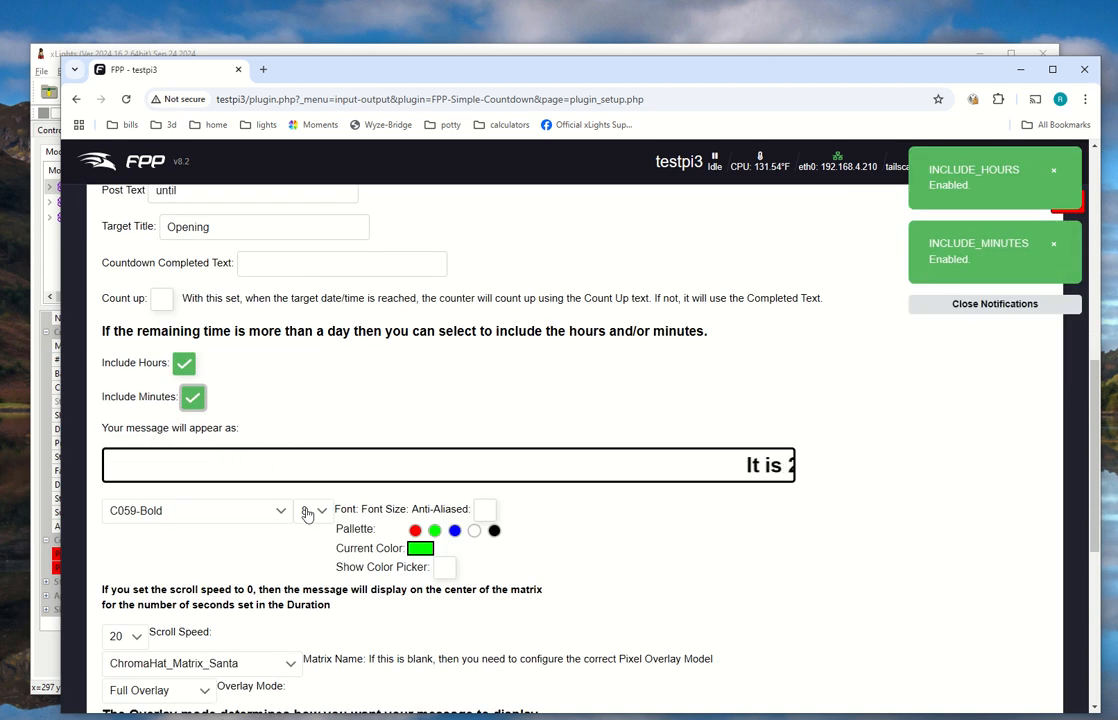
scroll(270, 305, down, 3)
scroll(362, 501, down, 1)
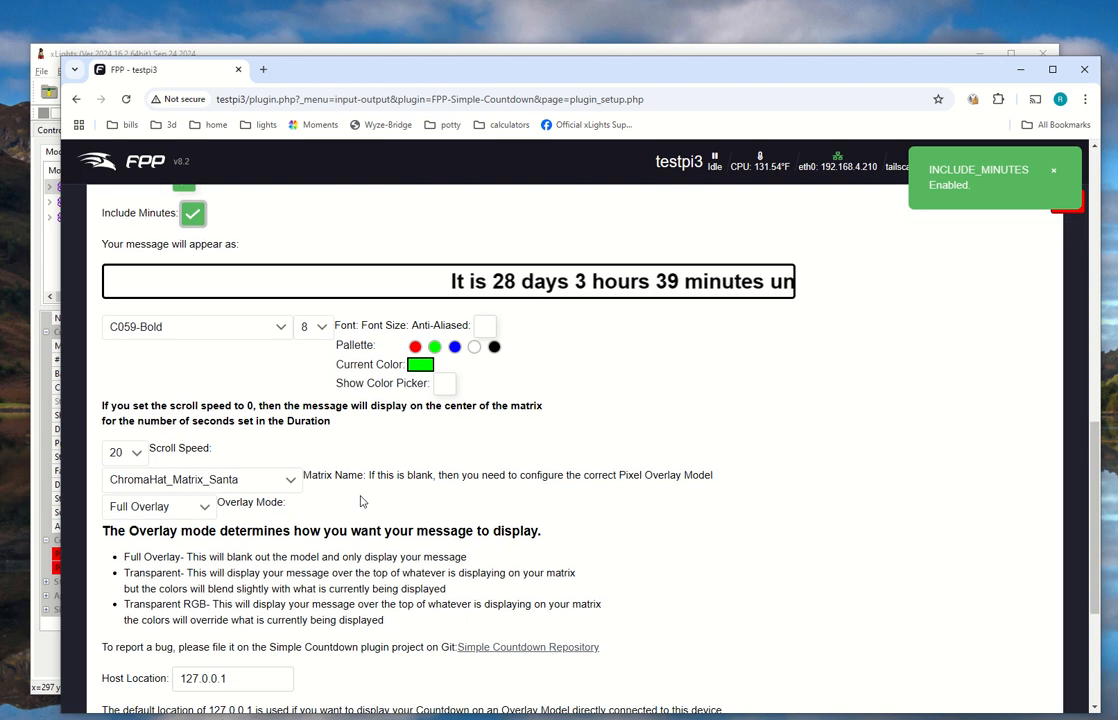
click(320, 303)
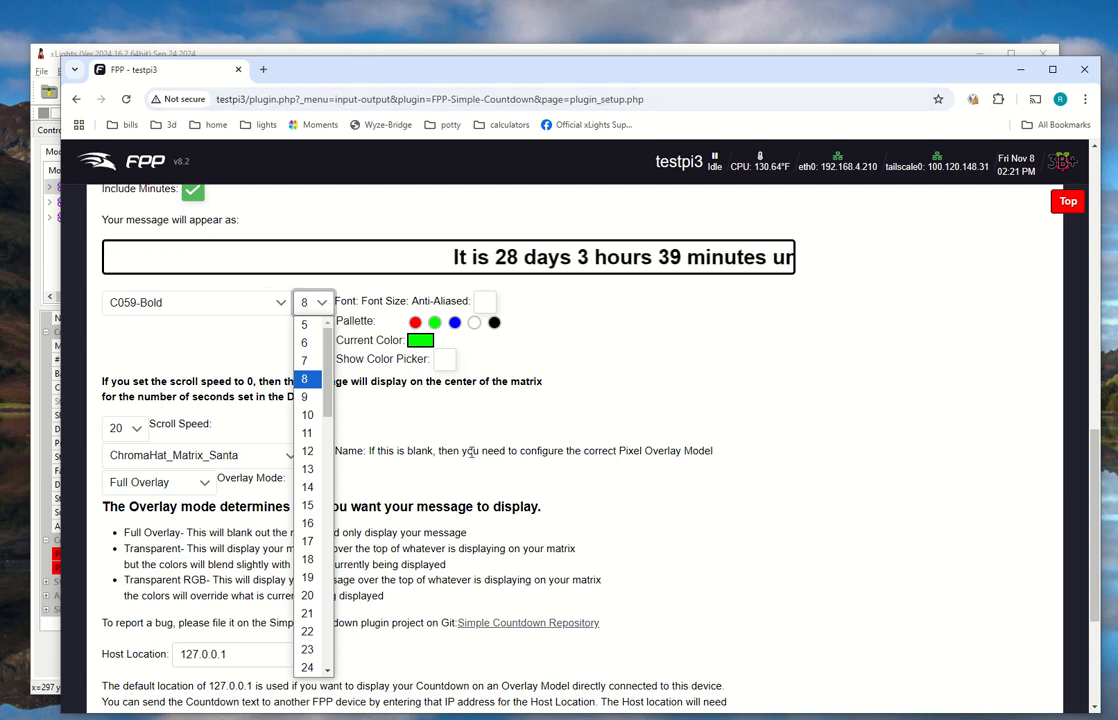
click(309, 380)
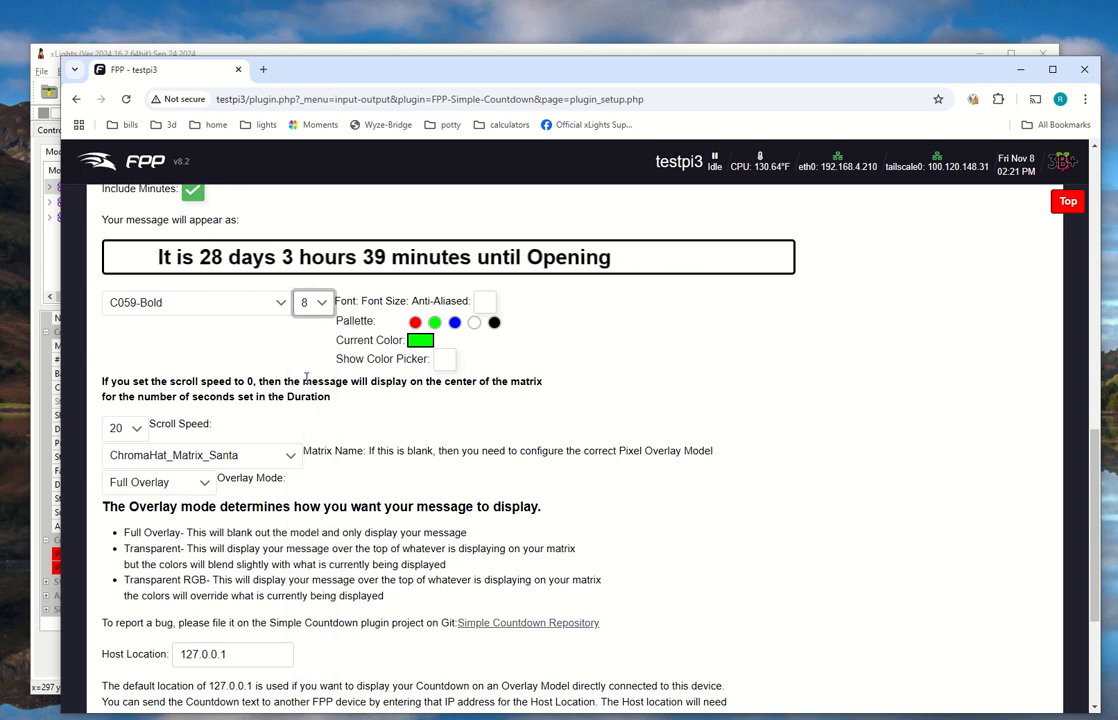
click(210, 302)
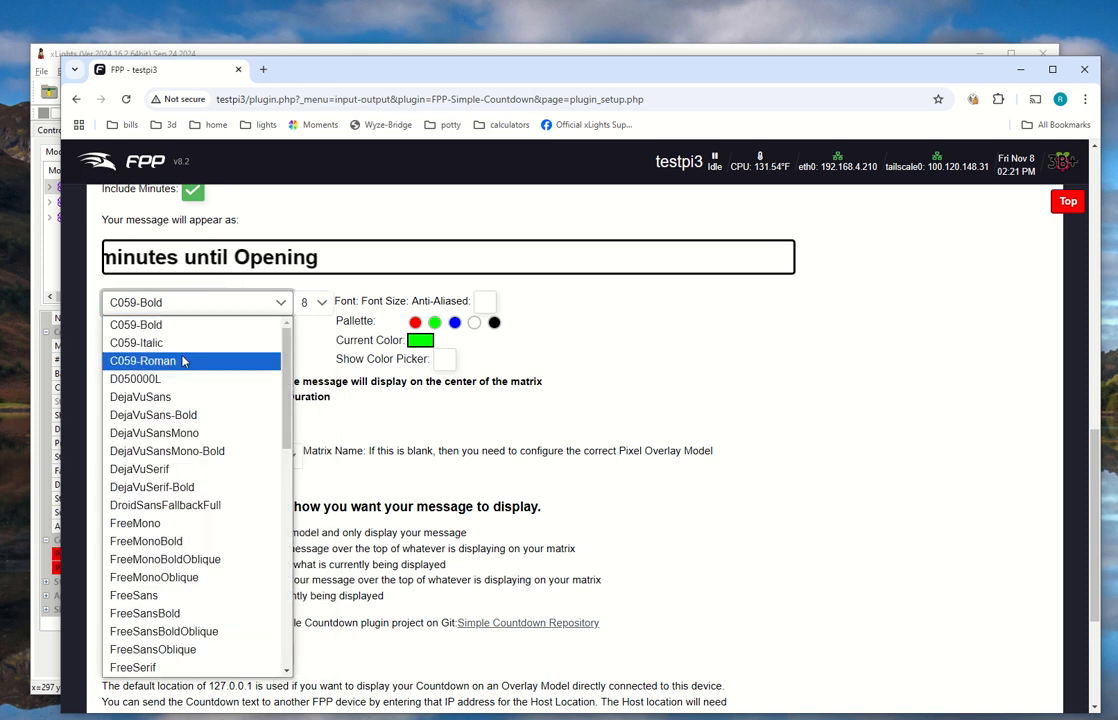
click(694, 362)
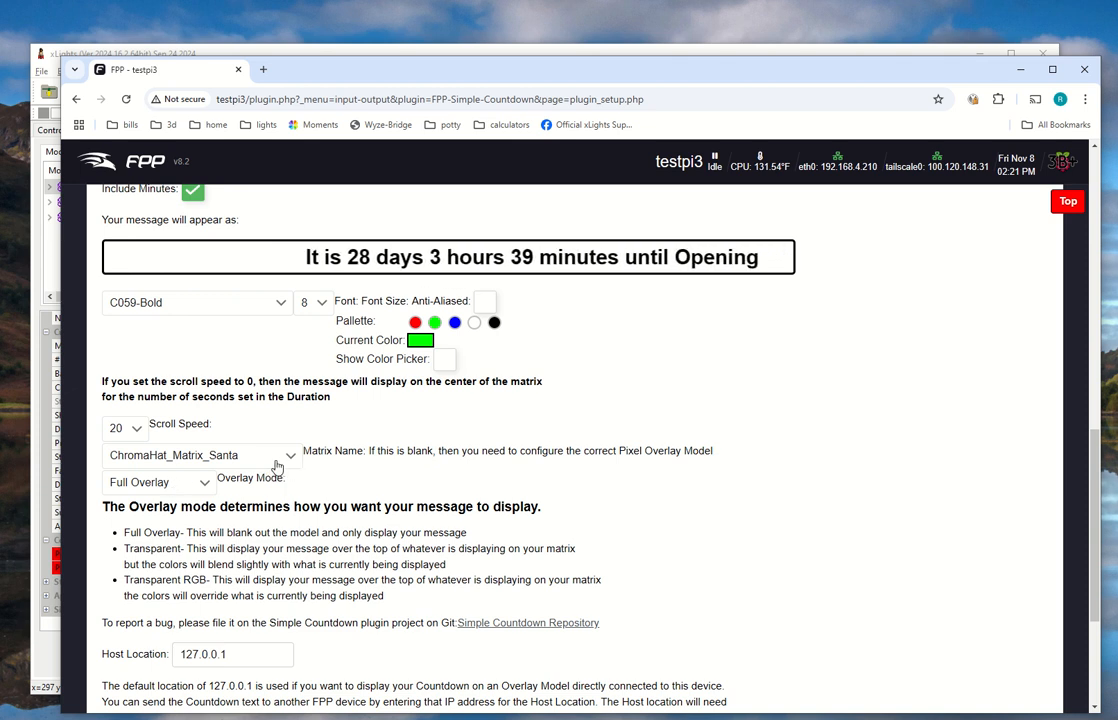
- Read the Matrix Name note and examine which overlay models are offered for the countdown
drag(318, 452, 685, 452)
click(343, 457)
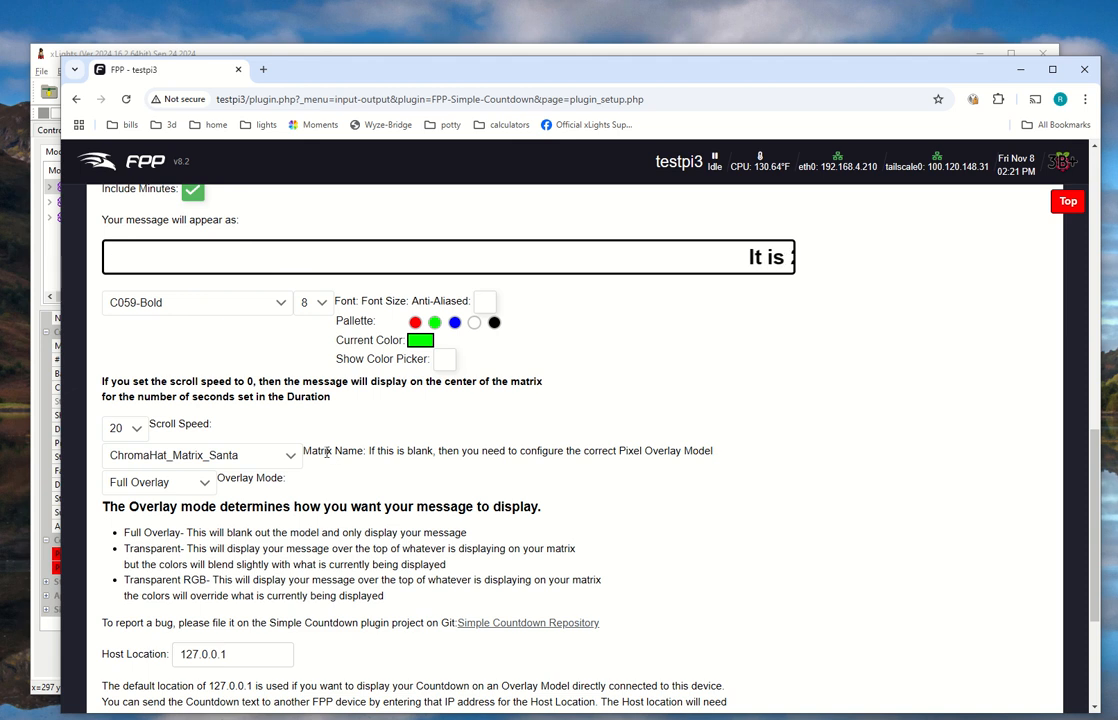
drag(325, 453, 628, 451)
click(287, 462)
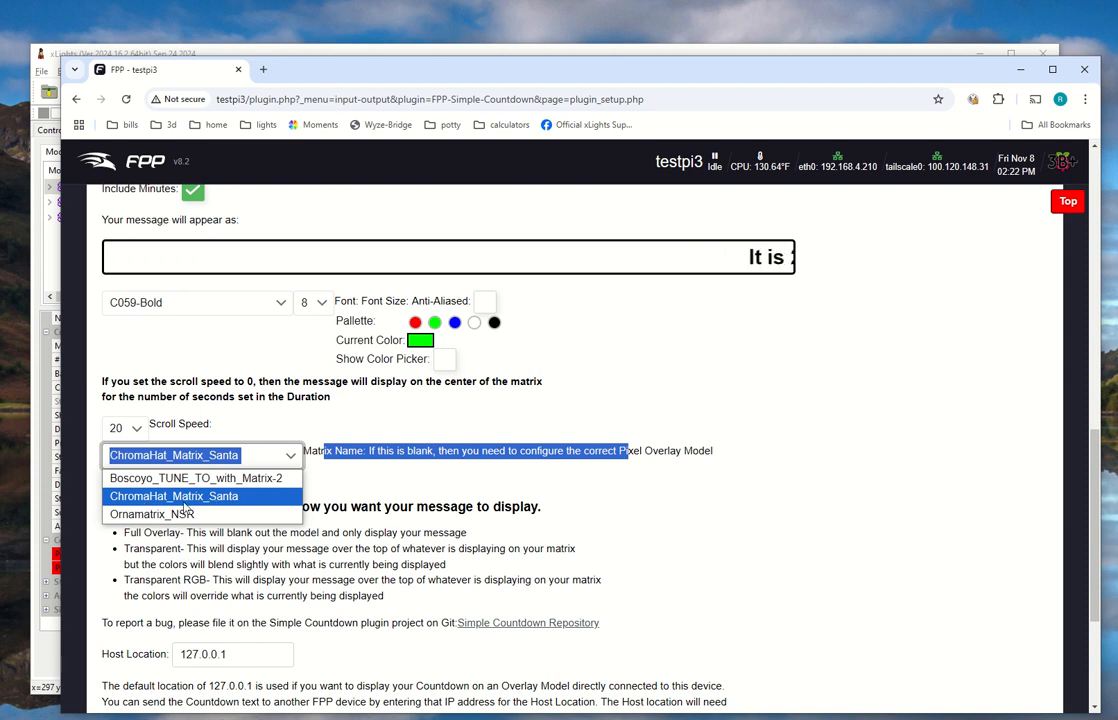
- Switch to xLights and compare the whole-prop models of the Tune To sign, Santa hat and ornament with the overlay choices
key(alt+Tab)
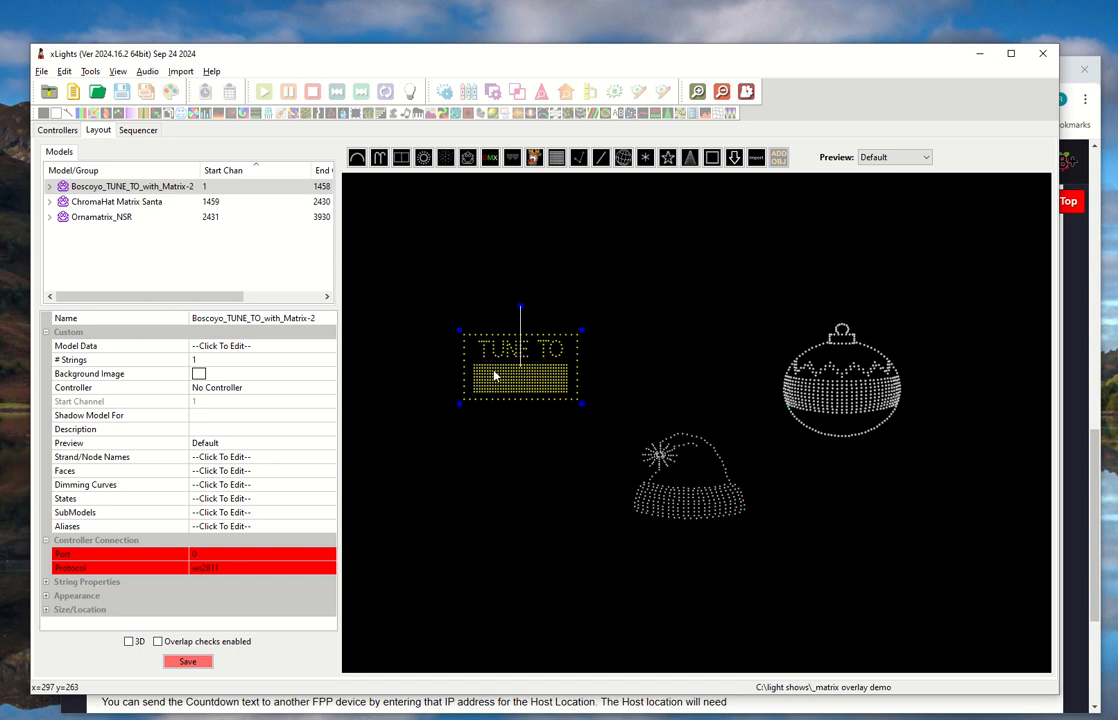
click(696, 482)
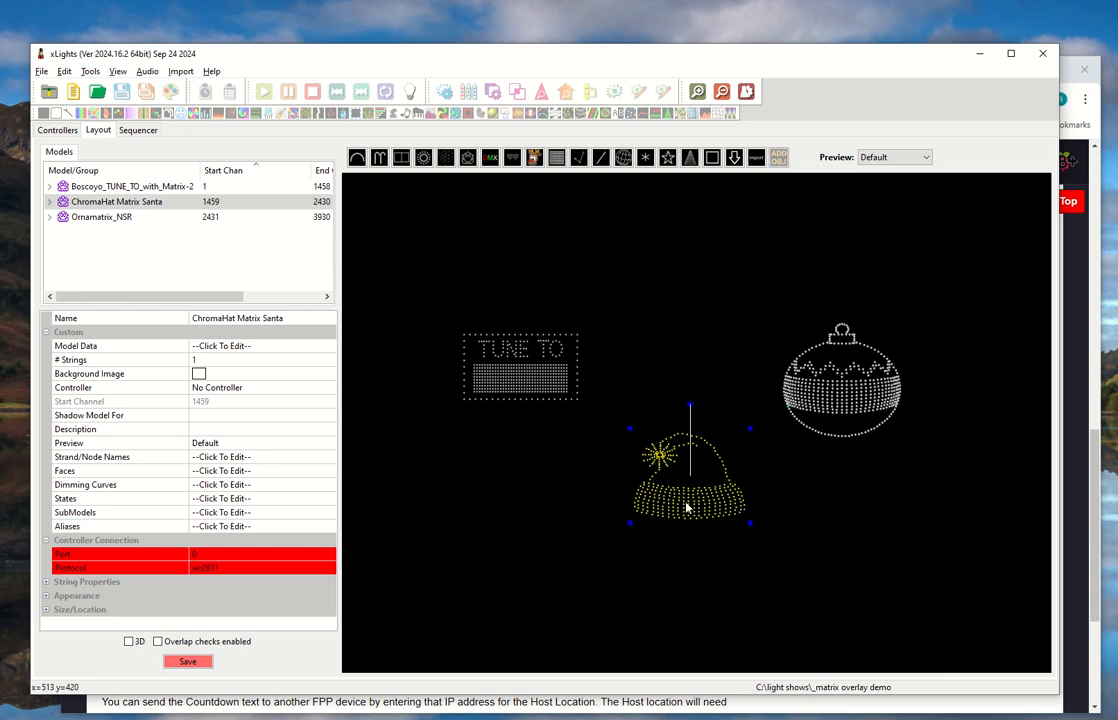
click(842, 383)
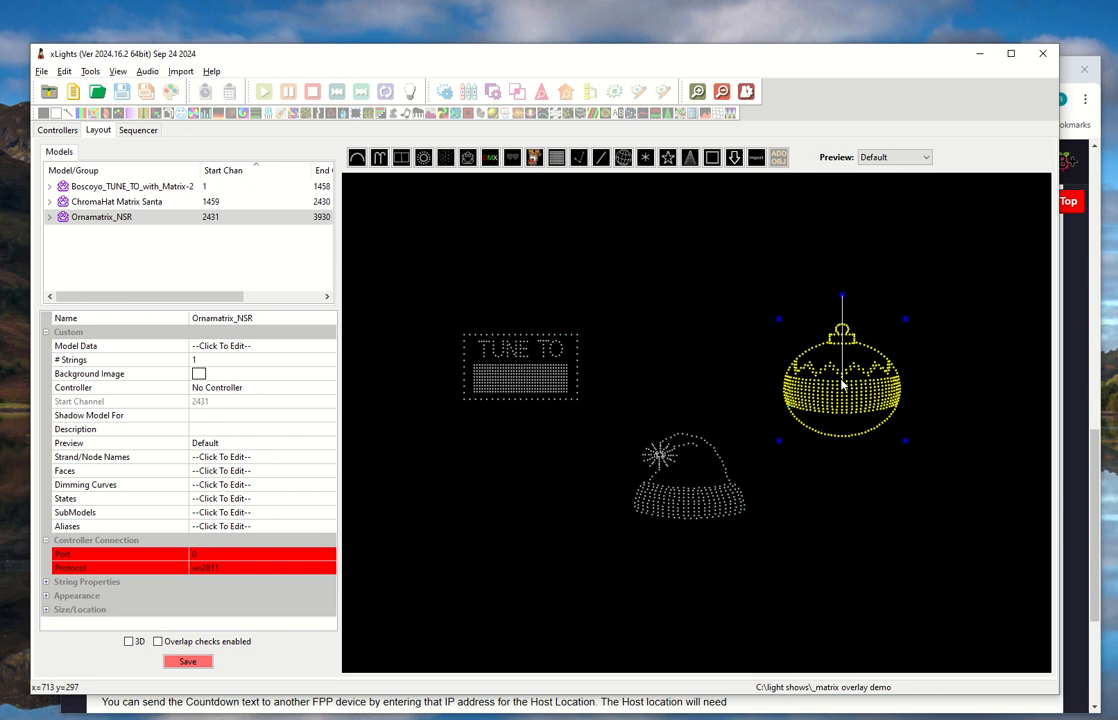
scroll(851, 395, down, 1)
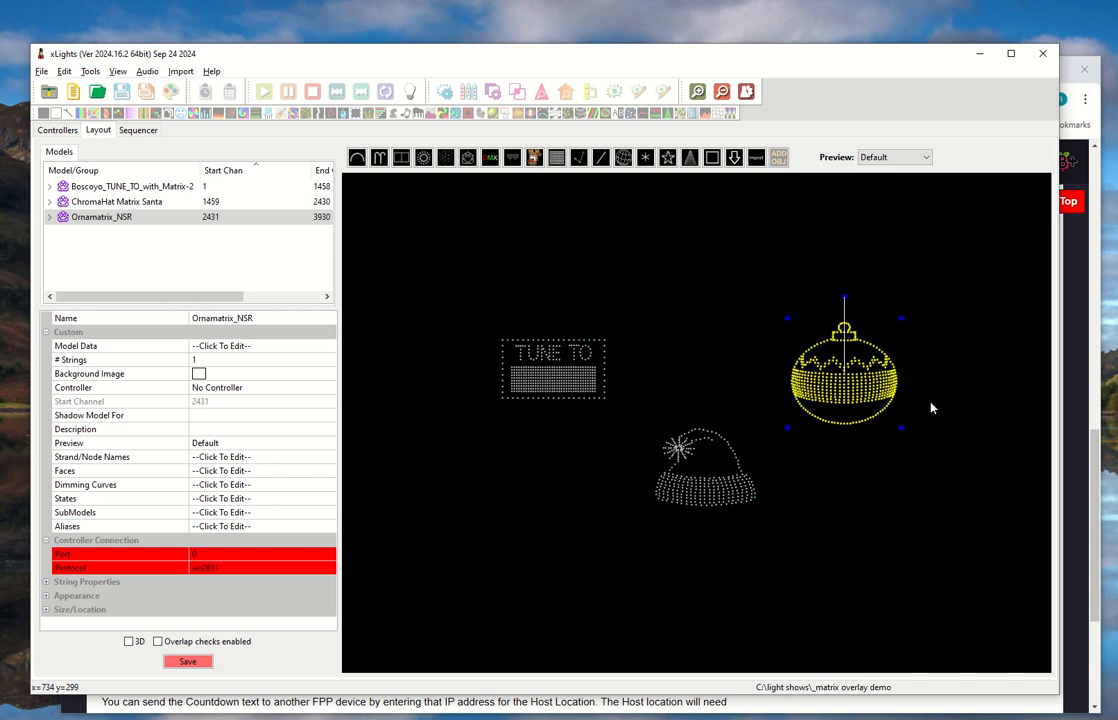
click(673, 468)
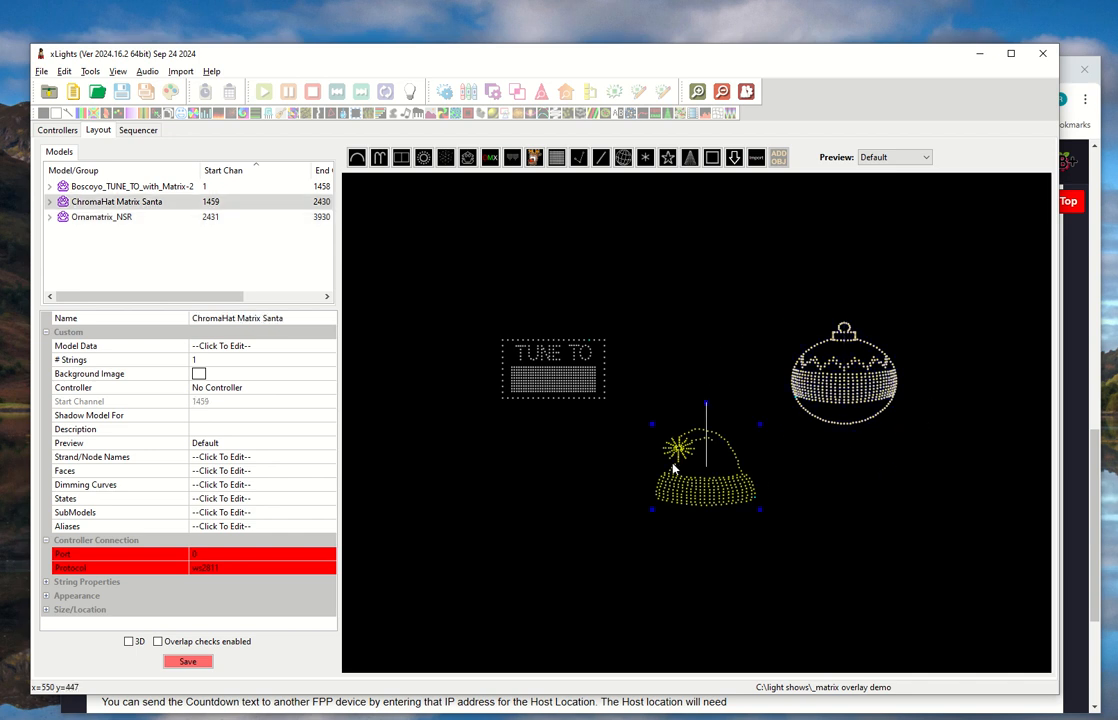
click(598, 390)
click(640, 423)
click(838, 415)
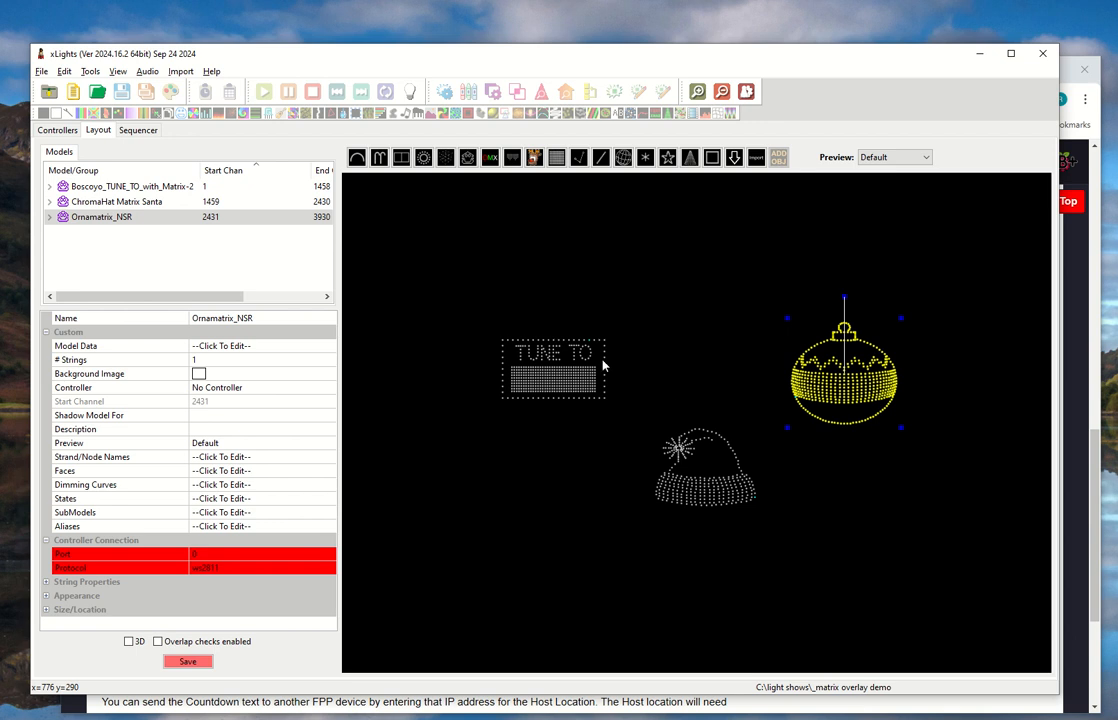
- Compare the matrix submodel of the ChromaHat Matrix Santa with the whole hat model
mouse_move(61, 226)
click(68, 203)
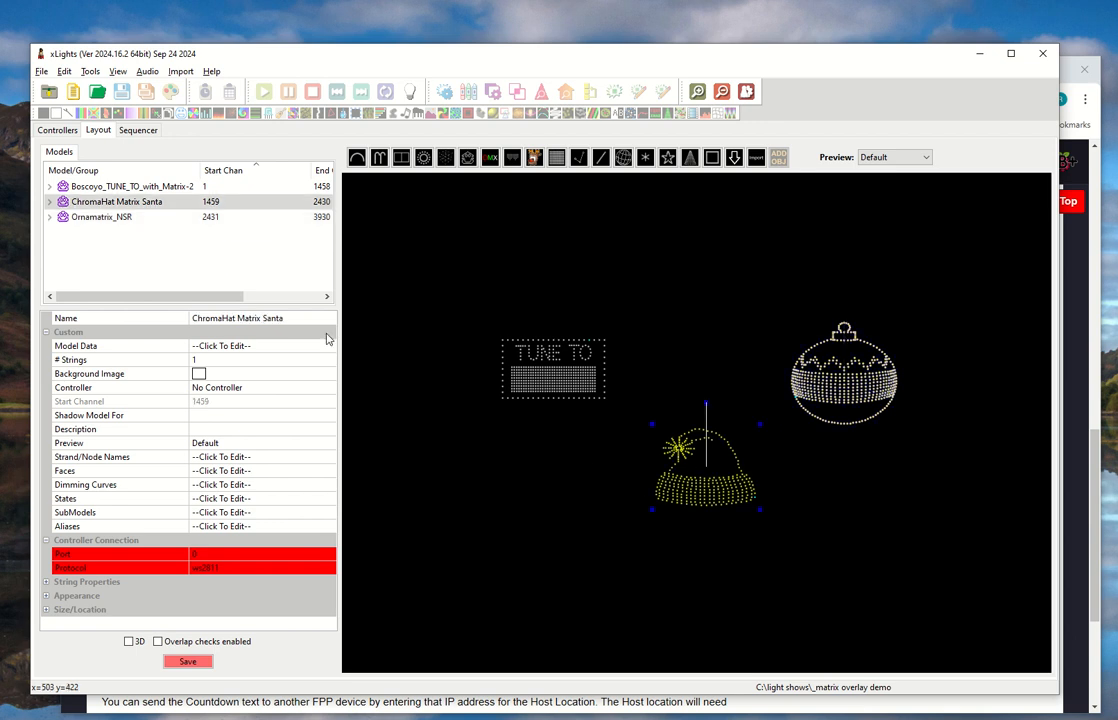
click(50, 201)
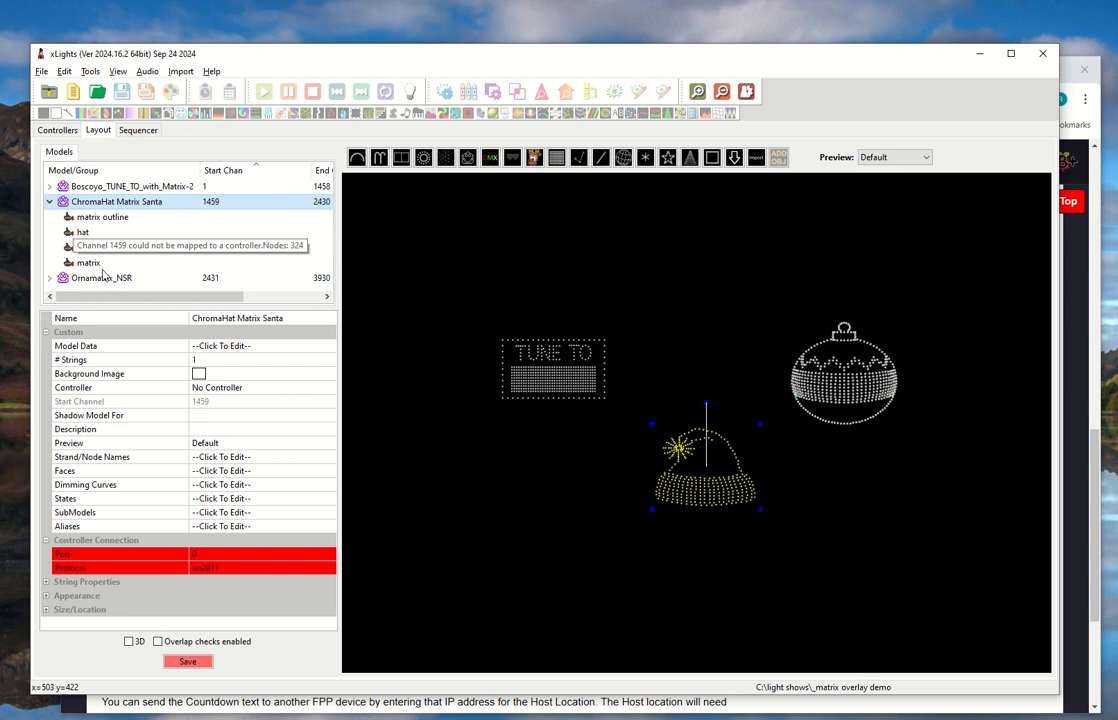
click(87, 264)
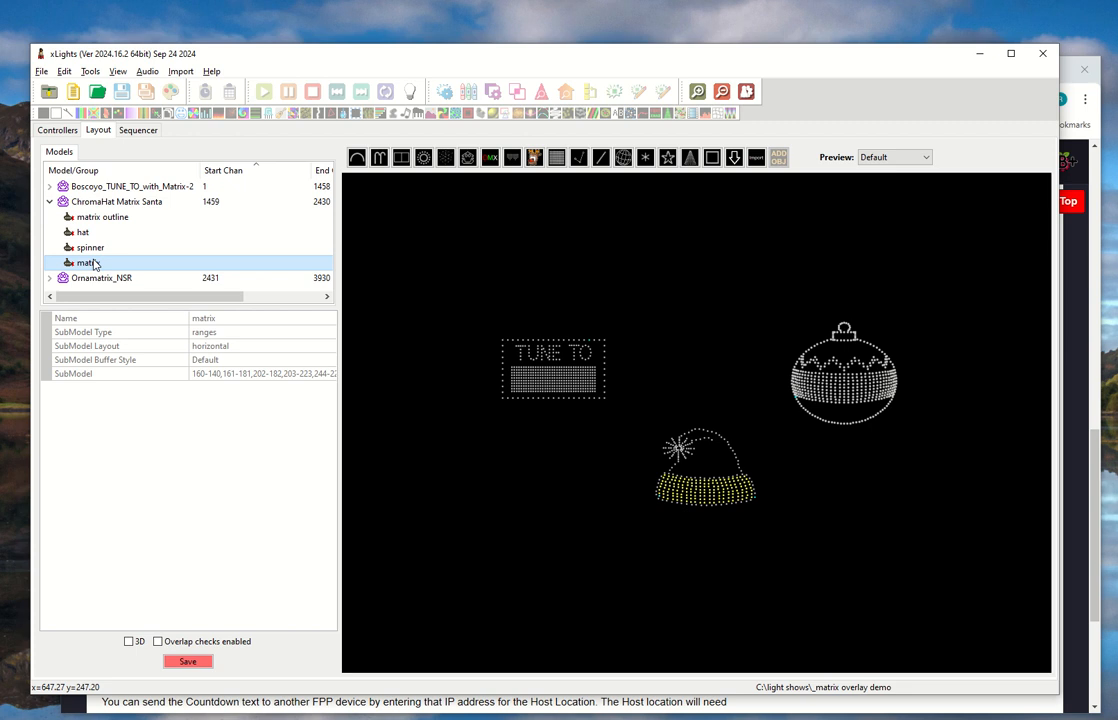
click(735, 505)
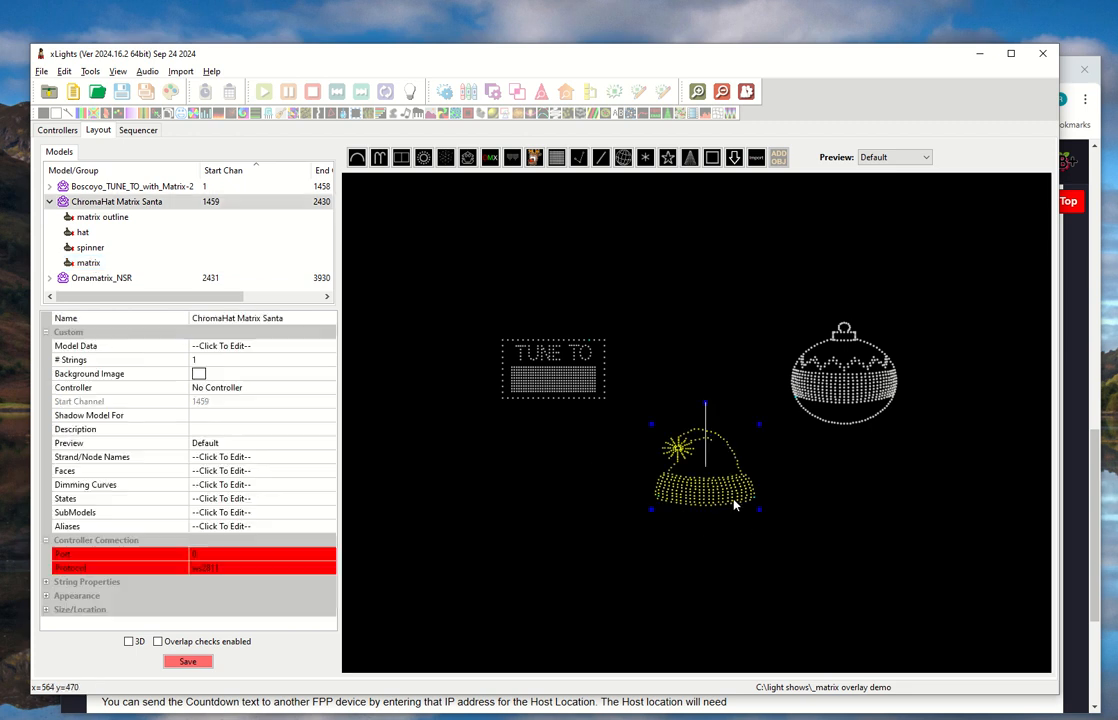
click(90, 264)
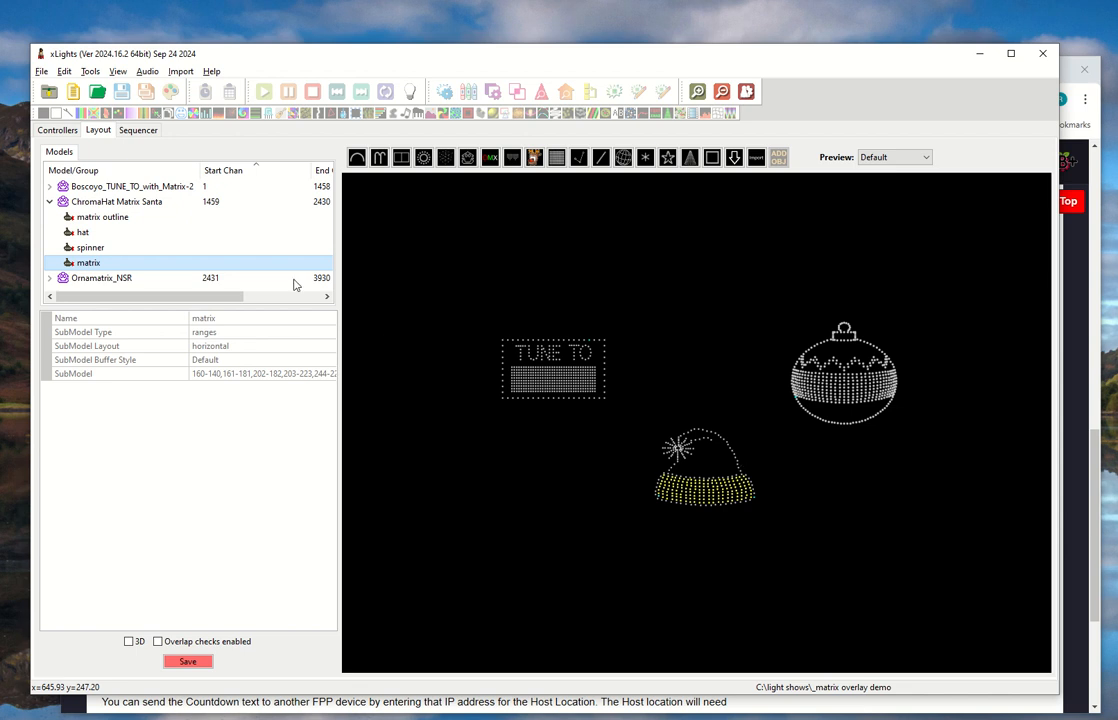
click(117, 205)
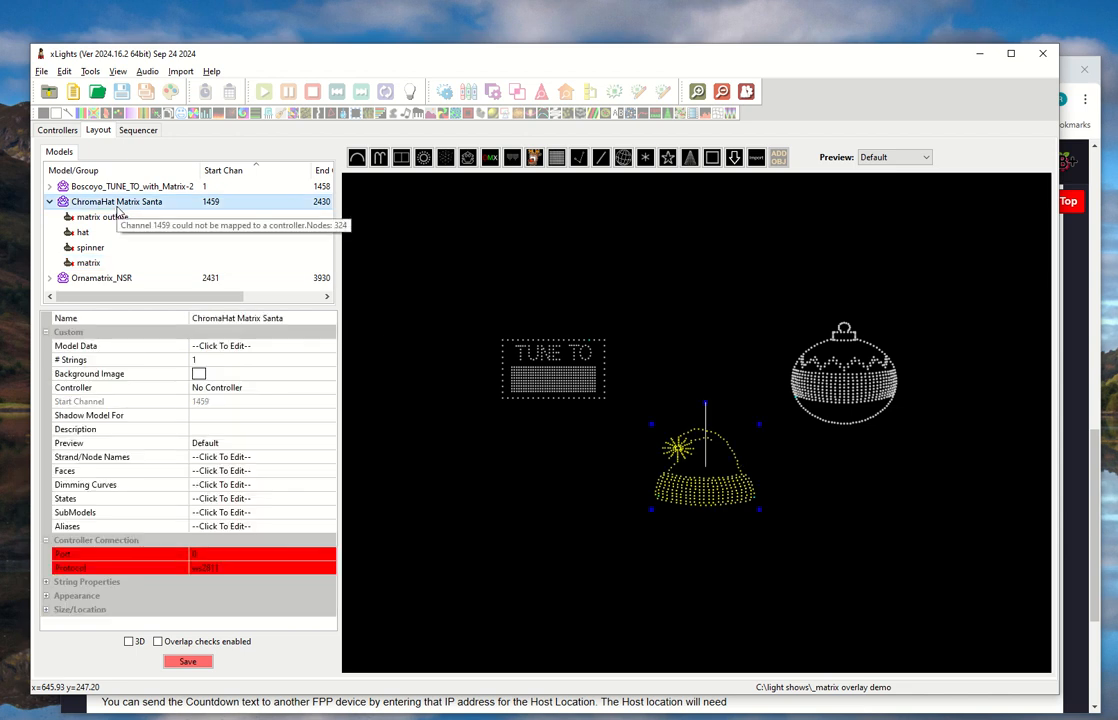
click(89, 263)
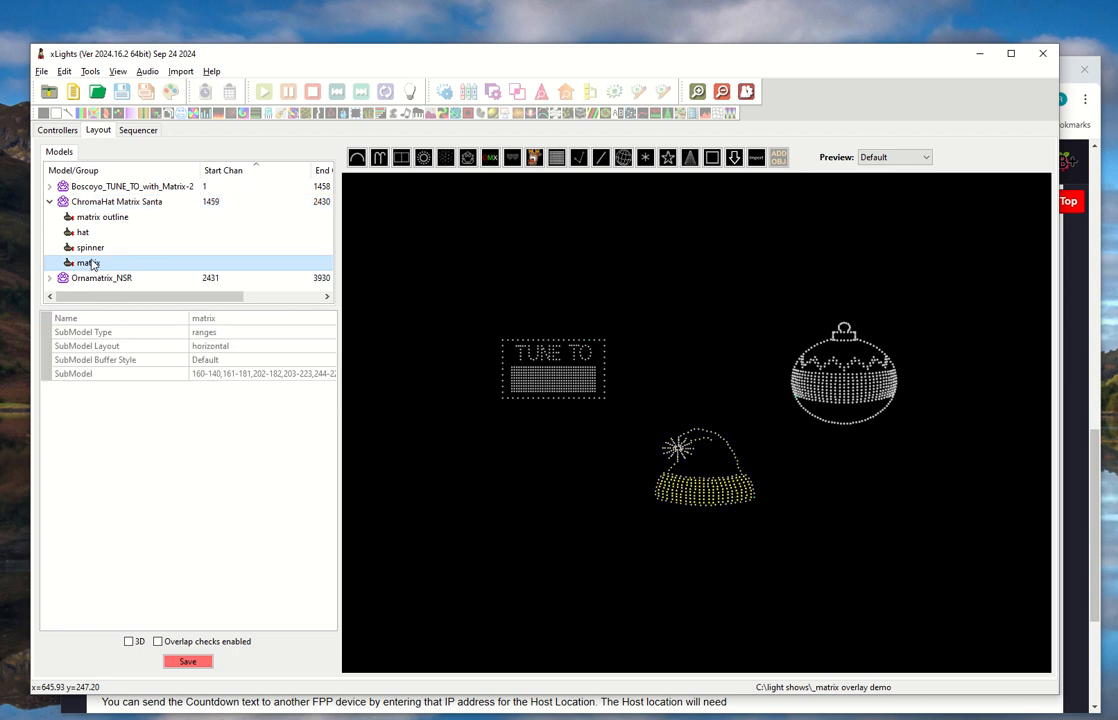
click(110, 202)
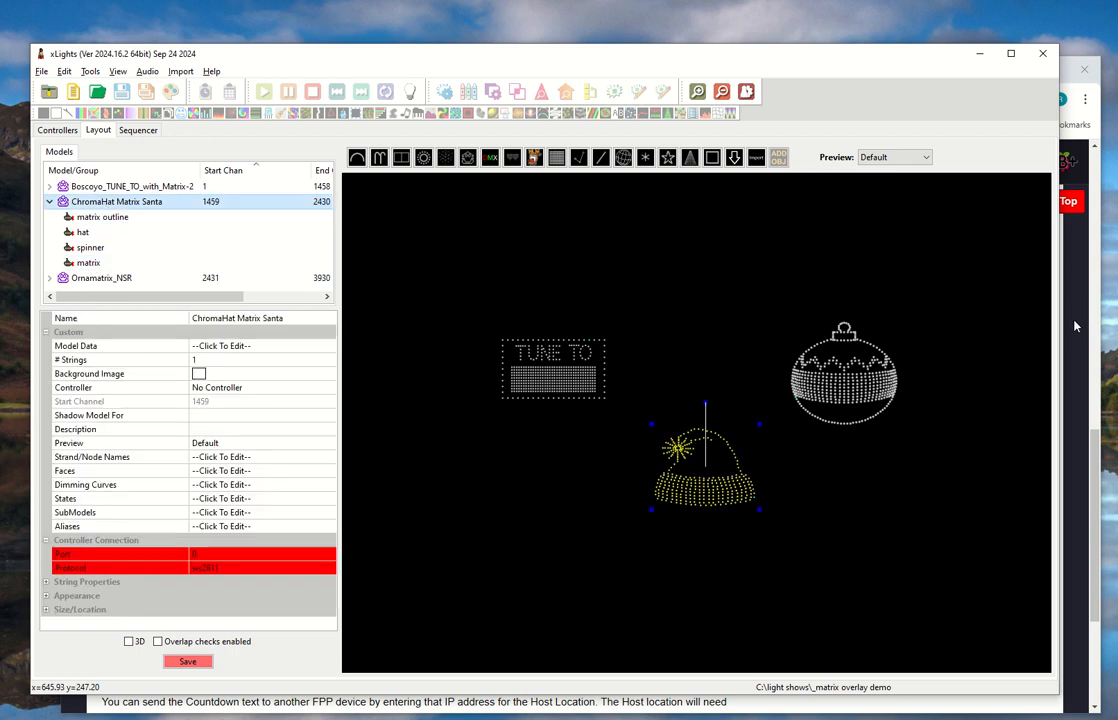
- Switch back to the FPP page in the browser and review the Matrix Name choices and the Pixel Overlay Model note
key(alt+Tab)
scroll(913, 379, down, 3)
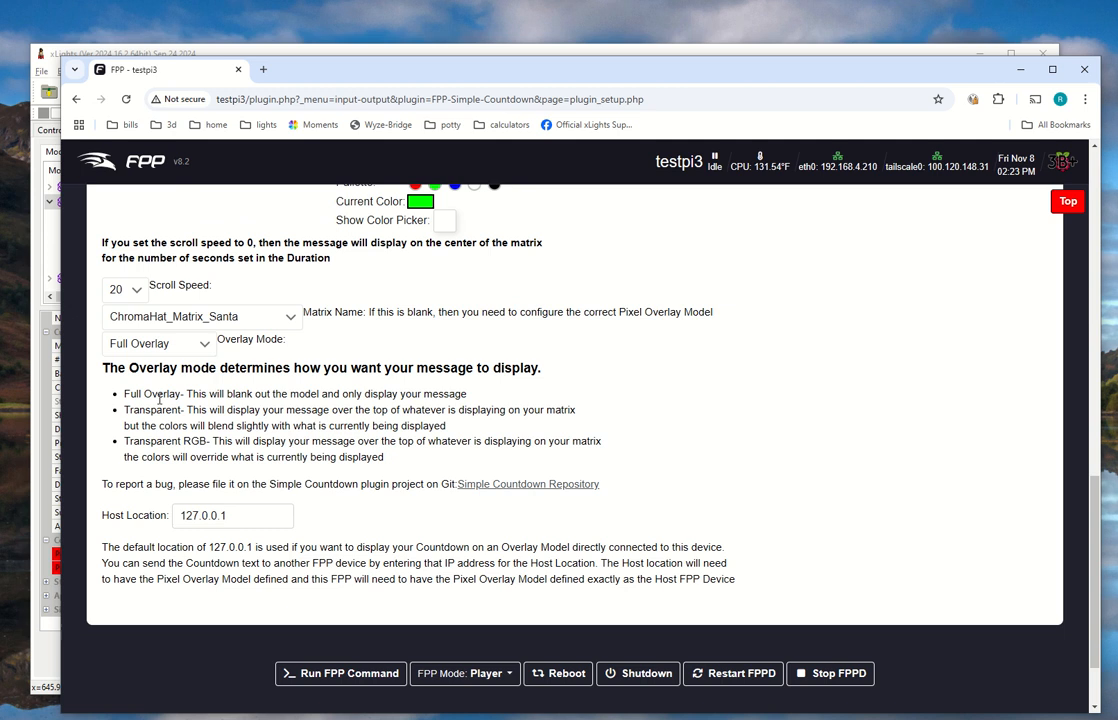
scroll(155, 365, up, 3)
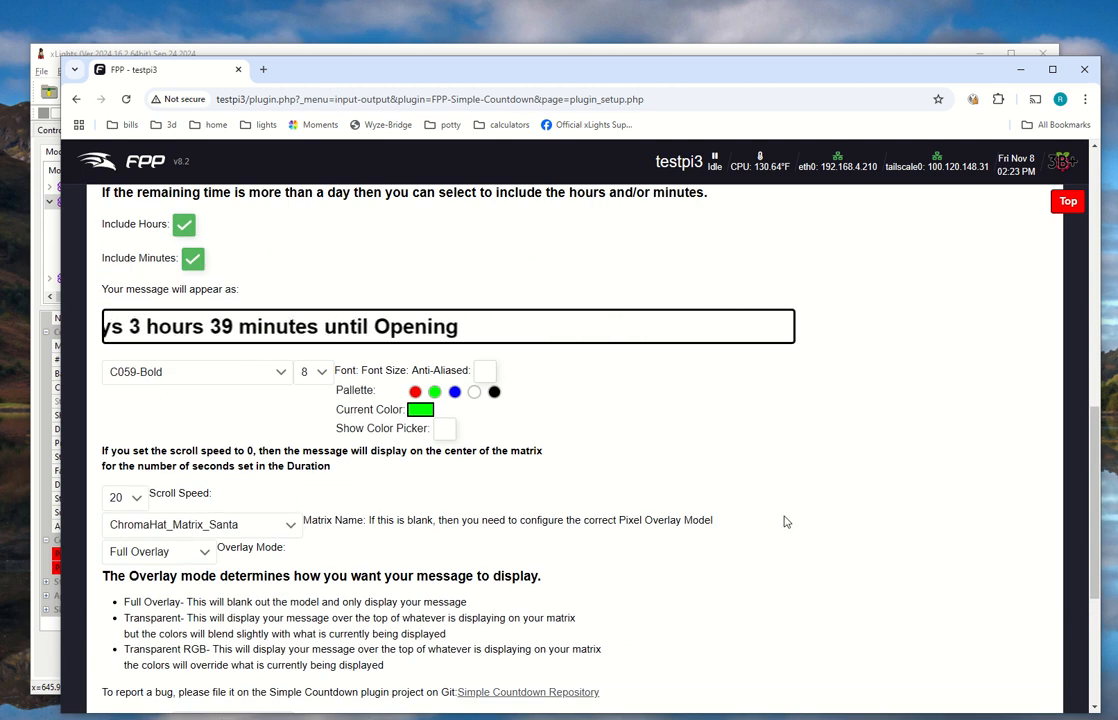
scroll(848, 525, up, 7)
scroll(640, 532, down, 7)
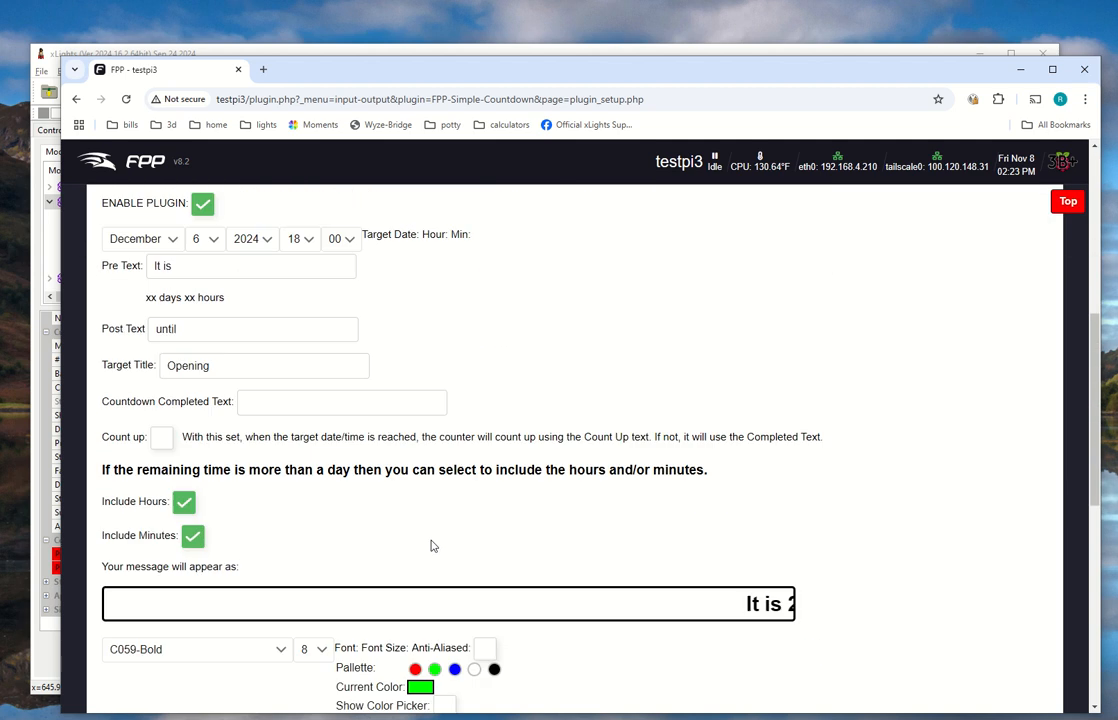
scroll(298, 550, down, 1)
click(265, 460)
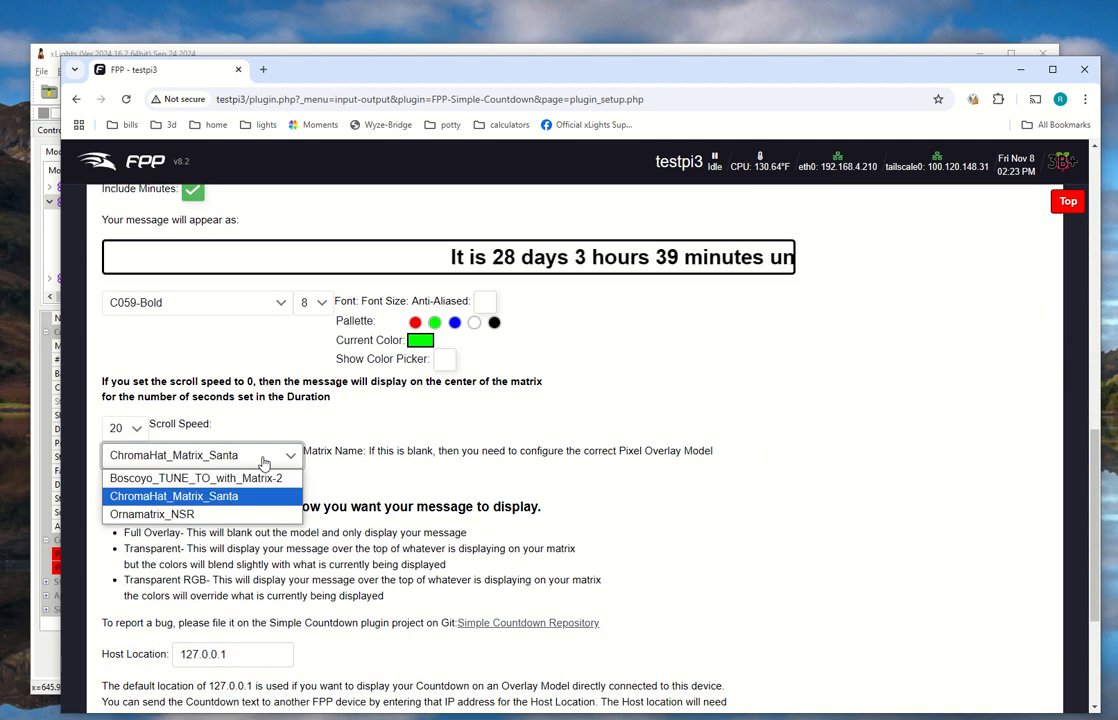
click(265, 460)
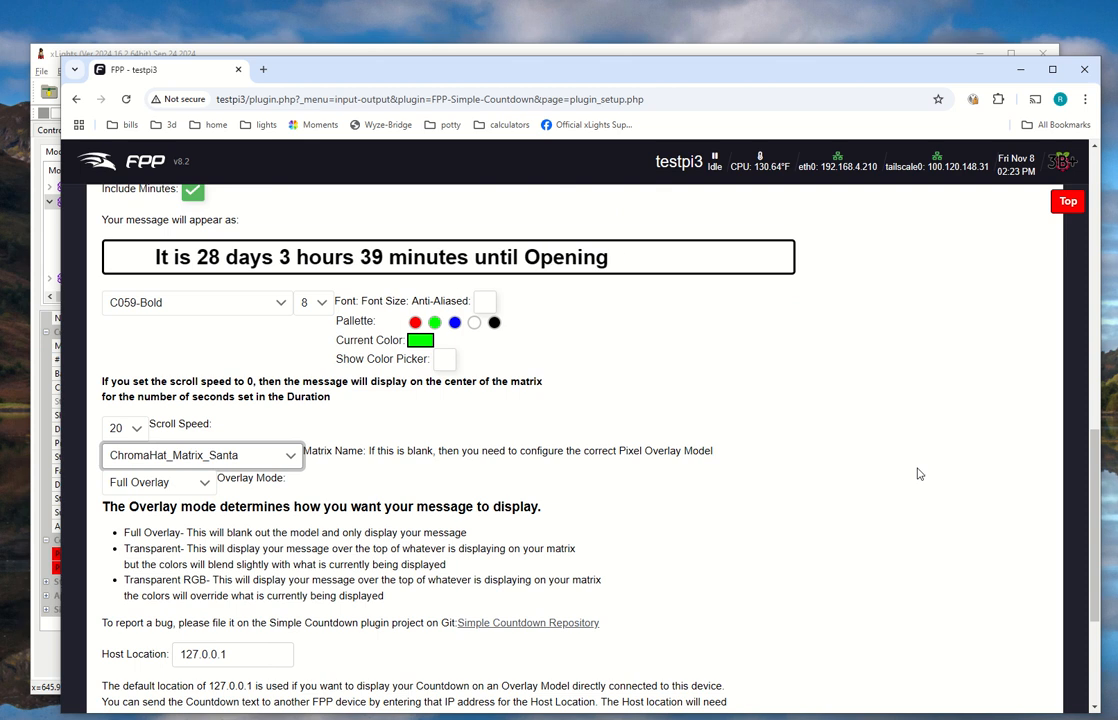
drag(619, 451, 719, 452)
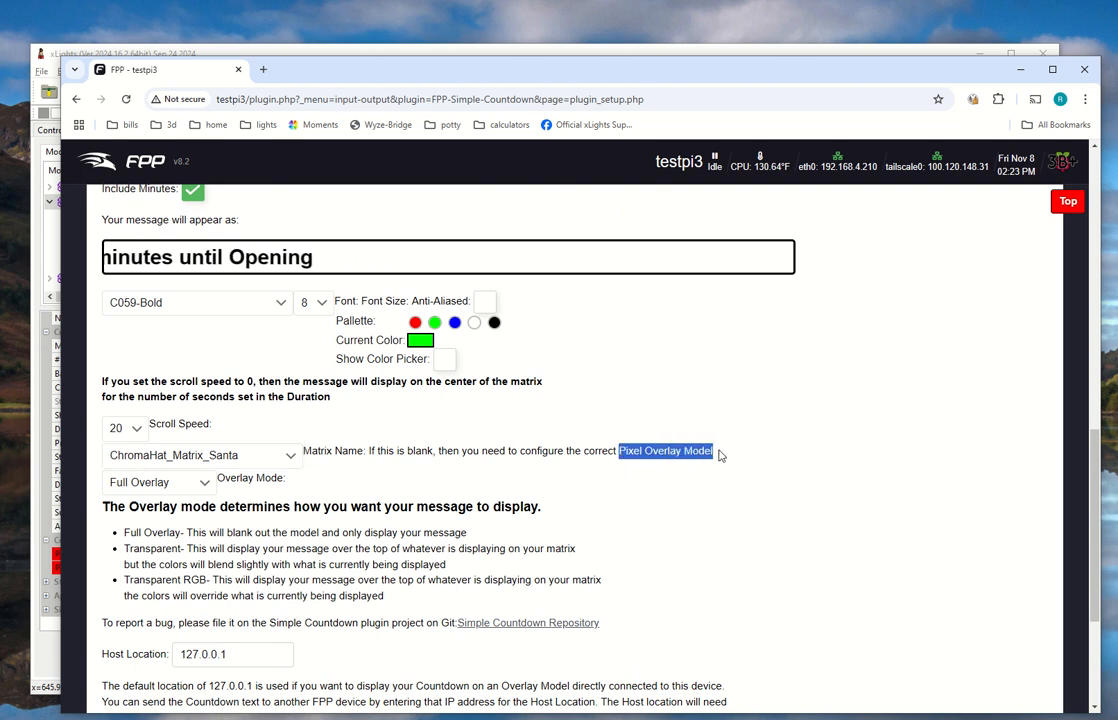
- Open the Pixel Overlay Models page and examine the start channel and channel count of ChromaHat_Matrix_Santa
scroll(940, 401, up, 3)
scroll(940, 401, up, 5)
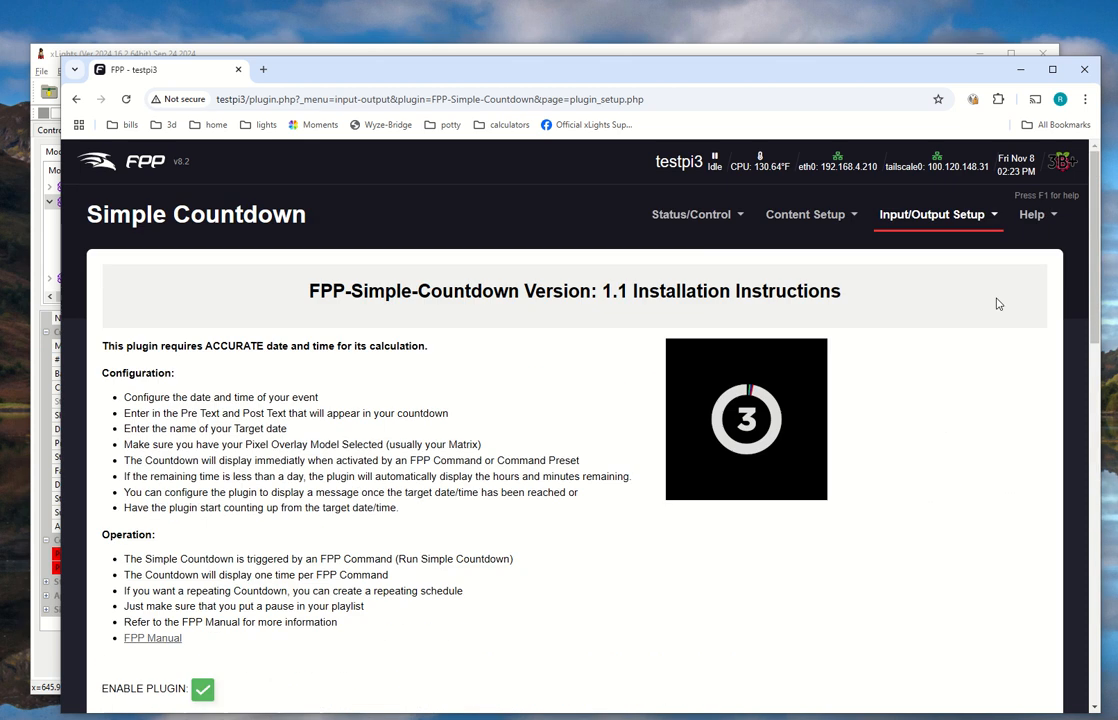
click(930, 214)
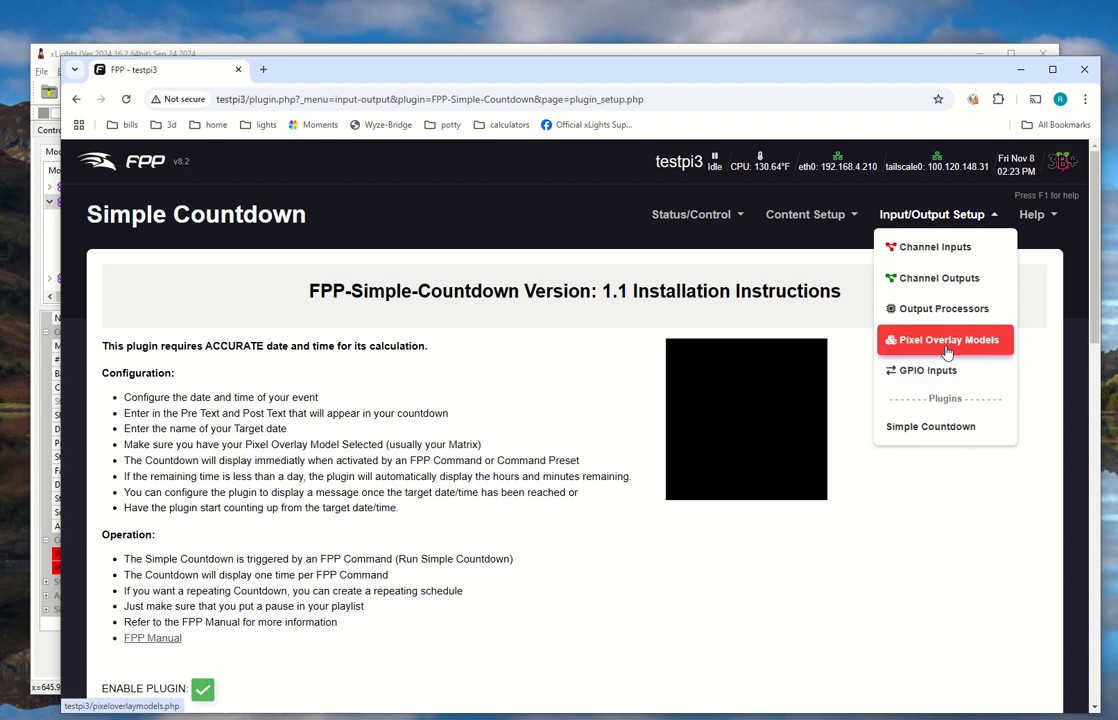
click(948, 342)
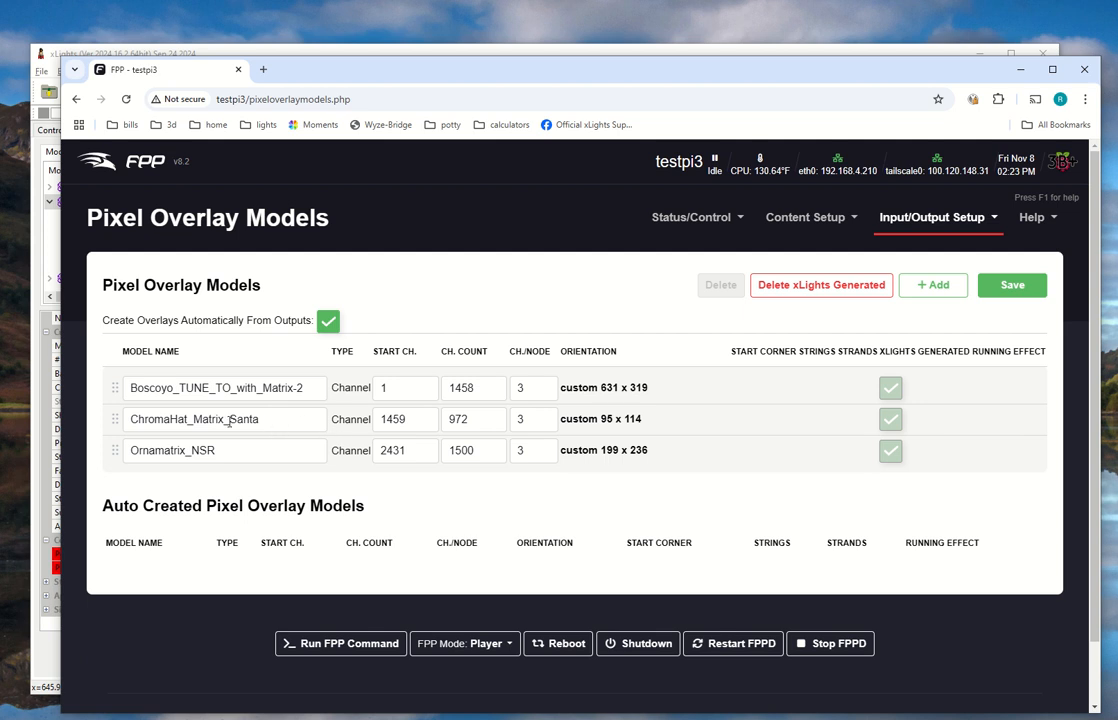
double_click(406, 421)
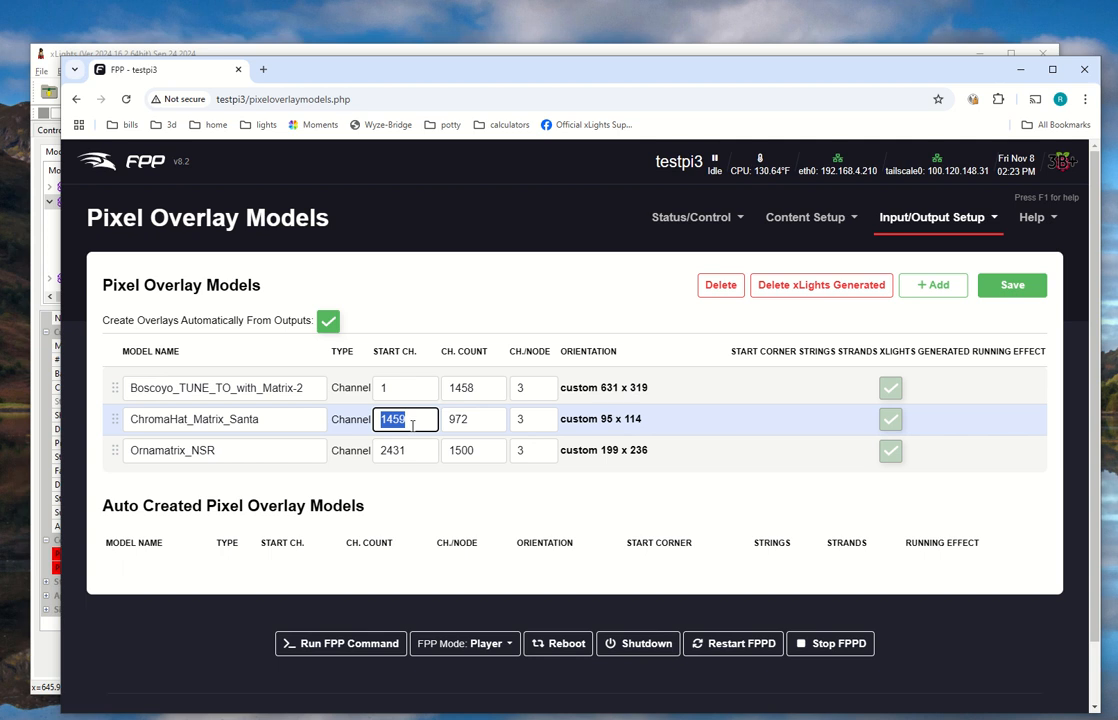
drag(482, 420, 450, 420)
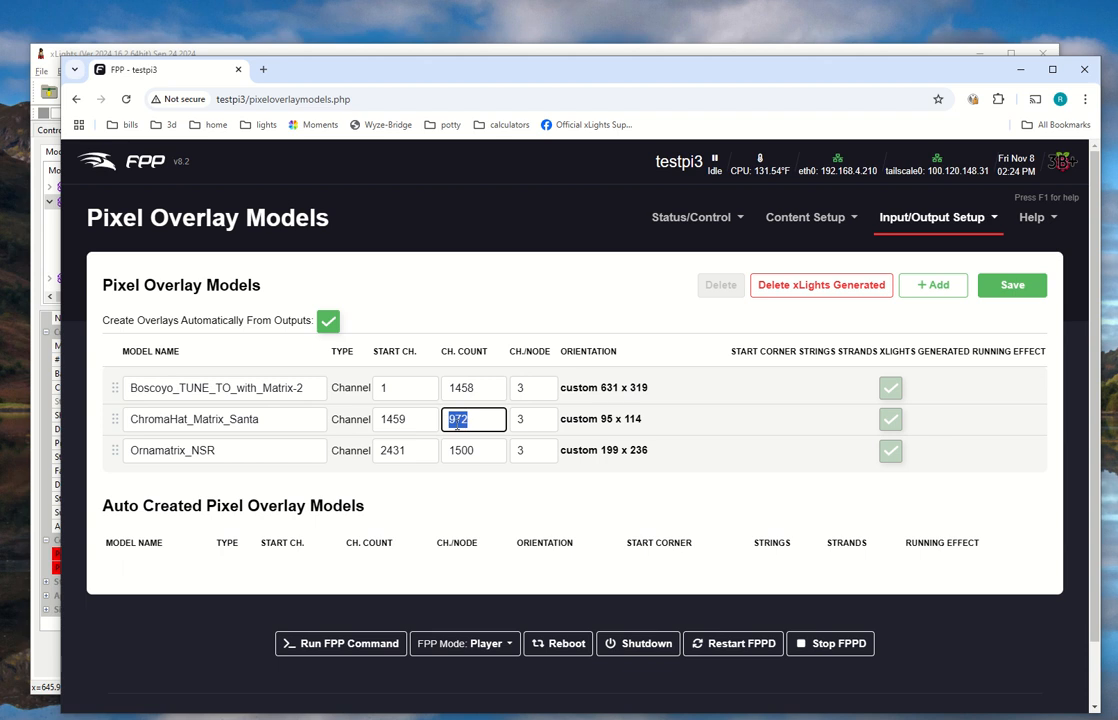
- Add a Channel type pixel overlay model named "matrix only" with start channel 356
click(930, 290)
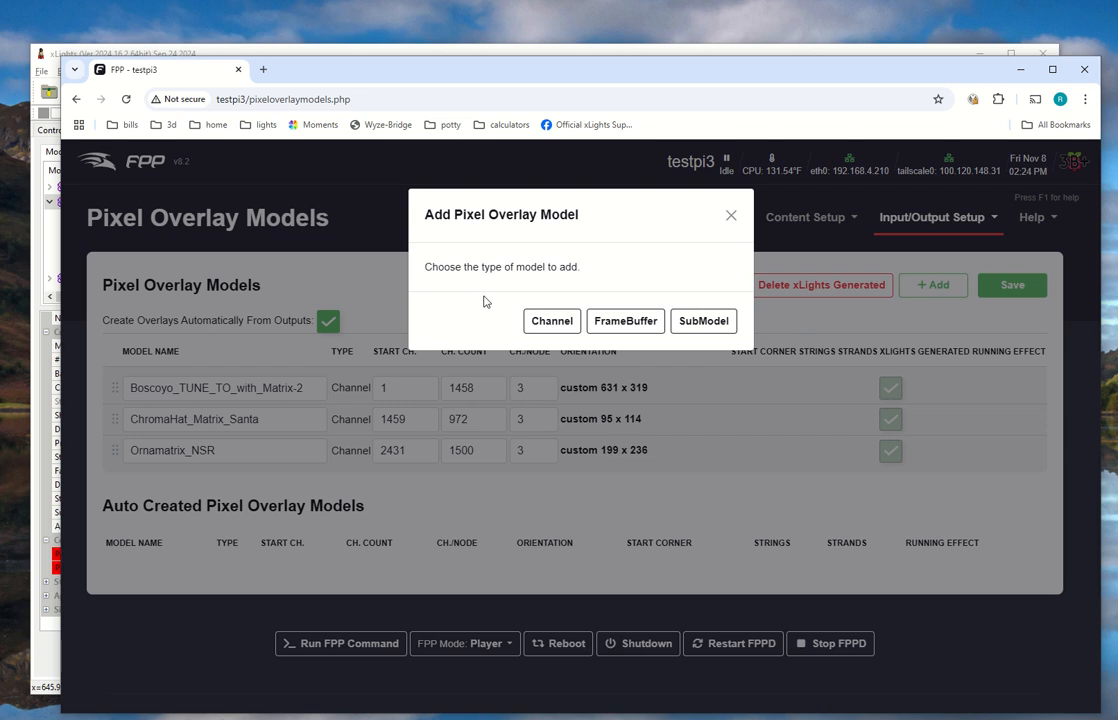
click(556, 331)
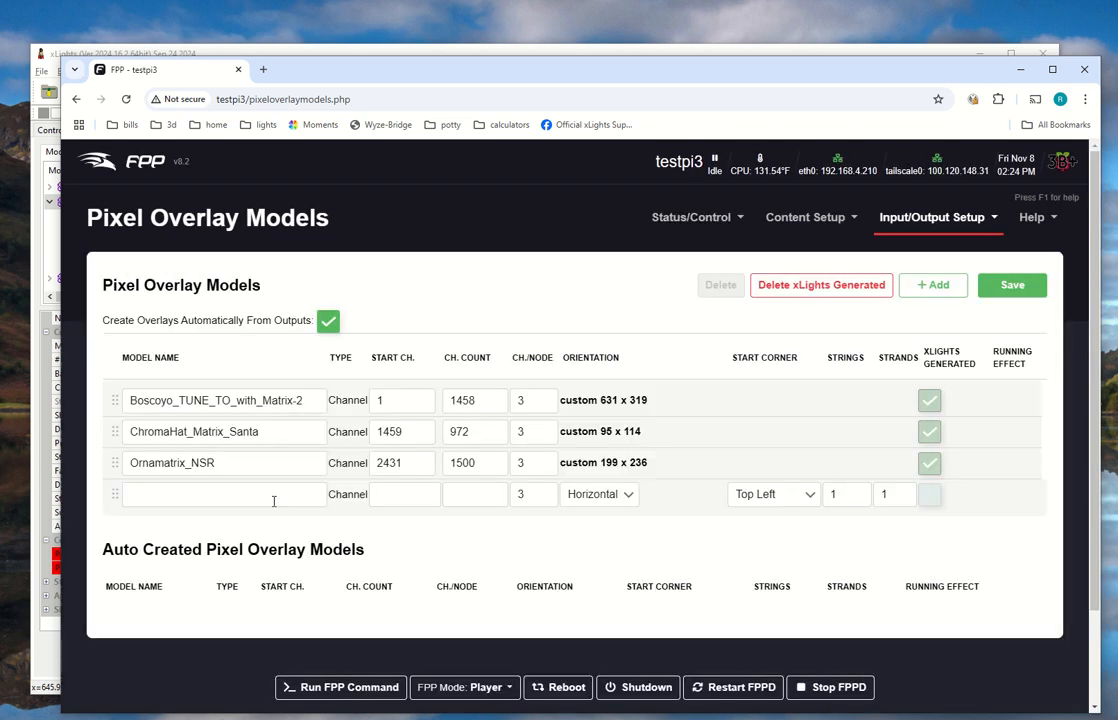
click(271, 497)
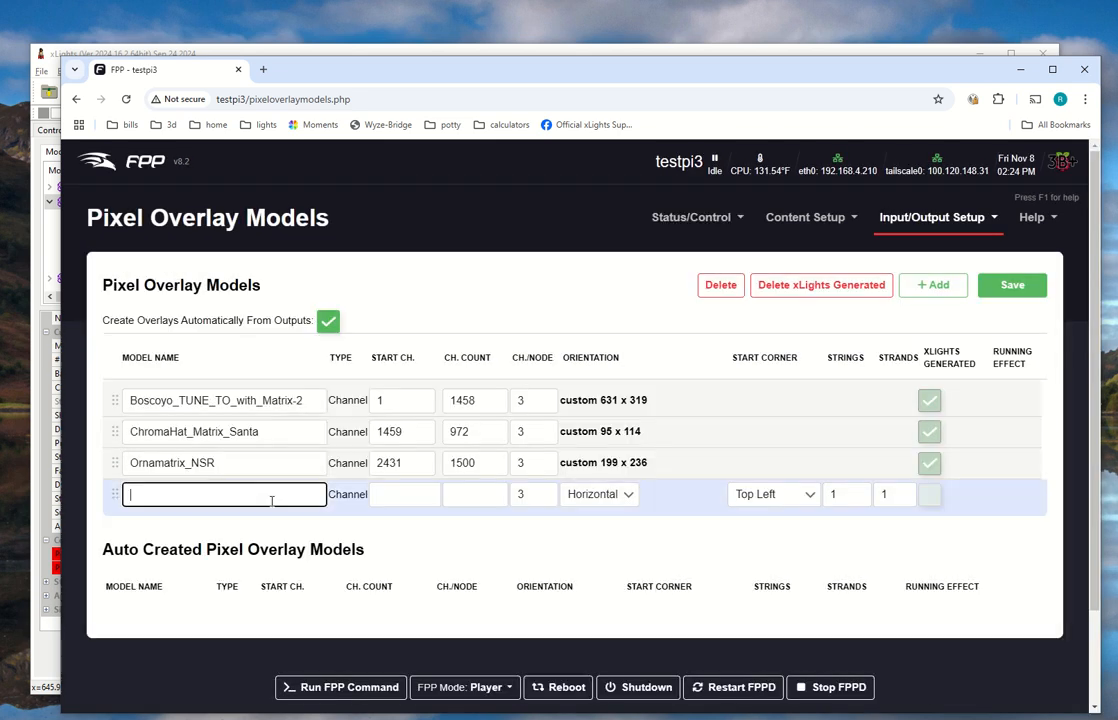
text(matrix only)
click(412, 497)
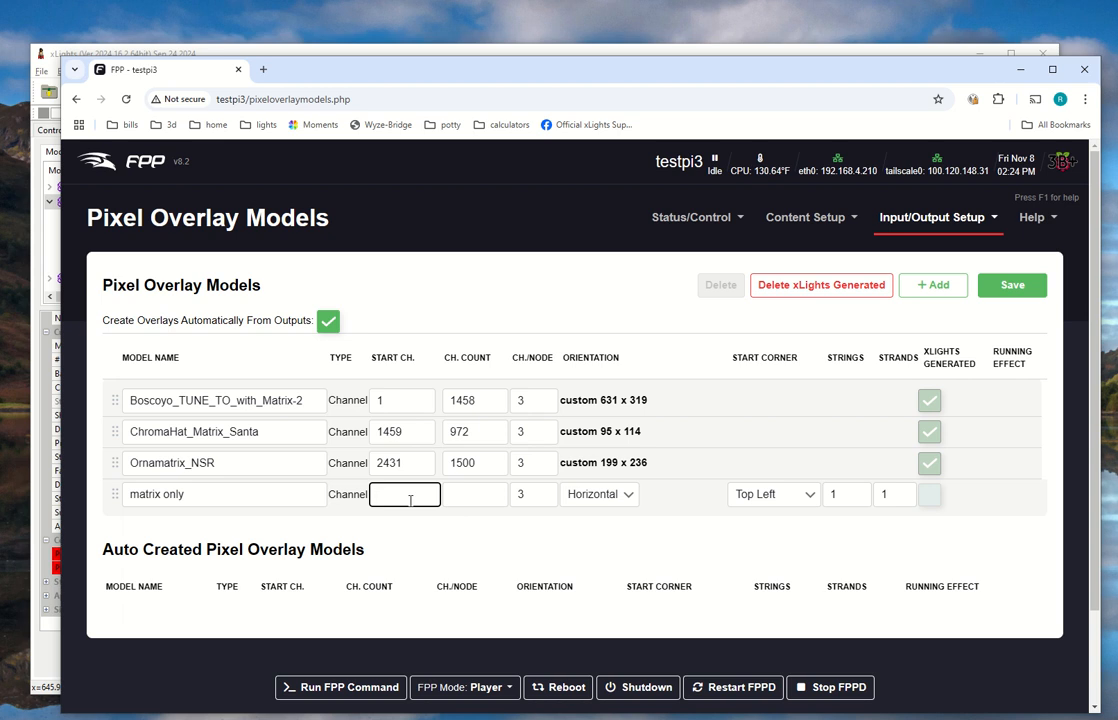
text(356)
double_click(392, 494)
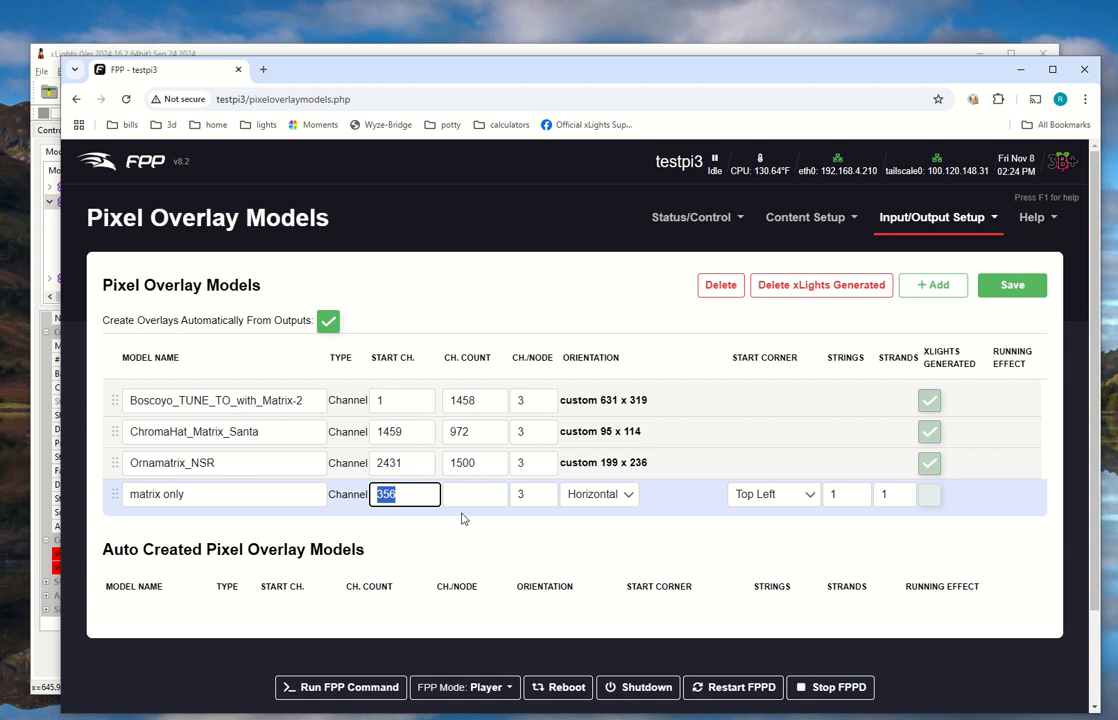
- Switch to xLights, study the Santa hat's wiring view enlarged, and compare its matrix submodel with the whole model
key(alt+Tab)
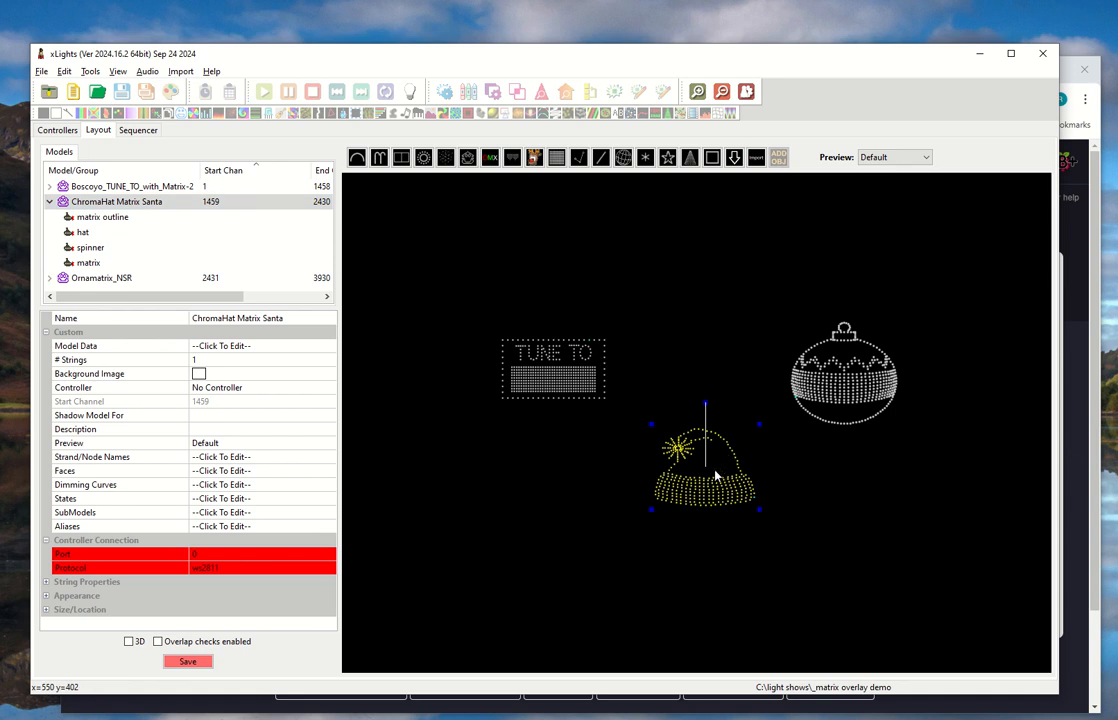
click(131, 200)
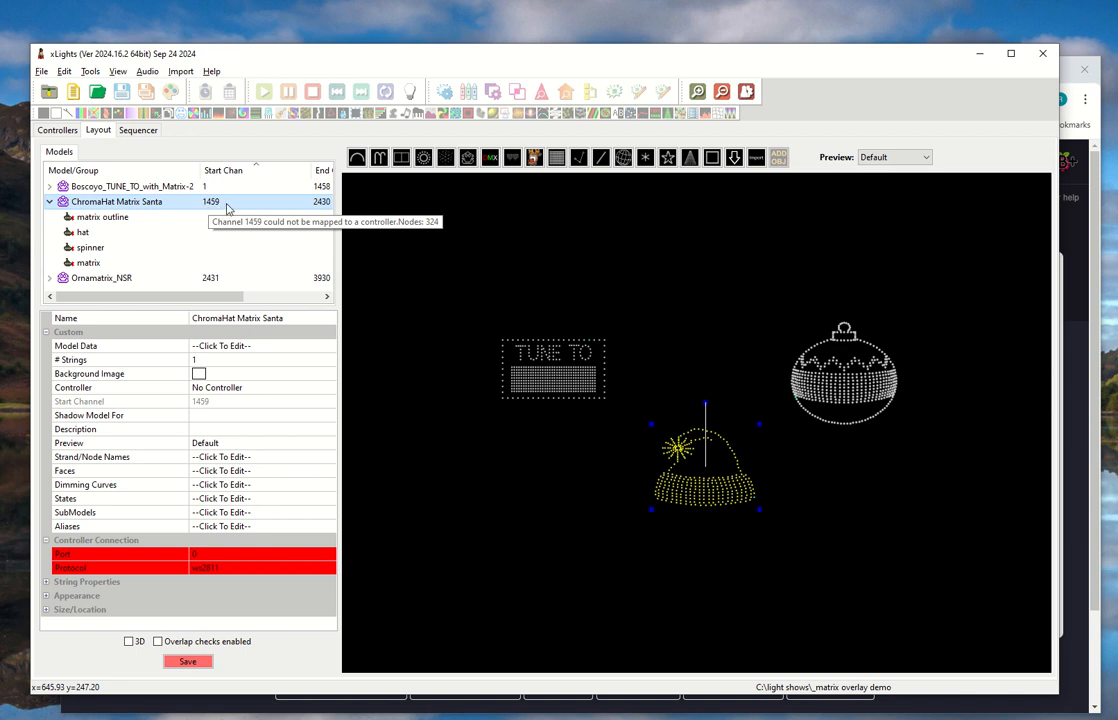
right_click(688, 450)
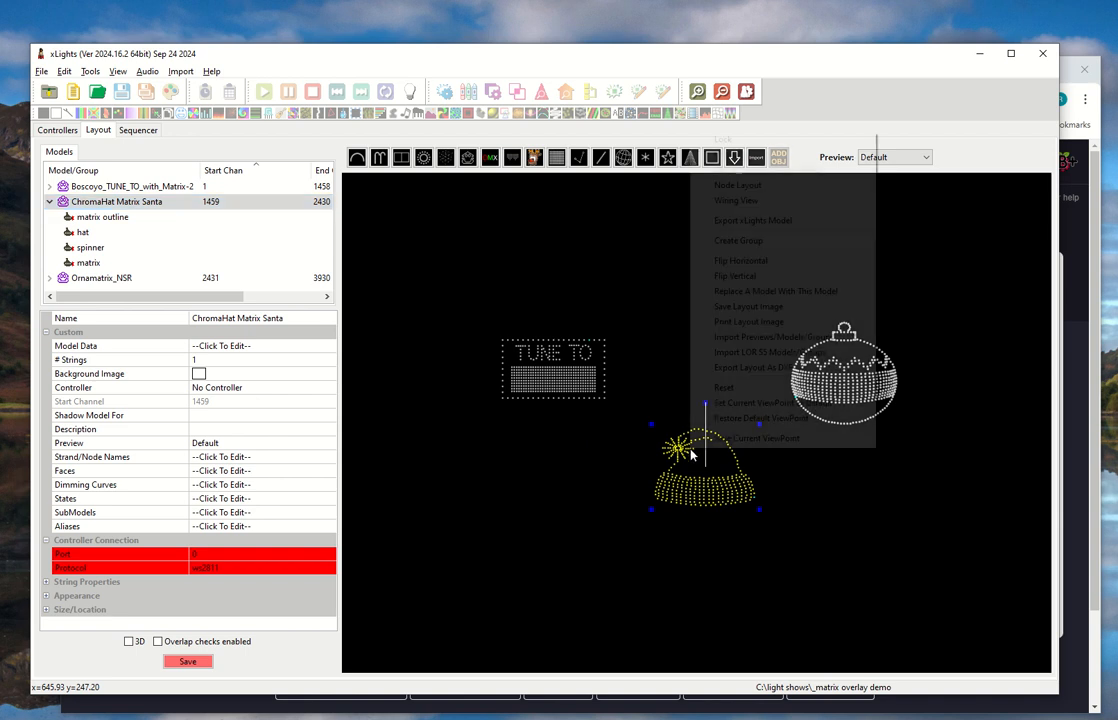
click(766, 204)
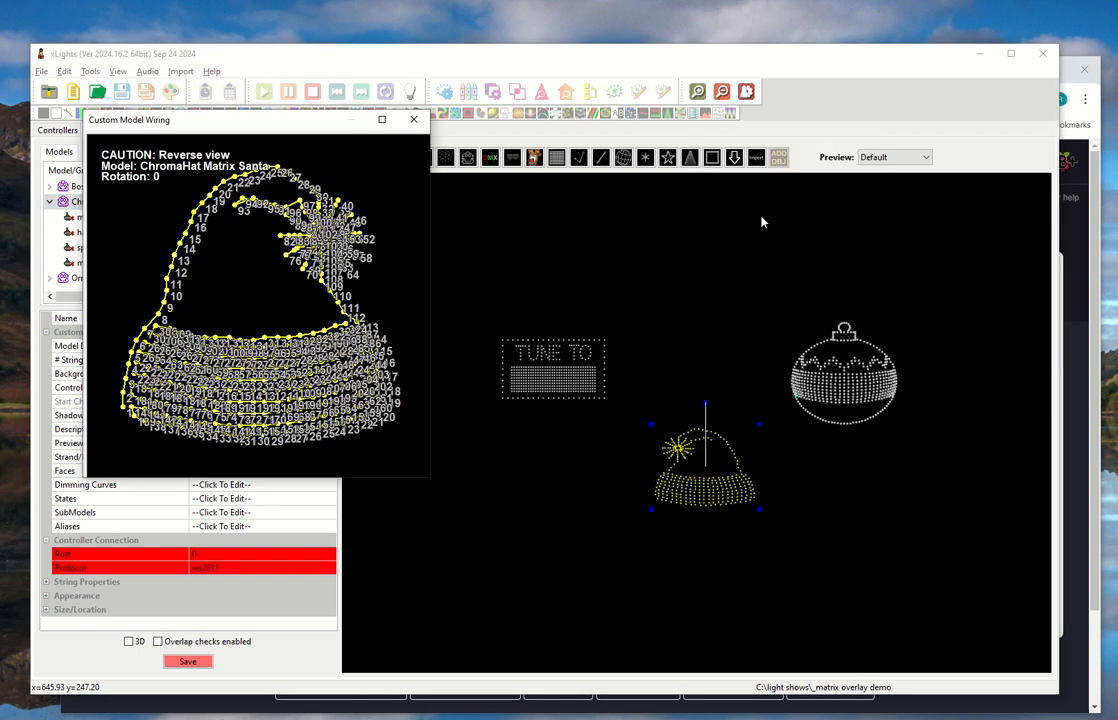
click(381, 119)
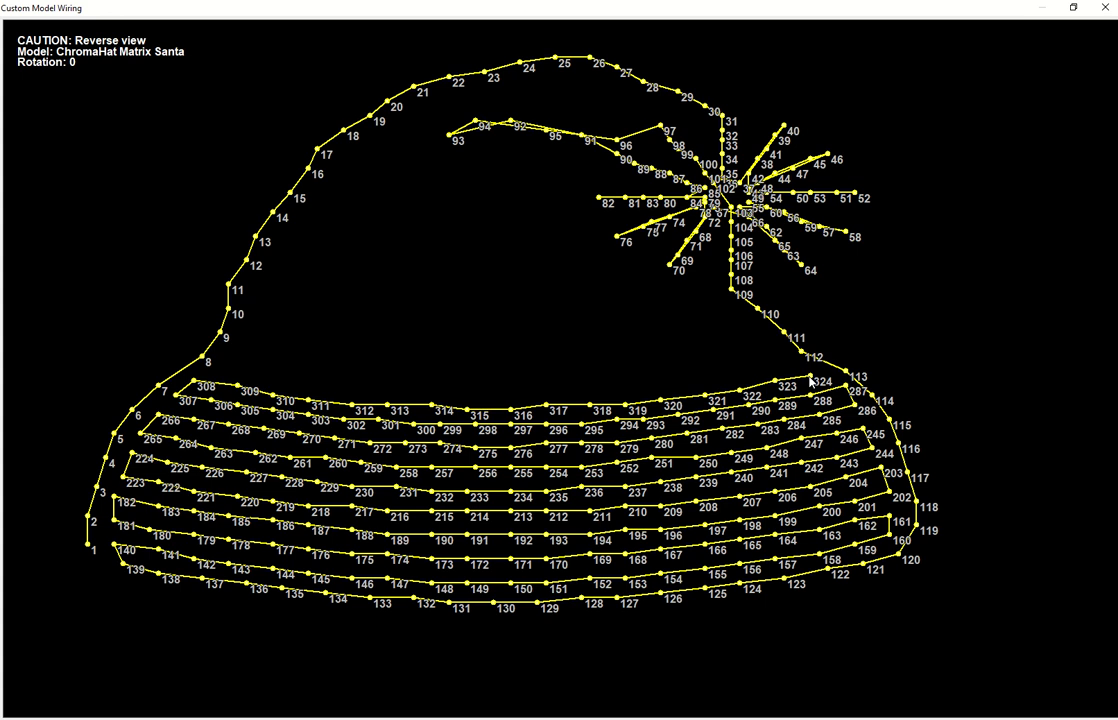
click(1107, 10)
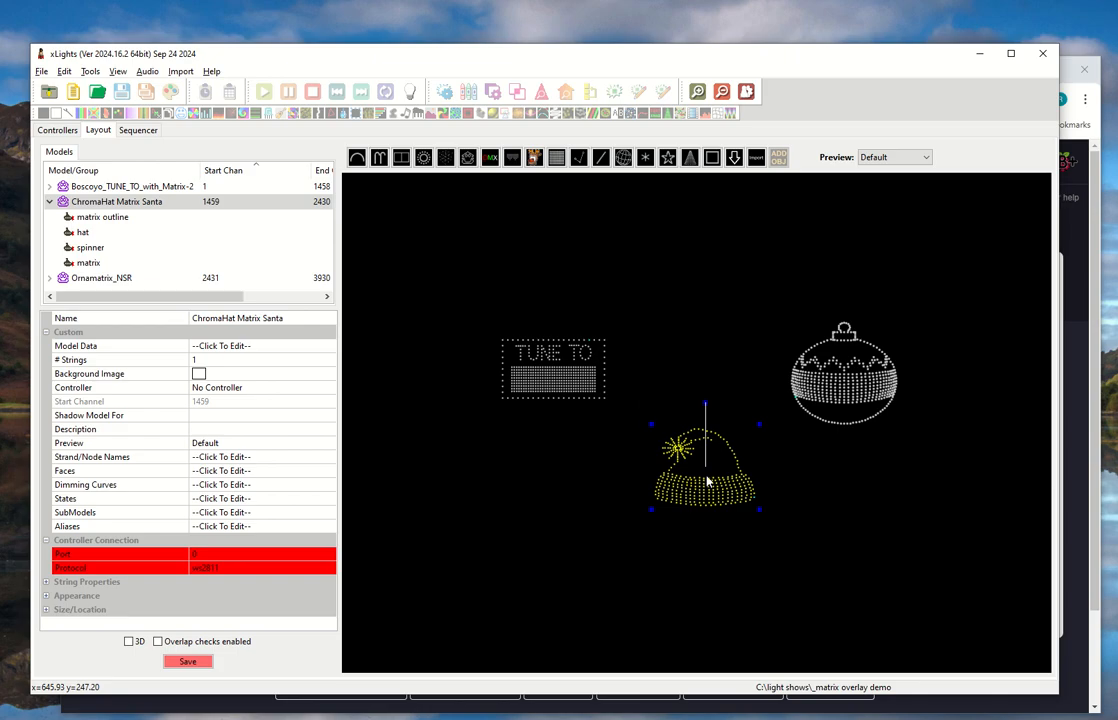
click(89, 263)
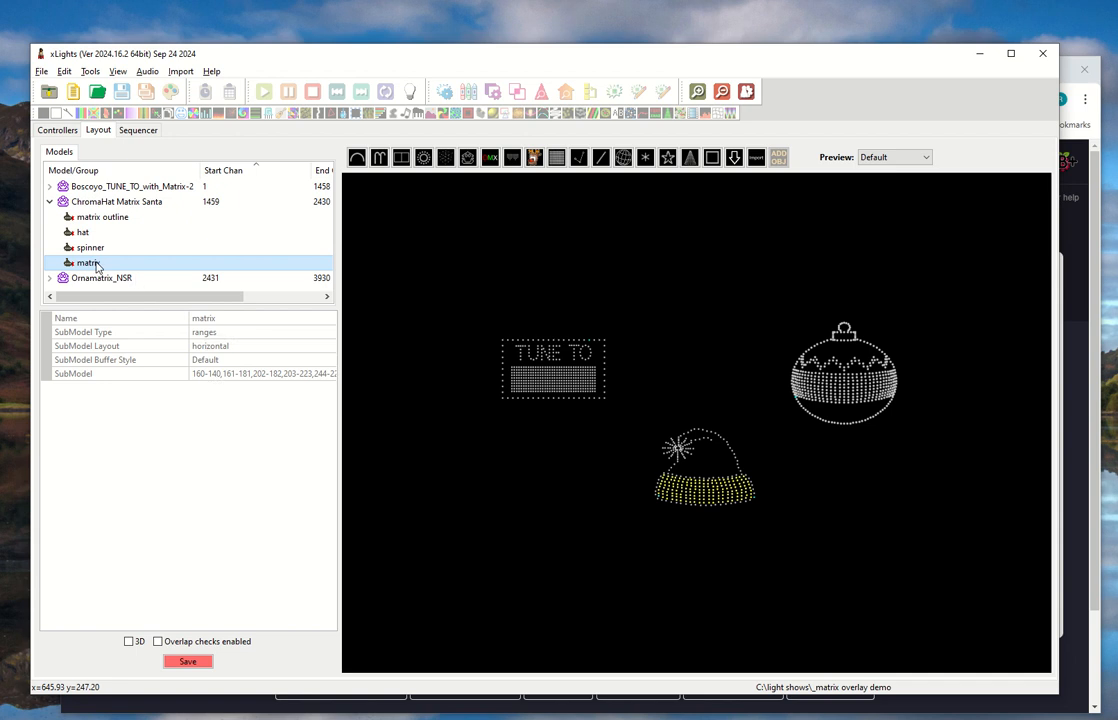
click(115, 203)
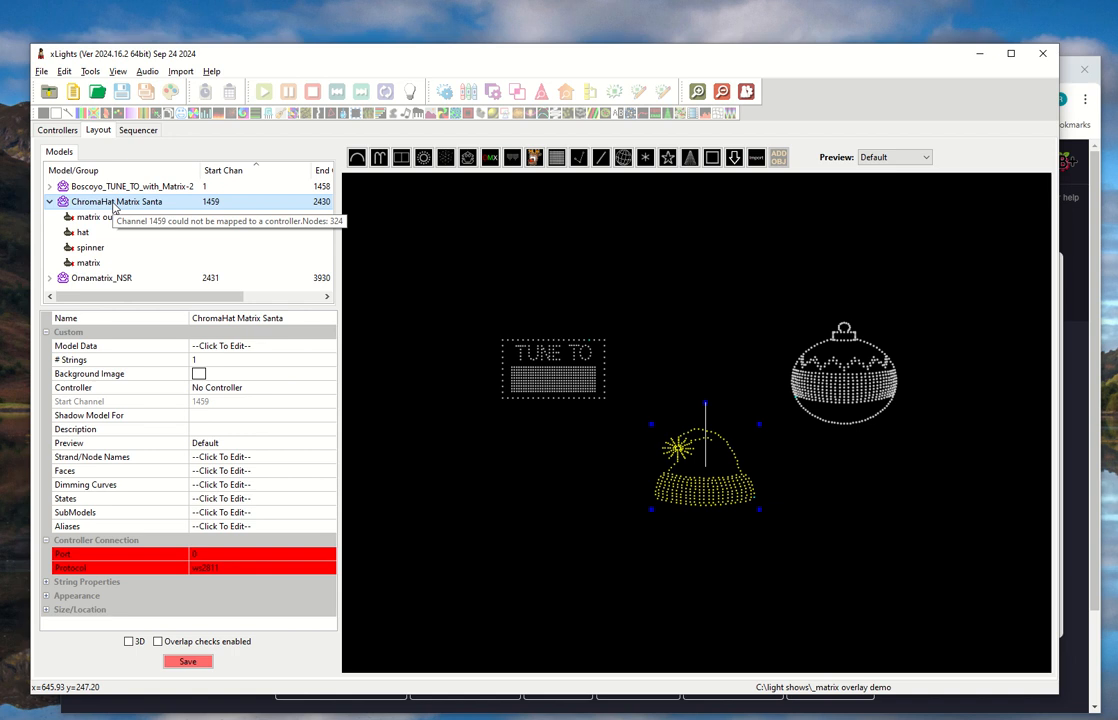
key(alt+Tab)
key(alt+shift+Tab)
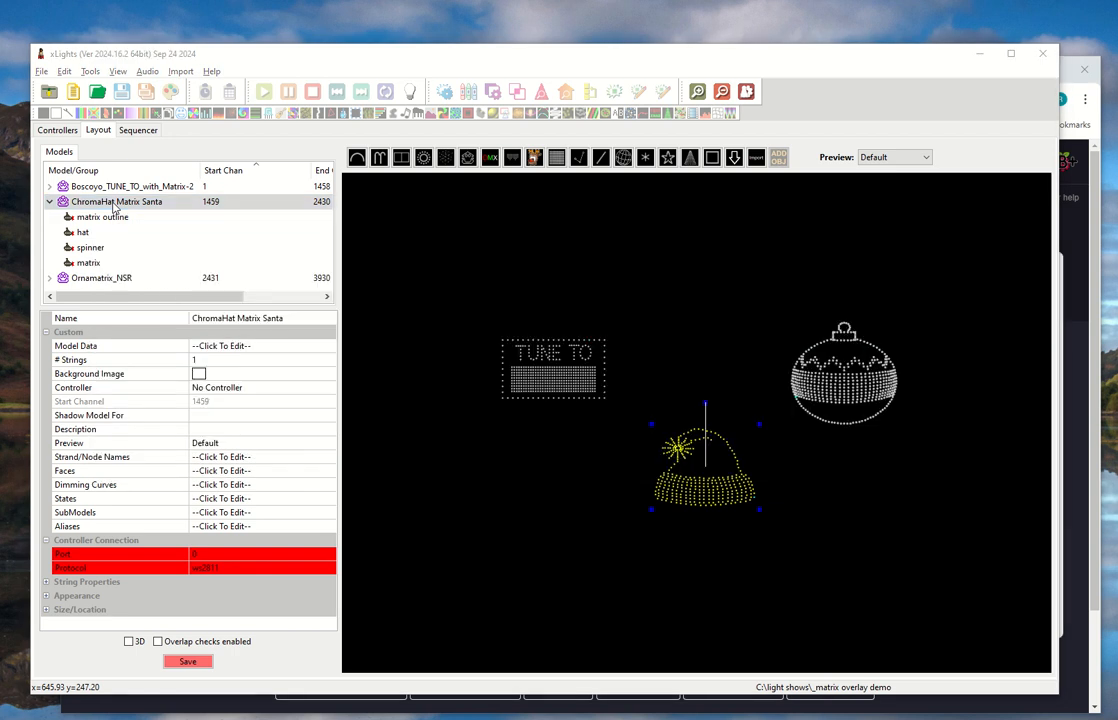
key(super)
text(power)
key(Return)
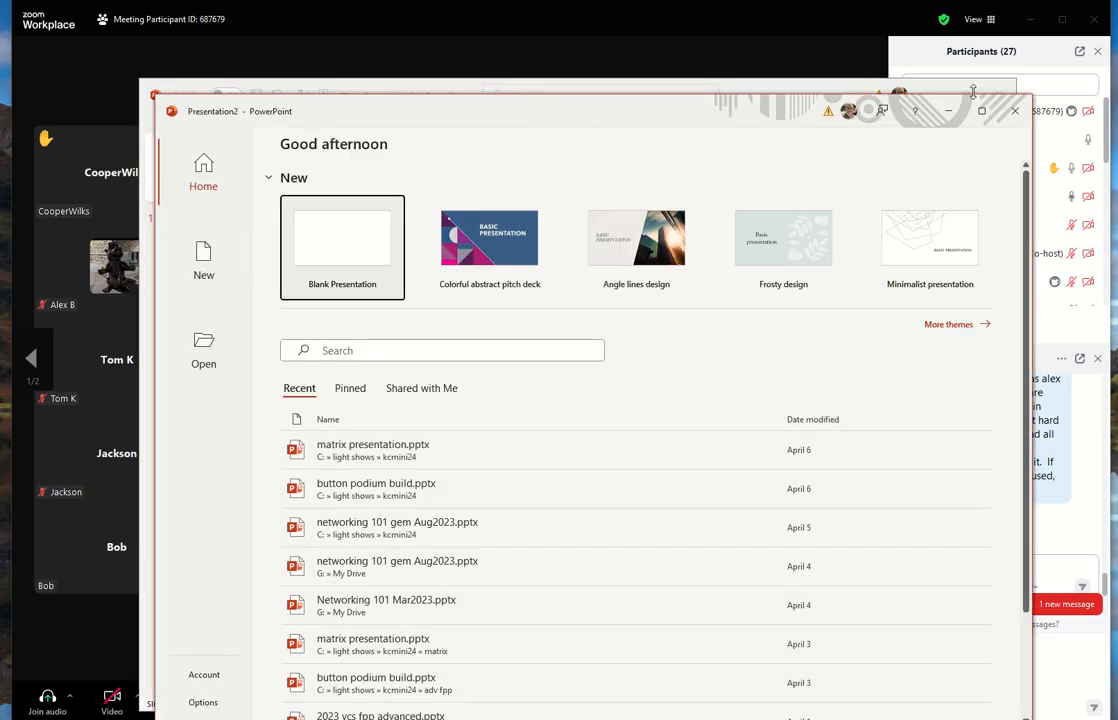
click(1014, 111)
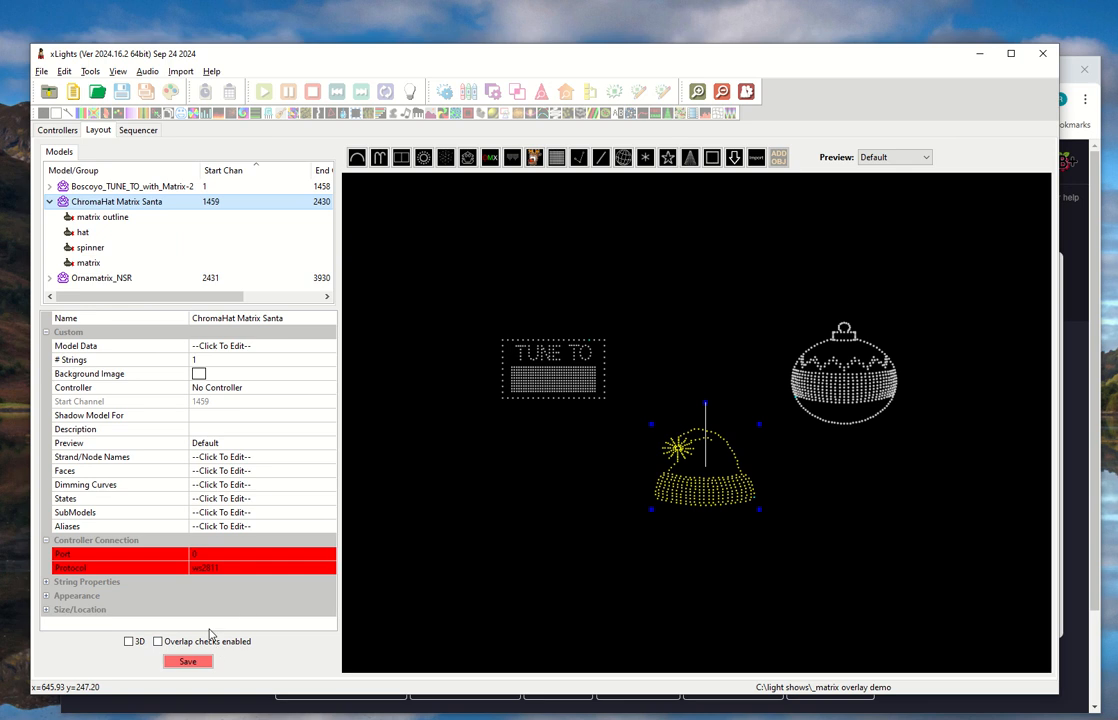
- Open Windows PowerShell and calculate 139*3 and 418+1459 to work out the hat matrix's start channel
key(super)
text(powershell)
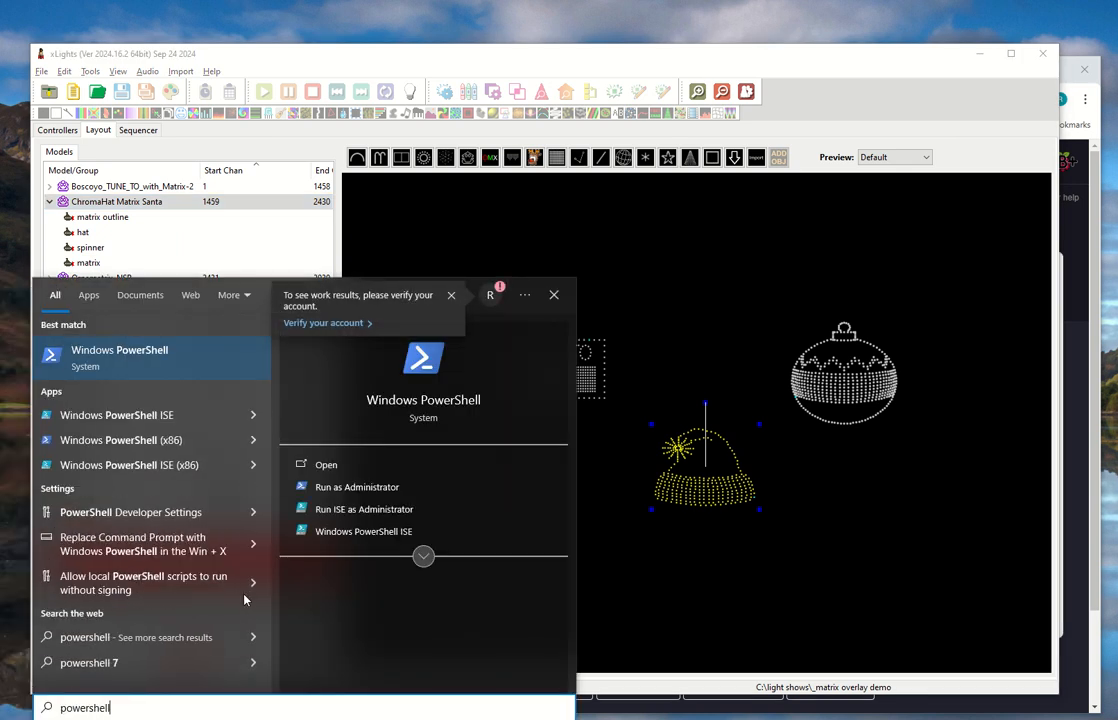
key(Return)
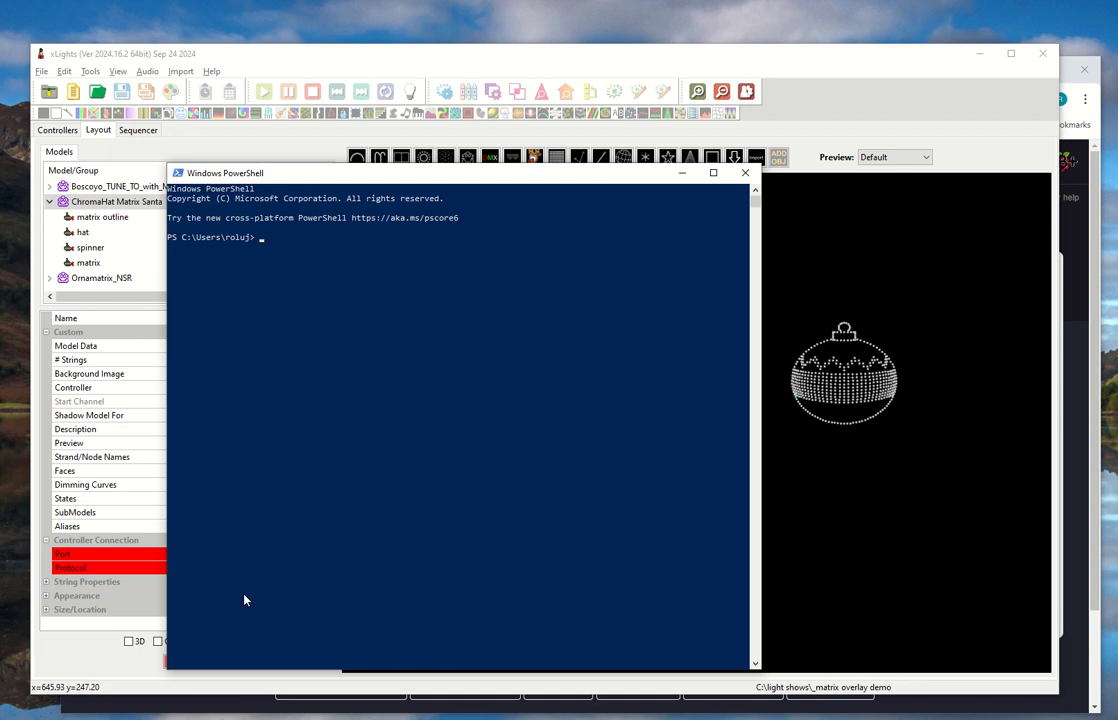
text(139*3)
key(Return)
text(418)
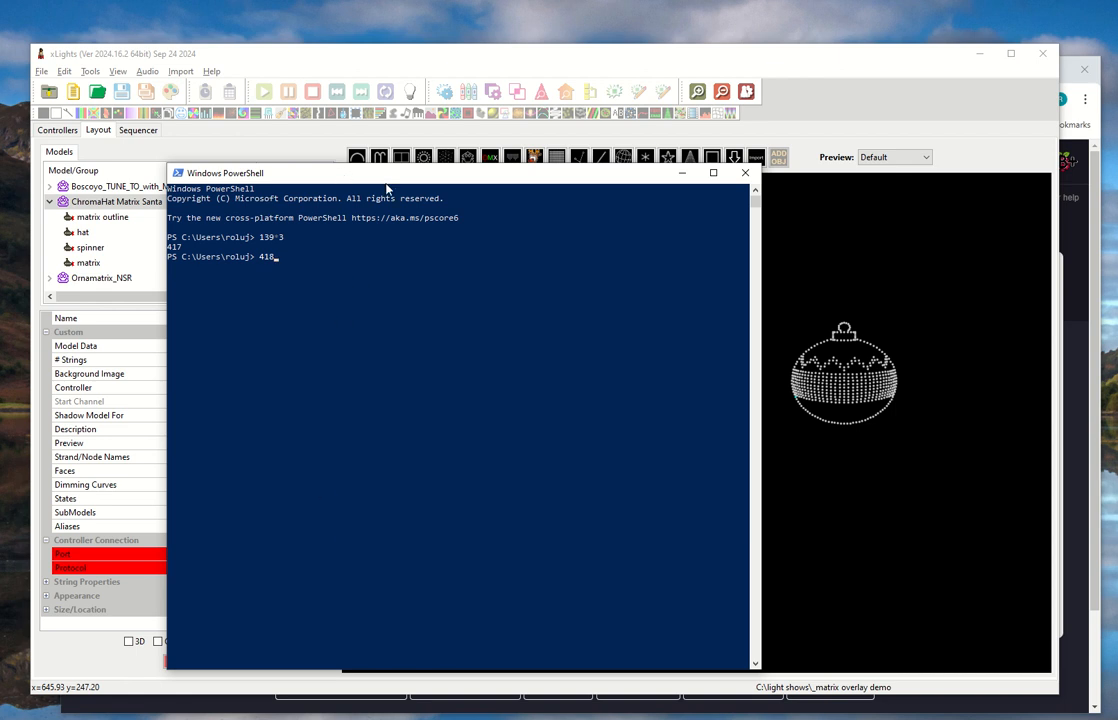
drag(387, 174, 502, 188)
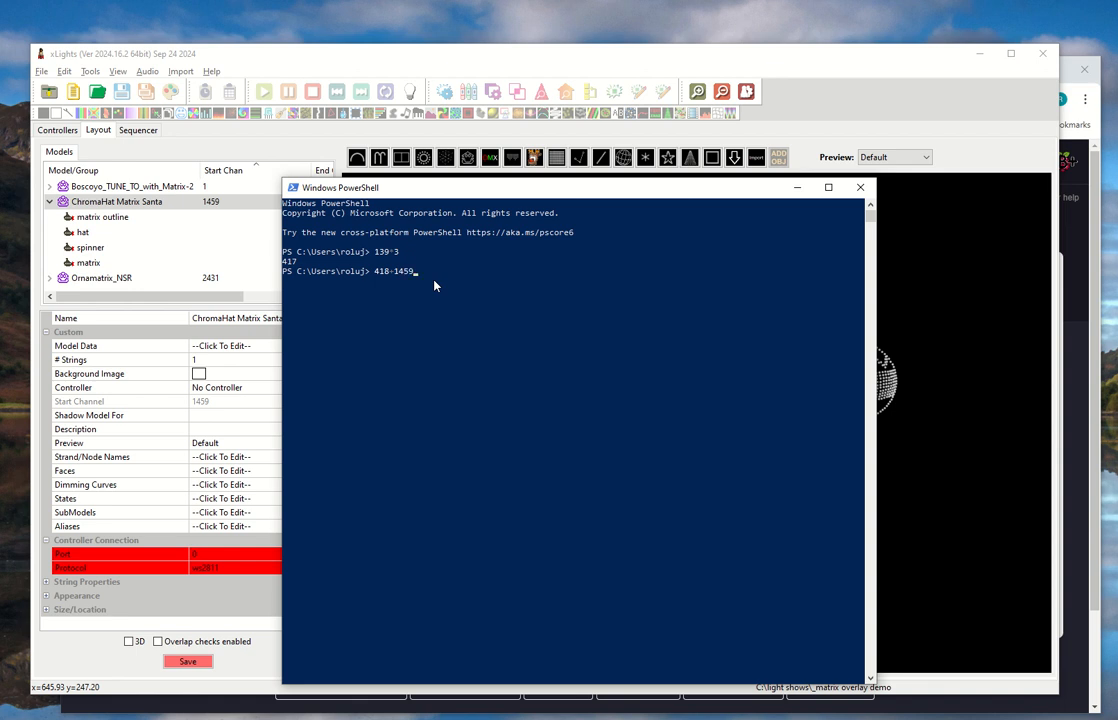
key(Return)
click(297, 282)
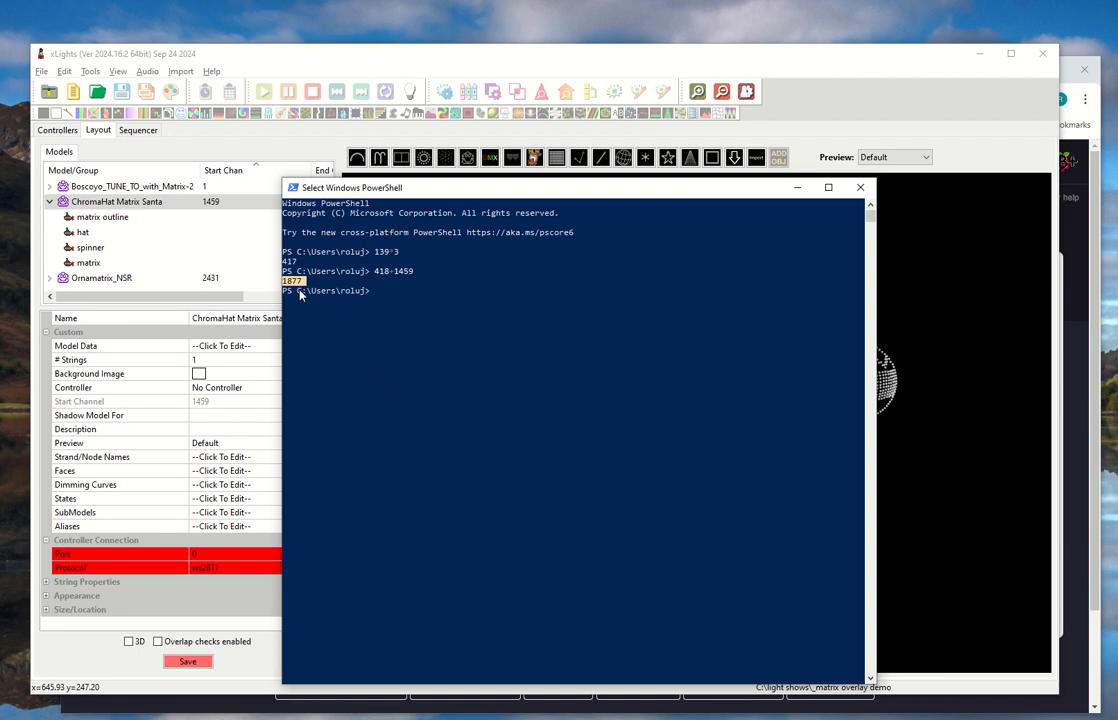
- Switch back to FPP in the browser and set the "matrix only" model's start channel to 1877
key(alt+Tab)
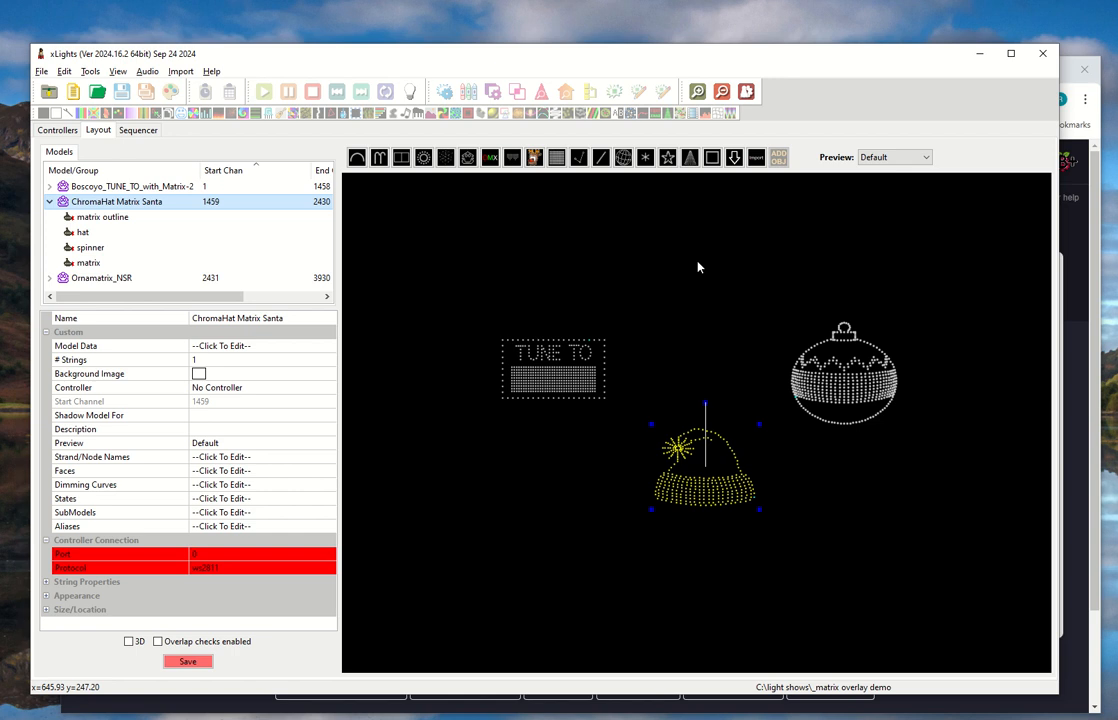
key(alt+Tab)
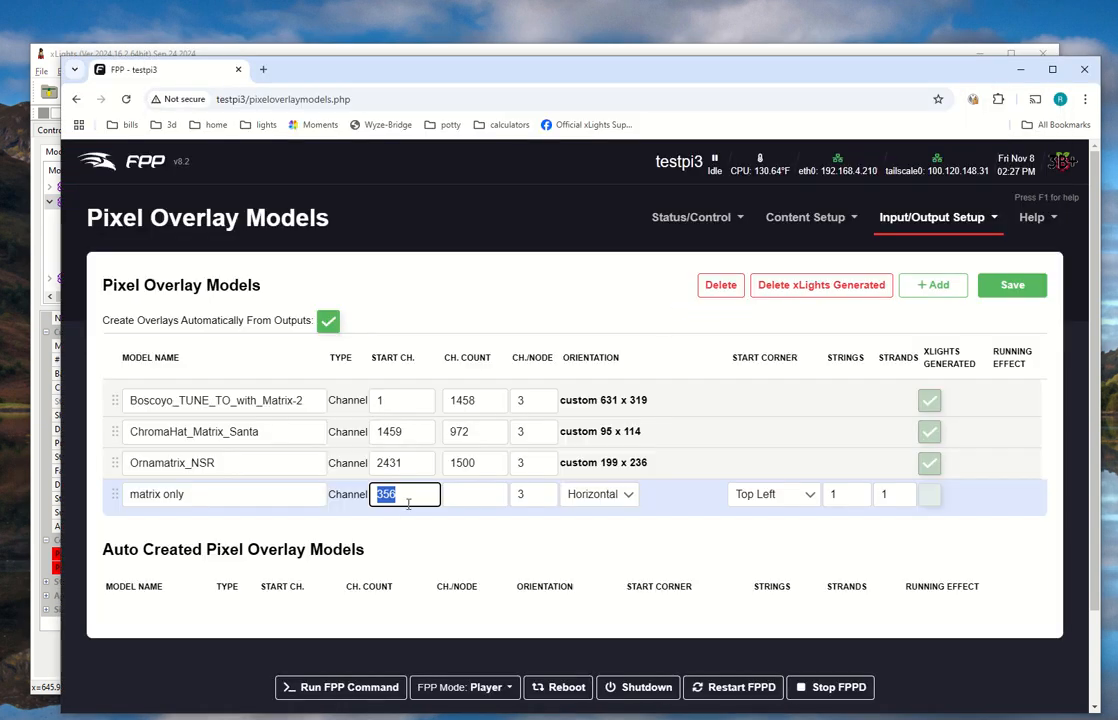
text(1877)
key(alt+Tab)
key(alt+Tab)
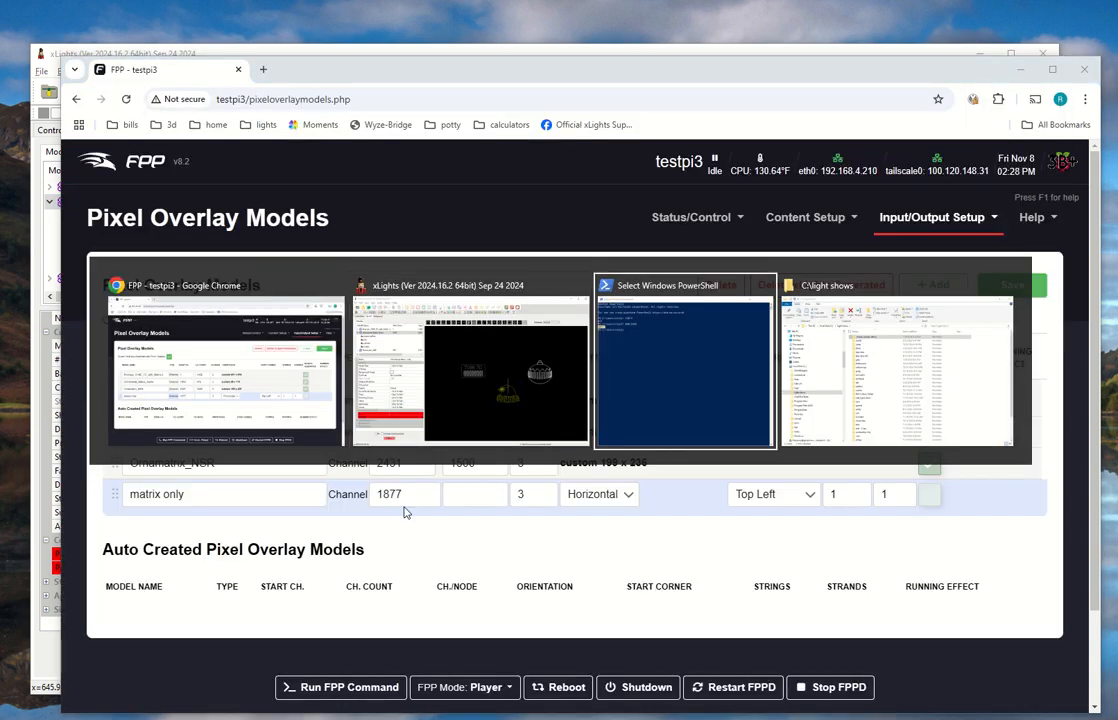
key(alt+Tab)
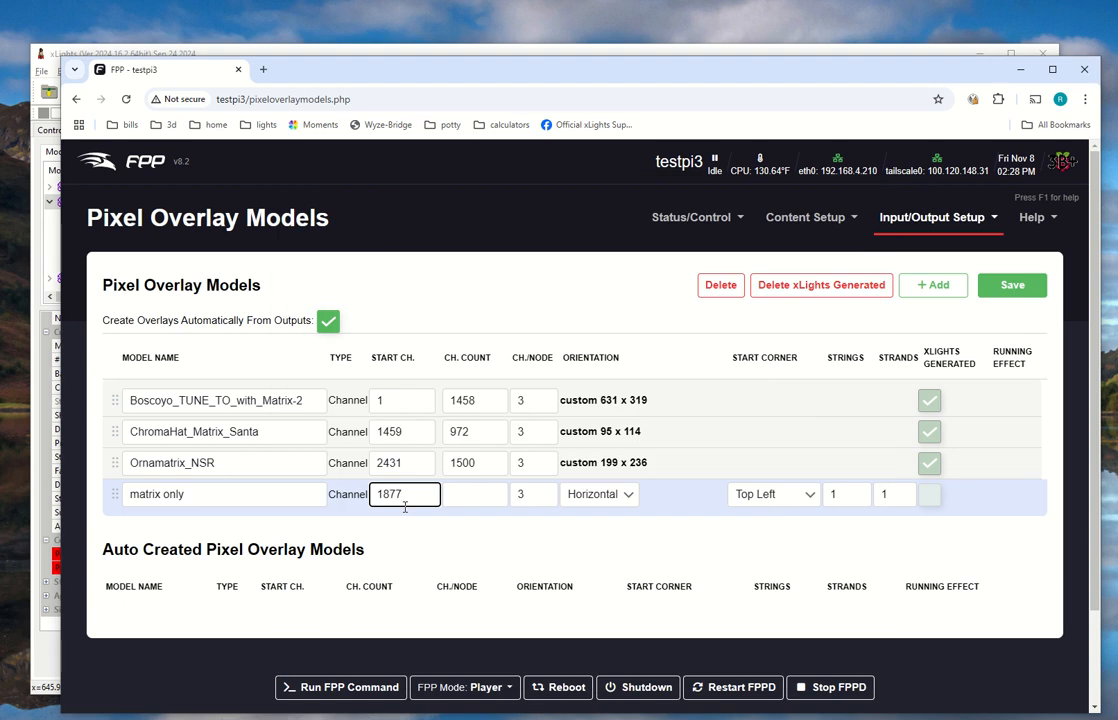
key(Tab)
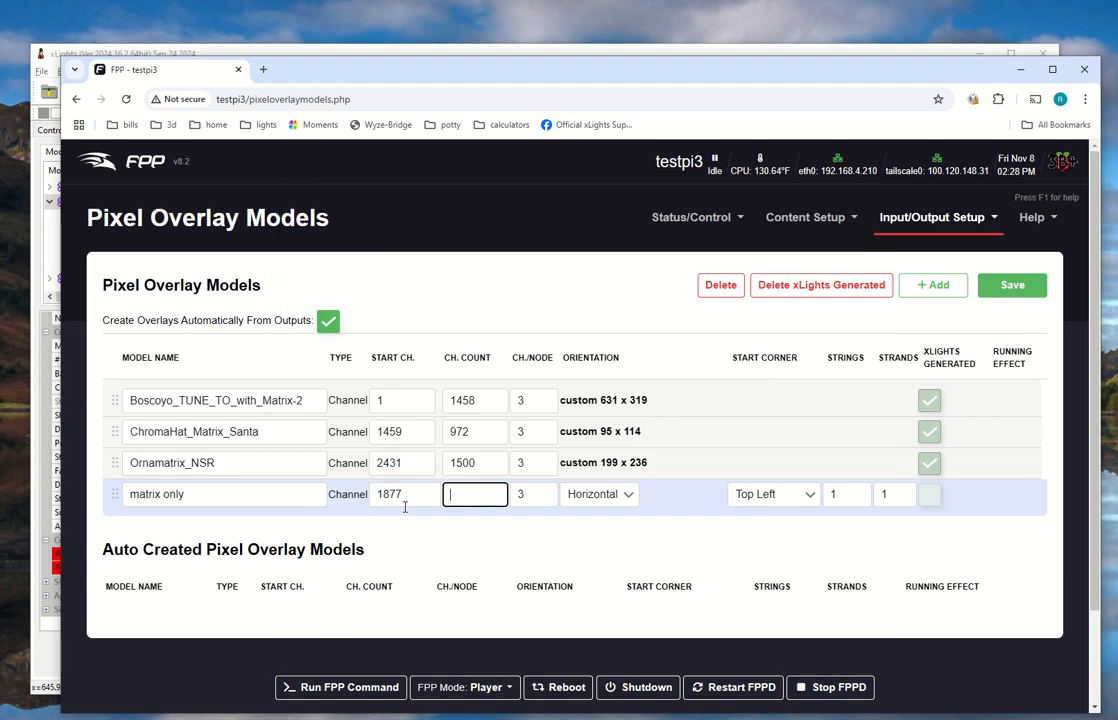
- Switch to PowerShell and calculate 8*21 and 168*3 for the matrix's channel count
key(alt+Tab)
text(8)
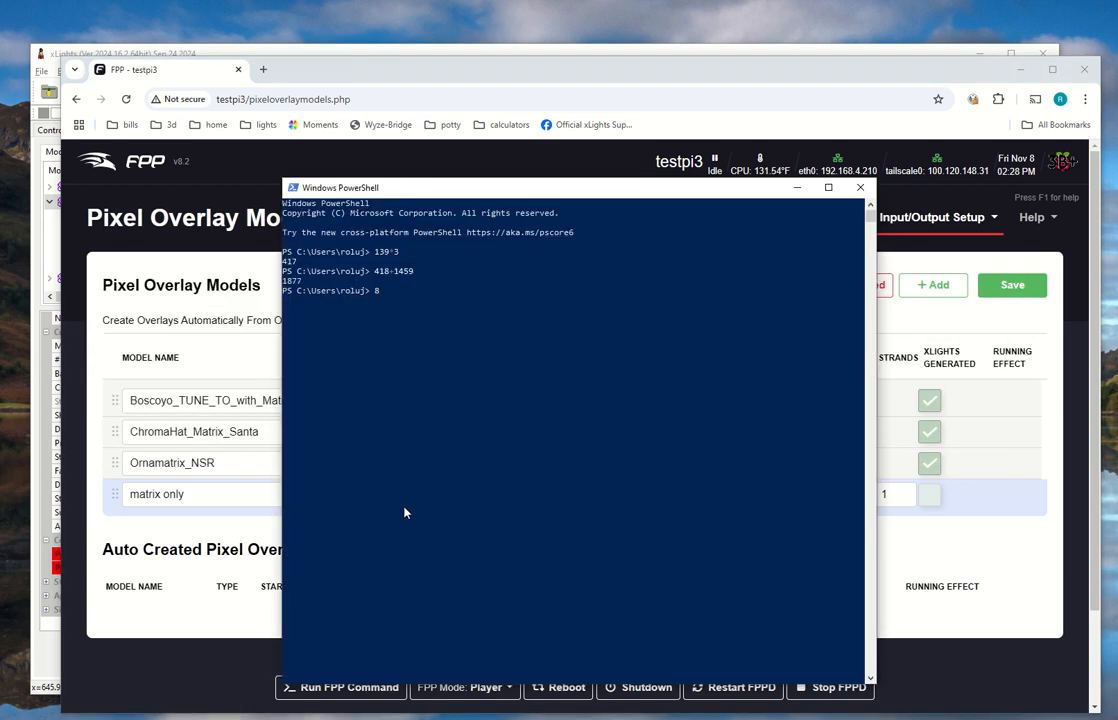
text(*21)
key(Return)
text(16)
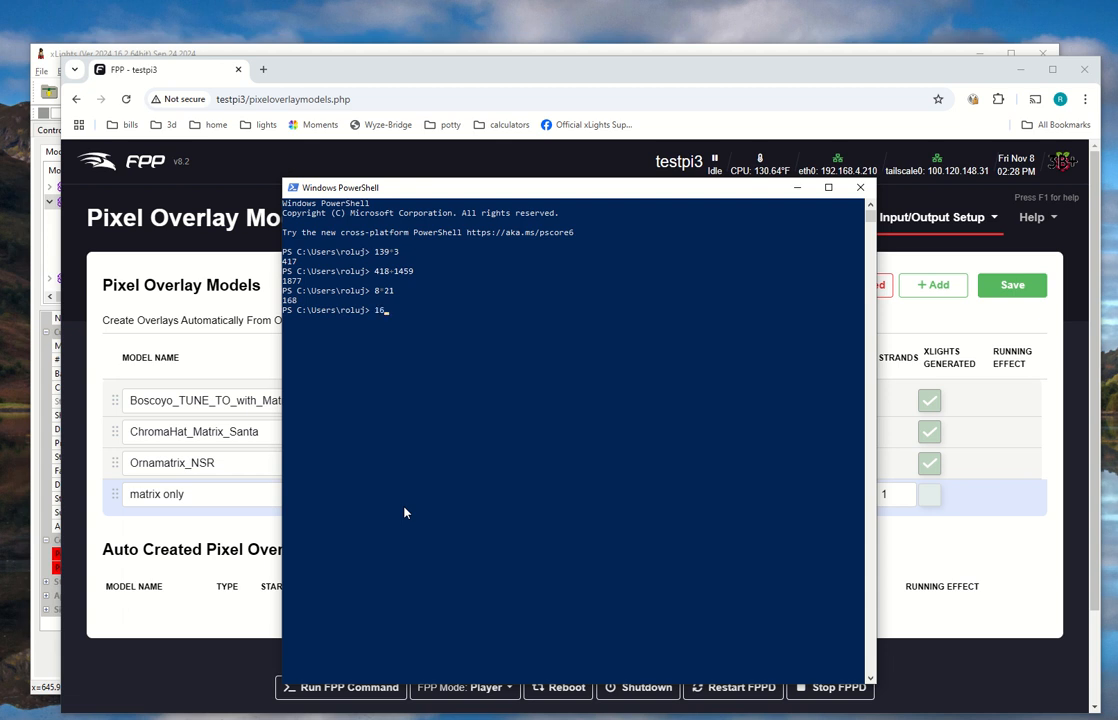
text(8*3)
key(Return)
- Return to FPP in the browser and set the "matrix only" model's channel count to 504
key(alt+Tab)
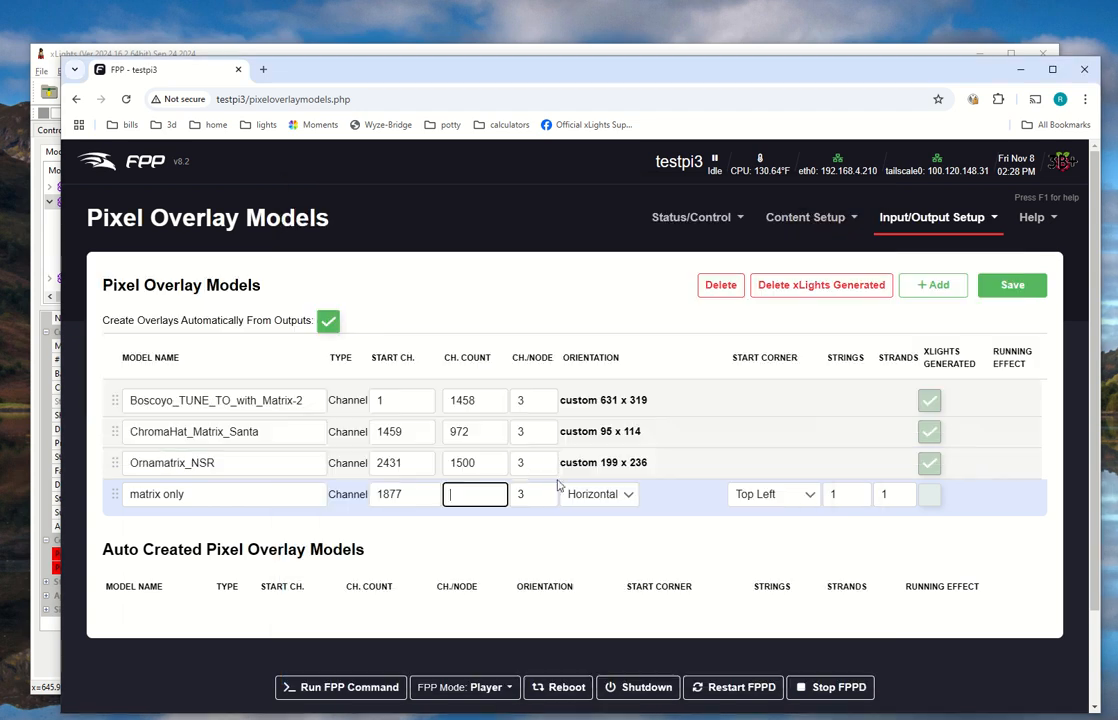
text(504)
key(Tab)
drag(572, 536, 564, 524)
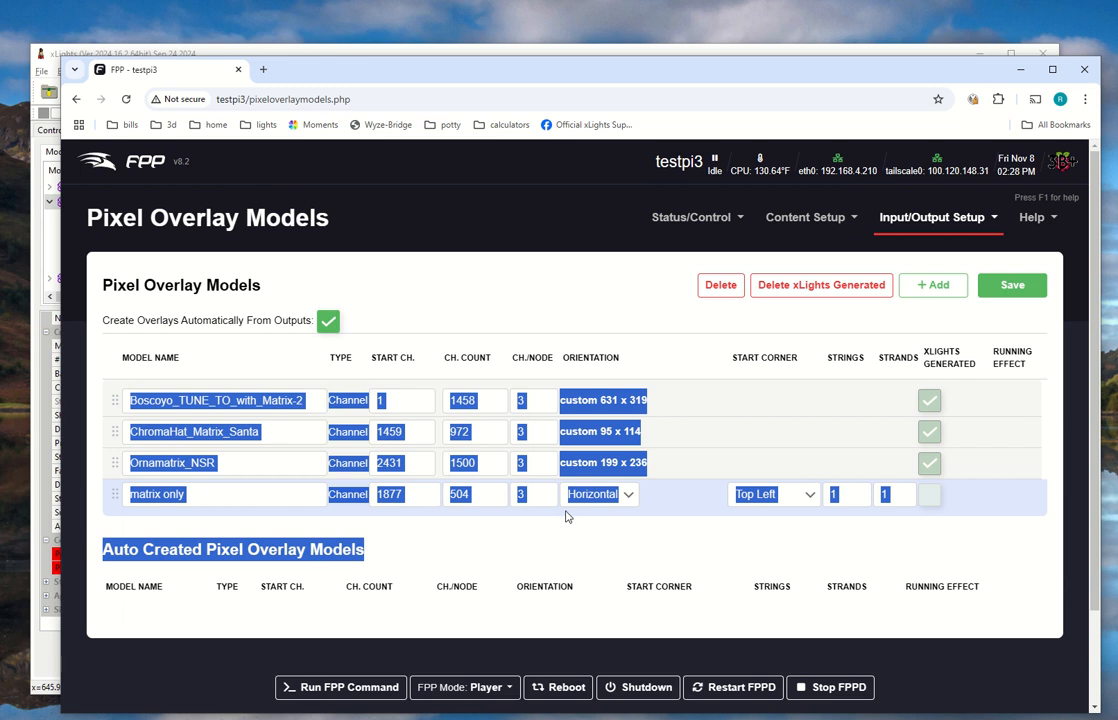
click(567, 511)
click(718, 461)
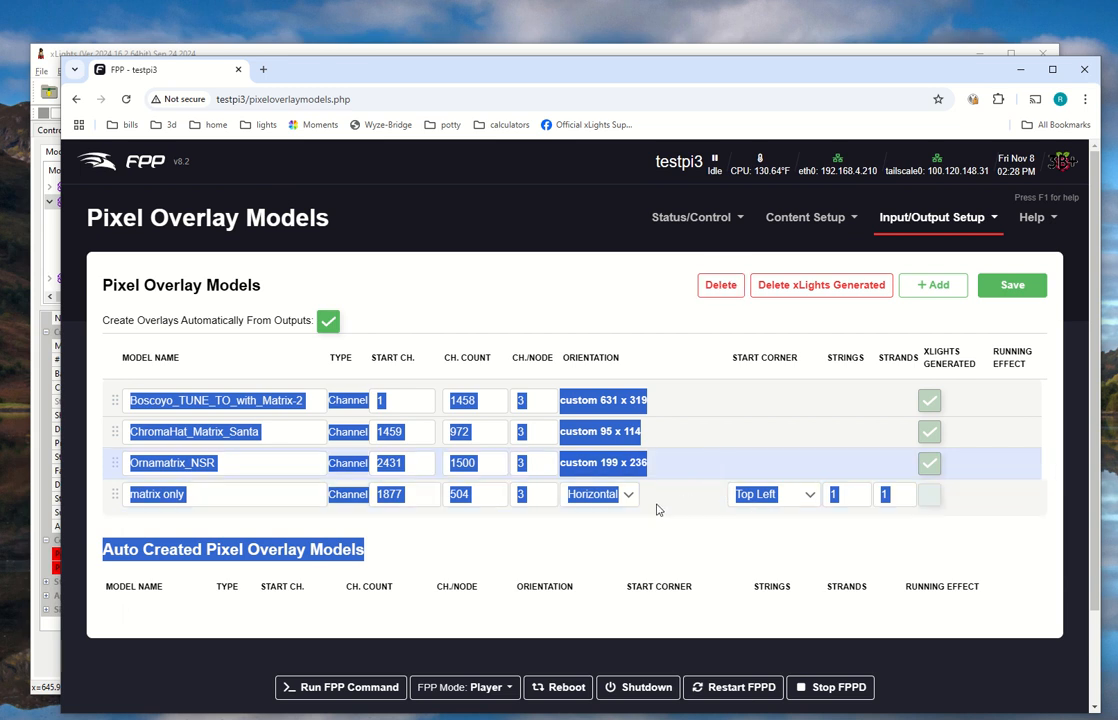
click(772, 520)
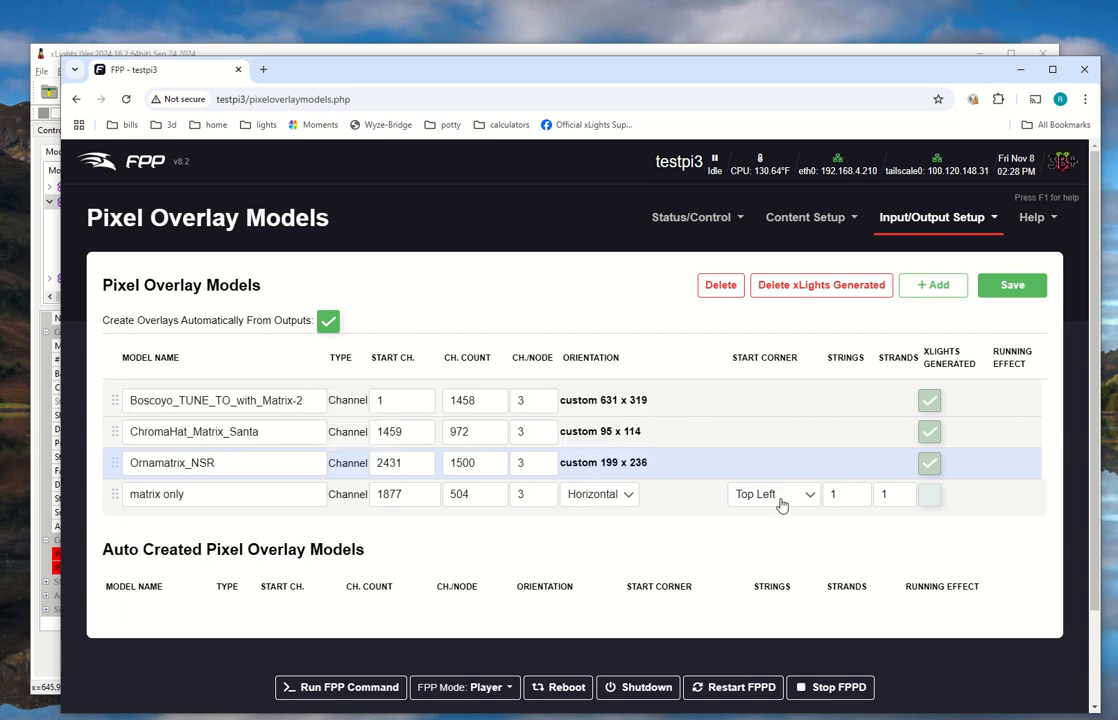
- Choose Top Left as the "matrix only" model's start corner and save the pixel overlay models
click(781, 505)
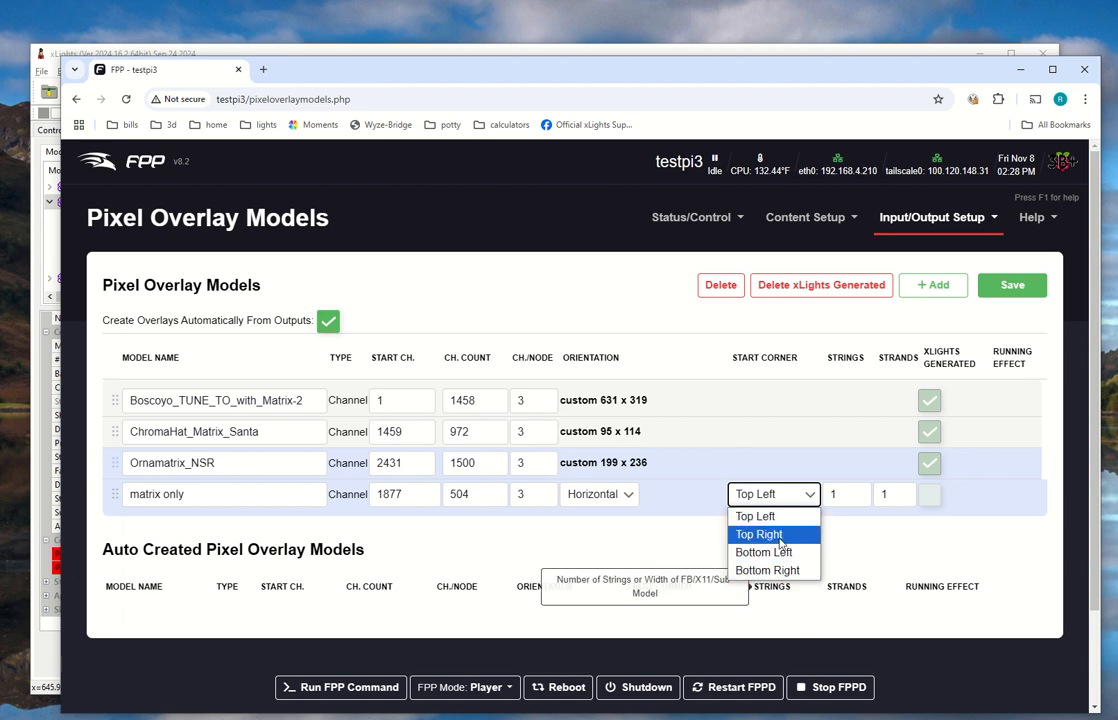
click(779, 517)
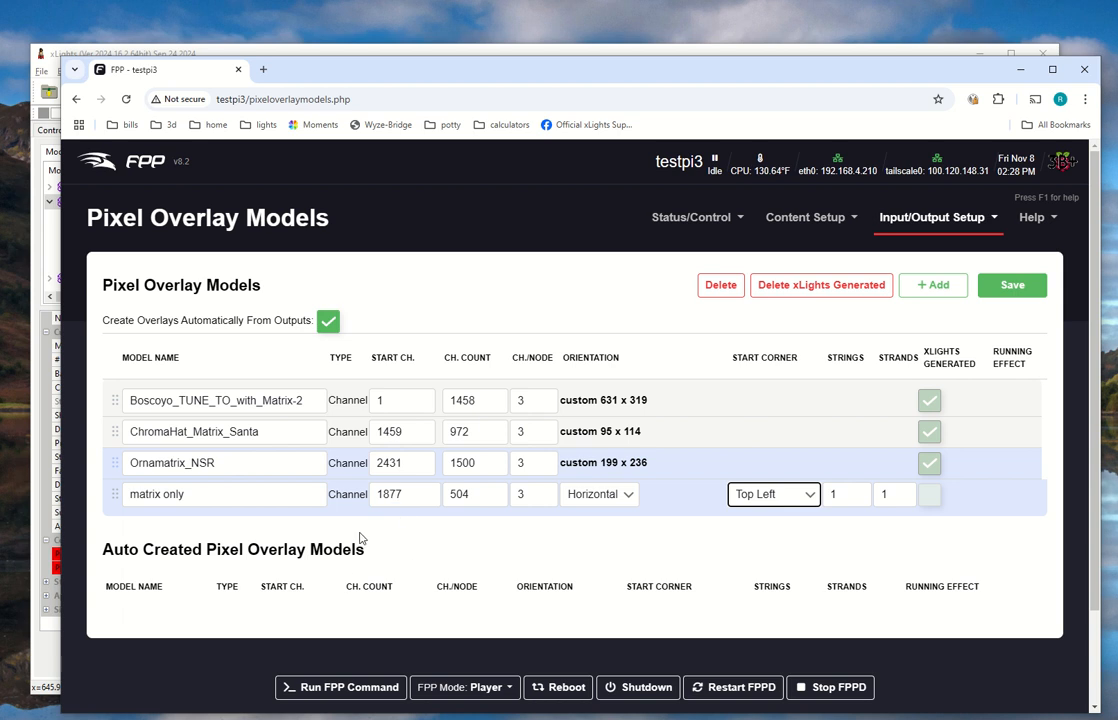
click(1012, 285)
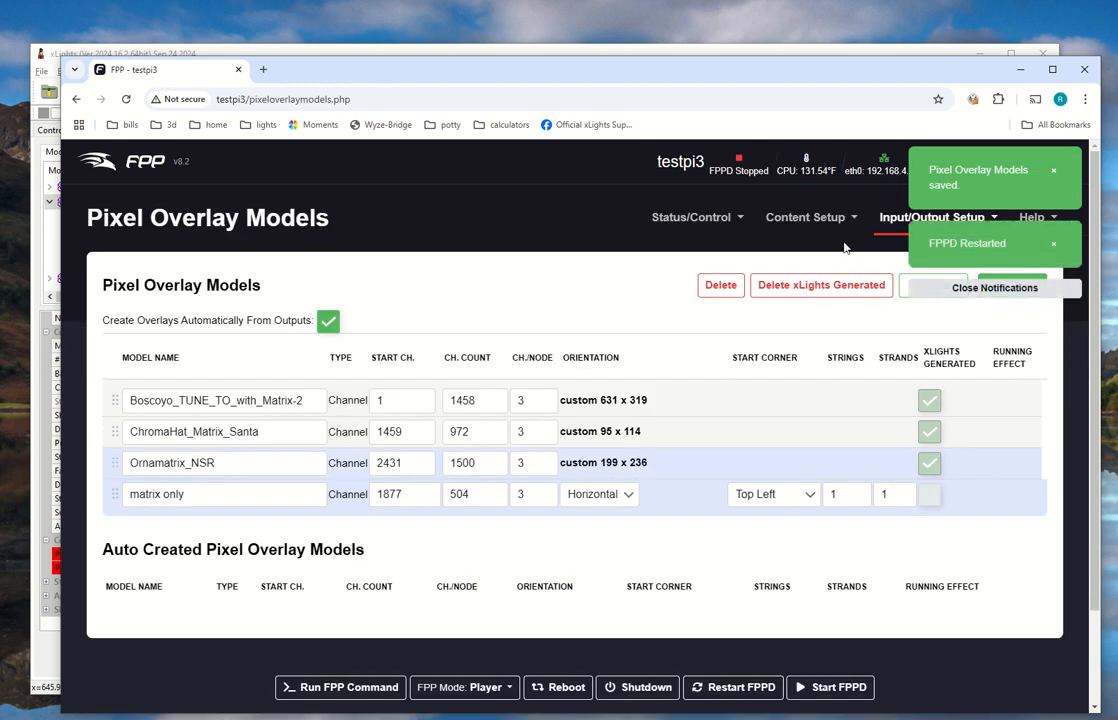
- Open the Simple Countdown plugin page and set its Matrix Name to "matrix only"
click(896, 222)
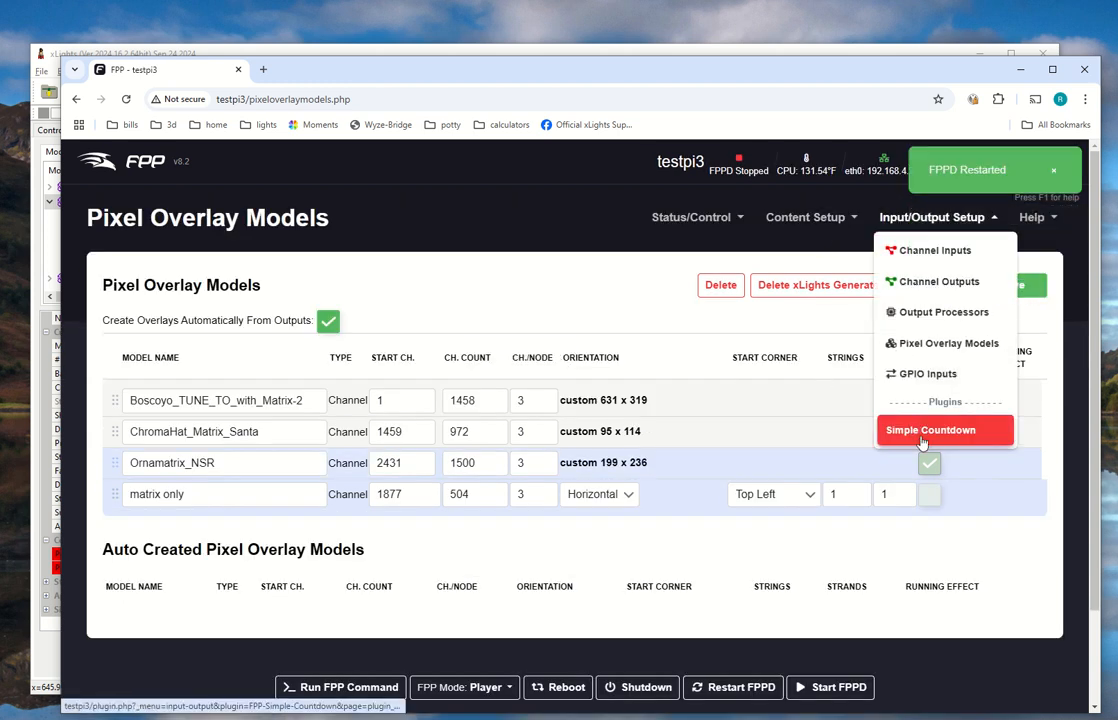
scroll(518, 569, down, 6)
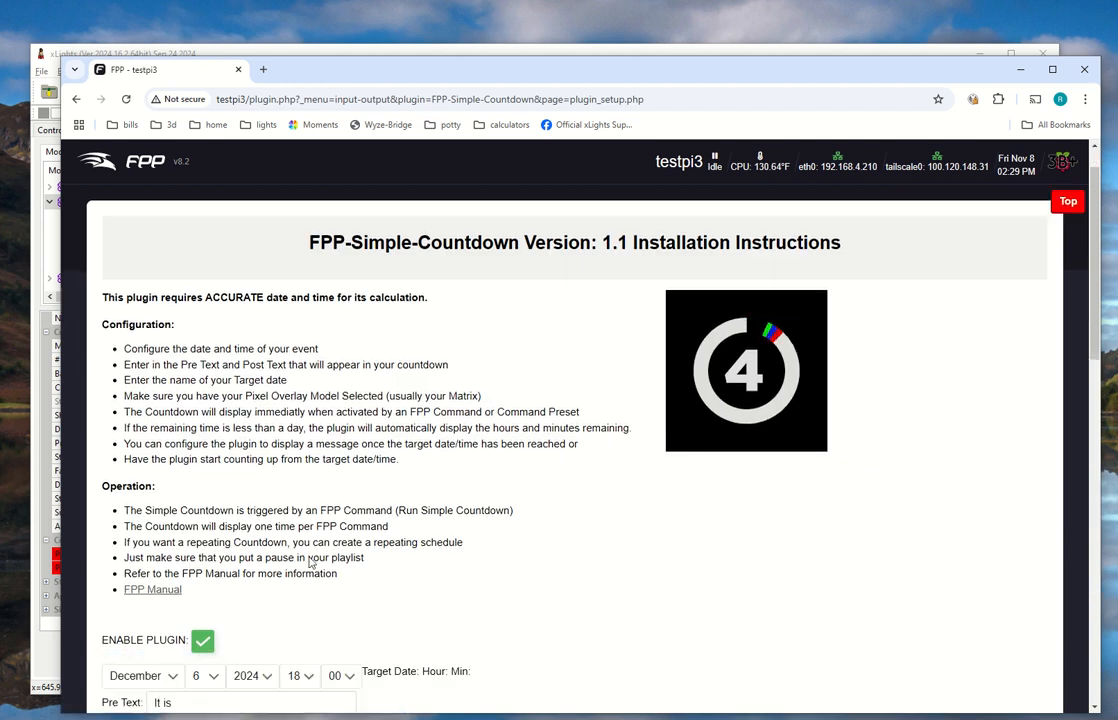
scroll(198, 570, down, 1)
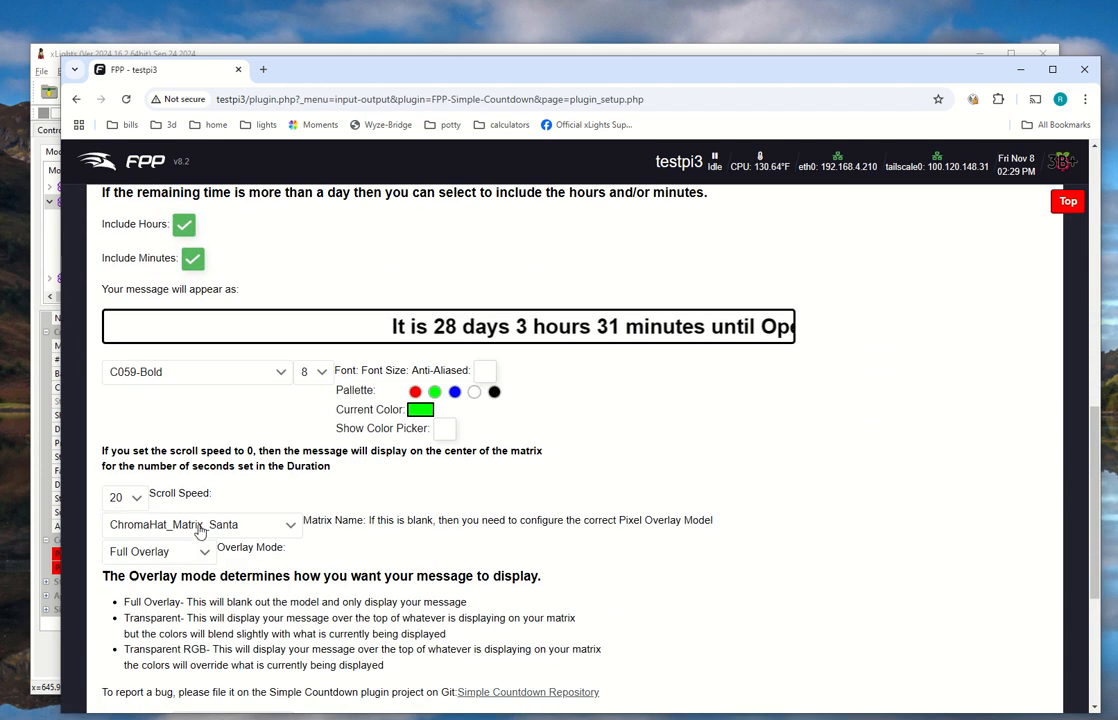
click(185, 525)
click(158, 612)
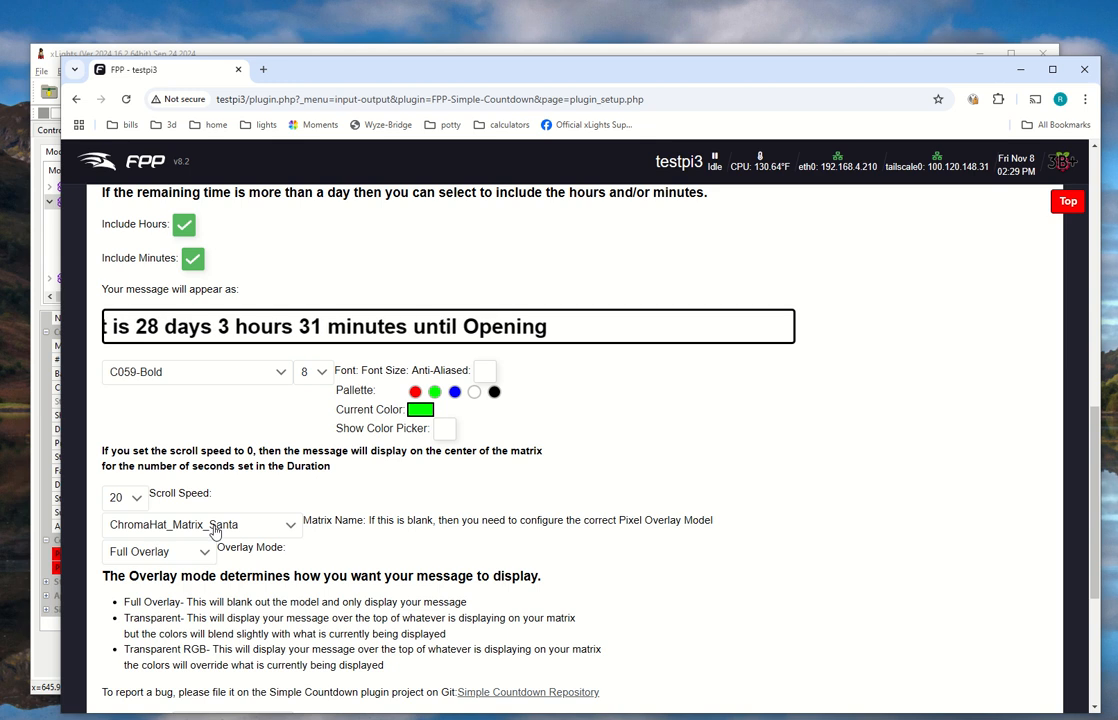
click(155, 525)
click(137, 601)
drag(258, 601, 475, 592)
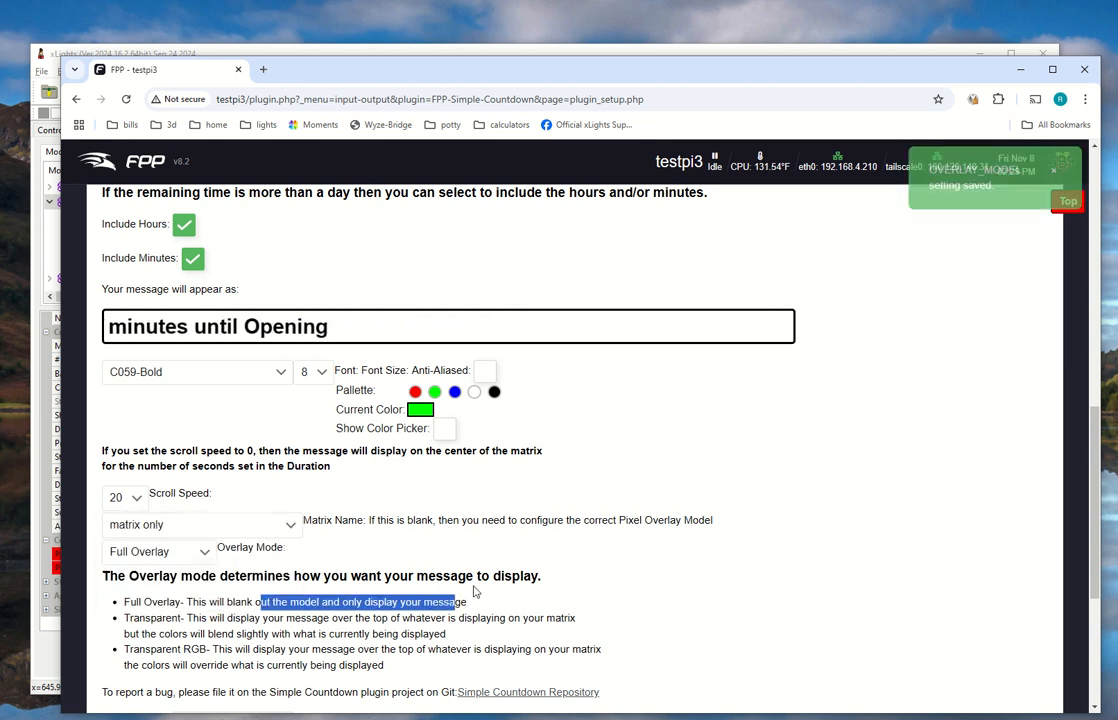
click(657, 588)
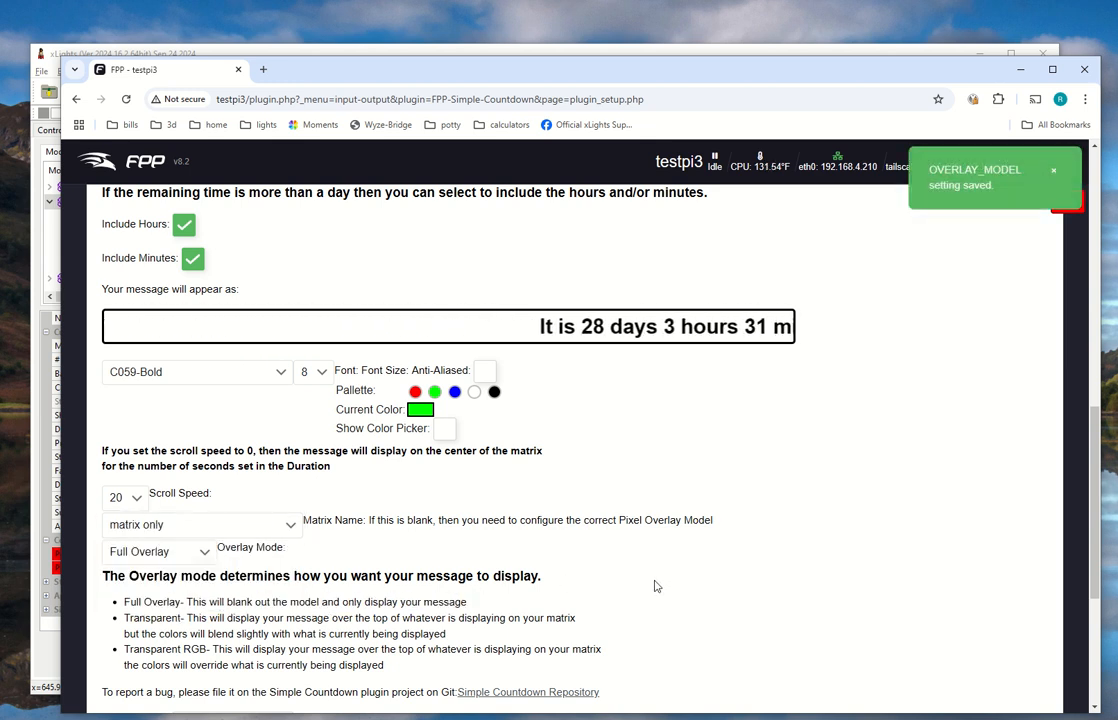
- Look over the Simple Countdown settings and return to the Pixel Overlay Models page
scroll(799, 523, up, 6)
scroll(900, 330, down, 6)
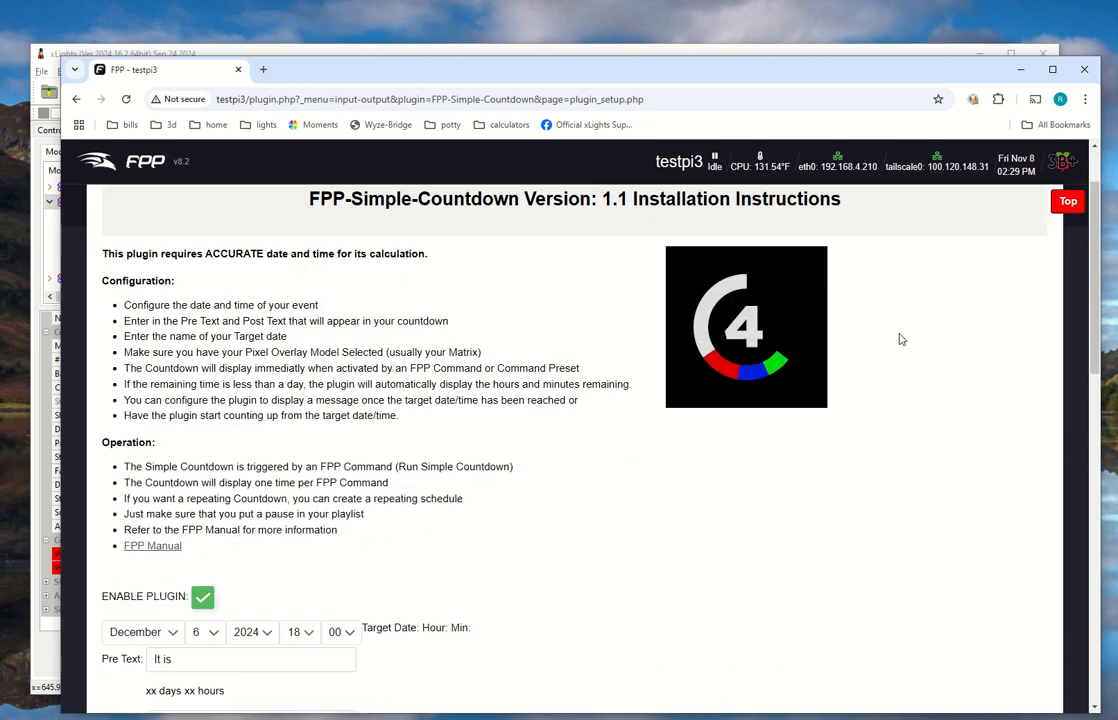
scroll(925, 438, up, 6)
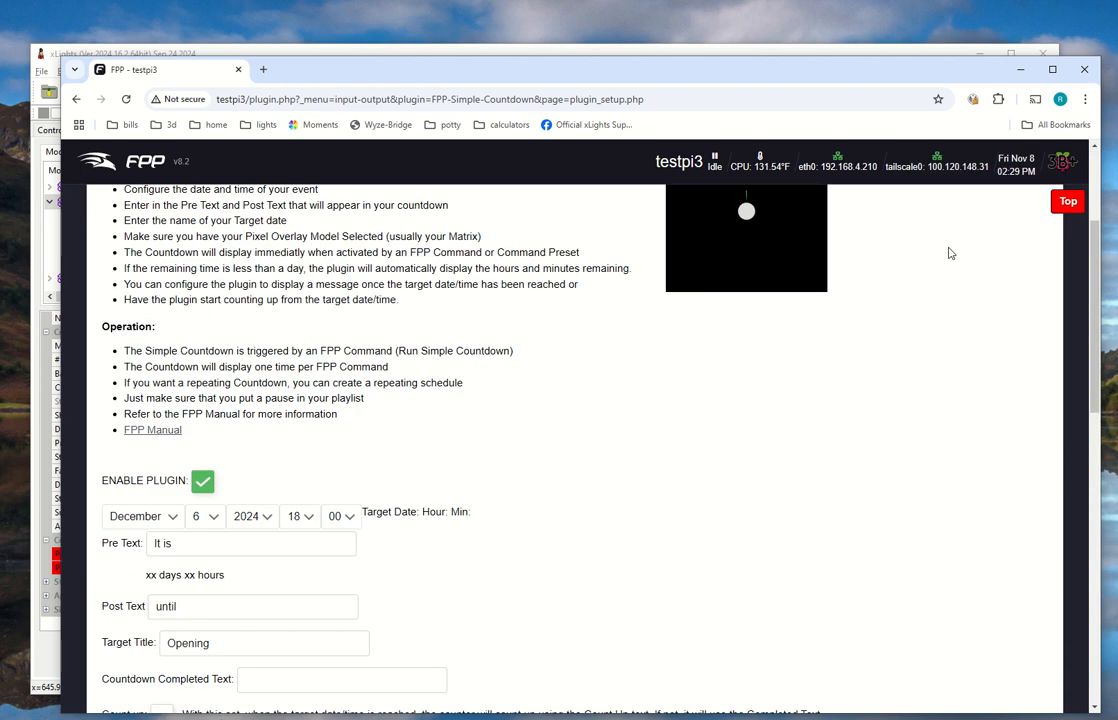
click(932, 214)
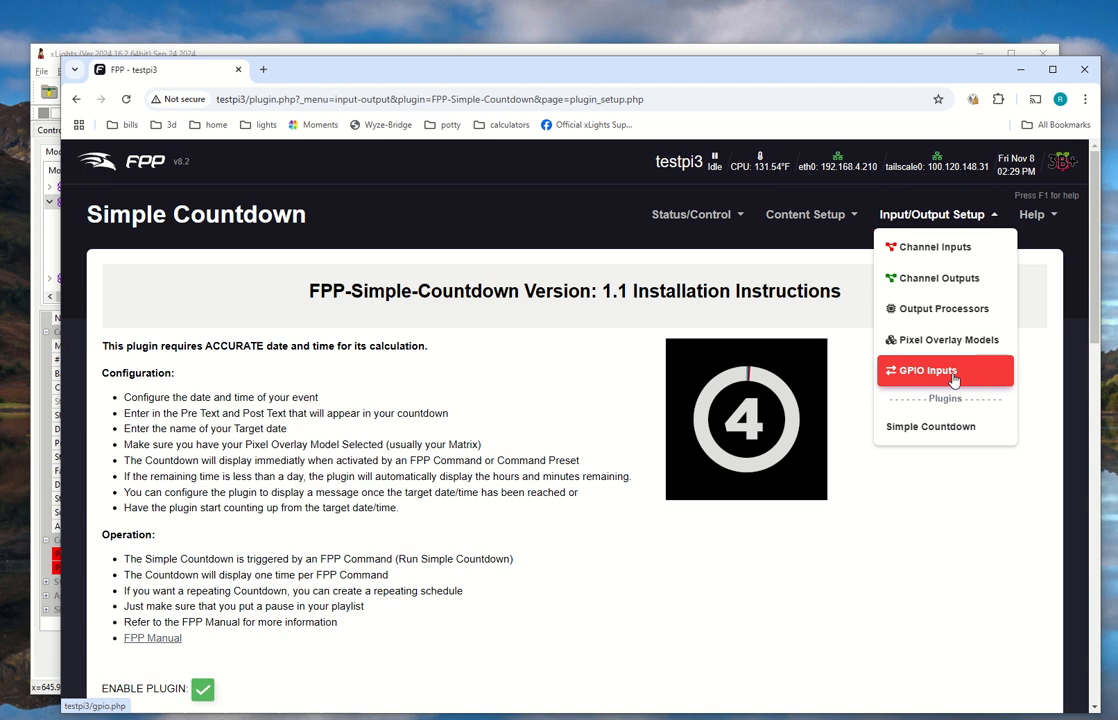
click(945, 340)
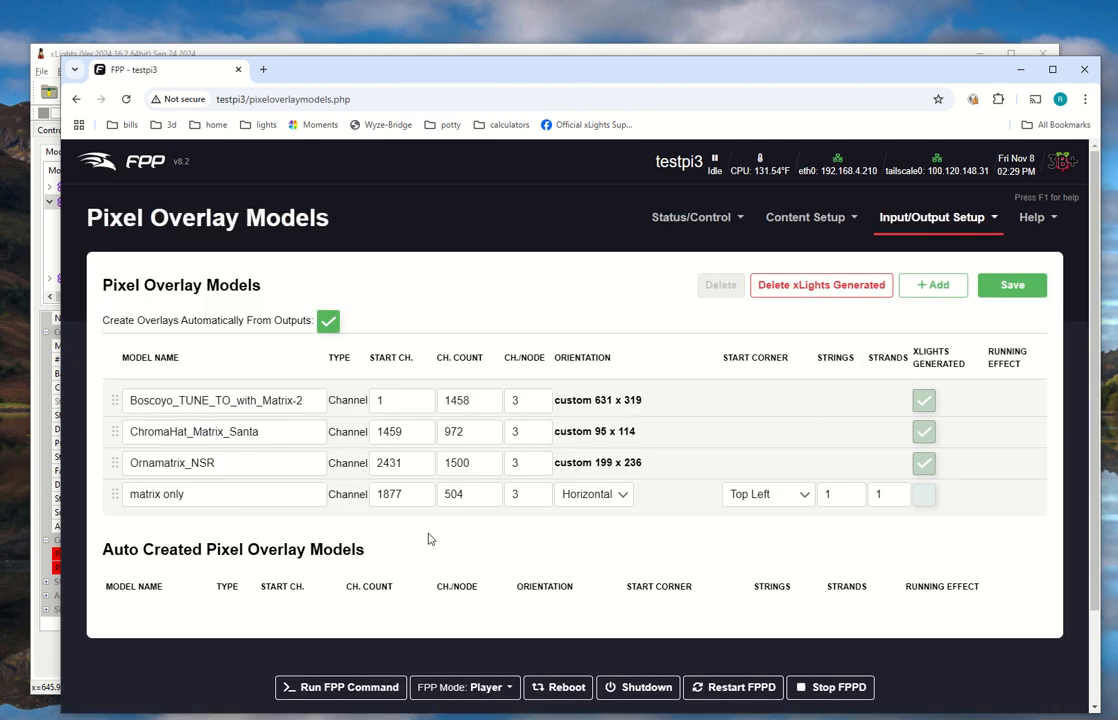
- Compare the ChromaHat Matrix Santa start channel in xLights with the "matrix only" row's start channel in FPP
key(alt+Tab)
key(alt+Tab)
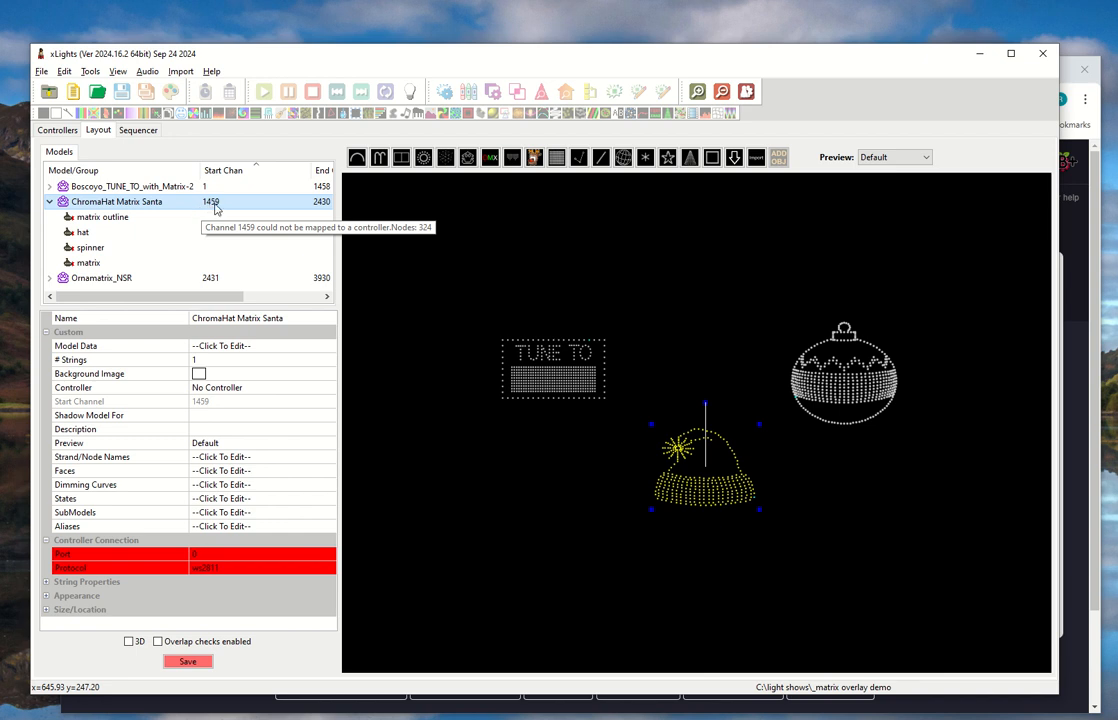
key(alt+Tab)
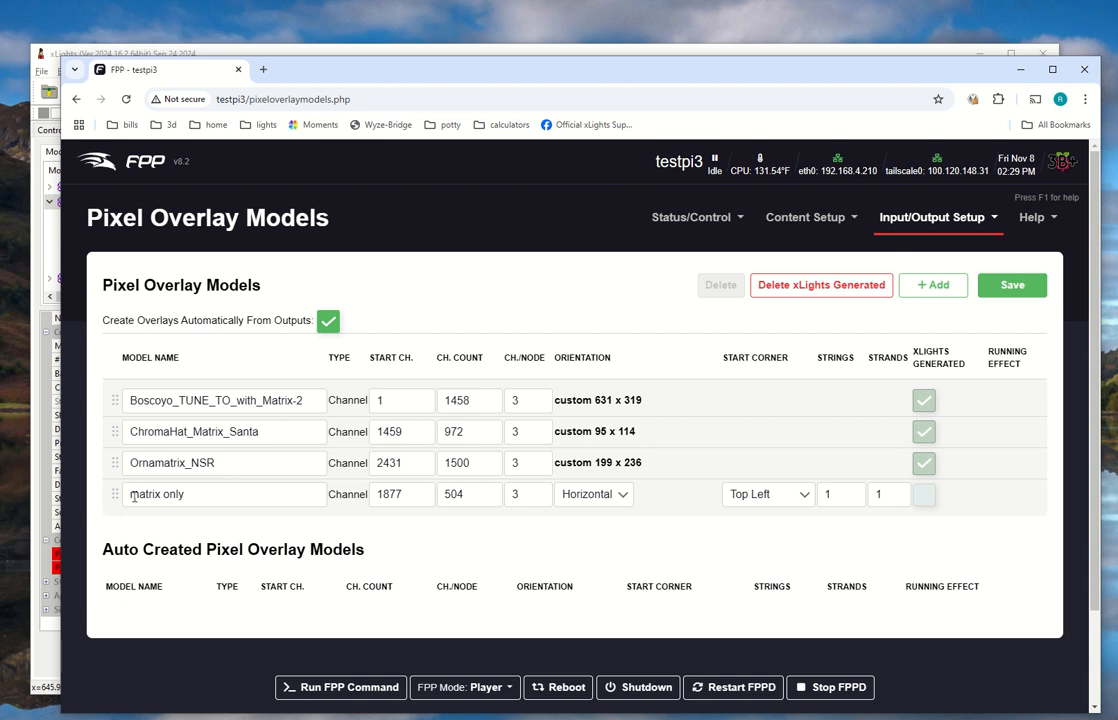
double_click(416, 496)
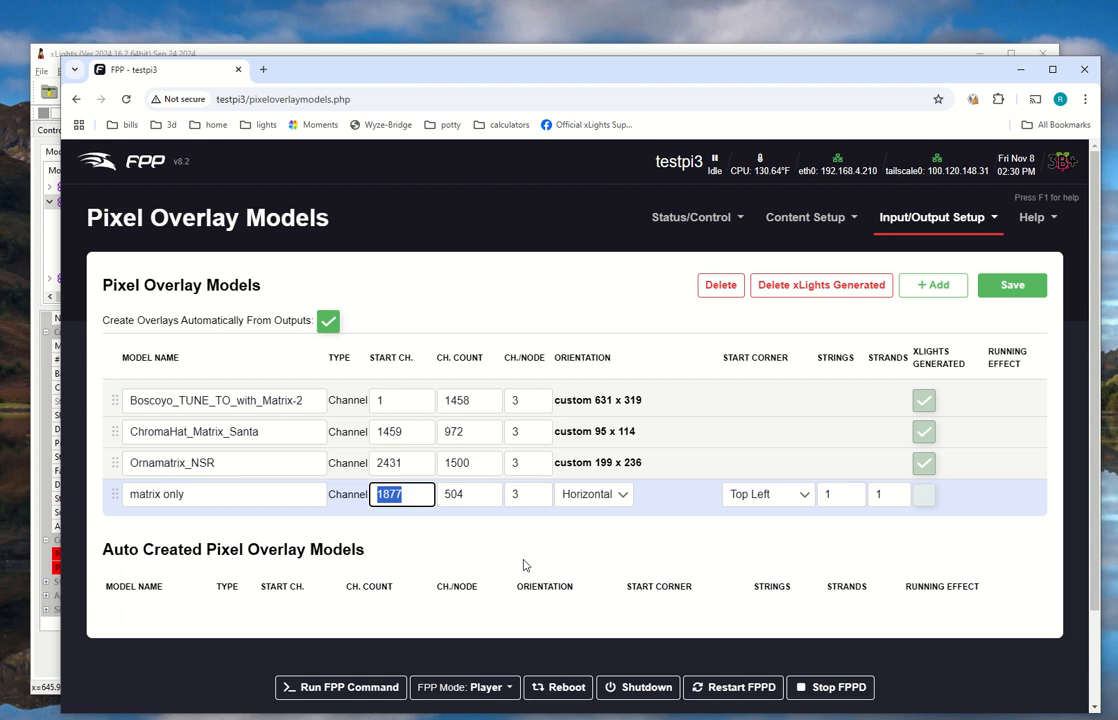
drag(390, 495, 359, 571)
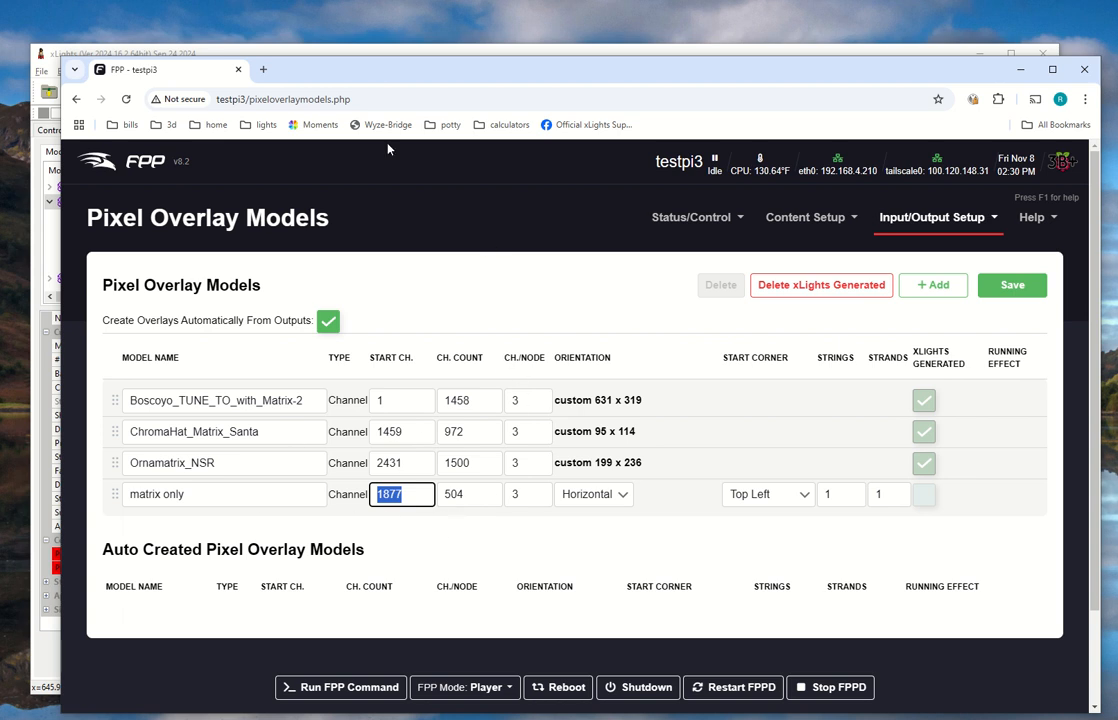
click(306, 52)
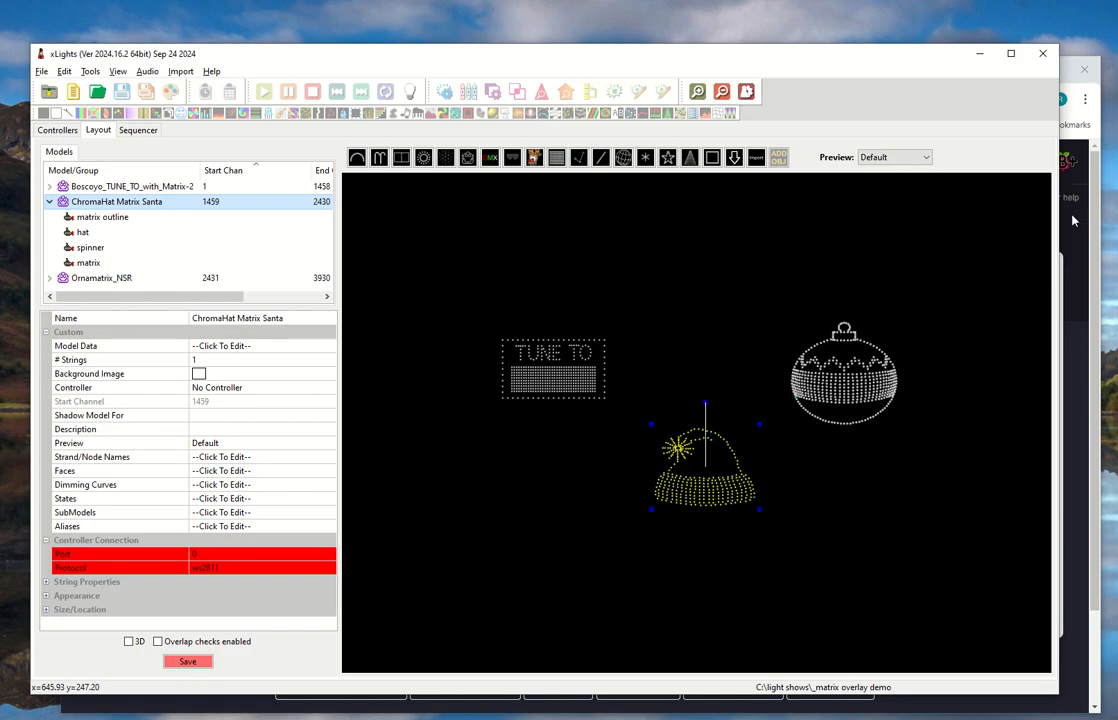
click(1068, 262)
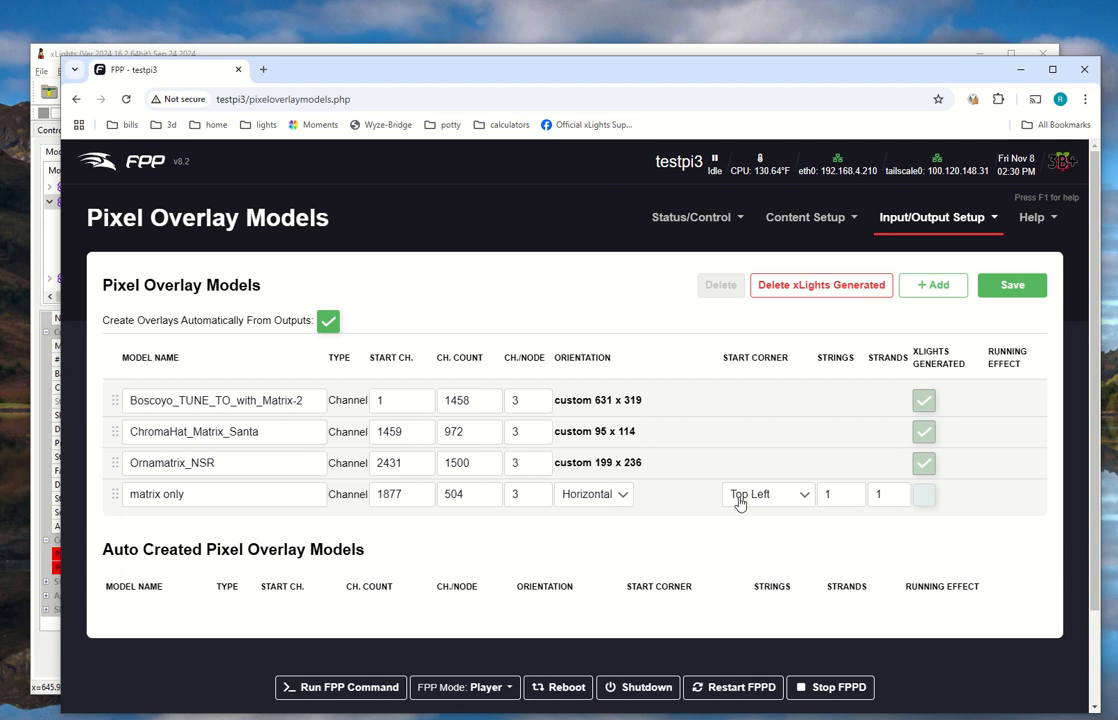
- Delete the "matrix only" pixel overlay model, save the overlay models and restart FPPD
click(344, 500)
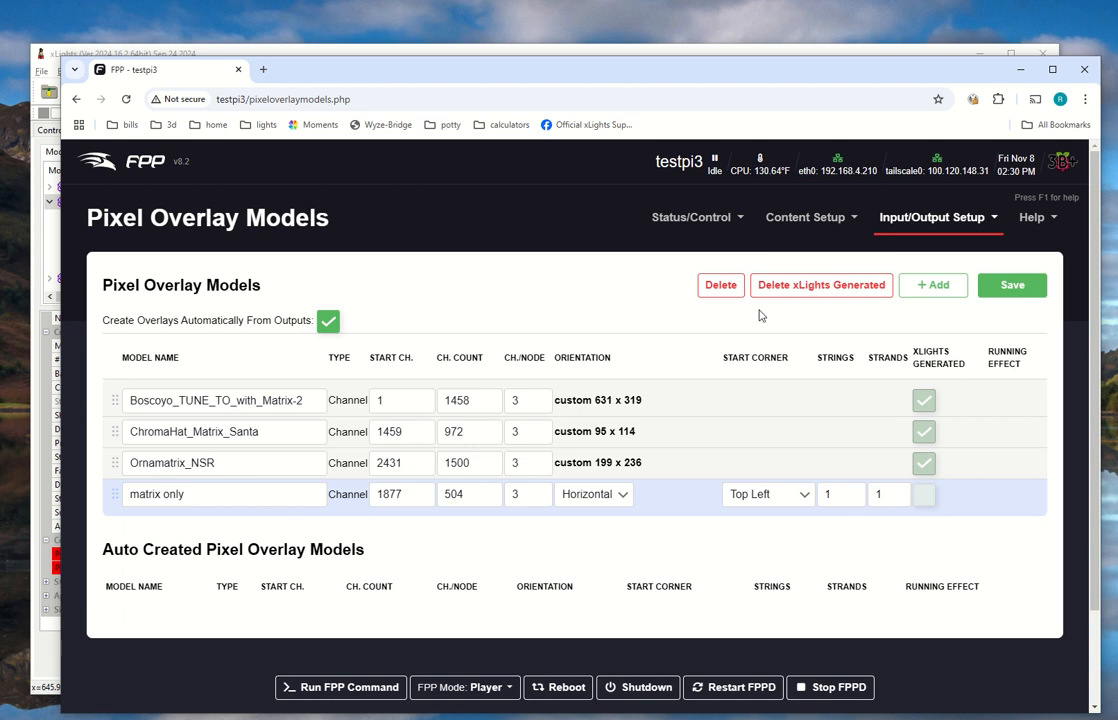
click(721, 286)
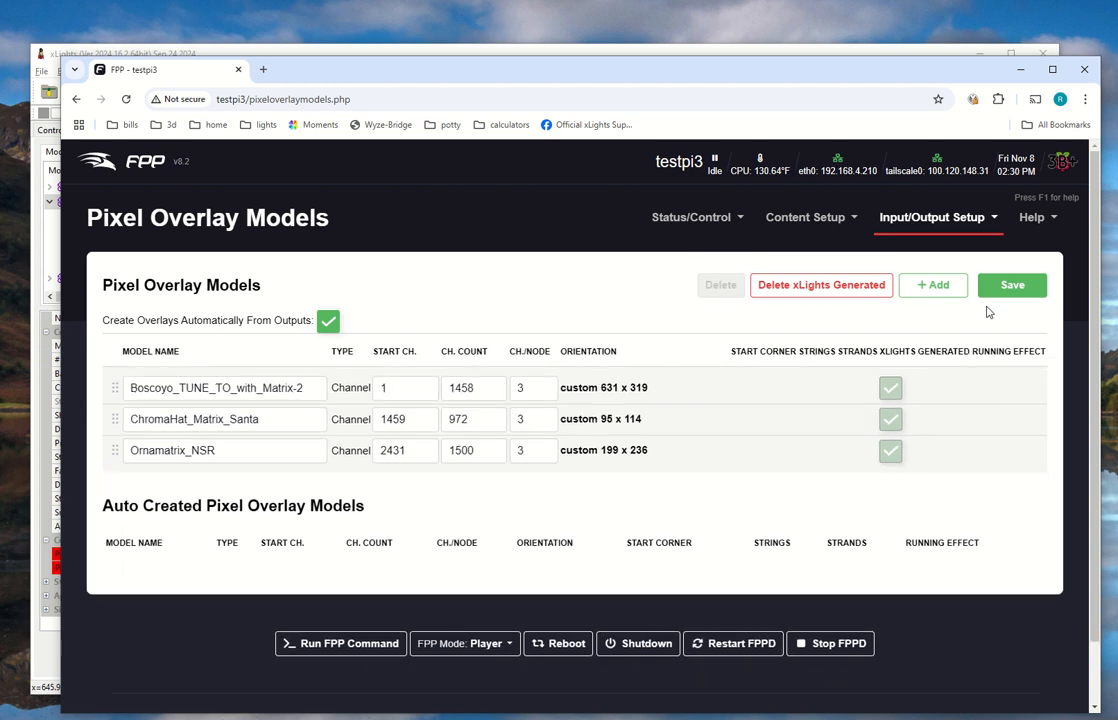
click(1015, 288)
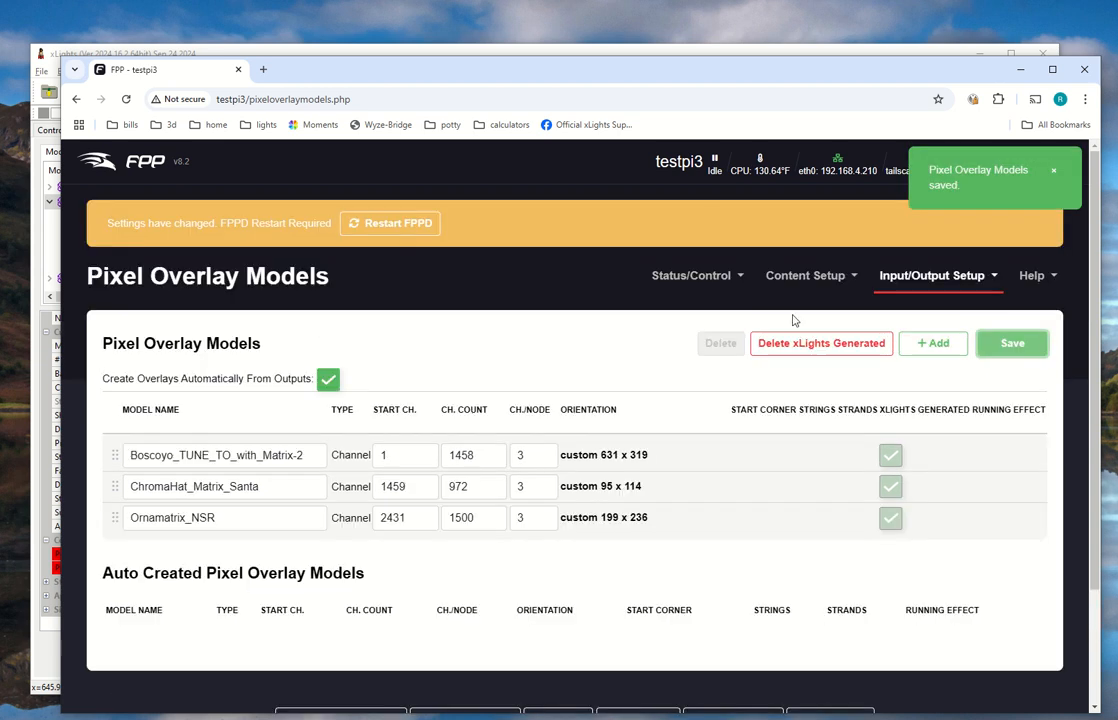
click(399, 227)
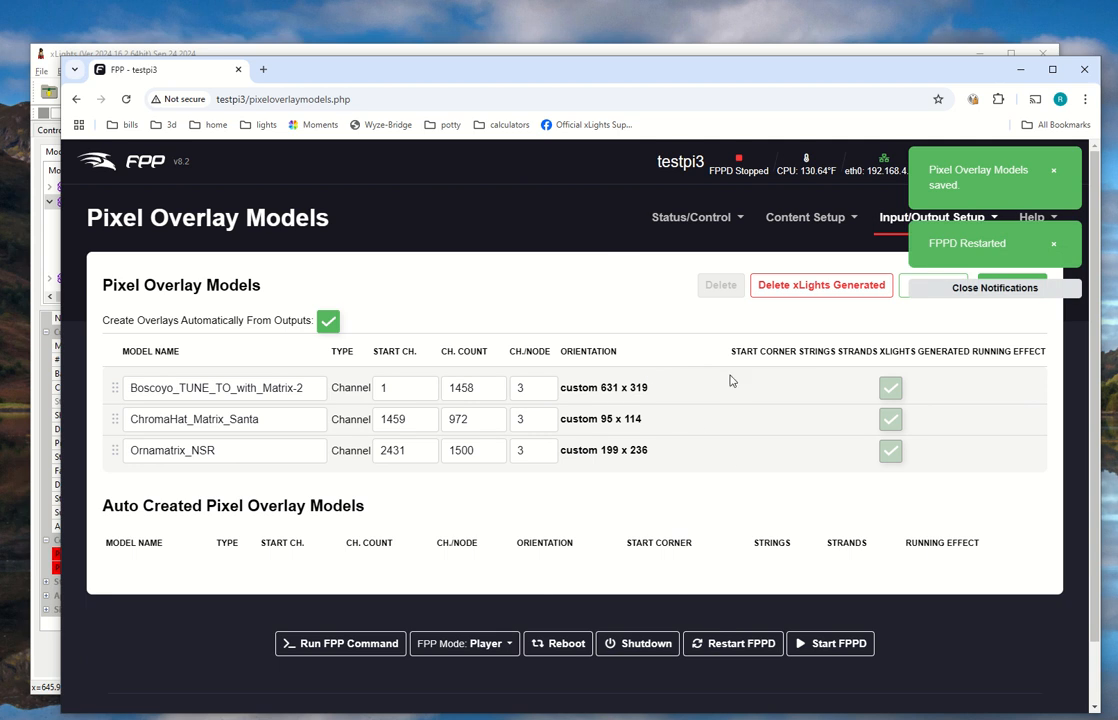
- Open the Simple Countdown plugin page and set its Matrix Name to ChromaHat_Matrix_Santa
key(alt+Tab)
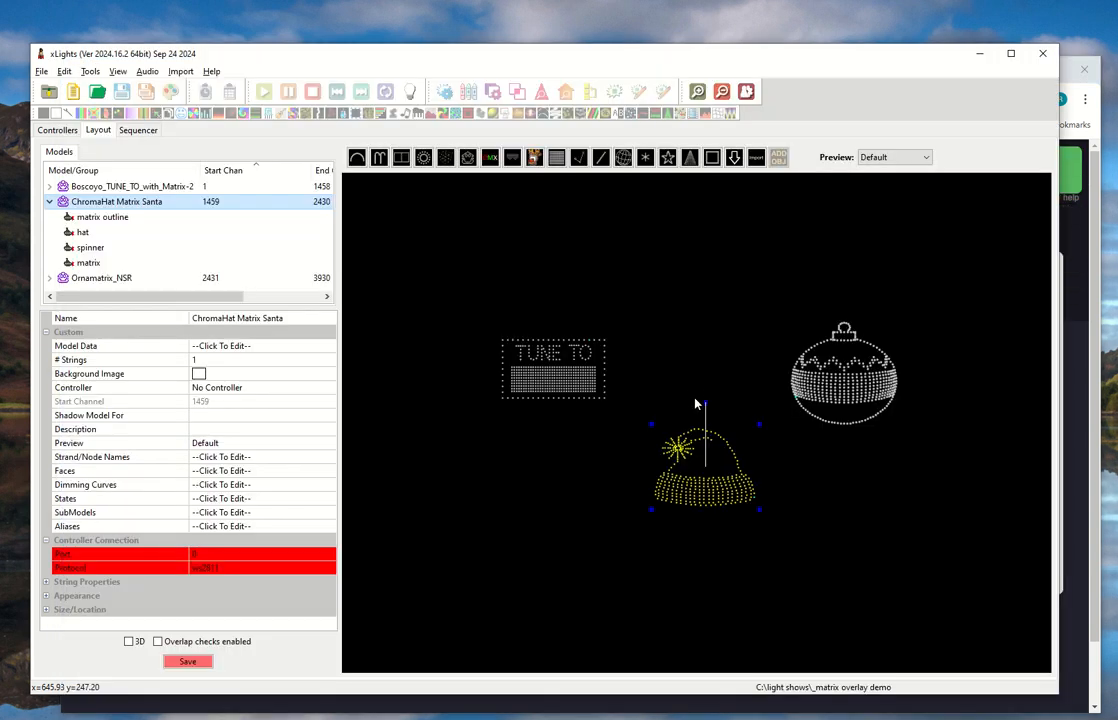
key(alt+Tab)
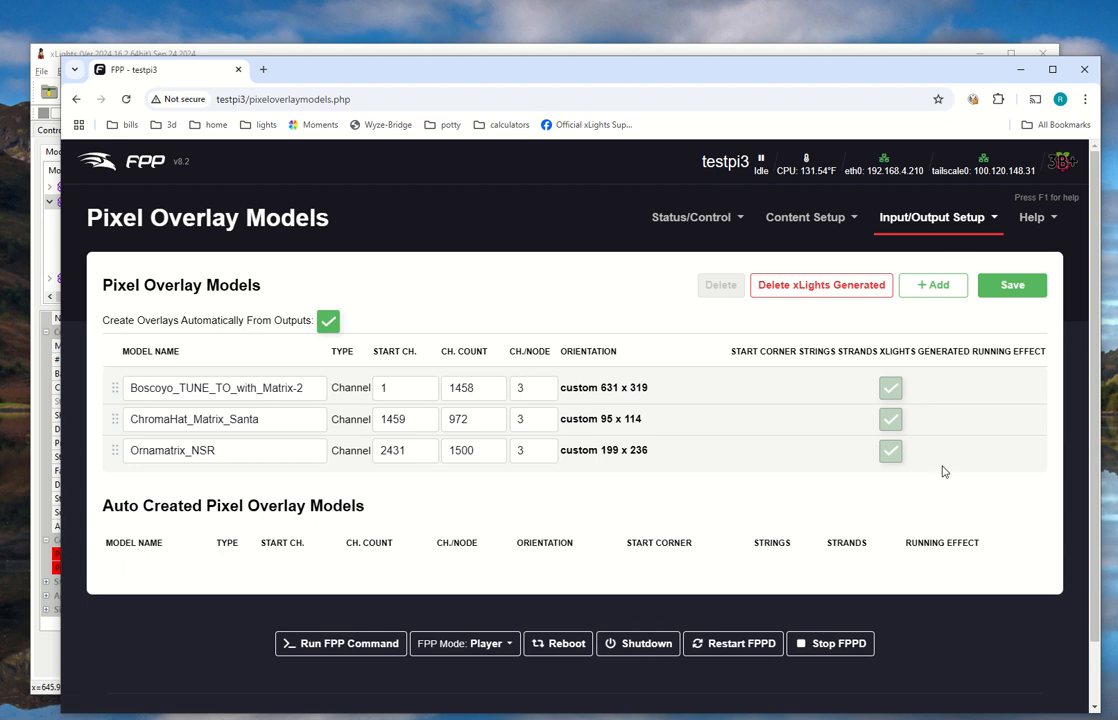
click(955, 220)
click(960, 432)
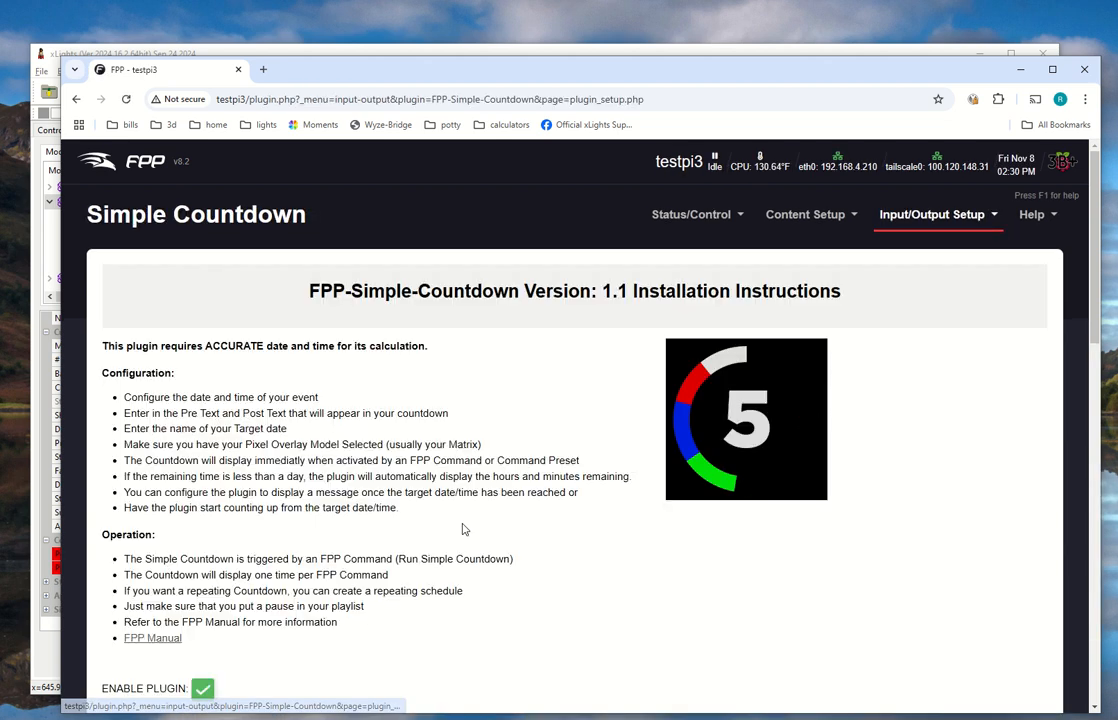
scroll(300, 540, down, 5)
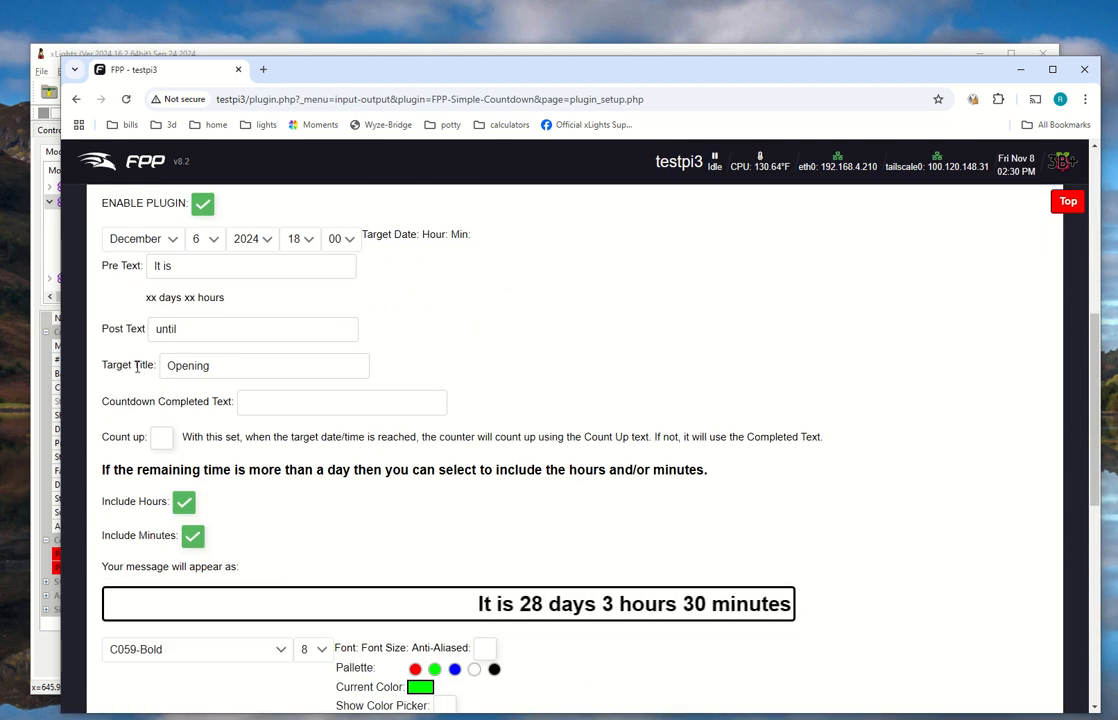
scroll(180, 510, down, 2)
scroll(187, 540, down, 1)
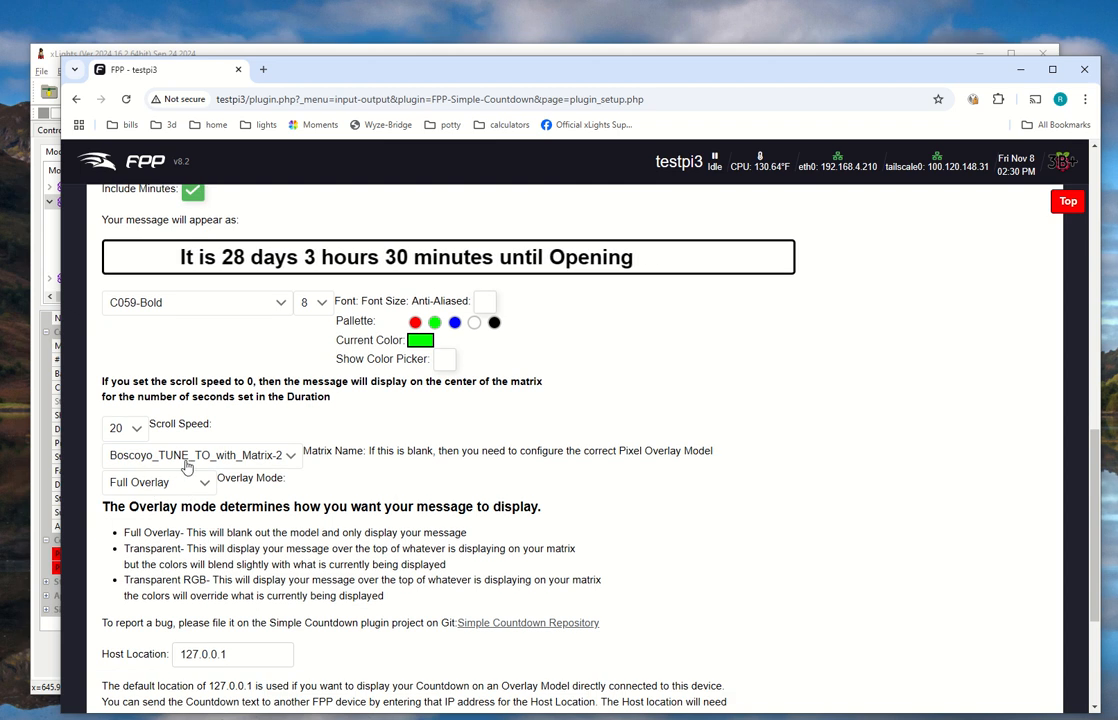
click(190, 458)
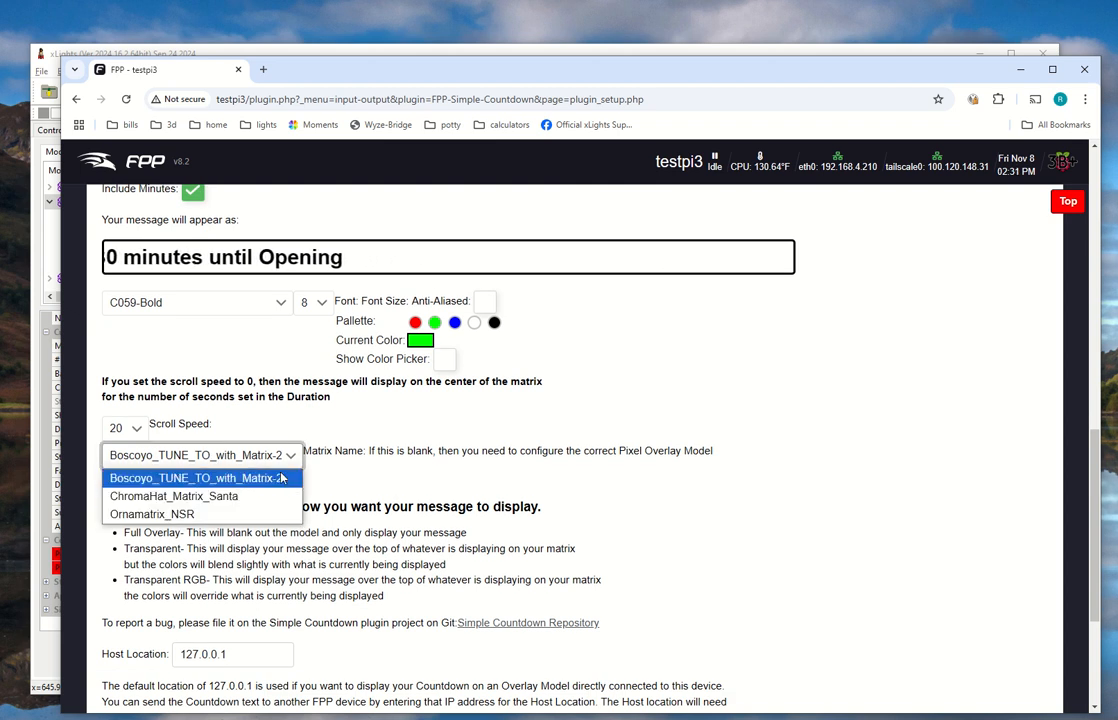
click(214, 500)
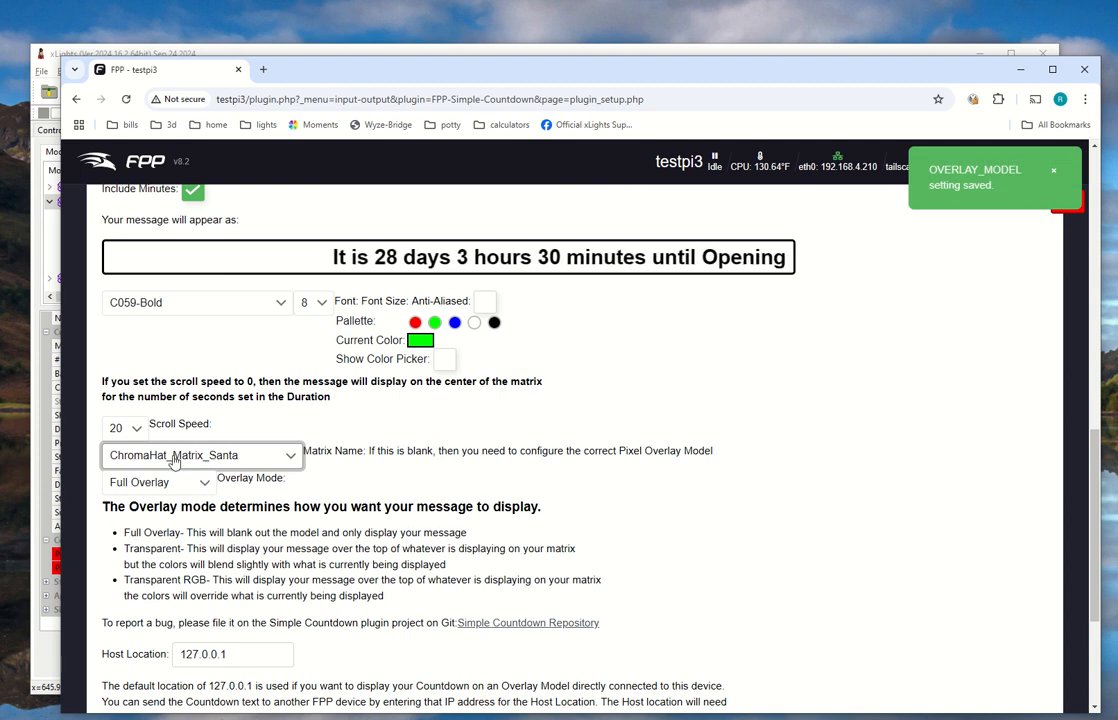
- Compare the Simple Countdown overlay settings in FPP with the ChromaHat Matrix Santa layout in xLights
key(alt+Tab)
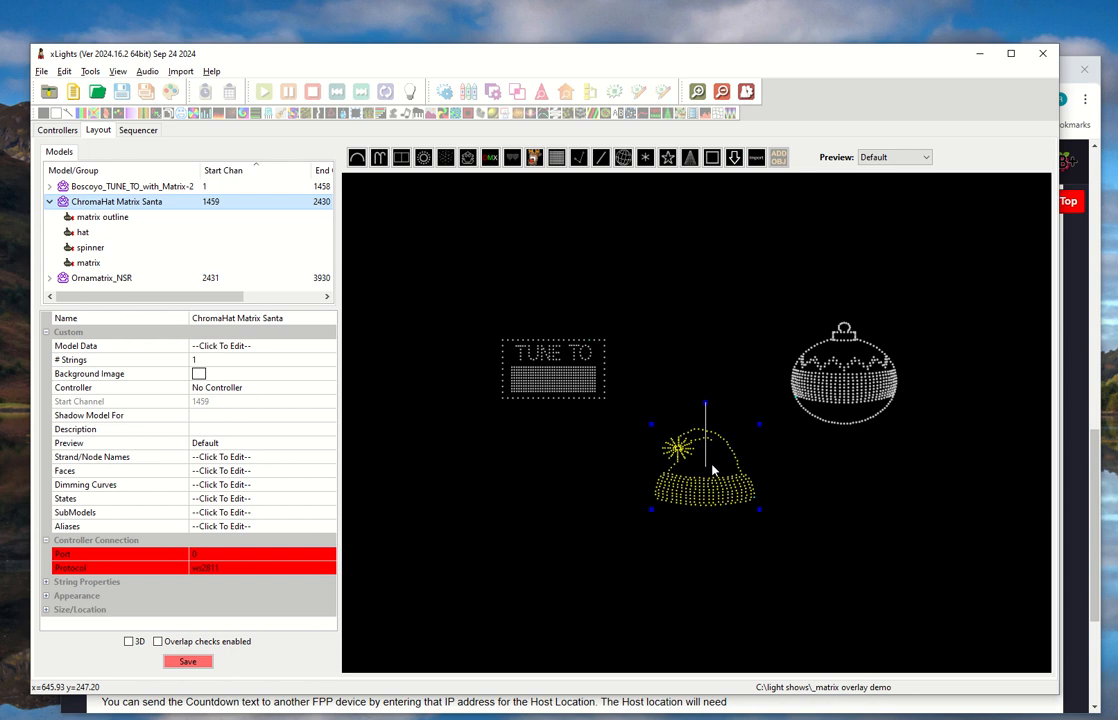
key(alt+Tab)
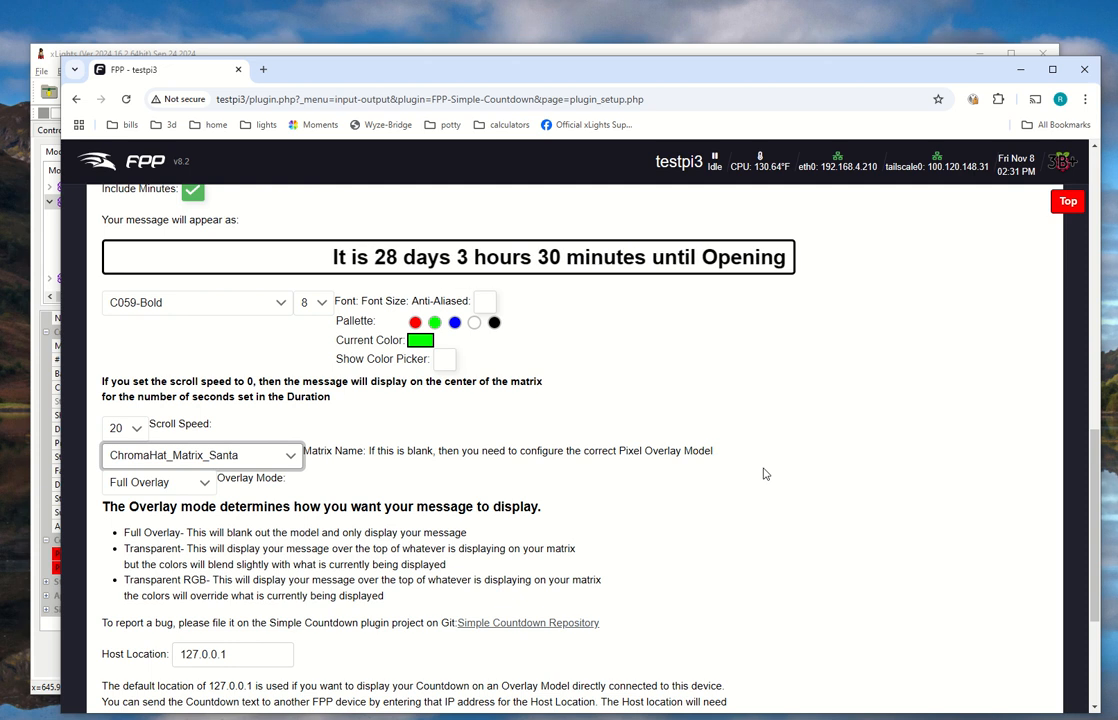
scroll(760, 470, down, 2)
scroll(763, 475, up, 3)
key(alt+Tab)
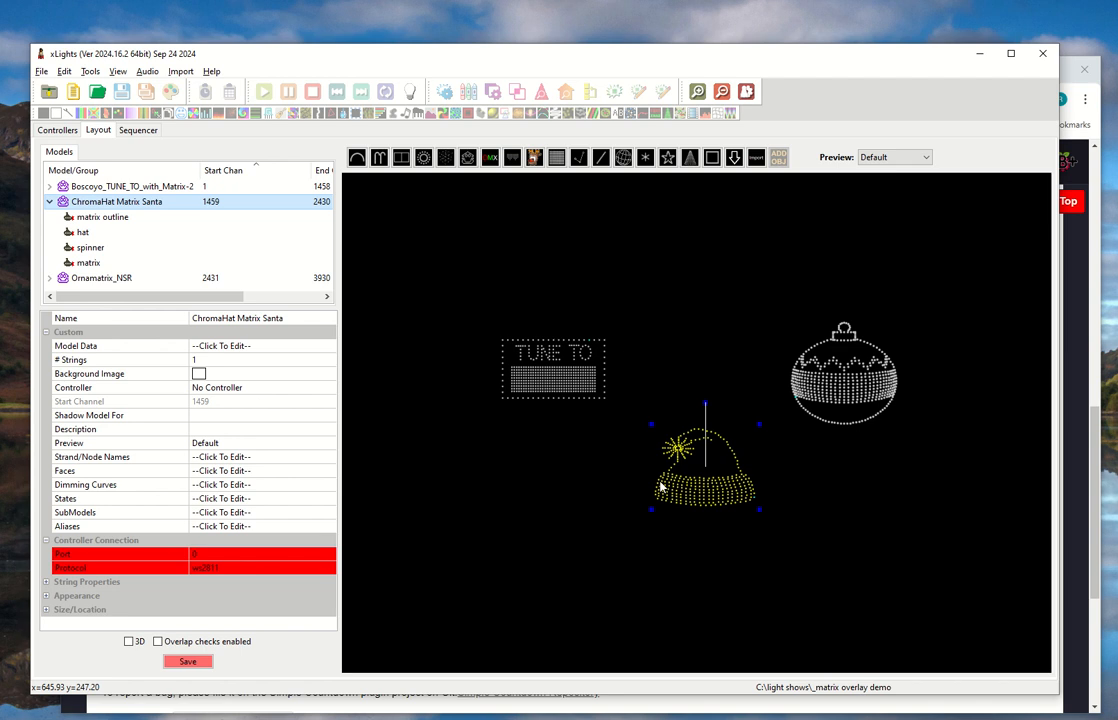
key(alt+Tab)
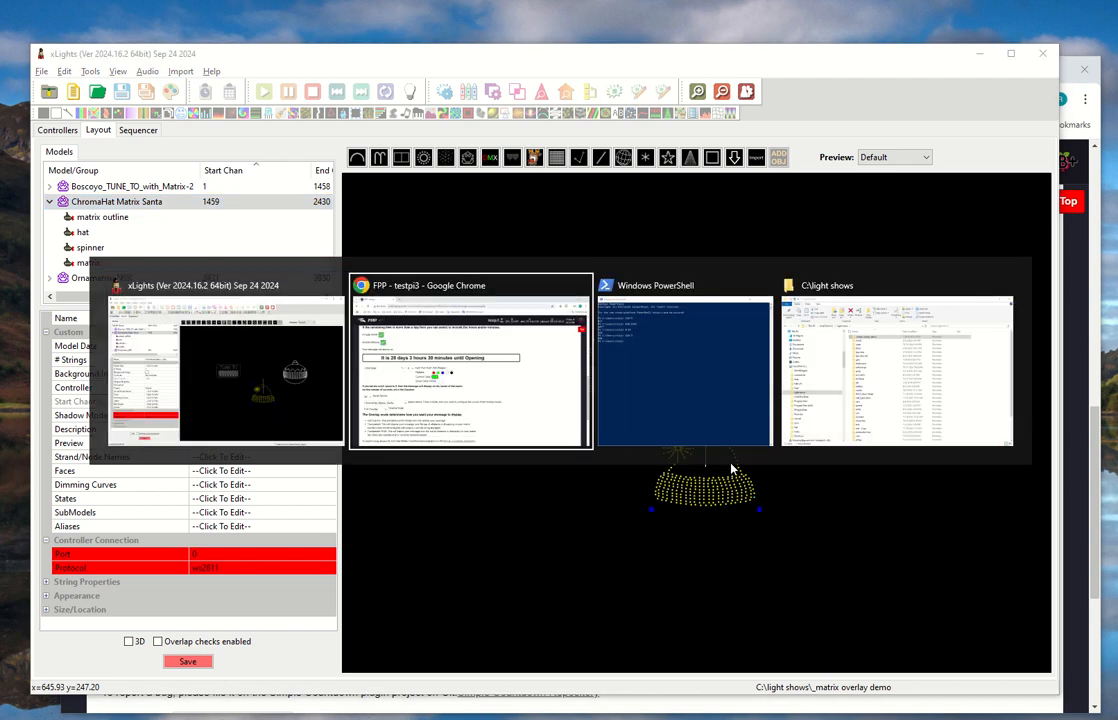
key(alt+Tab)
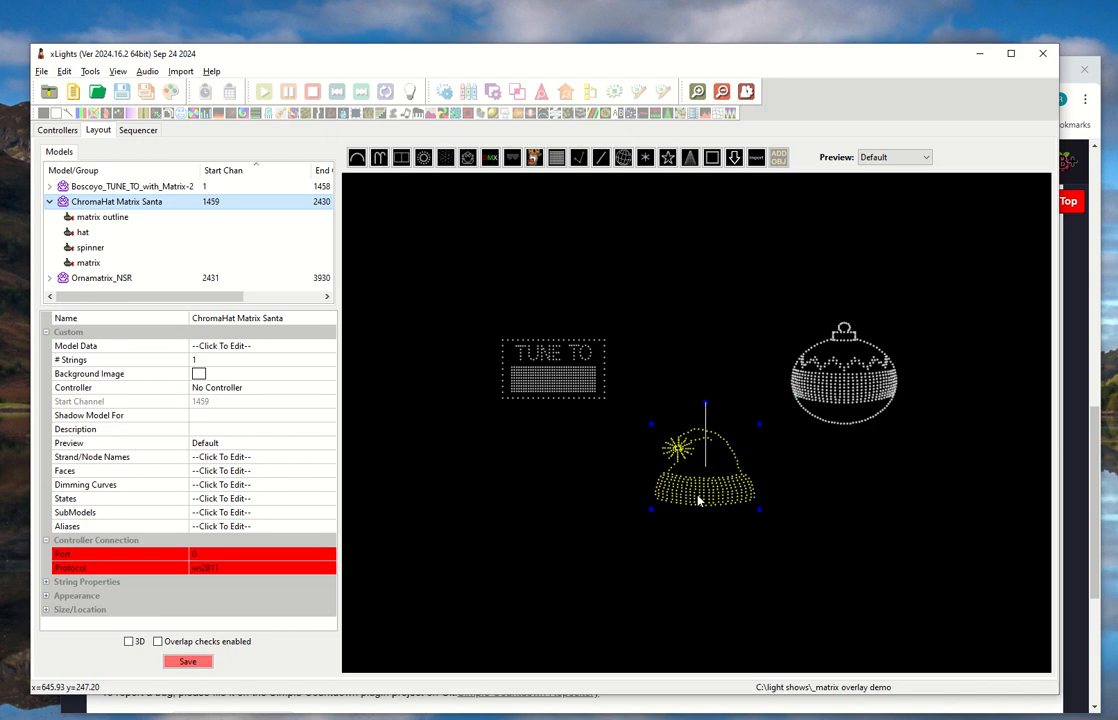
- Create a new Matrix model in the xLights layout, placed above the Santa hat between the TUNE TO sign and the ornament
right_click(699, 501)
key(Escape)
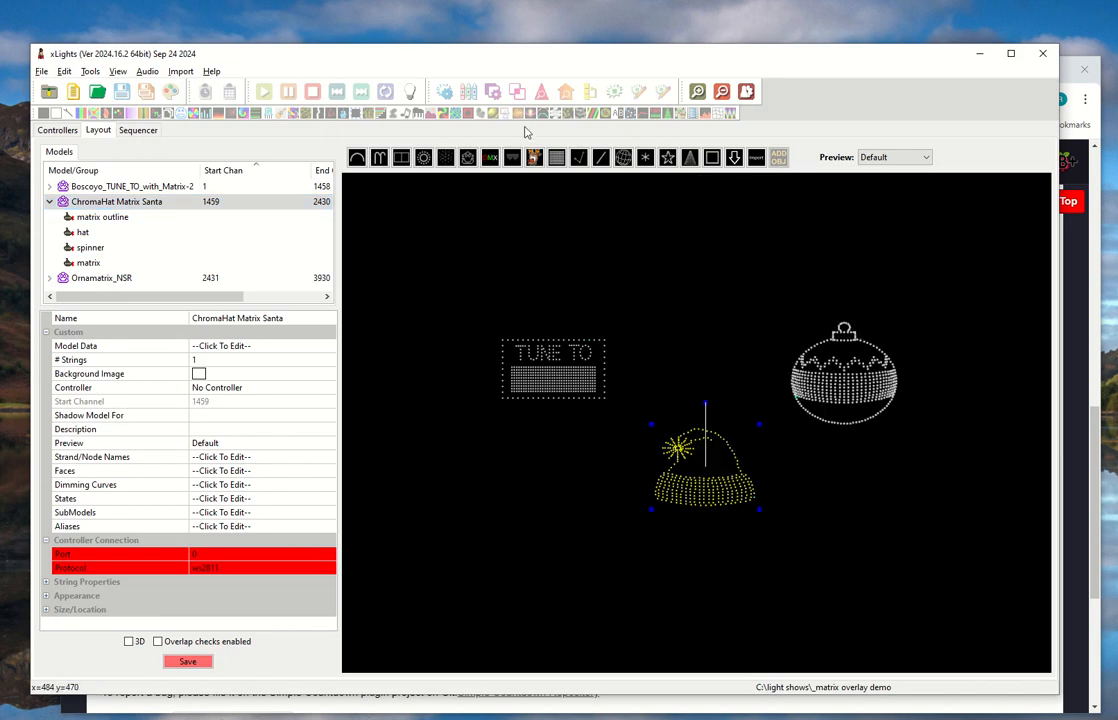
click(556, 158)
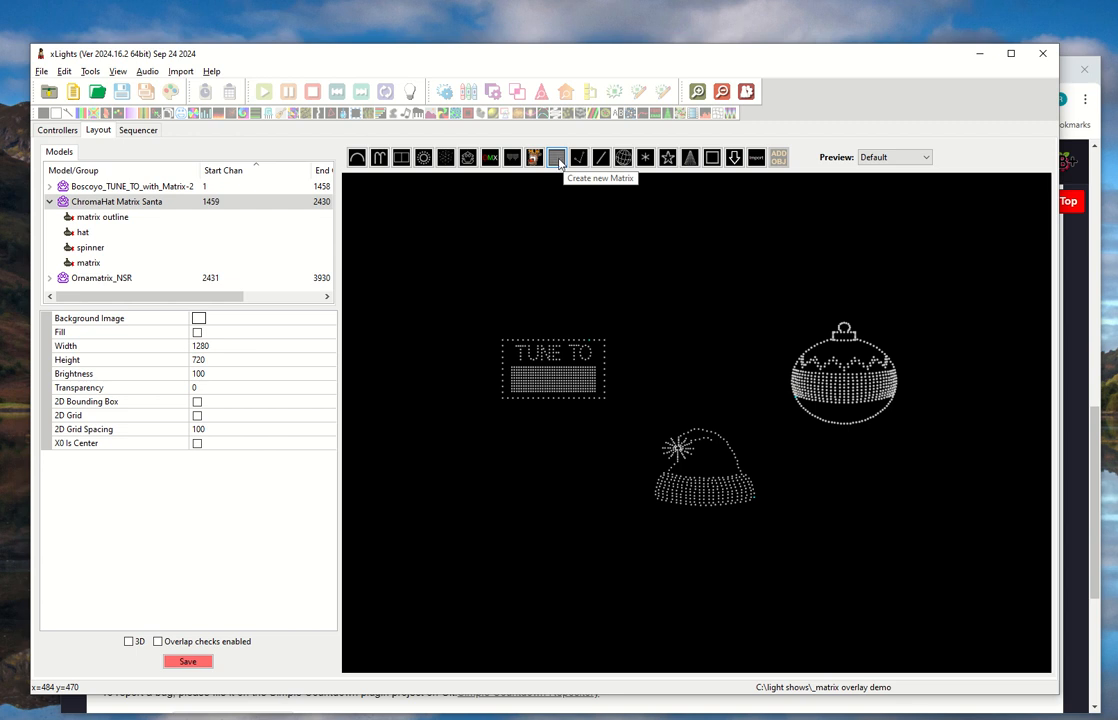
drag(655, 331, 735, 374)
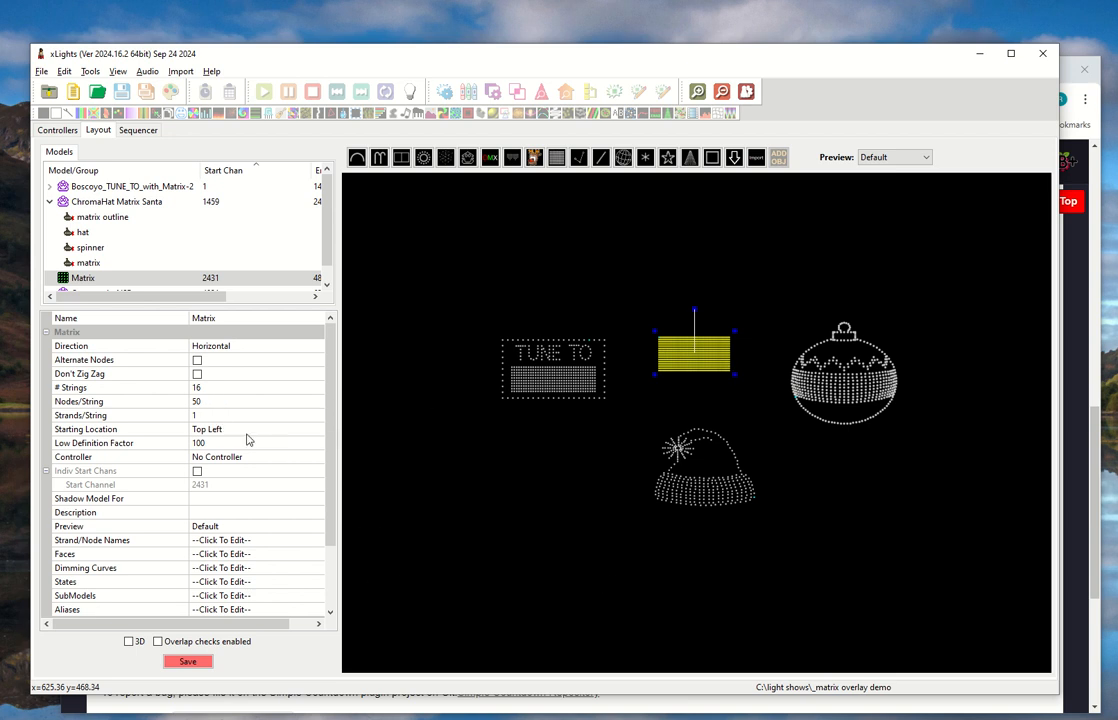
click(847, 381)
click(692, 480)
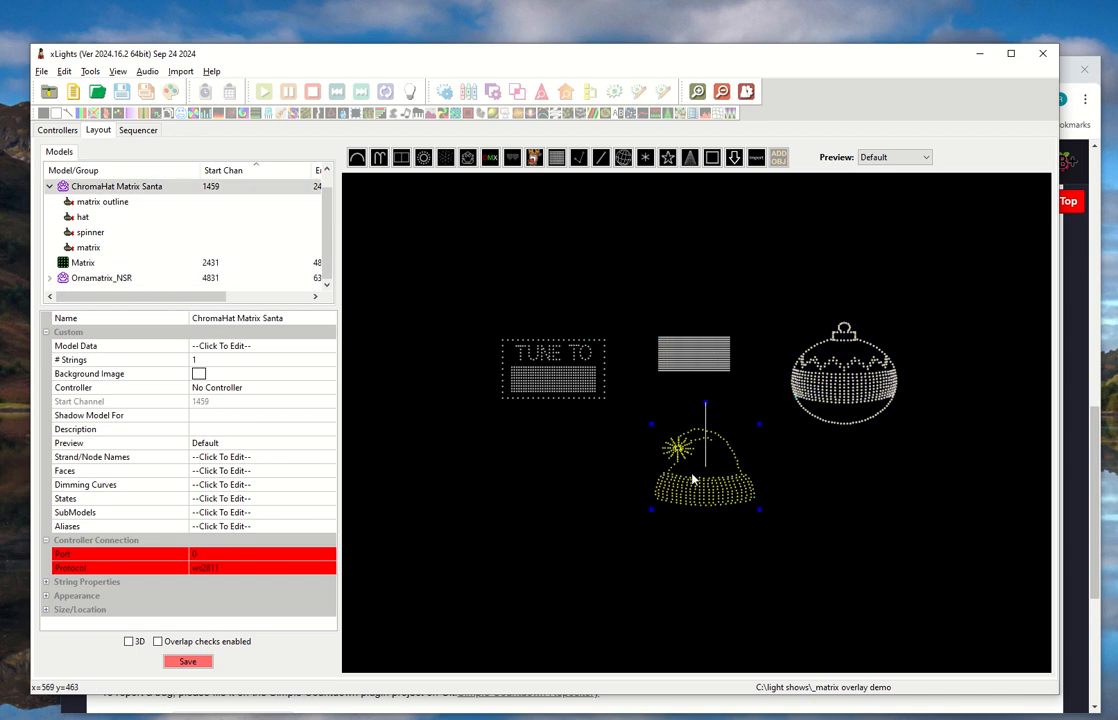
click(571, 396)
click(723, 488)
click(709, 367)
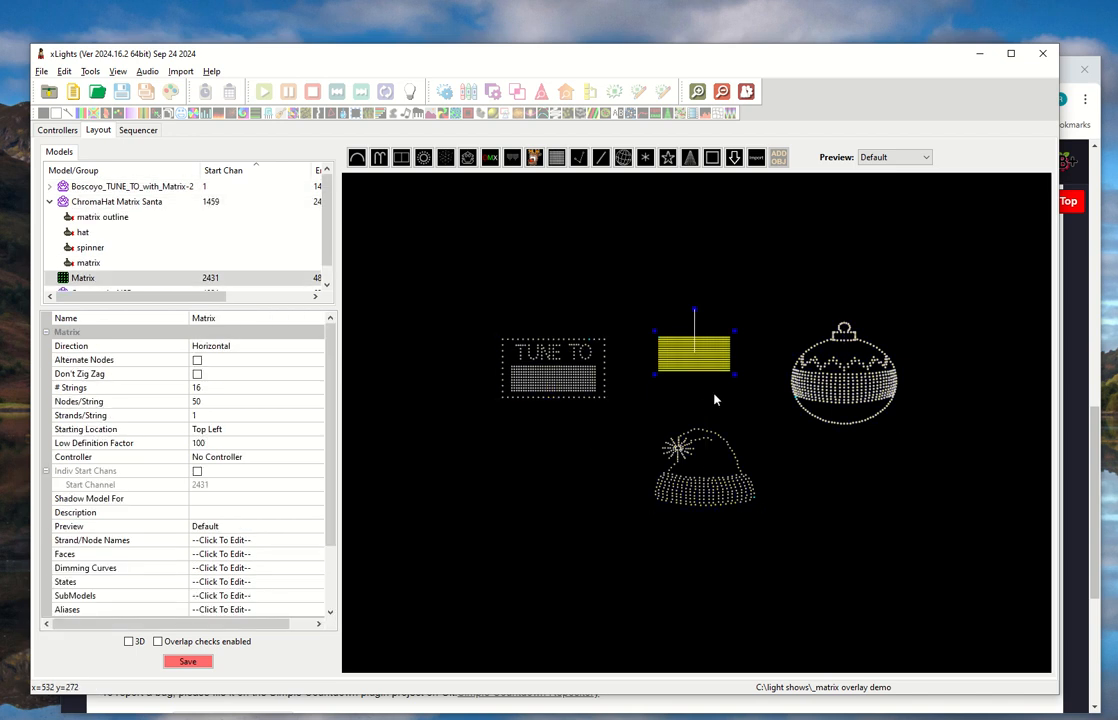
- Rename the new matrix model "hat matrix" and shift it slightly up and left in the layout
click(249, 318)
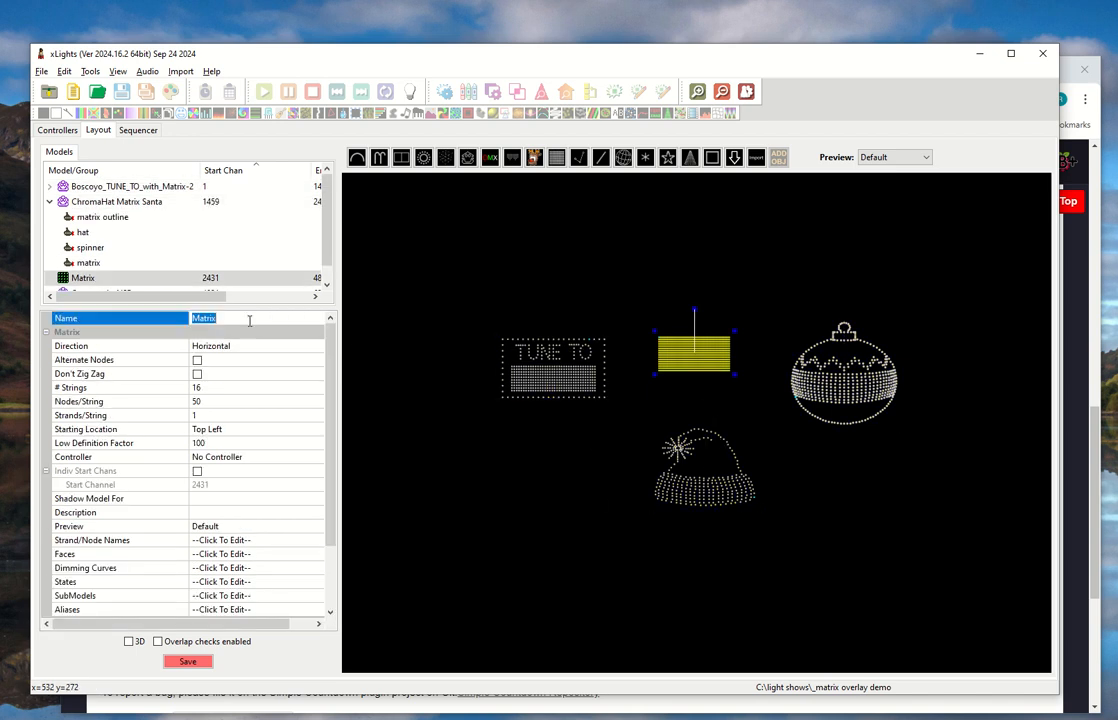
text(hat m)
key(Return)
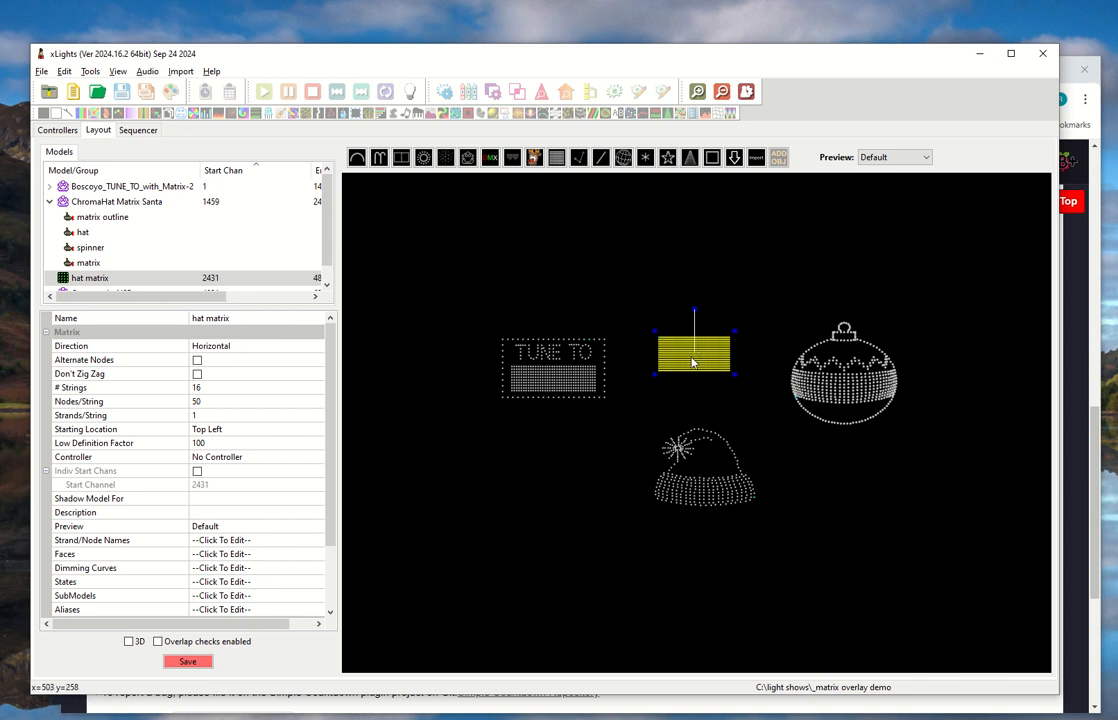
mouse_move(691, 354)
mouse_down()
mouse_move(693, 495)
mouse_move(719, 489)
mouse_move(696, 489)
mouse_move(709, 490)
mouse_move(686, 433)
mouse_move(685, 337)
mouse_move(685, 349)
mouse_up()
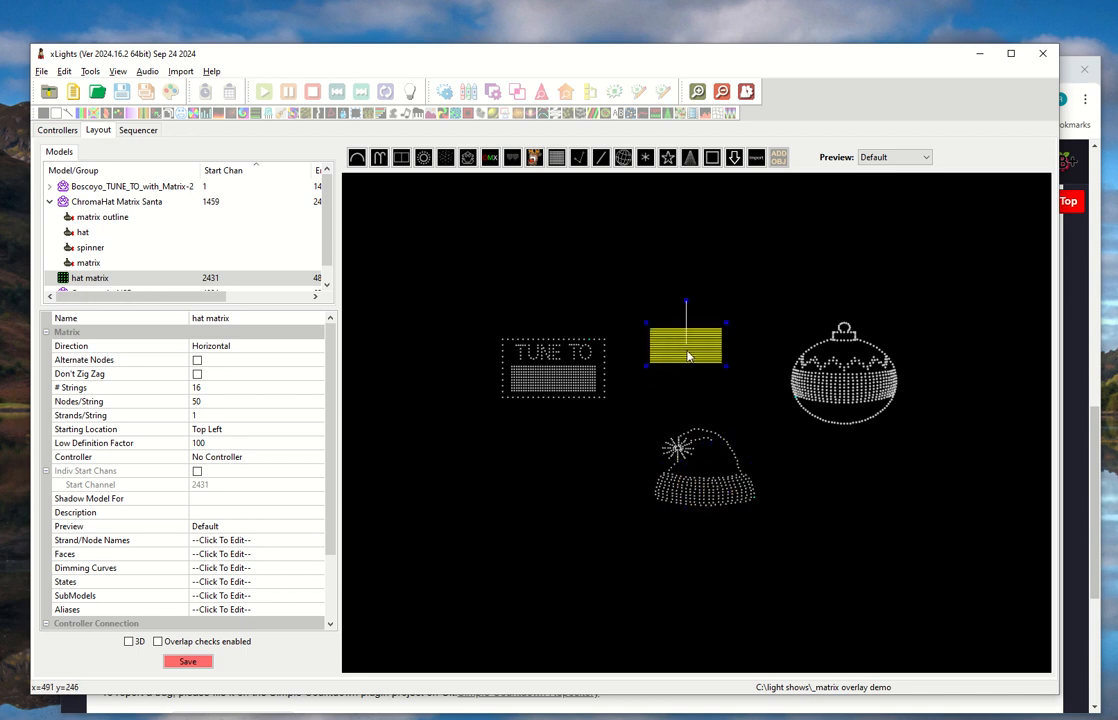
- Examine the node numbering of the ChromaHat Matrix Santa's matrix rows in its enlarged Wiring View, then close the view
click(226, 388)
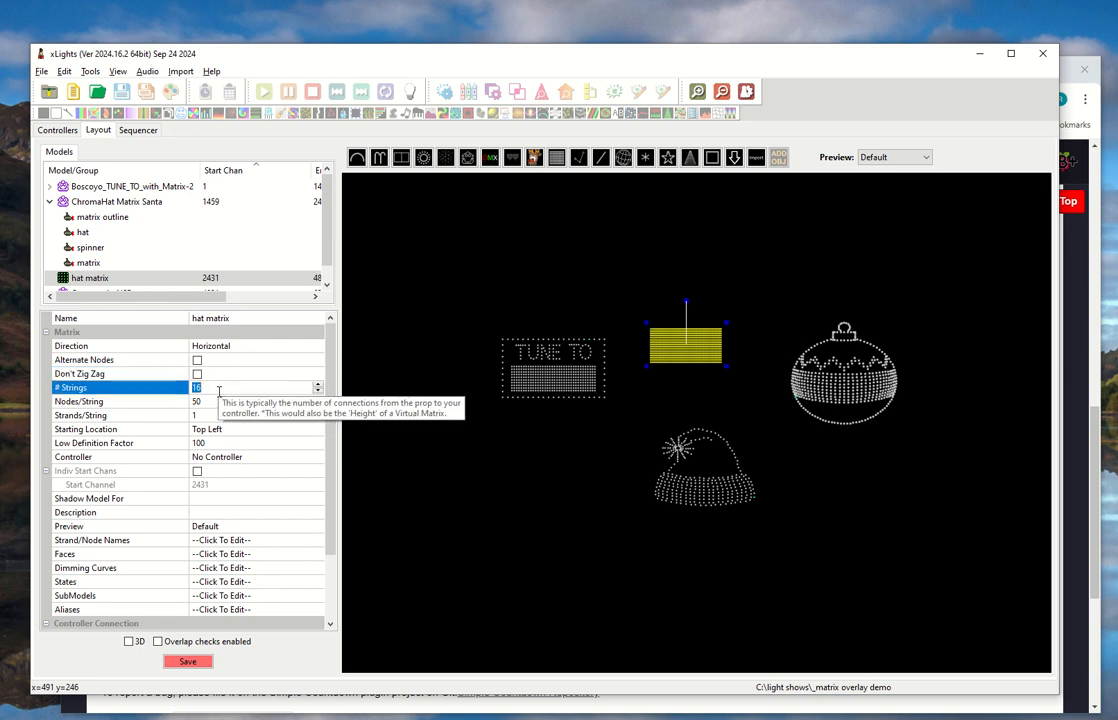
text(1)
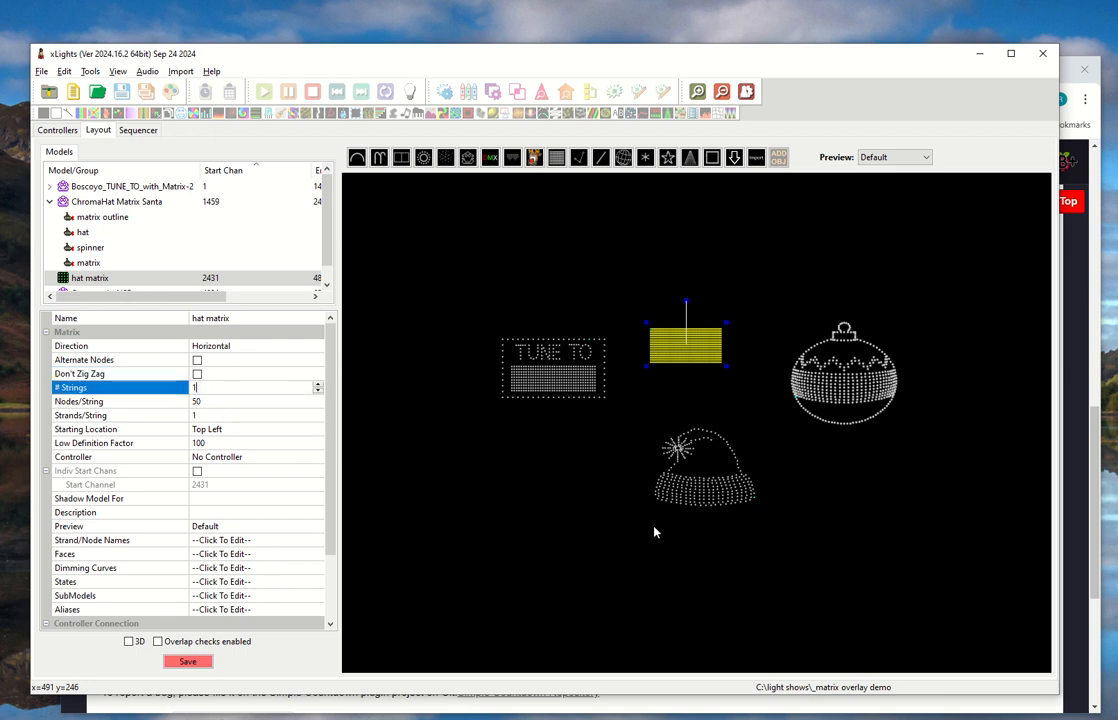
right_click(707, 485)
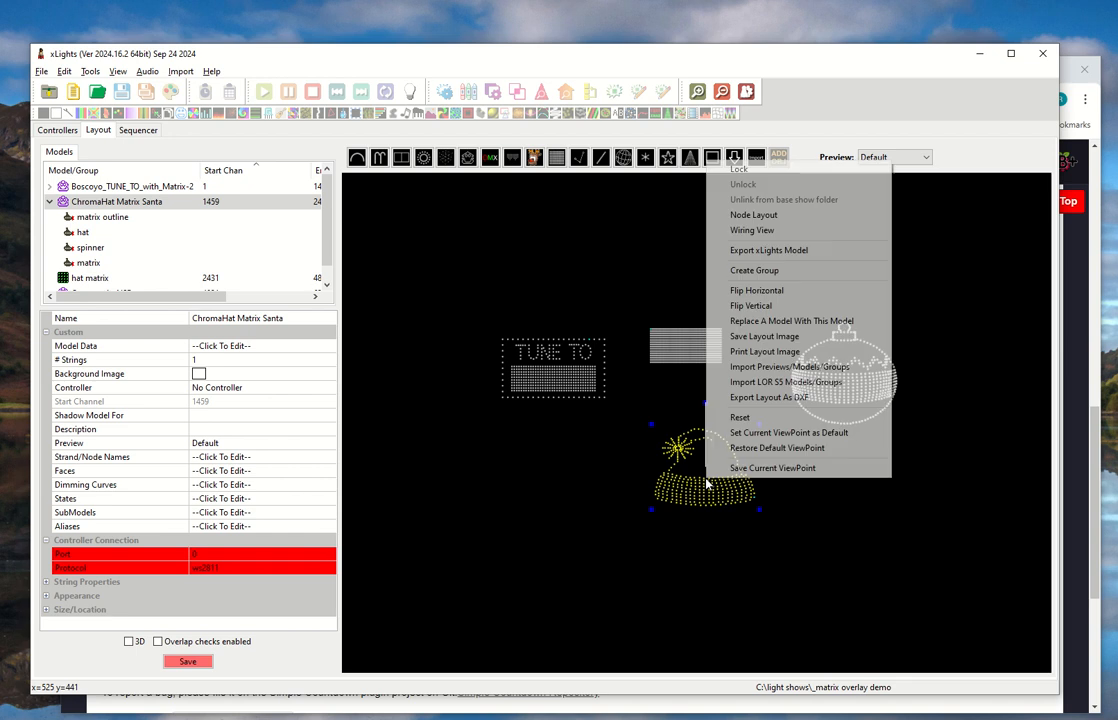
click(783, 232)
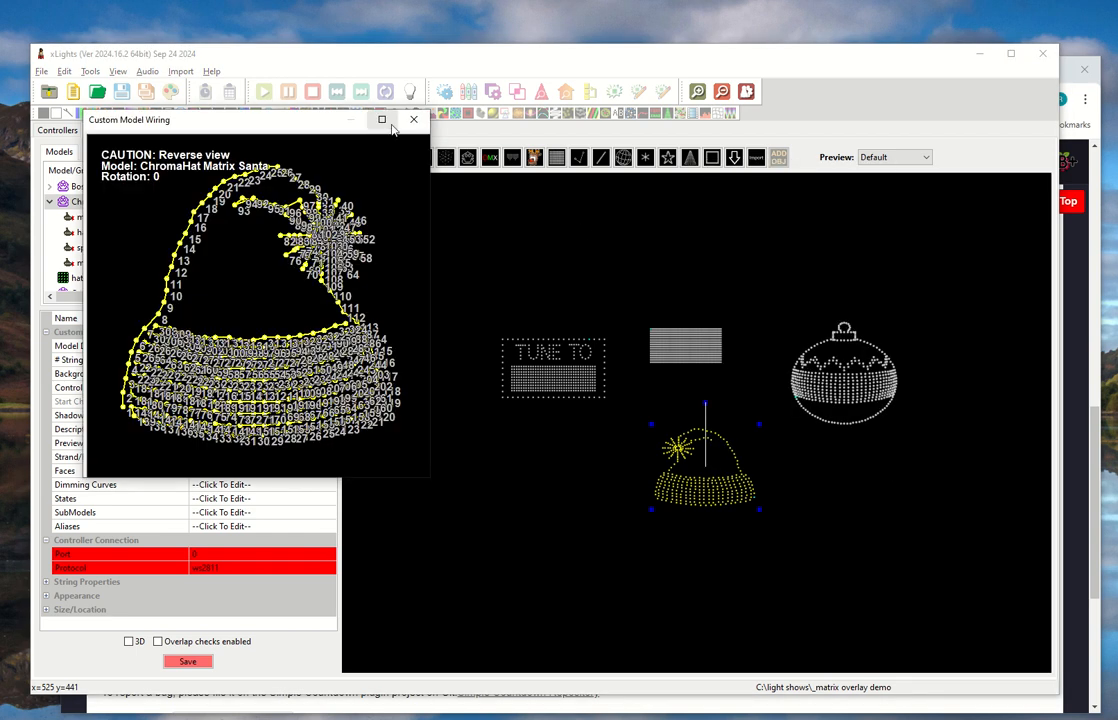
click(383, 120)
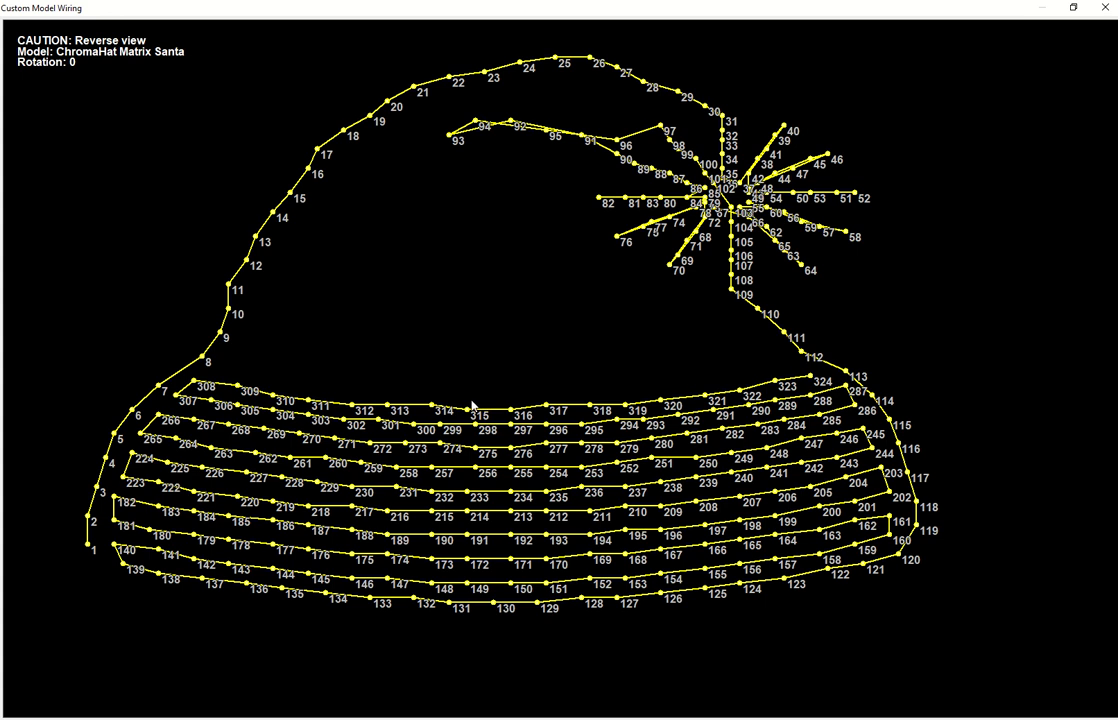
key(alt+Tab)
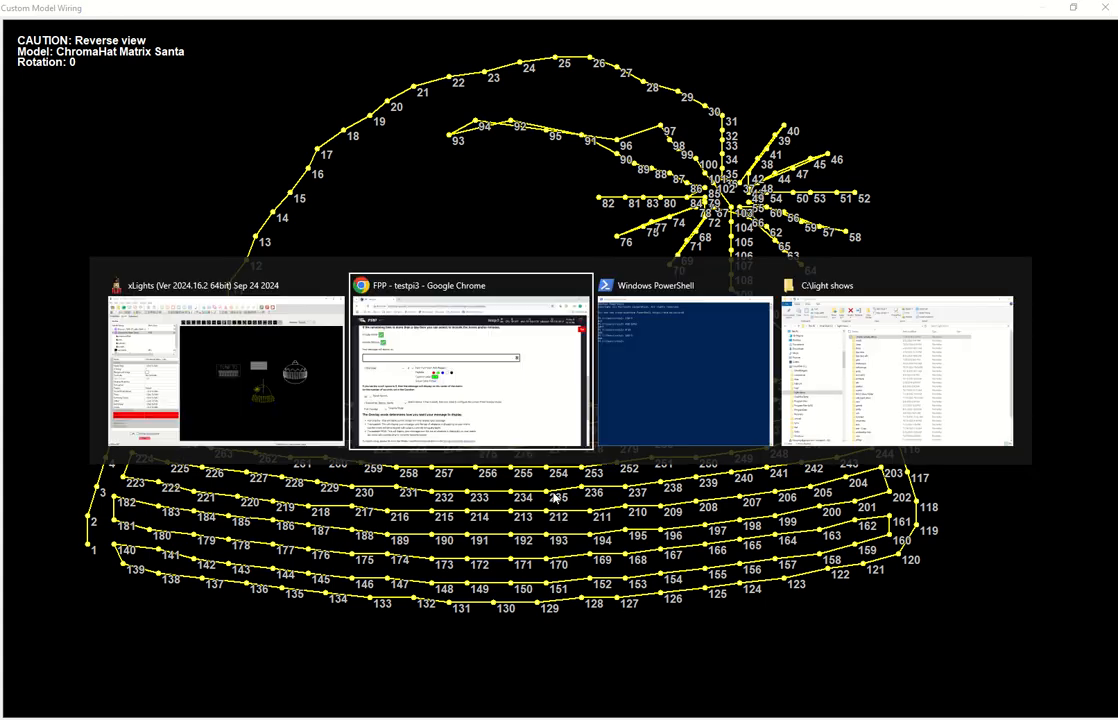
key(Escape)
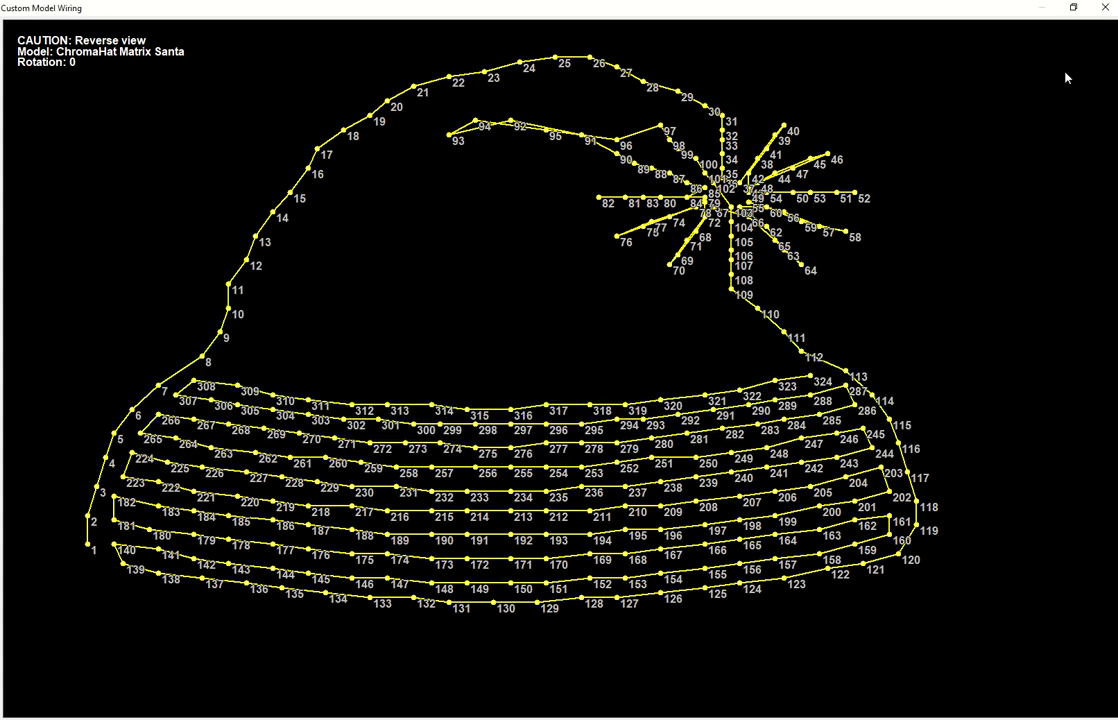
click(1105, 10)
- Set the "hat matrix" model's number of strings to 1
click(677, 355)
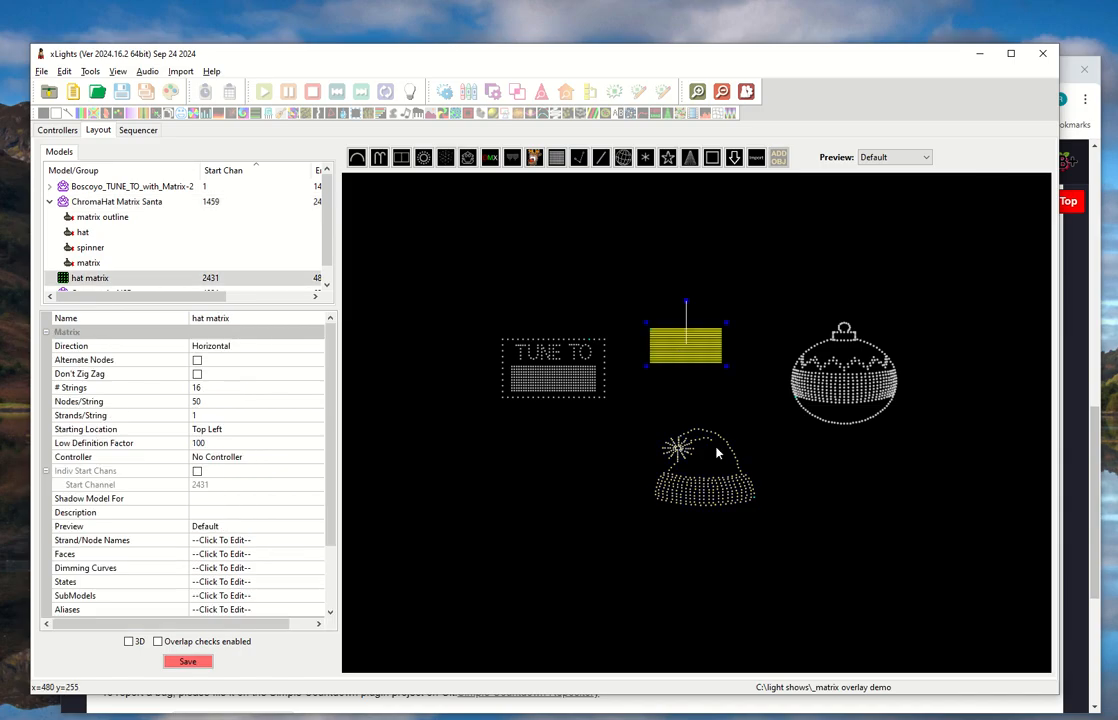
click(235, 387)
text(1)
key(Return)
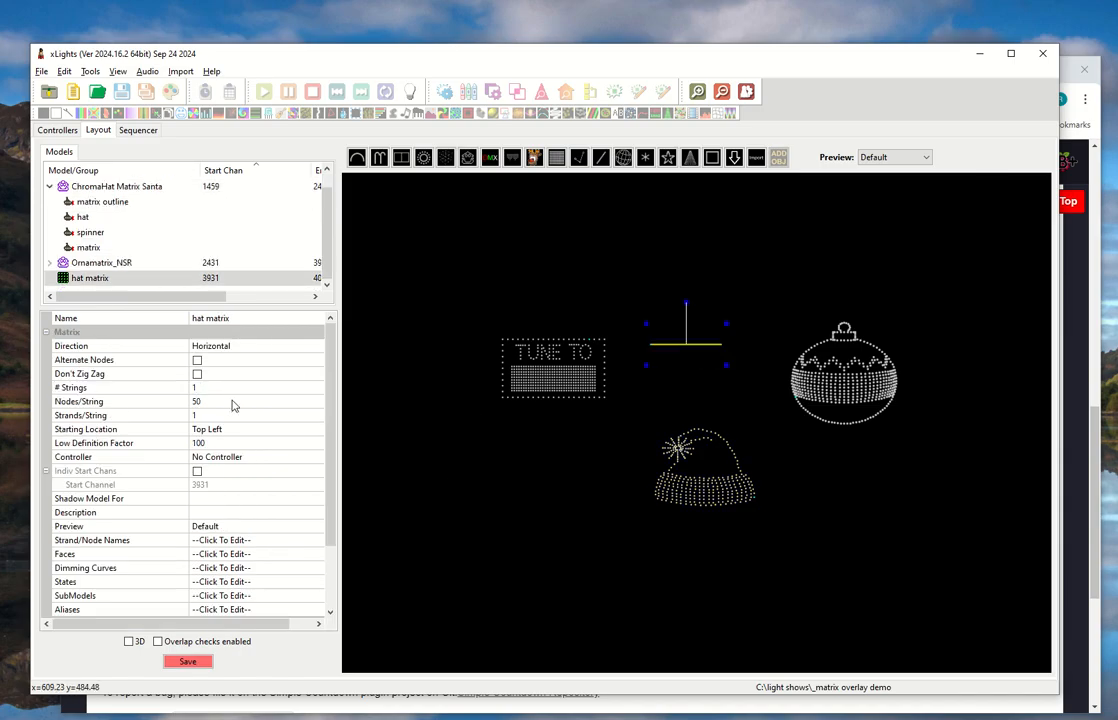
- Switch to PowerShell to check the result of the 8*21 calculation, and return to xLights
key(alt+Tab)
key(alt+Tab)
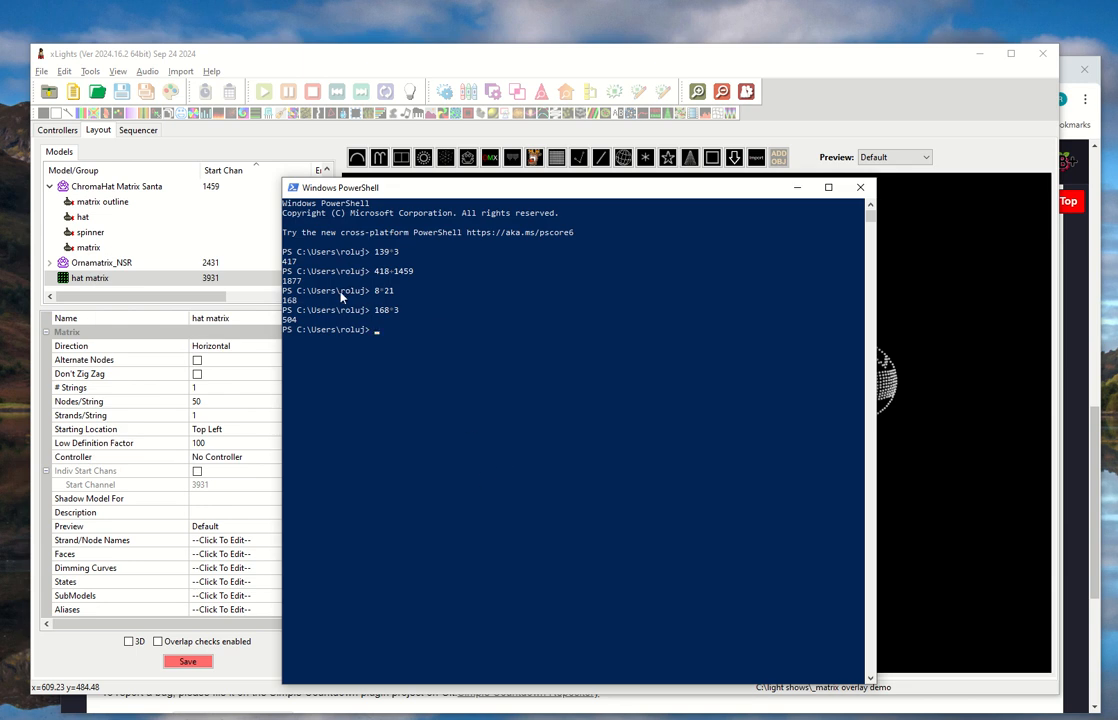
click(299, 291)
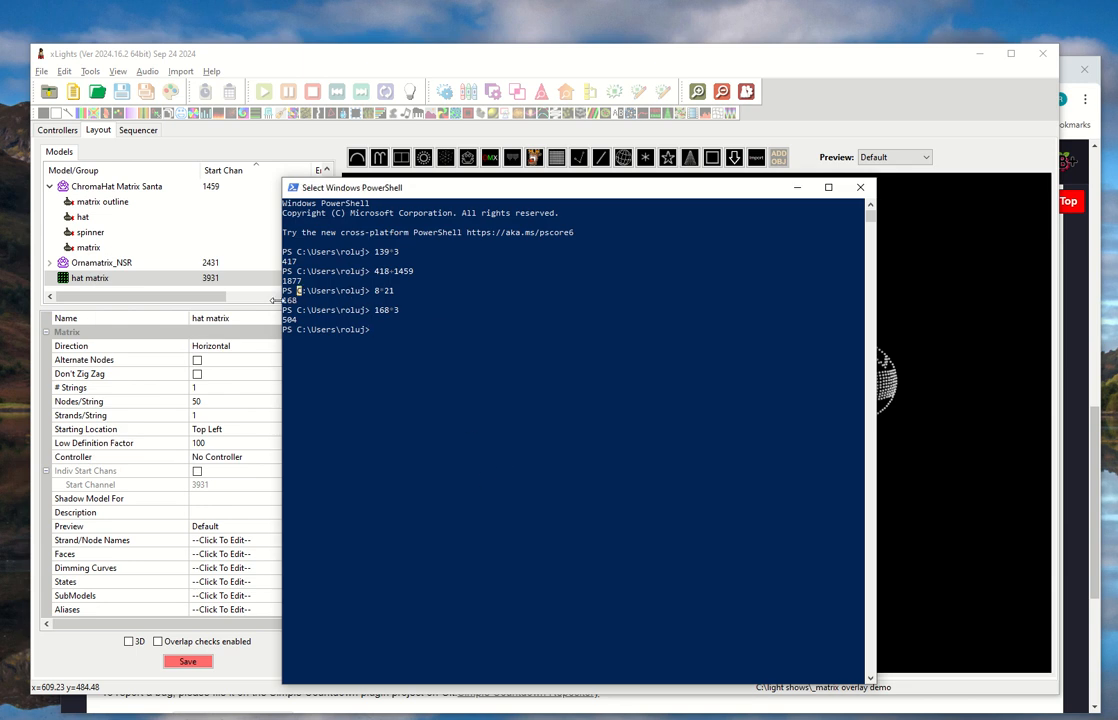
drag(282, 301, 304, 299)
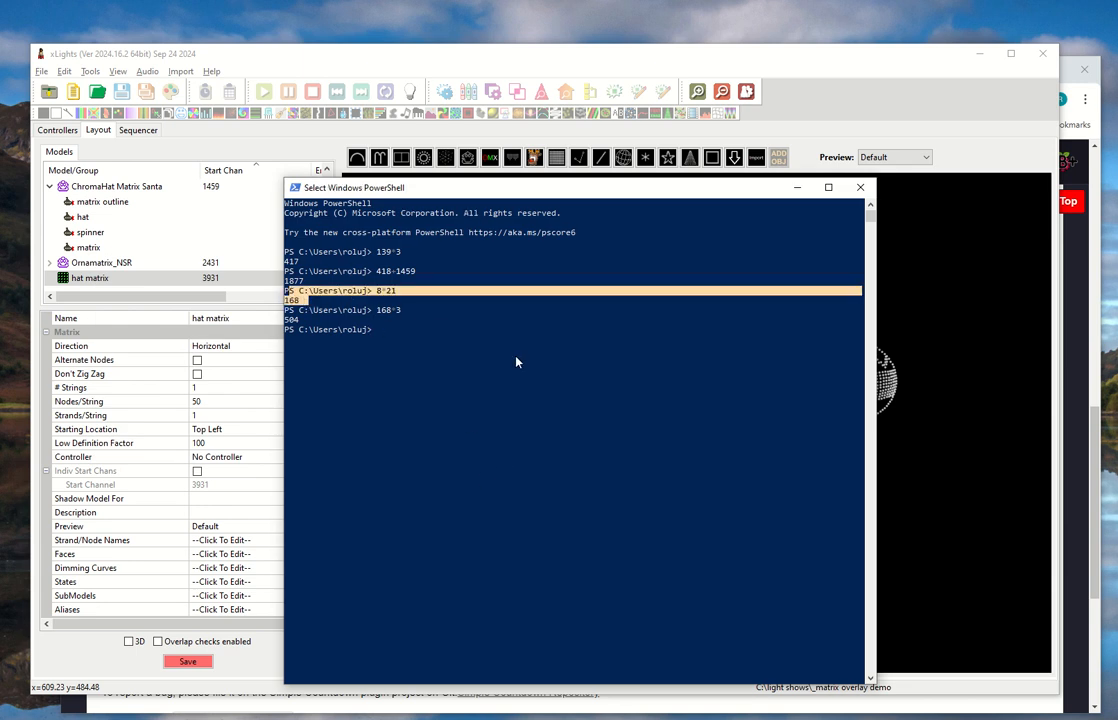
key(alt+Tab)
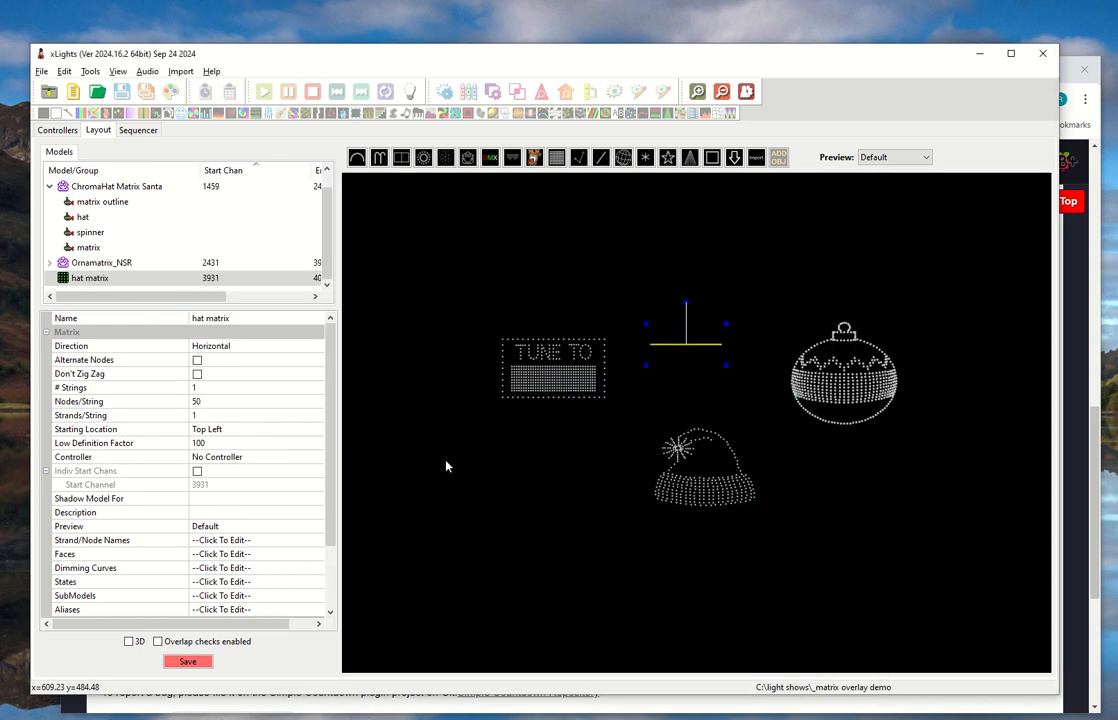
- Set the "hat matrix" model's nodes per string to 168 and its strands per string to 8
click(218, 401)
text(1)
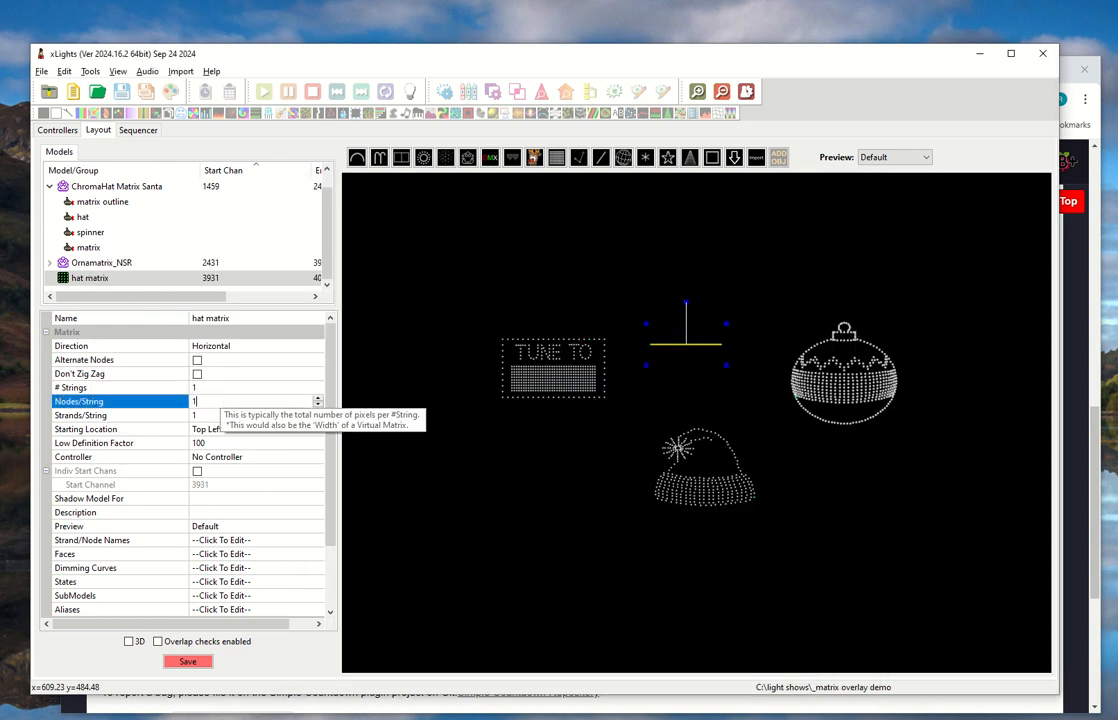
text(68)
key(Return)
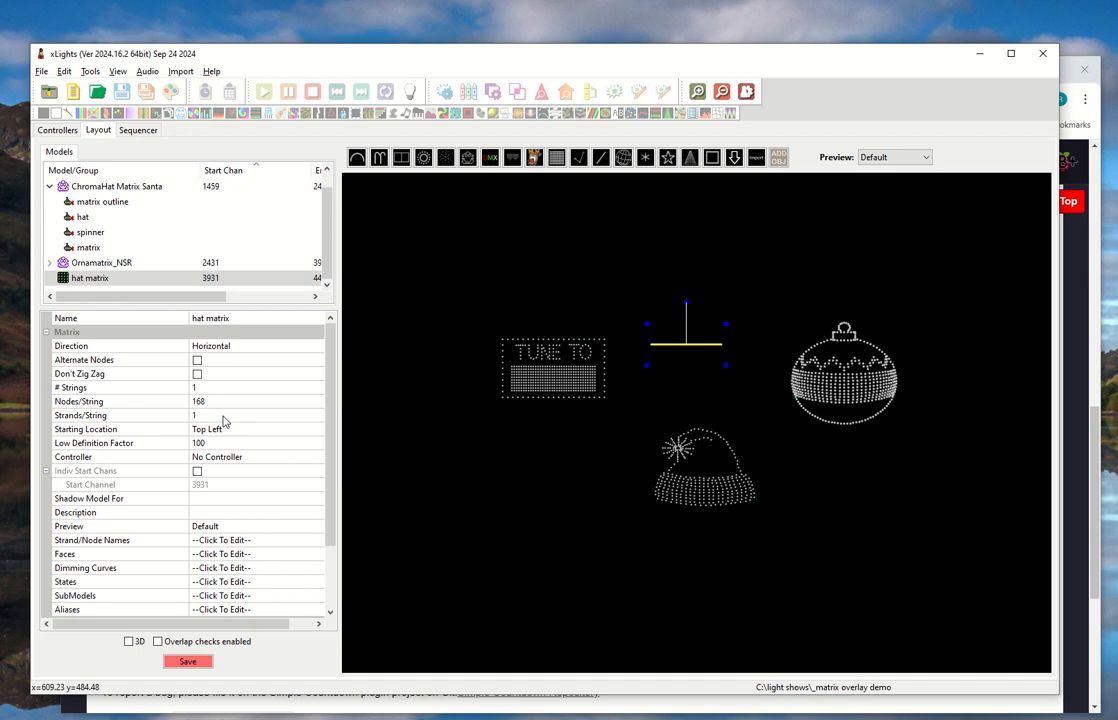
click(223, 416)
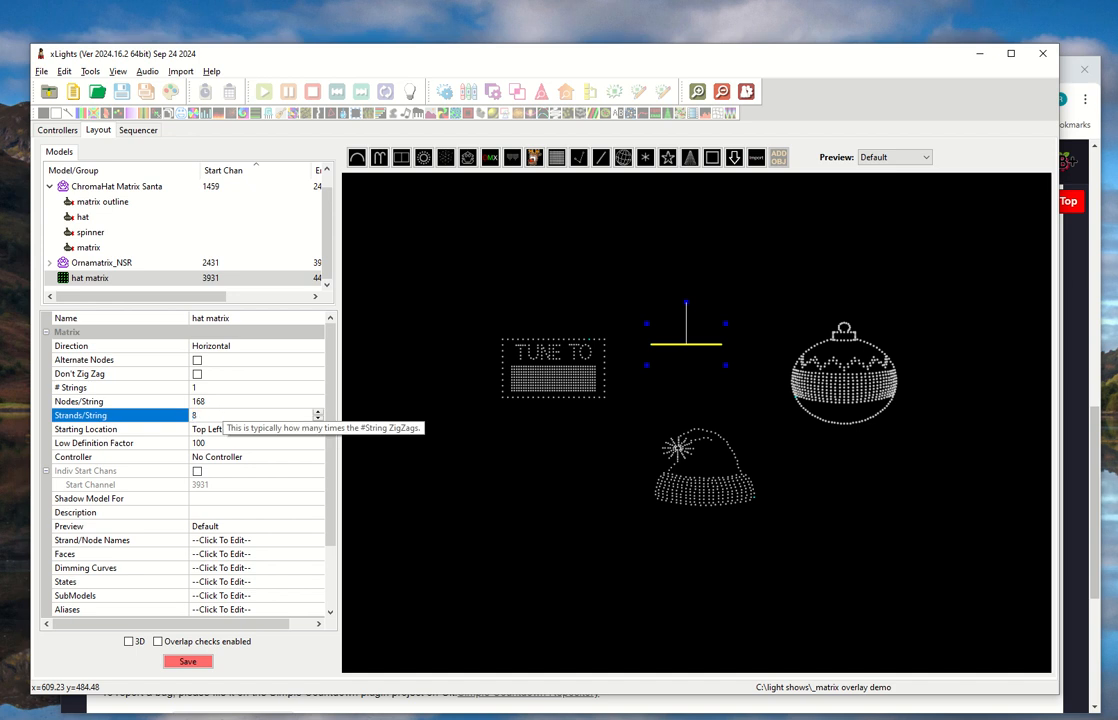
text(8)
key(Return)
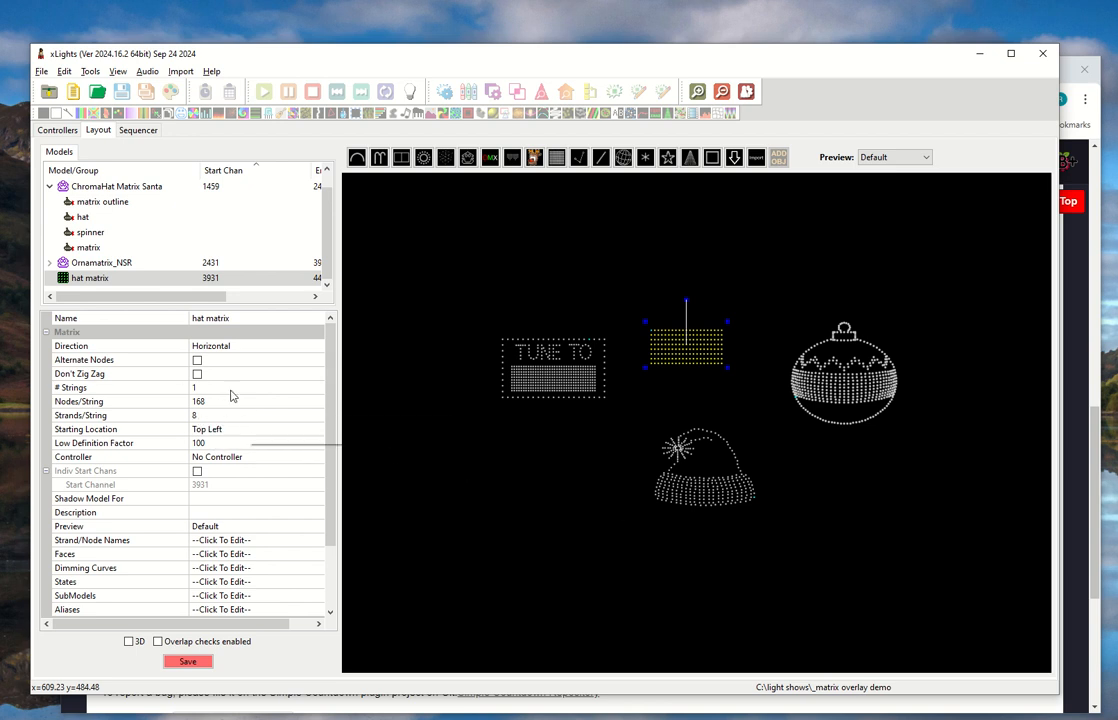
- Correct the aspect ratio of the "hat matrix" model in the layout
right_click(676, 350)
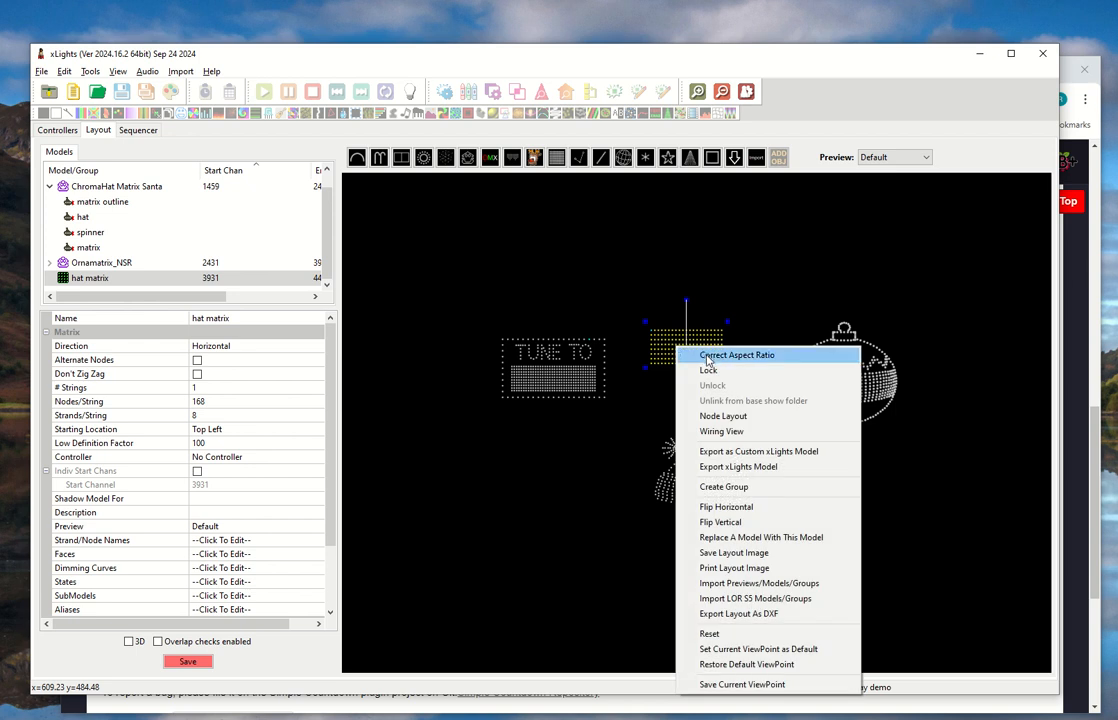
click(594, 456)
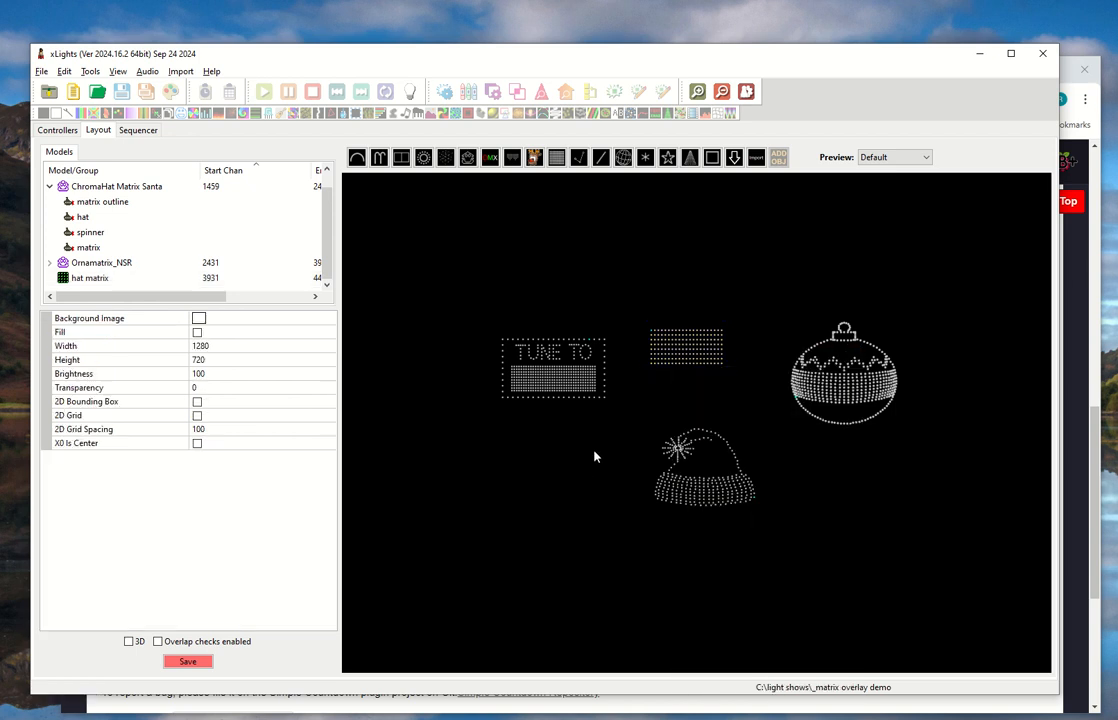
click(685, 348)
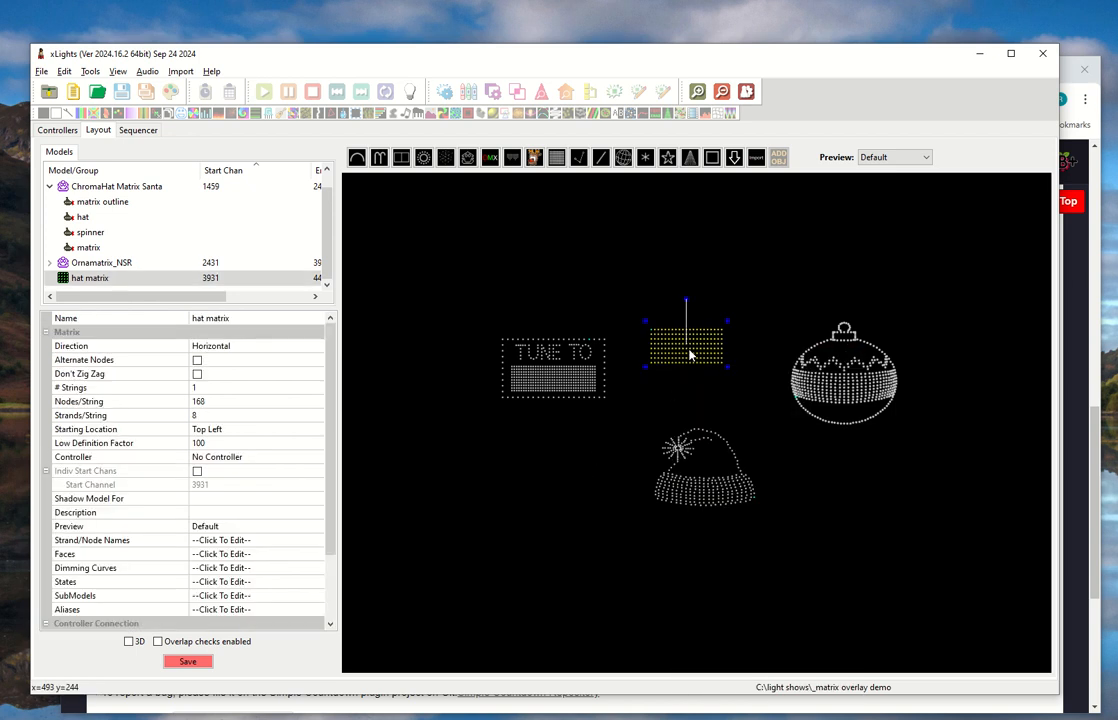
right_click(703, 355)
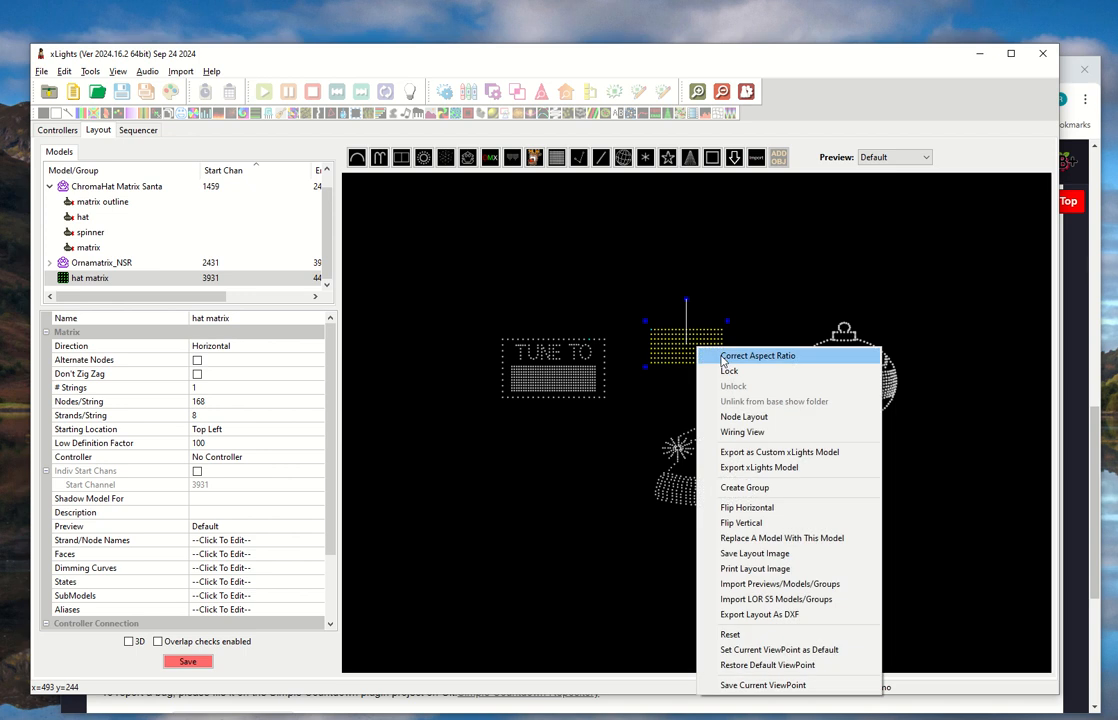
click(723, 357)
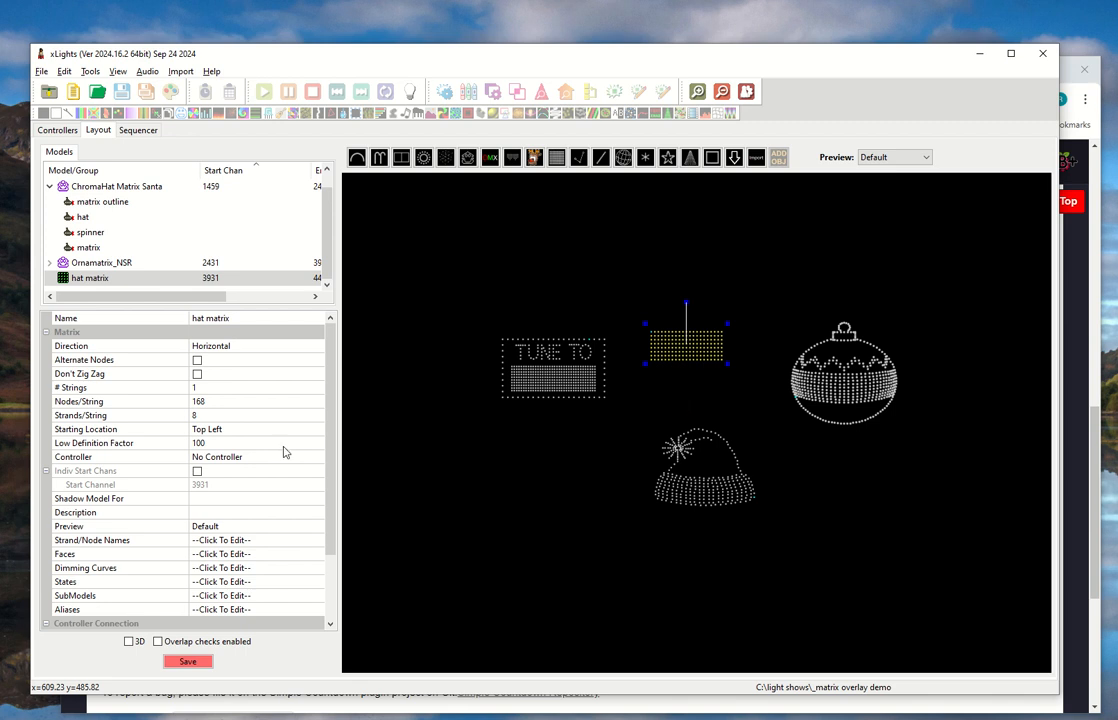
- Examine where the matrix rows start and how they zigzag in the ChromaHat Matrix Santa's enlarged Wiring View, and close the view
click(701, 489)
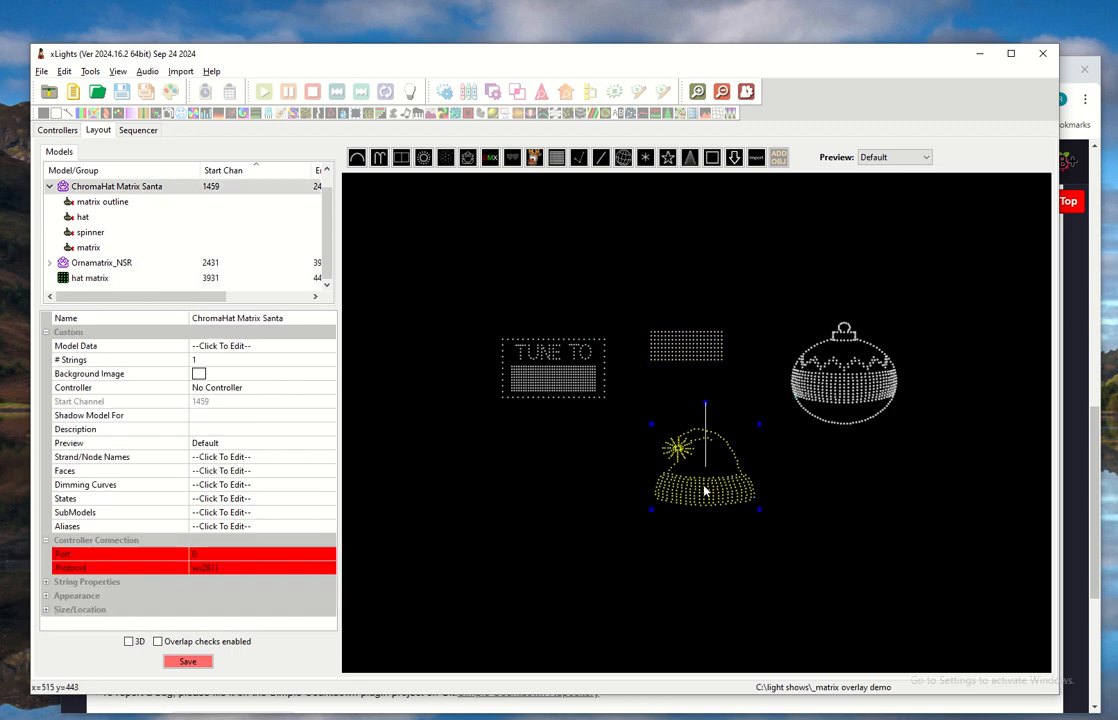
right_click(704, 492)
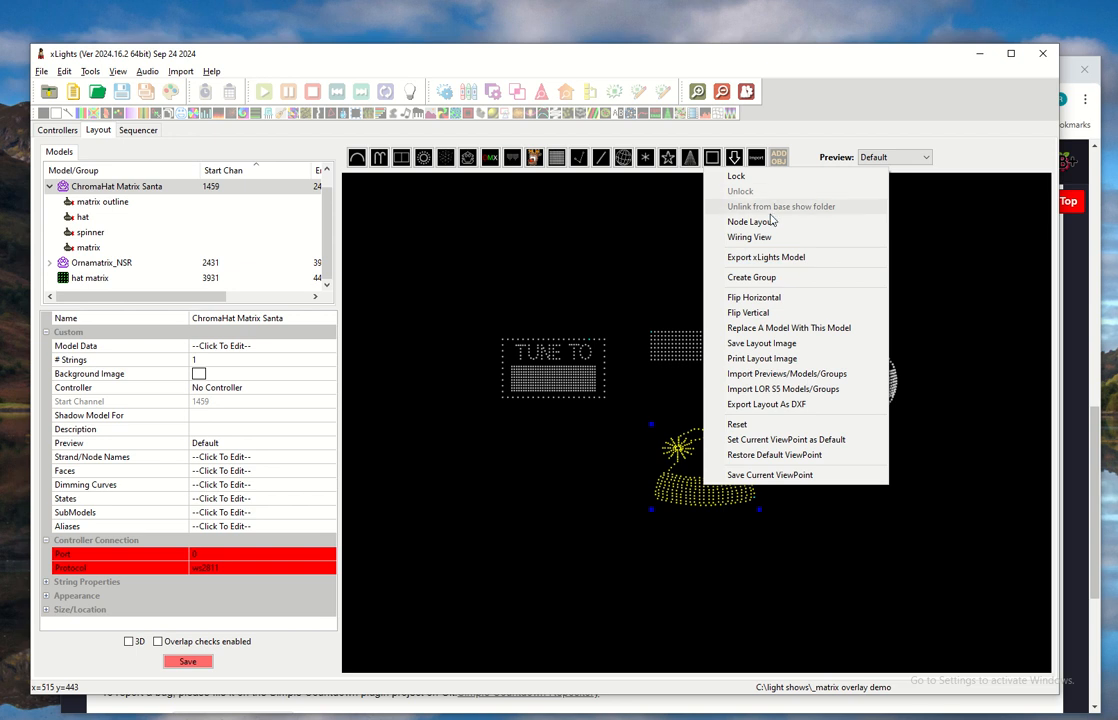
click(750, 237)
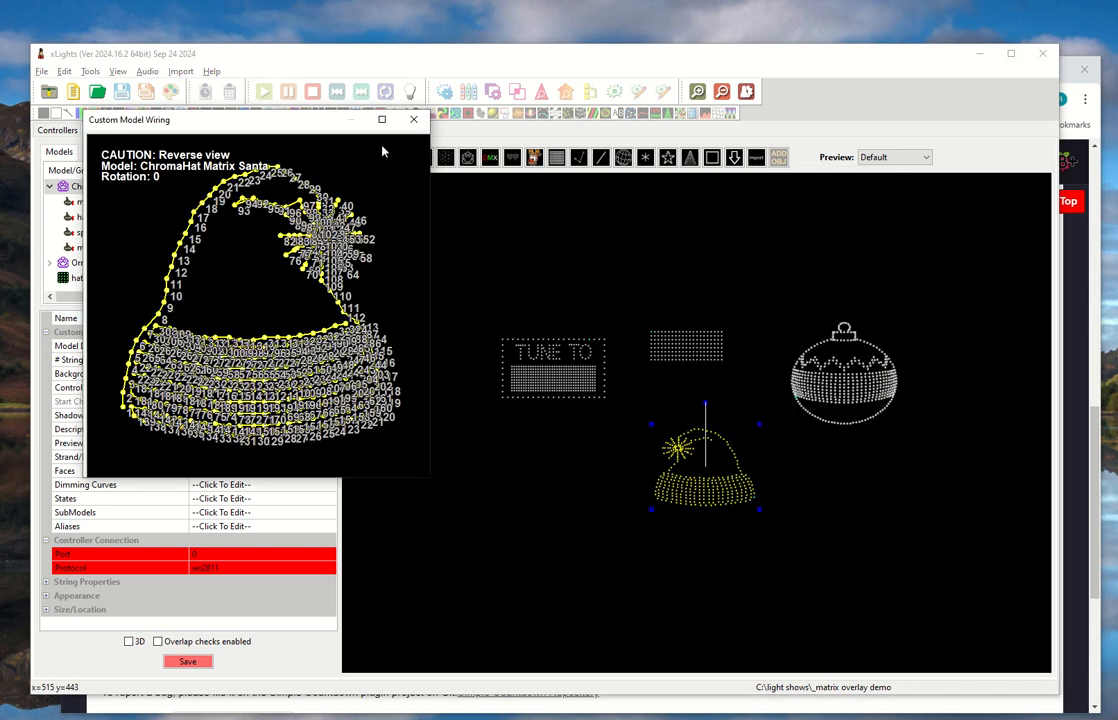
click(378, 119)
scroll(80, 487, up, 2)
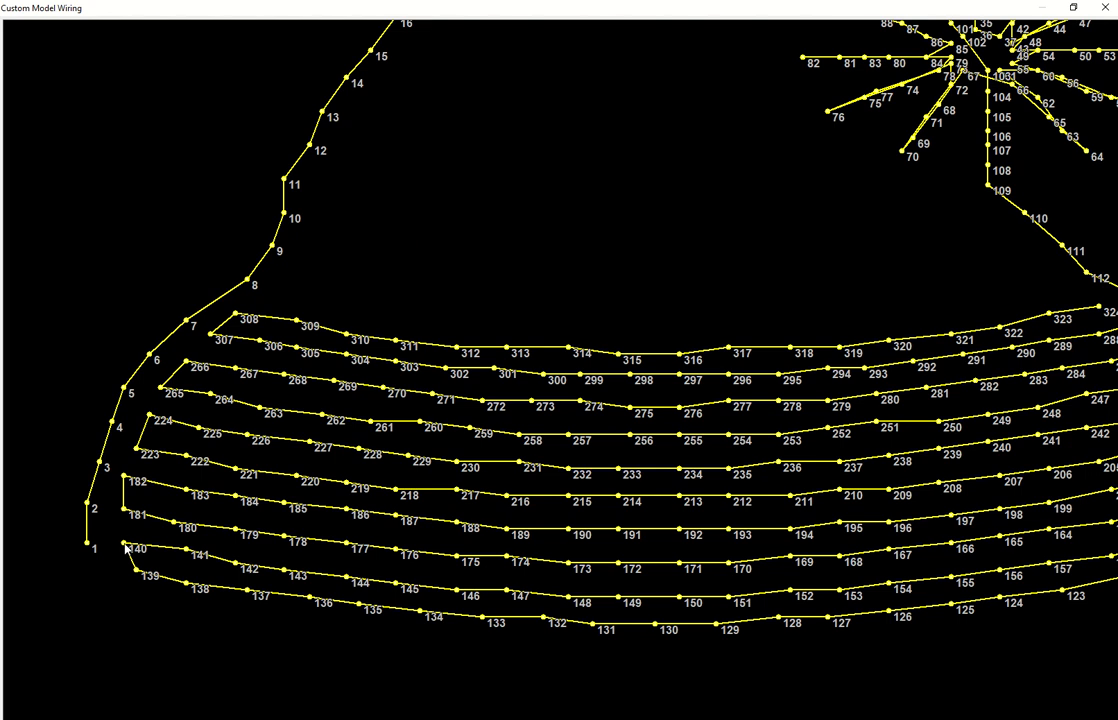
scroll(125, 547, down, 1)
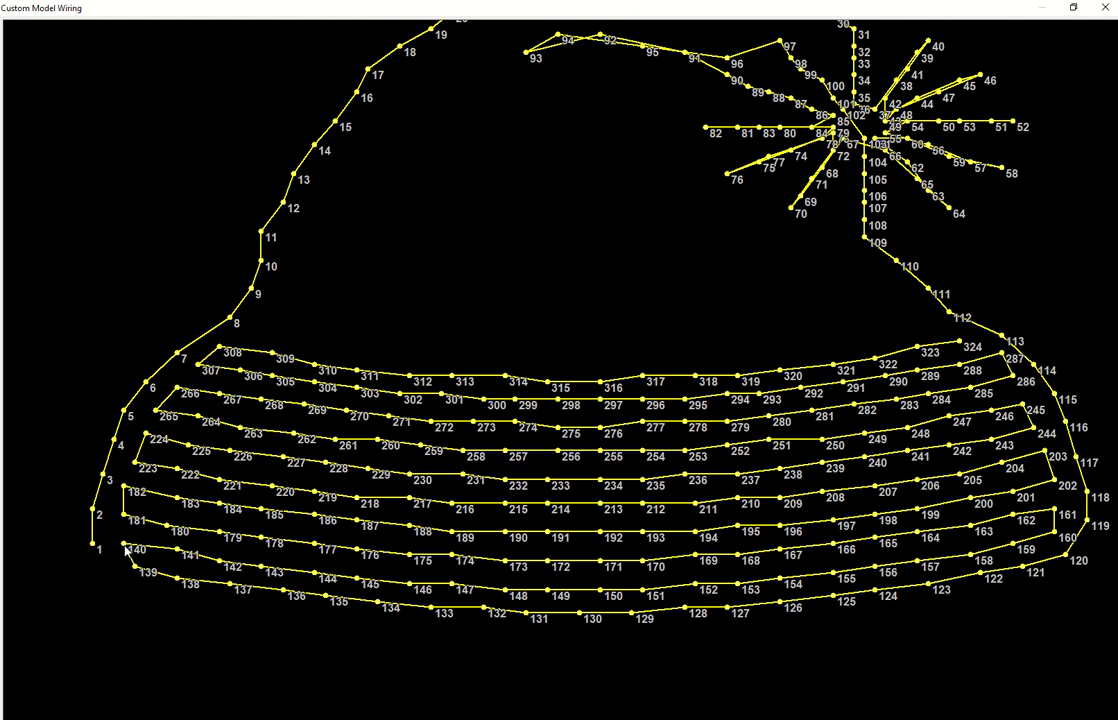
scroll(125, 547, down, 2)
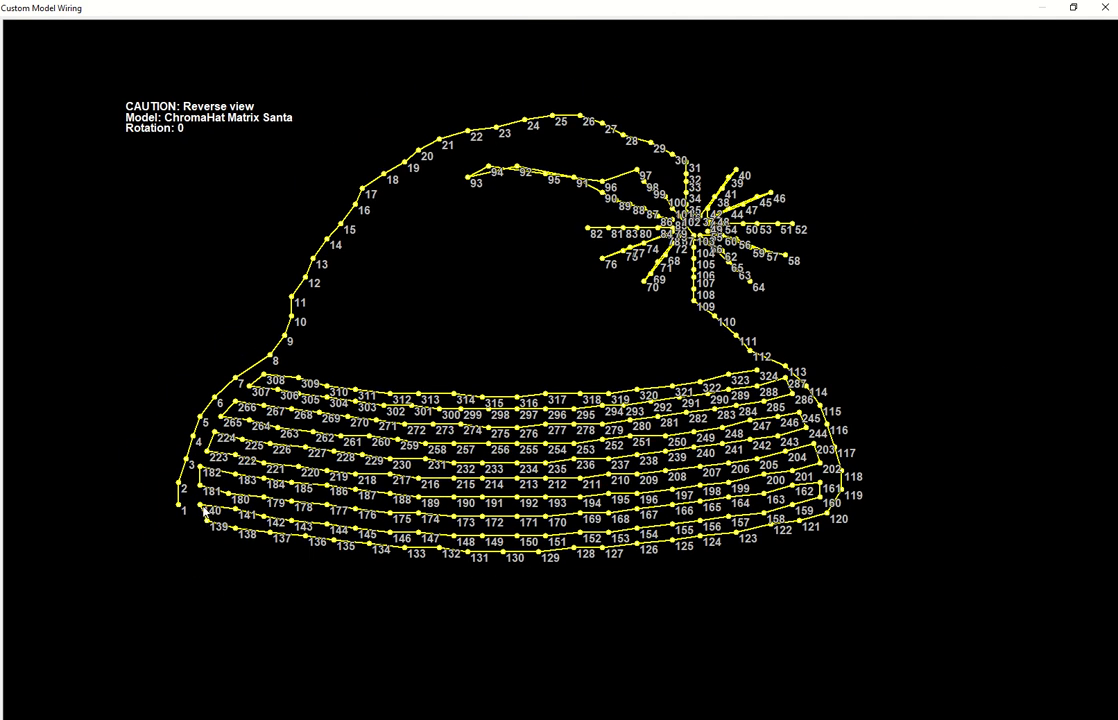
key(alt+Tab)
key(alt+Tab)
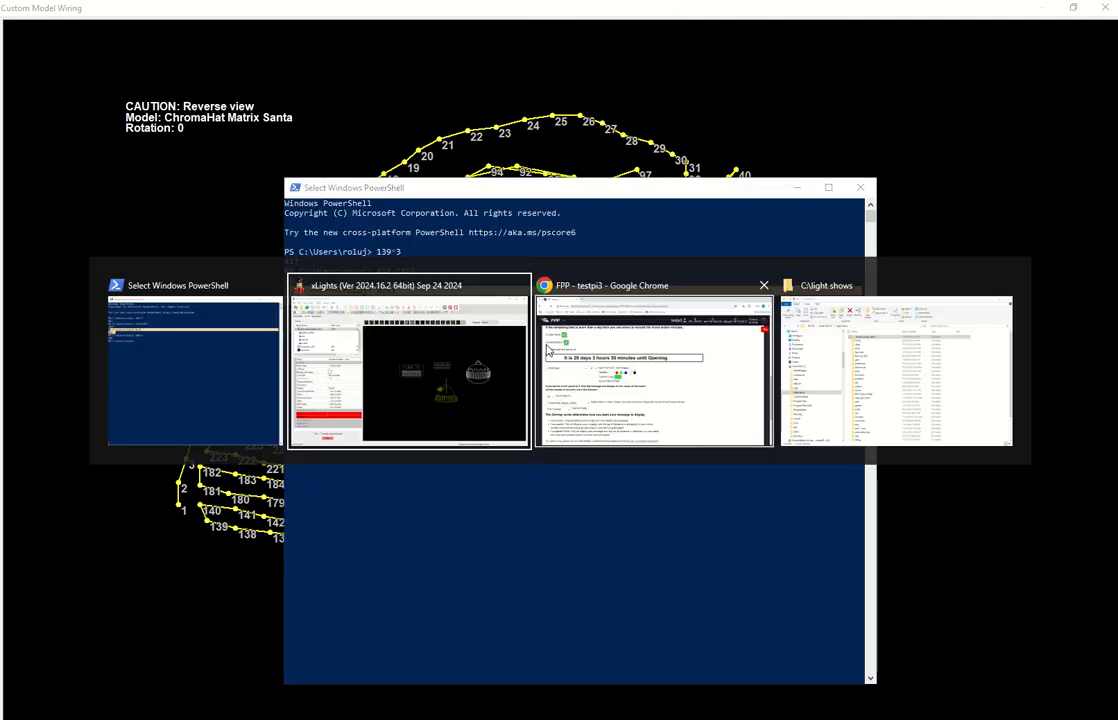
click(1104, 8)
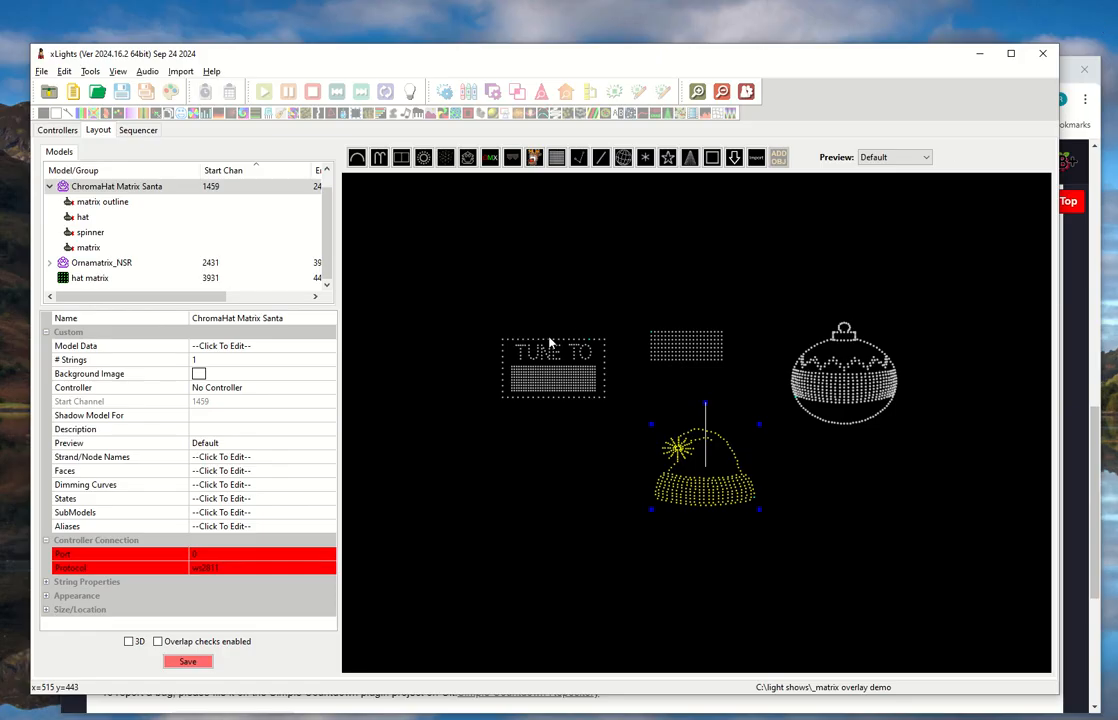
- Set the "hat matrix" model's starting location to Bottom Right
click(700, 345)
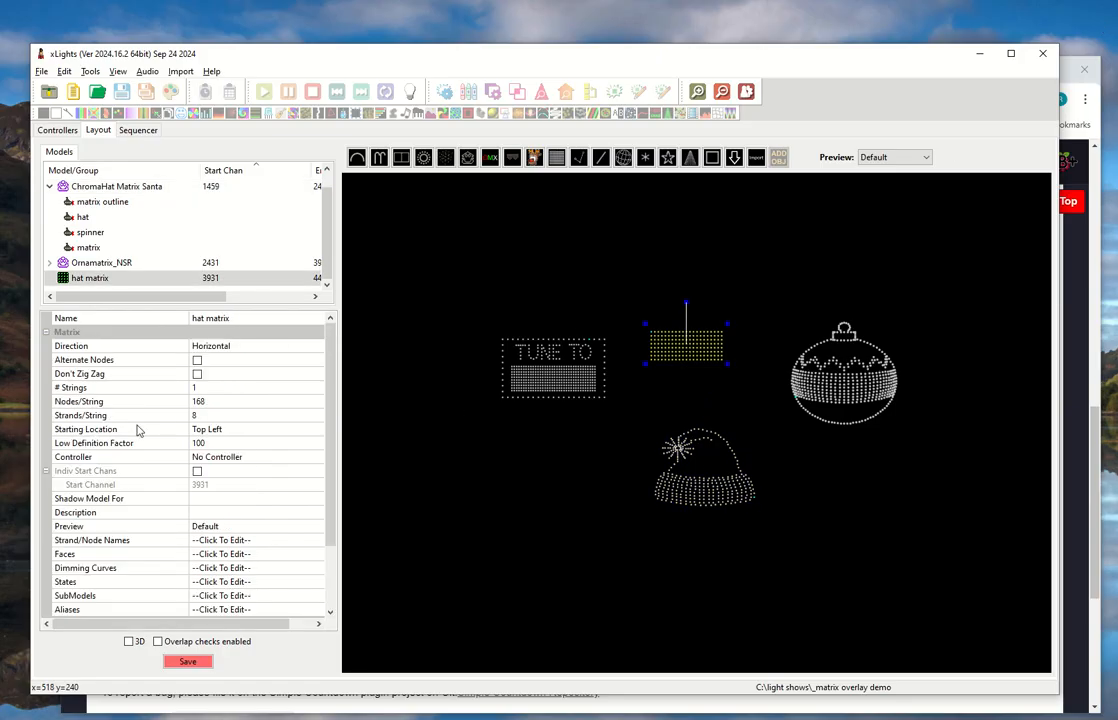
click(300, 430)
click(300, 430)
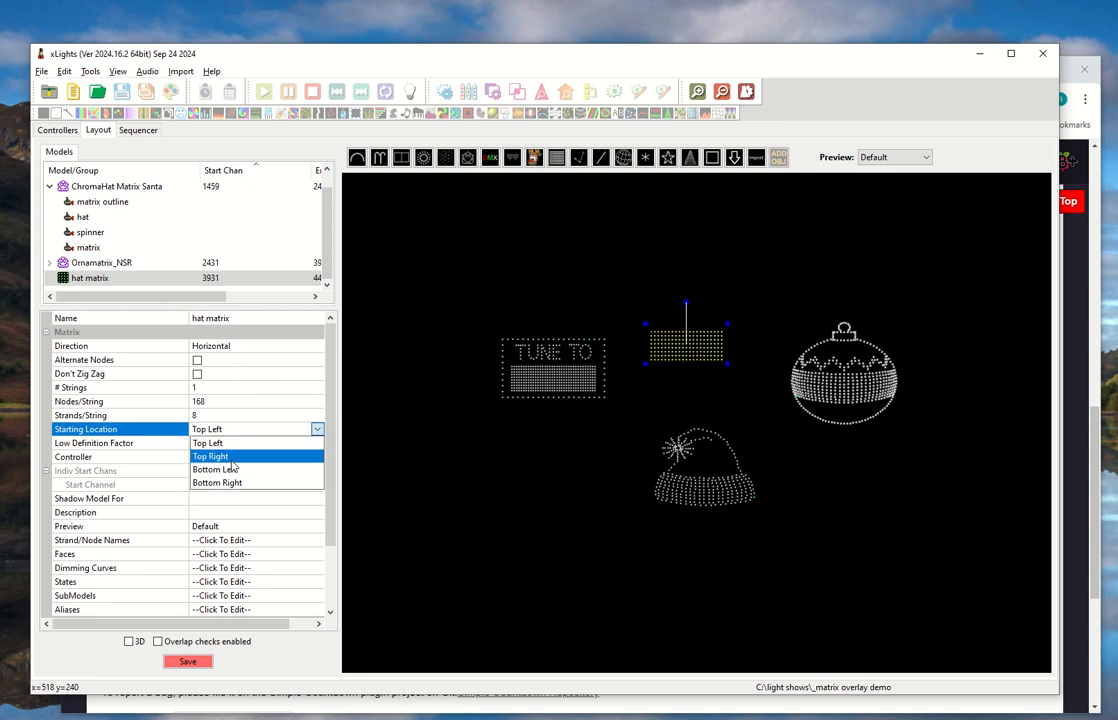
click(238, 482)
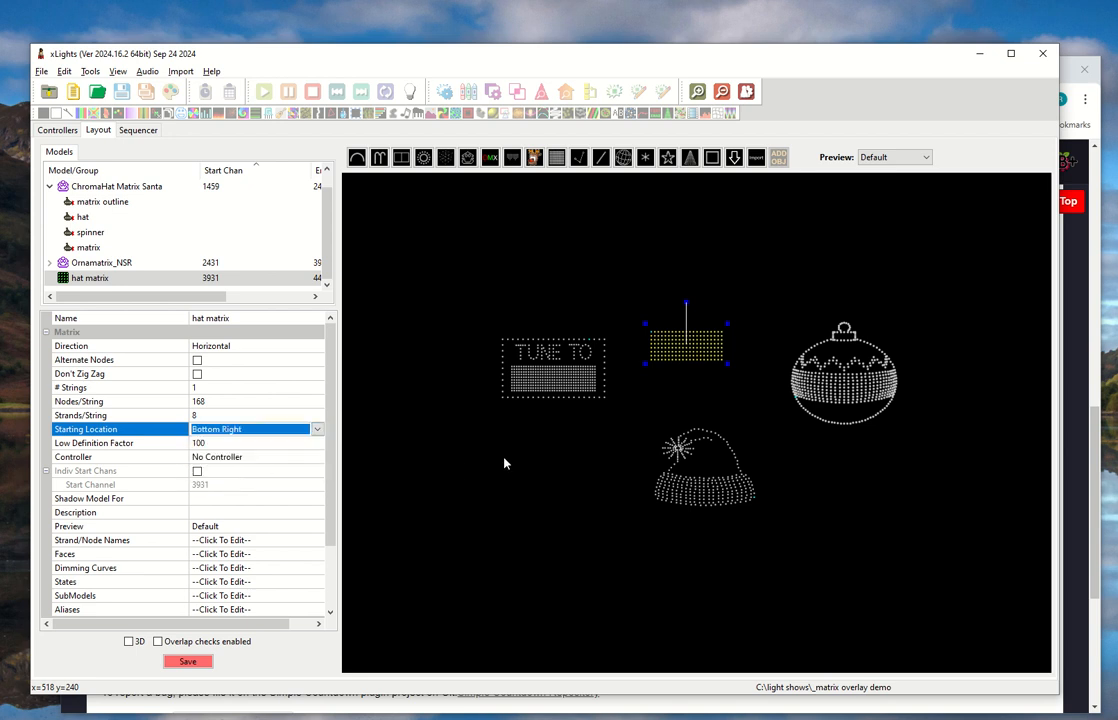
click(504, 463)
- Compare the first-pixel positions of the hat matrix, the ornament and the Santa hat up close in the layout, and reselect "hat matrix"
click(667, 355)
click(680, 397)
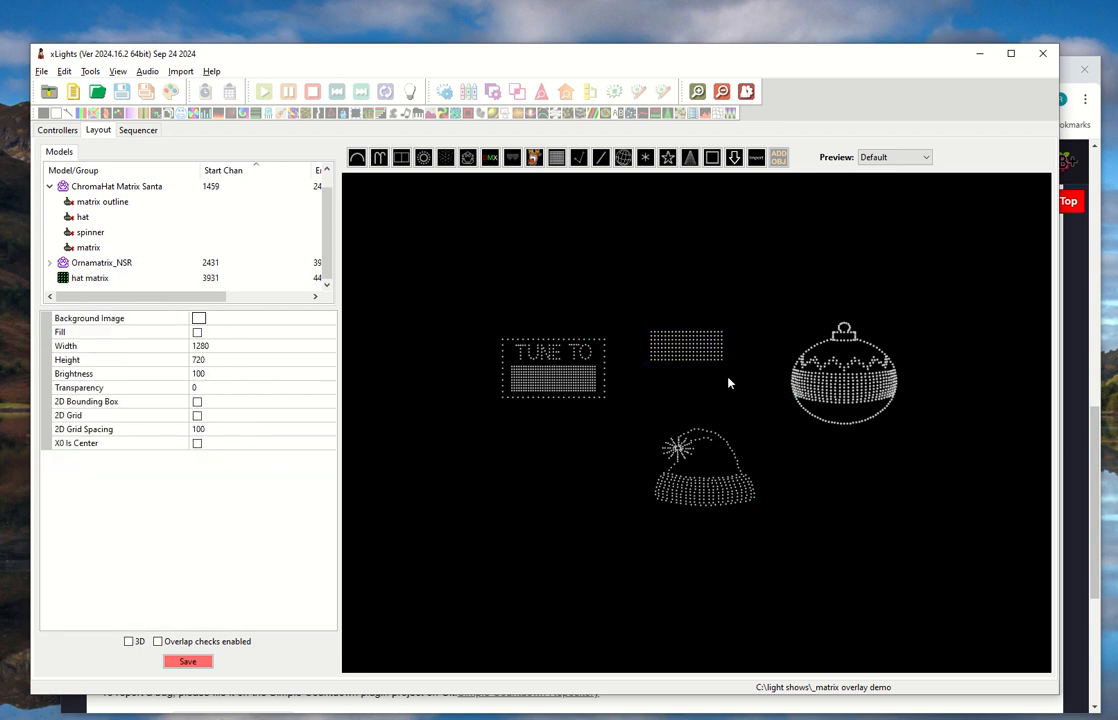
scroll(730, 370, up, 2)
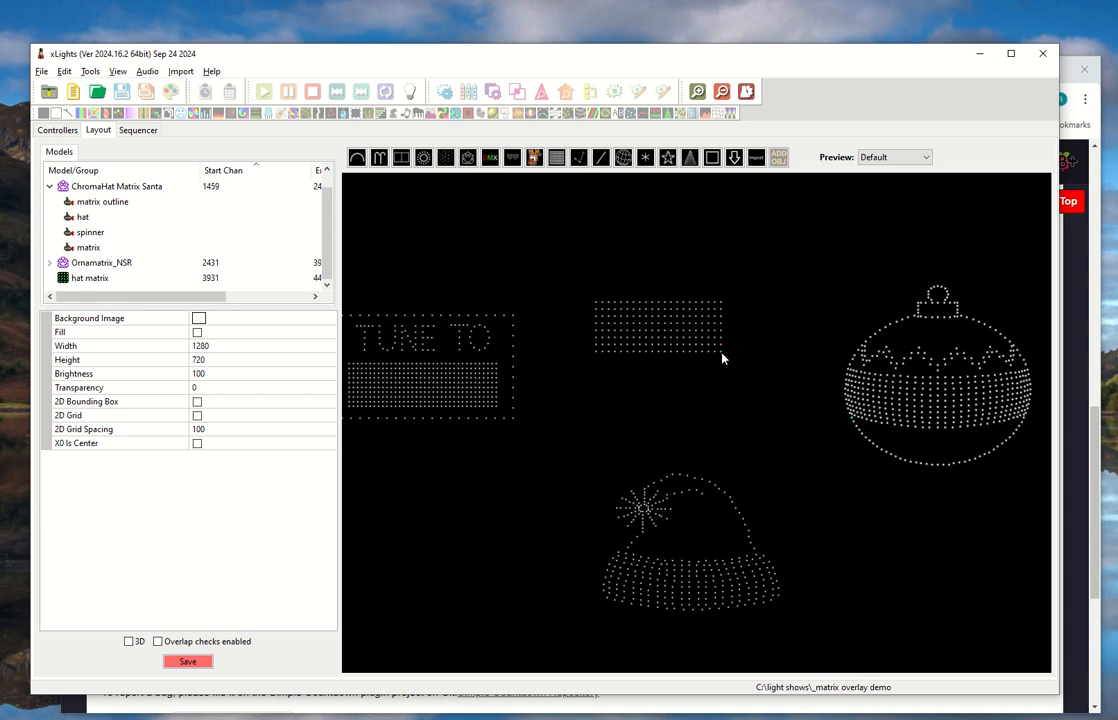
scroll(723, 360, up, 3)
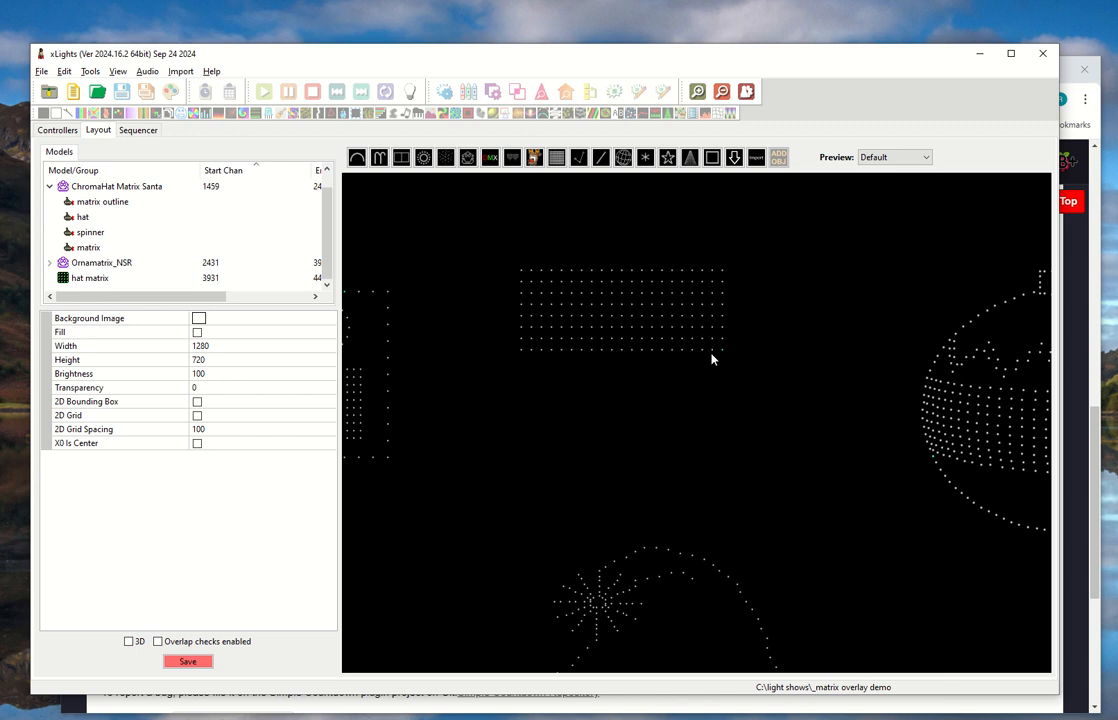
click(1033, 420)
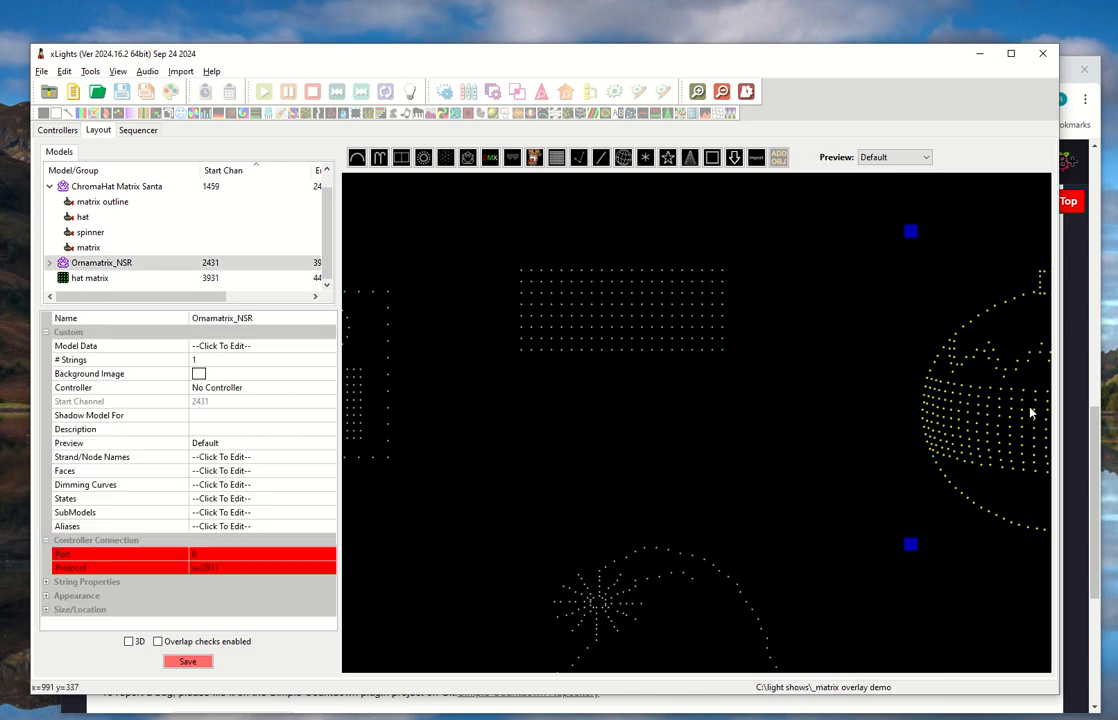
click(828, 438)
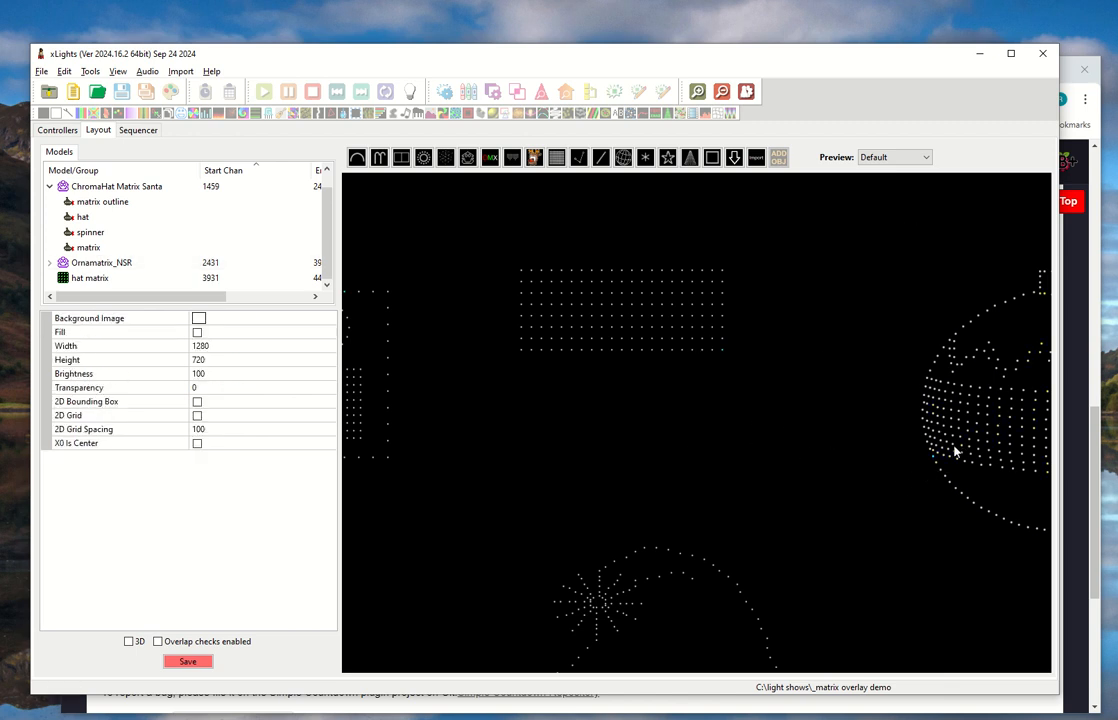
click(934, 462)
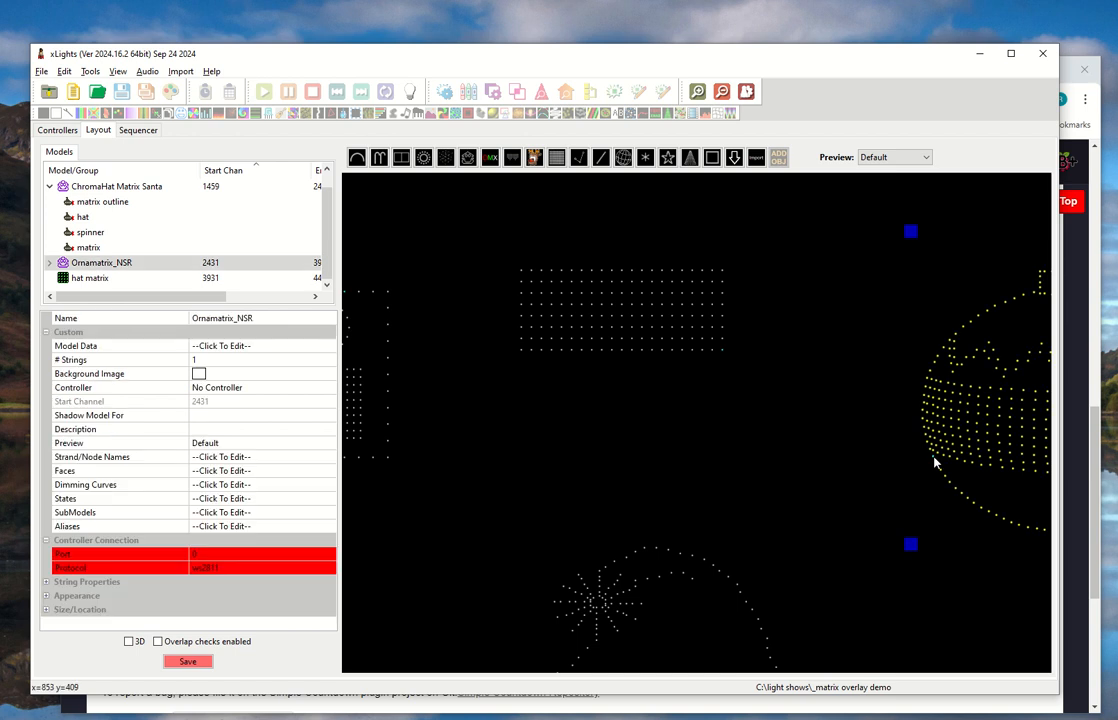
scroll(740, 505, down, 5)
click(733, 574)
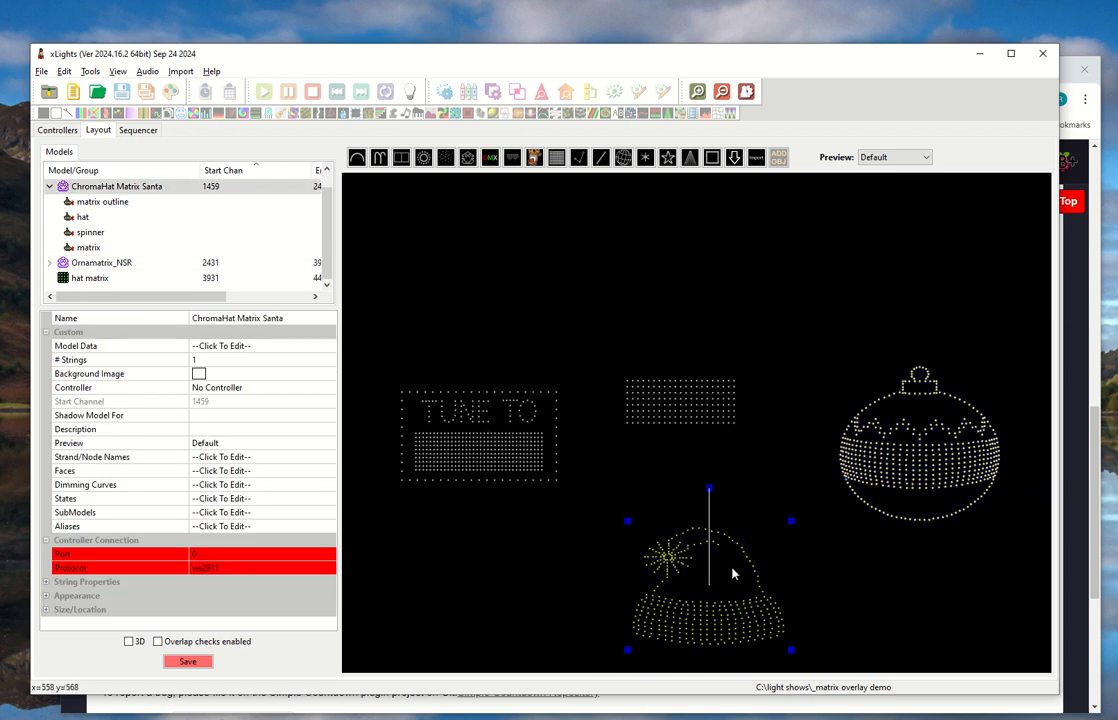
scroll(711, 592, up, 6)
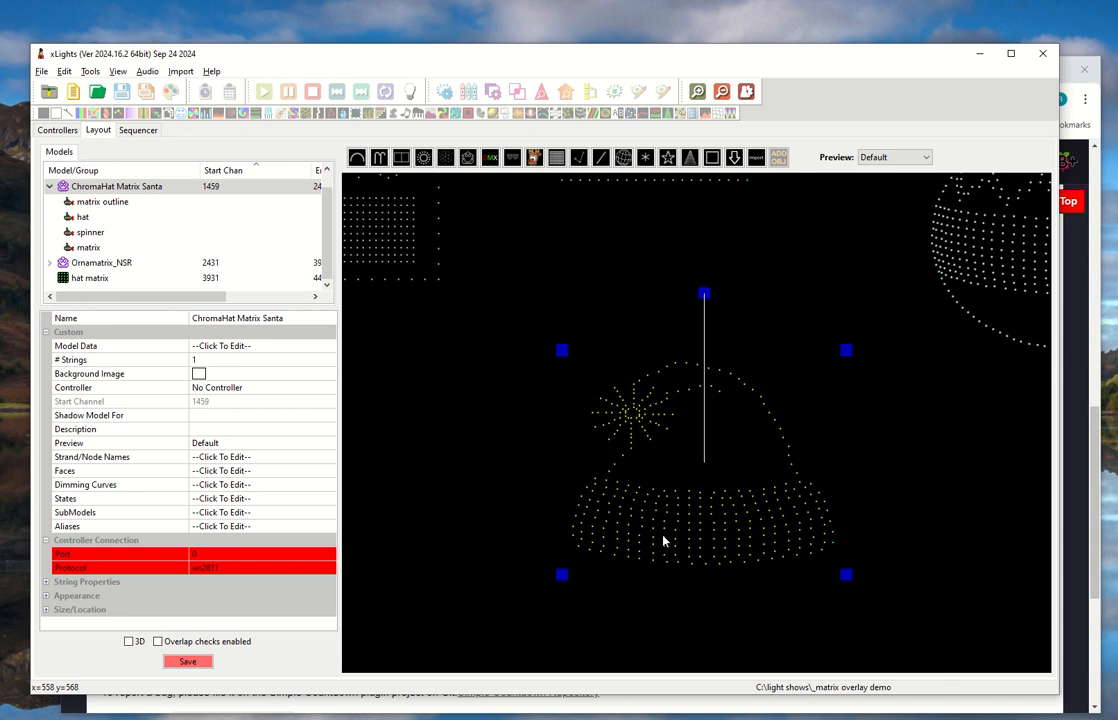
scroll(662, 541, up, 1)
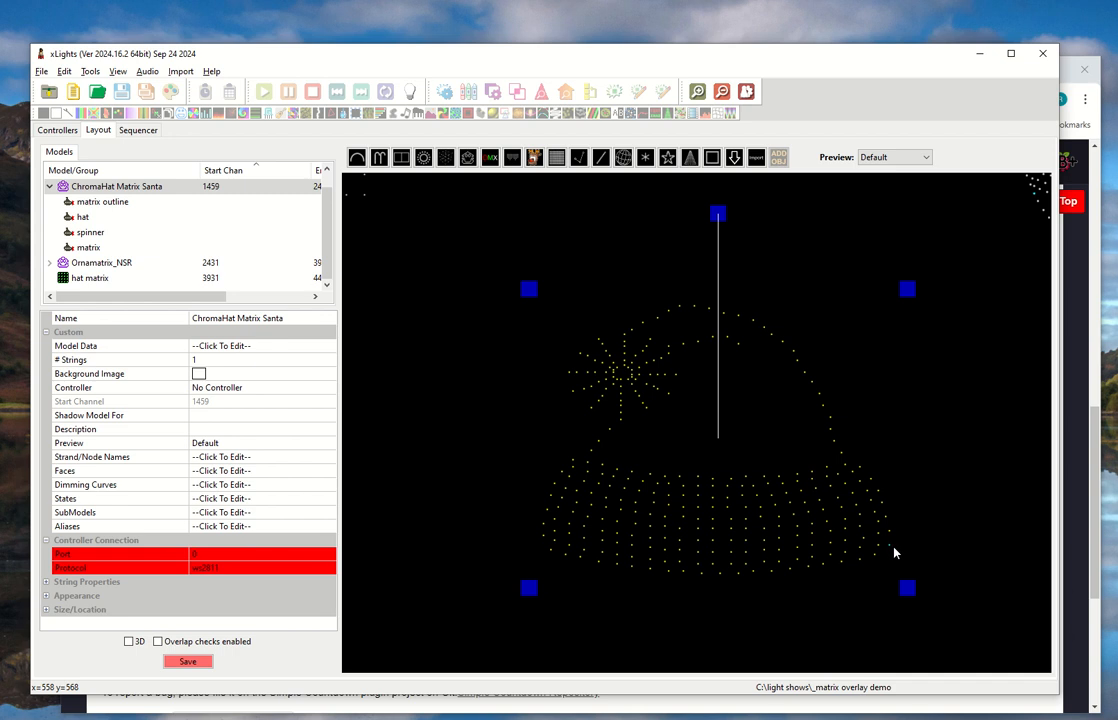
scroll(897, 557, down, 5)
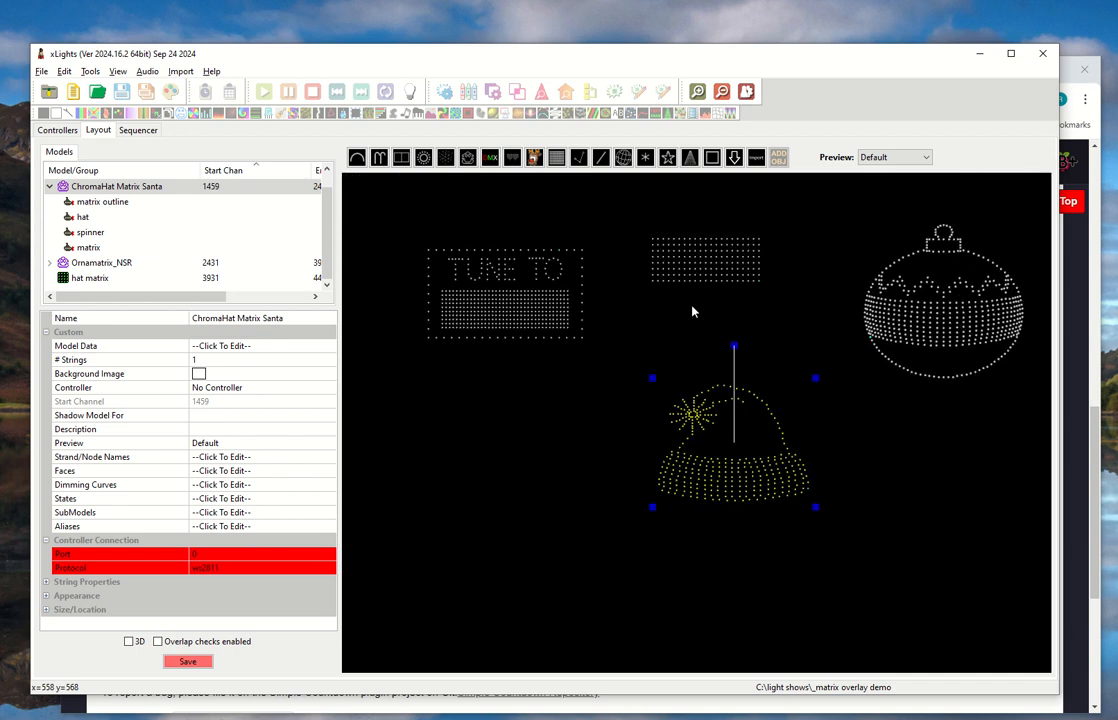
click(741, 280)
scroll(680, 350, down, 2)
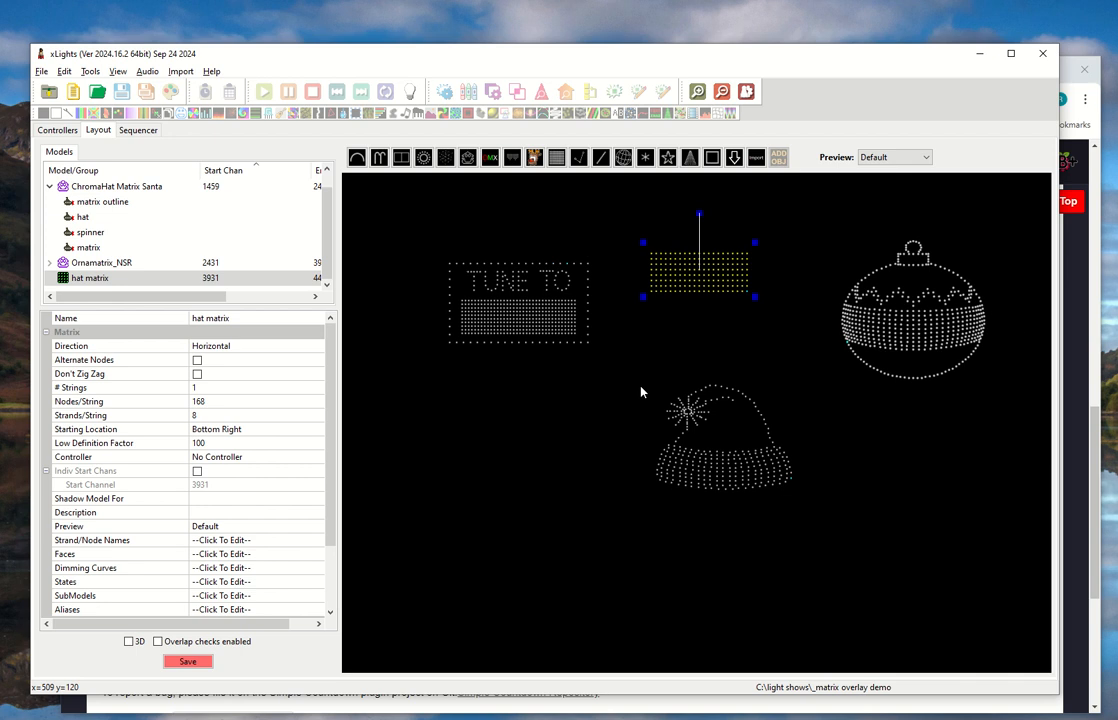
- Move the "hat matrix" model down to just above the Santa hat in the layout
click(228, 456)
drag(689, 288, 720, 350)
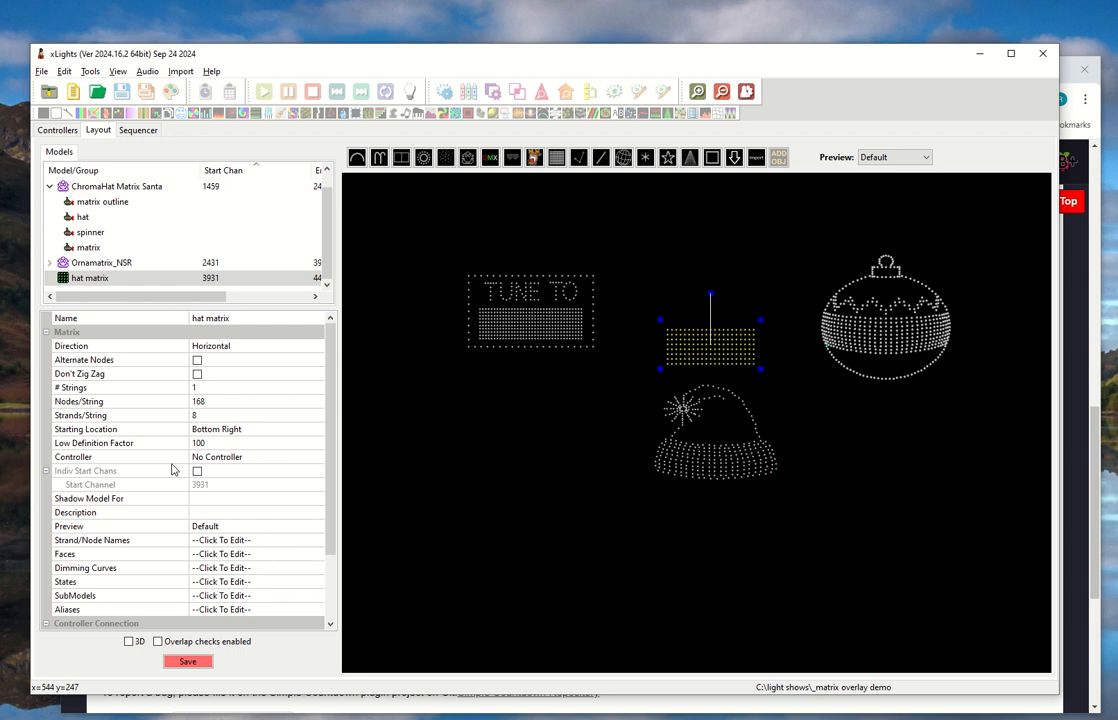
click(716, 354)
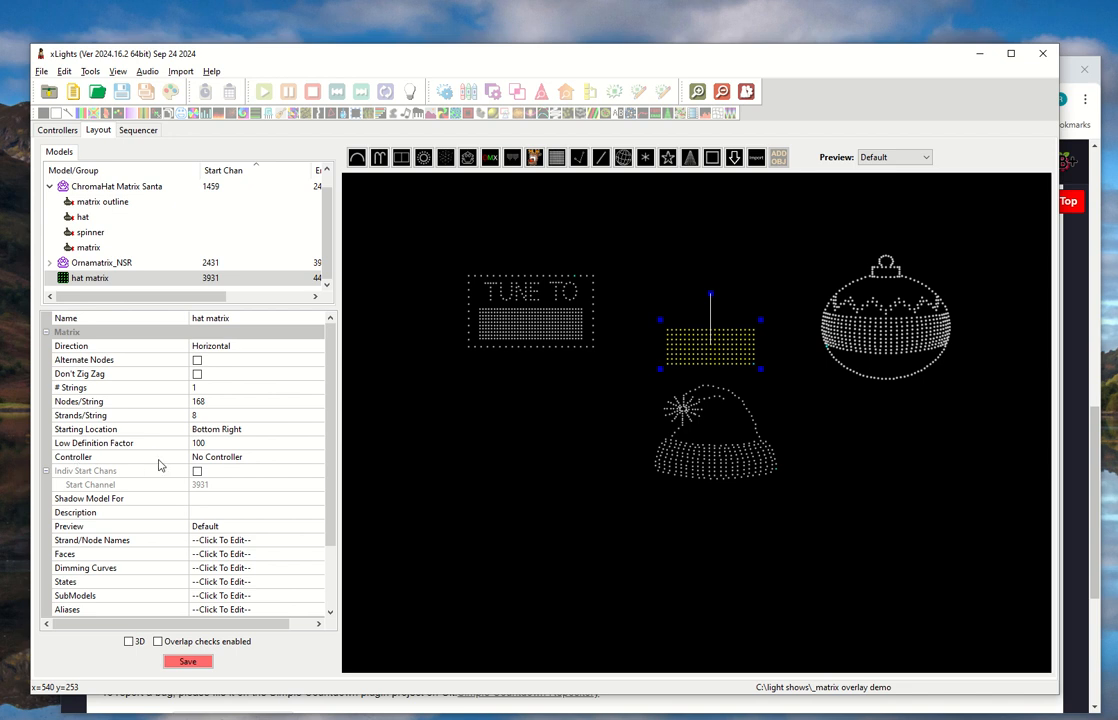
- Set the "hat matrix" model's controller option to Use Start Channel
click(257, 457)
click(256, 458)
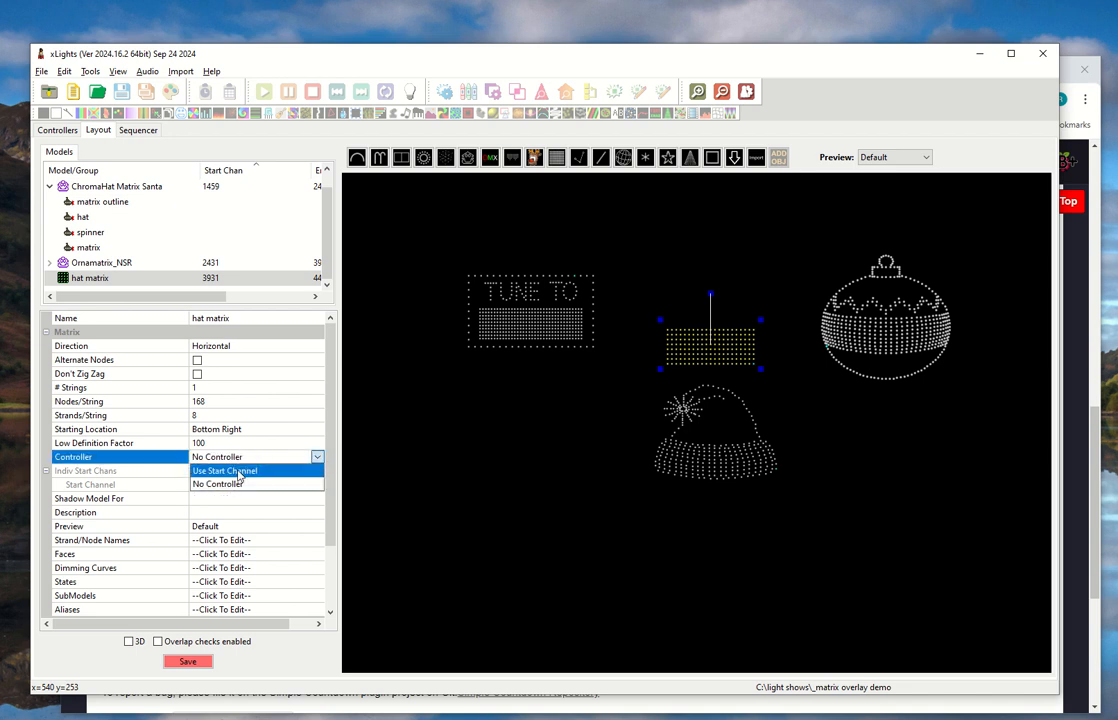
click(237, 472)
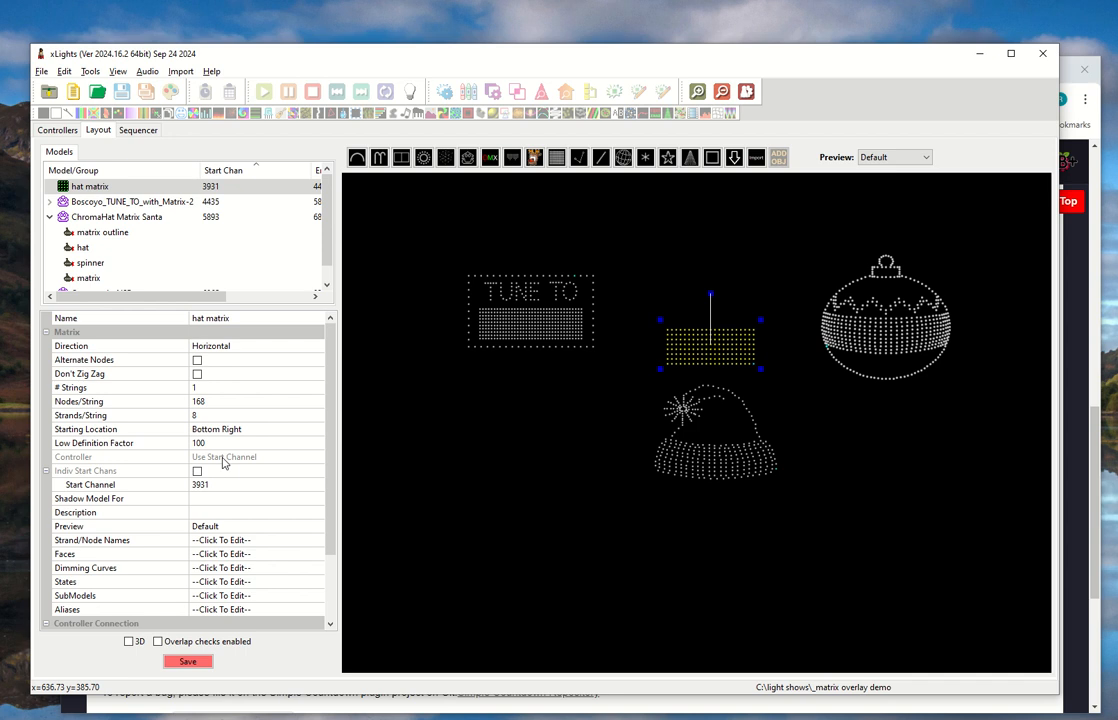
- Base the "hat matrix" start channel on an offset from the Start of Model ChromaHat Matrix Santa
click(205, 485)
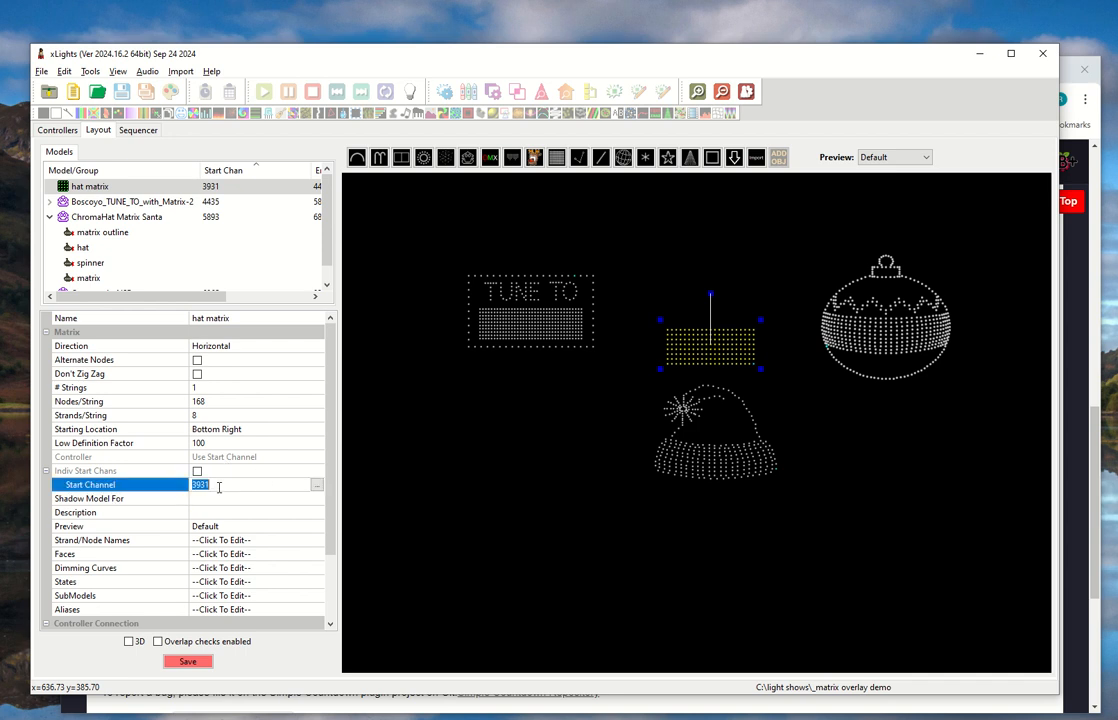
click(317, 486)
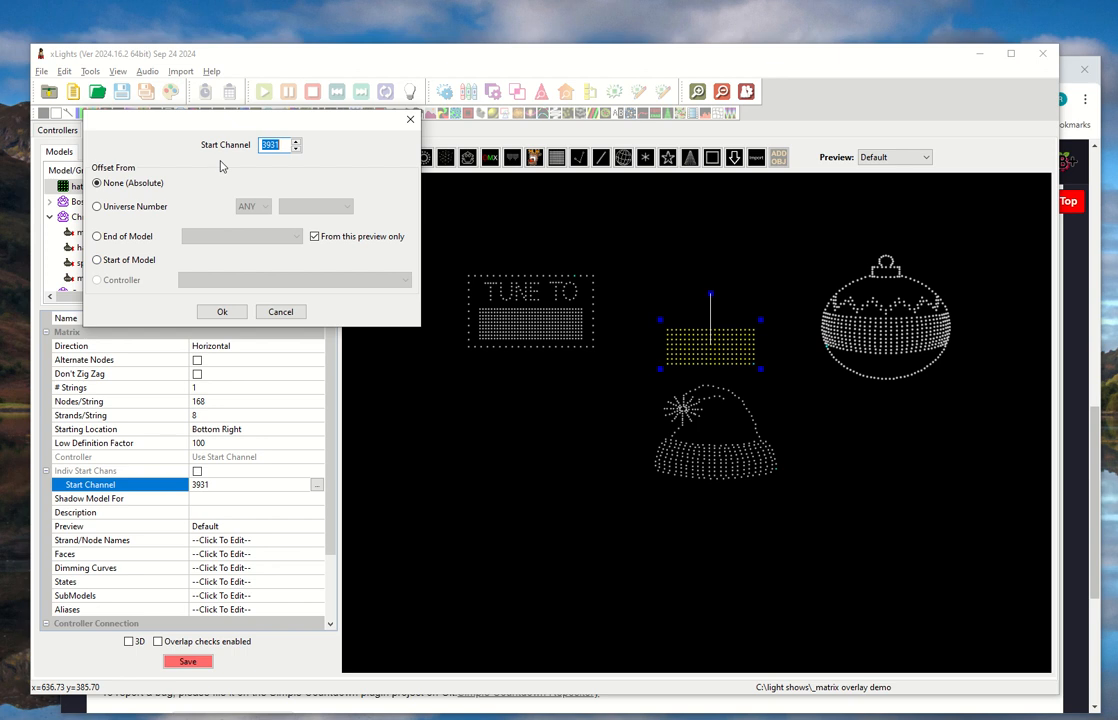
click(97, 260)
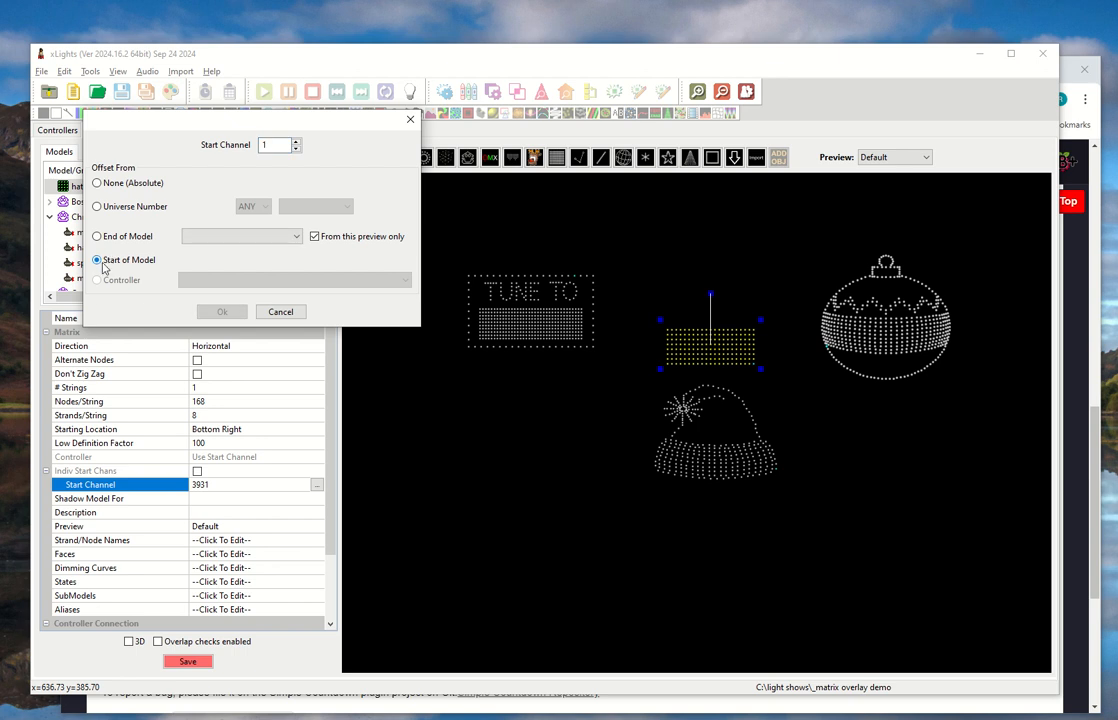
click(228, 236)
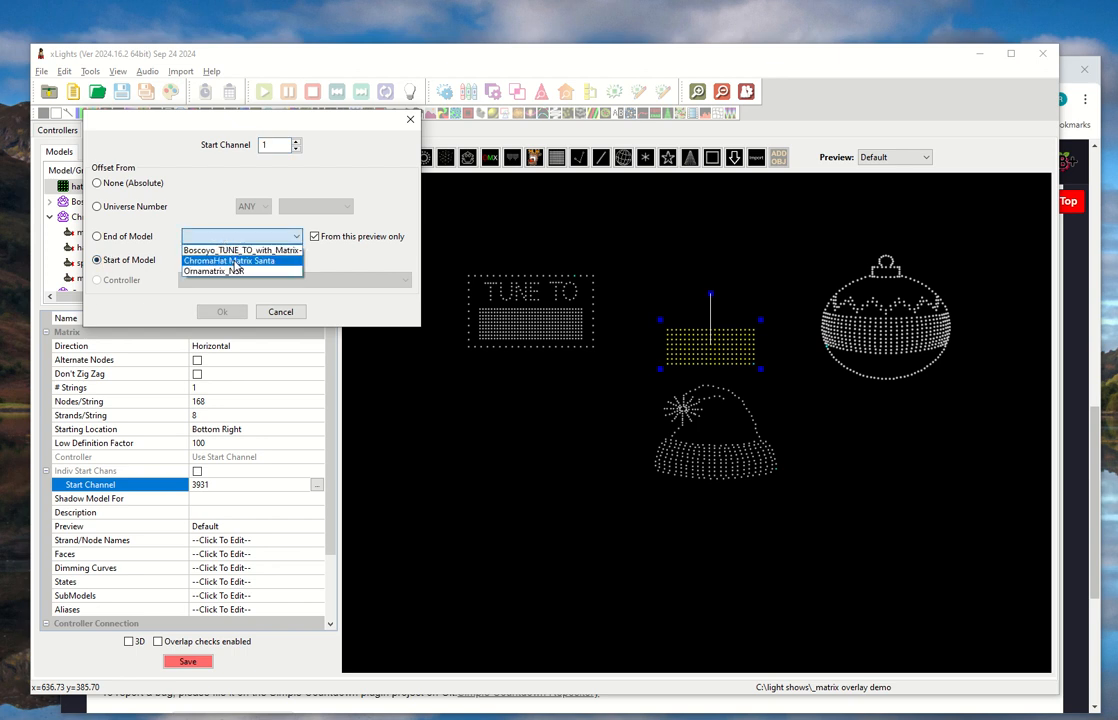
click(232, 260)
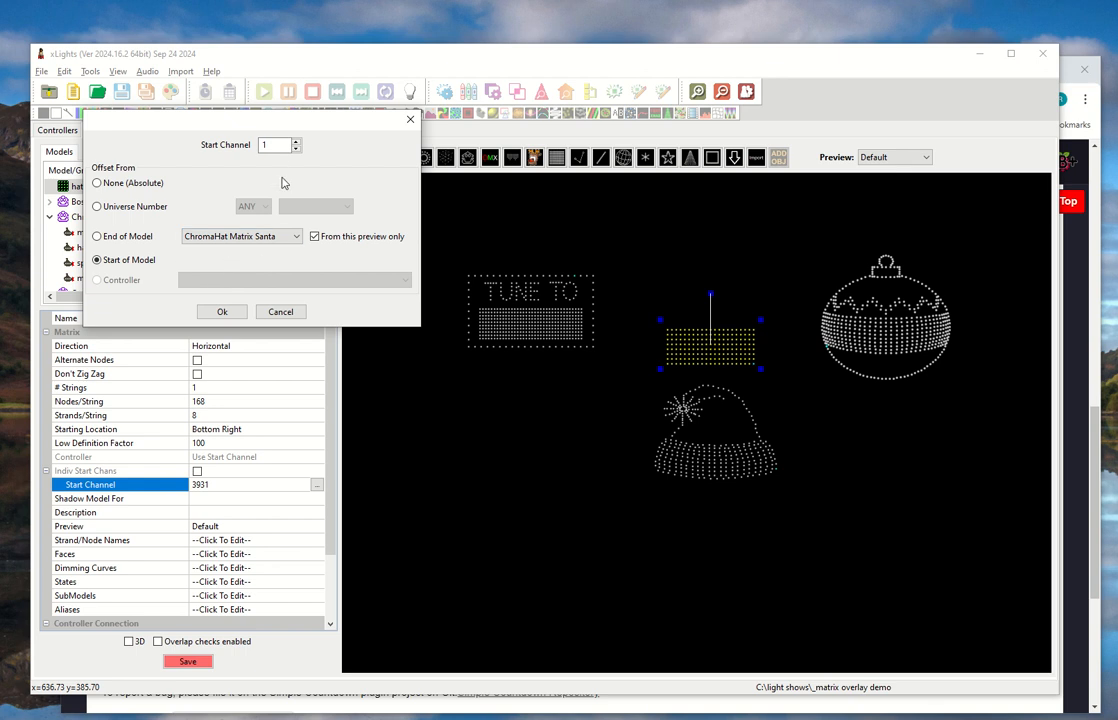
- Check the 139*3 result in the PowerShell window, and set the "hat matrix" start channel offset to 418 in xLights
key(alt+Tab)
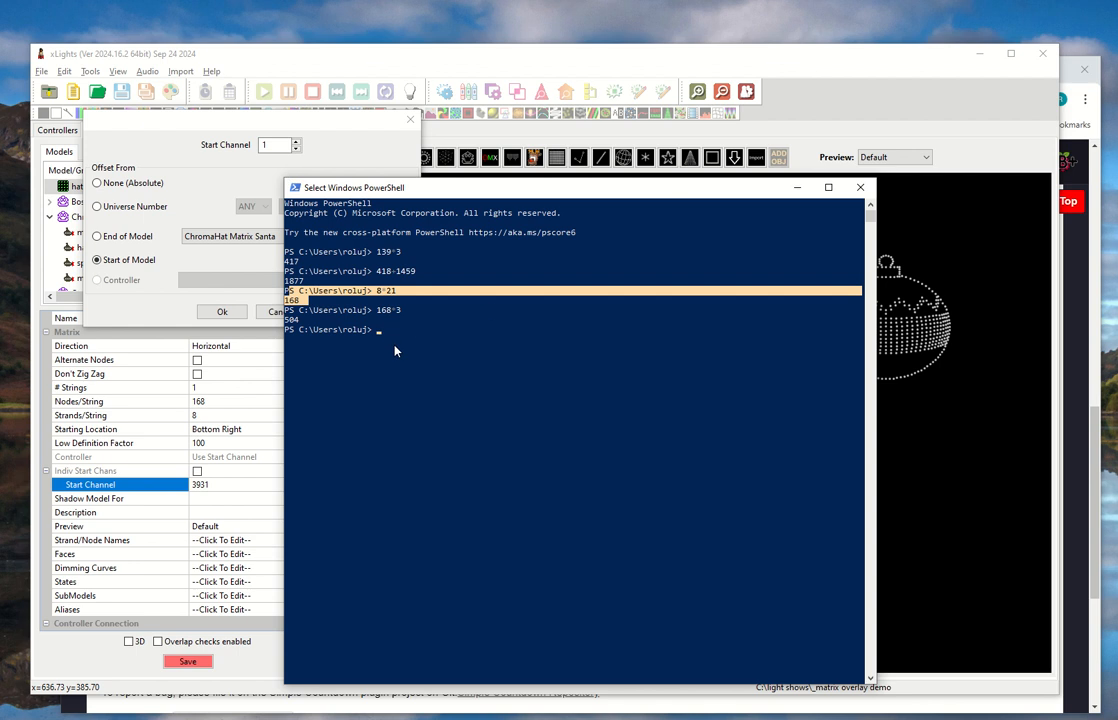
click(371, 334)
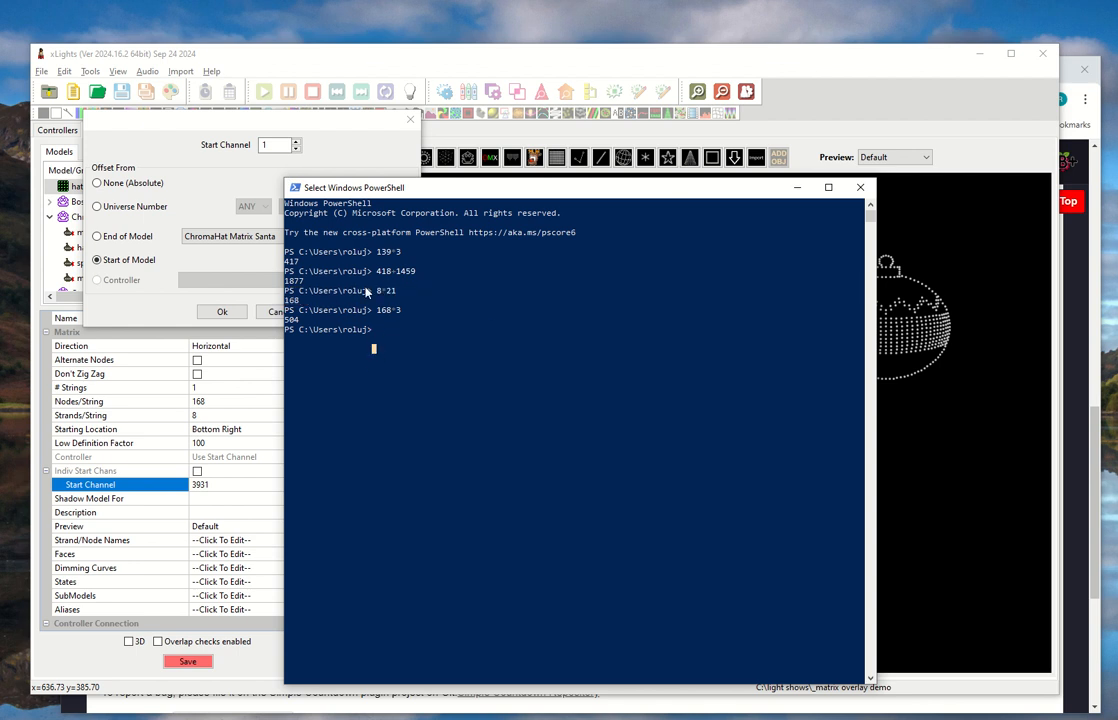
drag(390, 258, 297, 268)
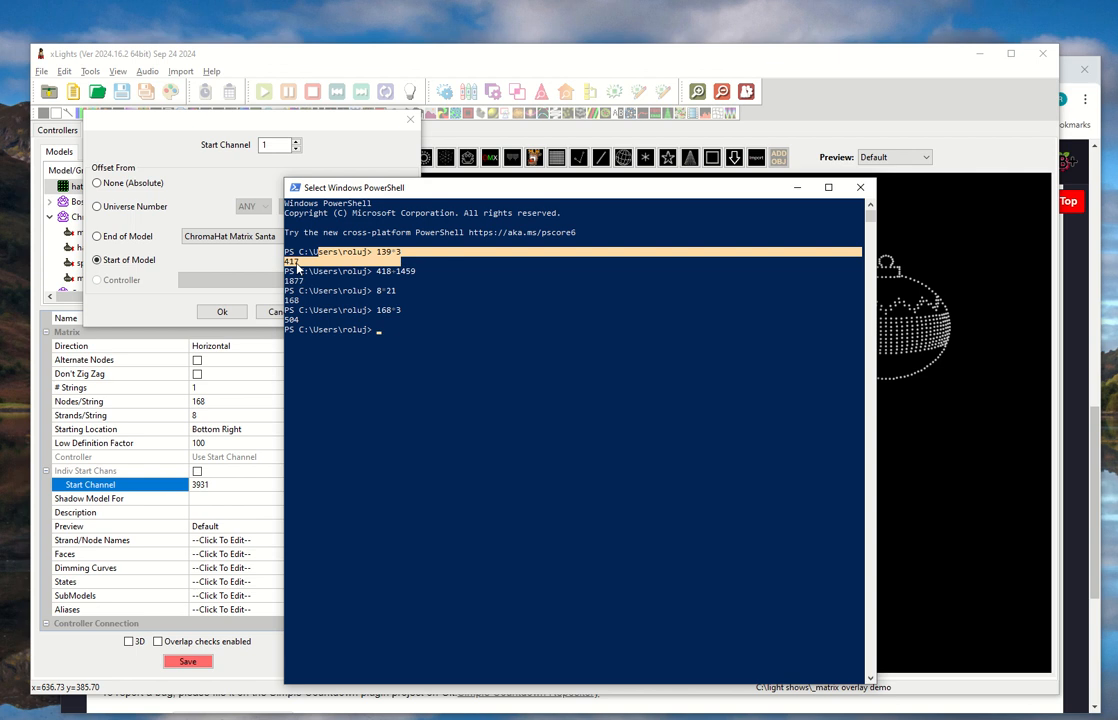
right_click(297, 268)
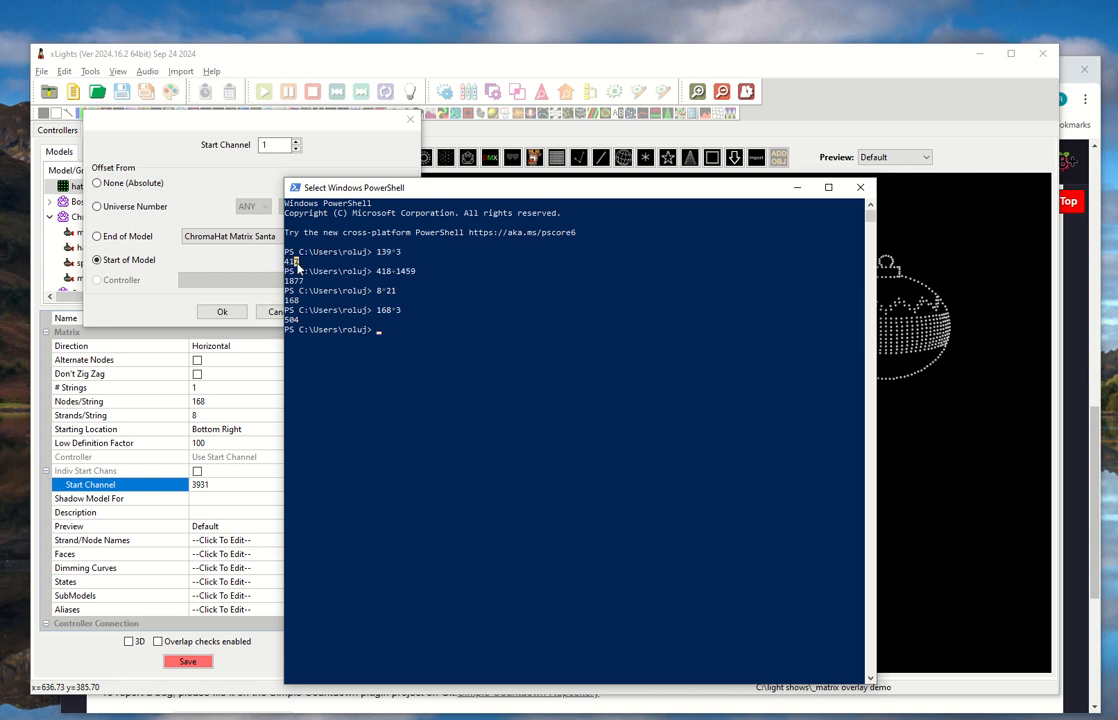
double_click(295, 263)
click(253, 145)
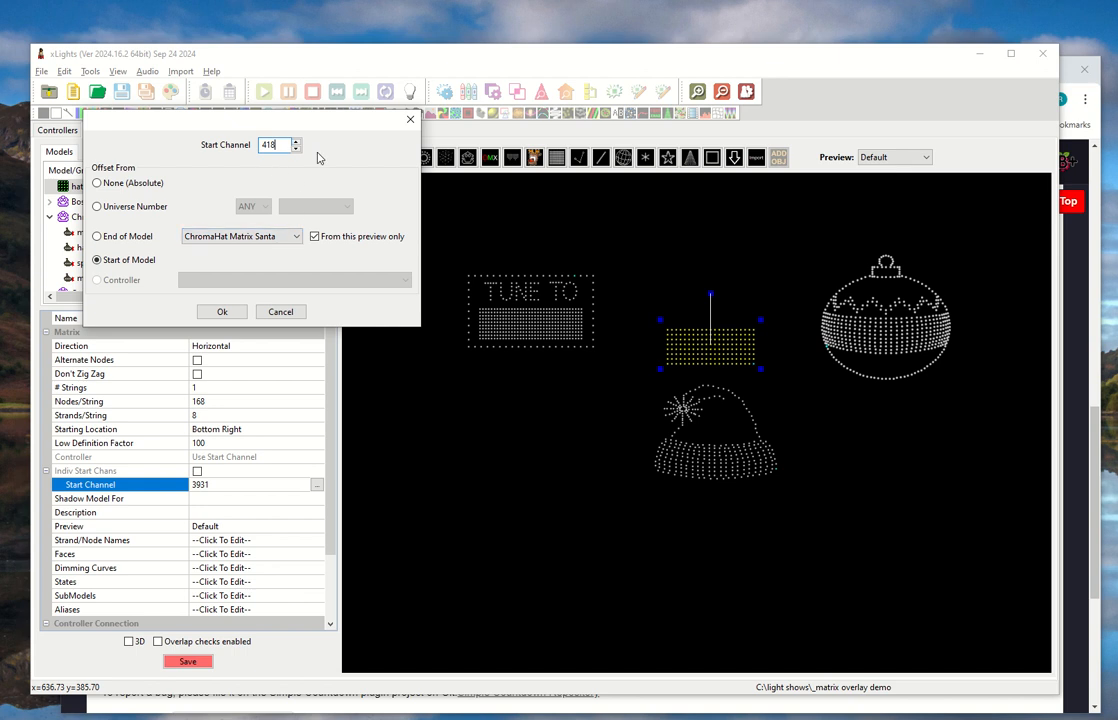
click(226, 314)
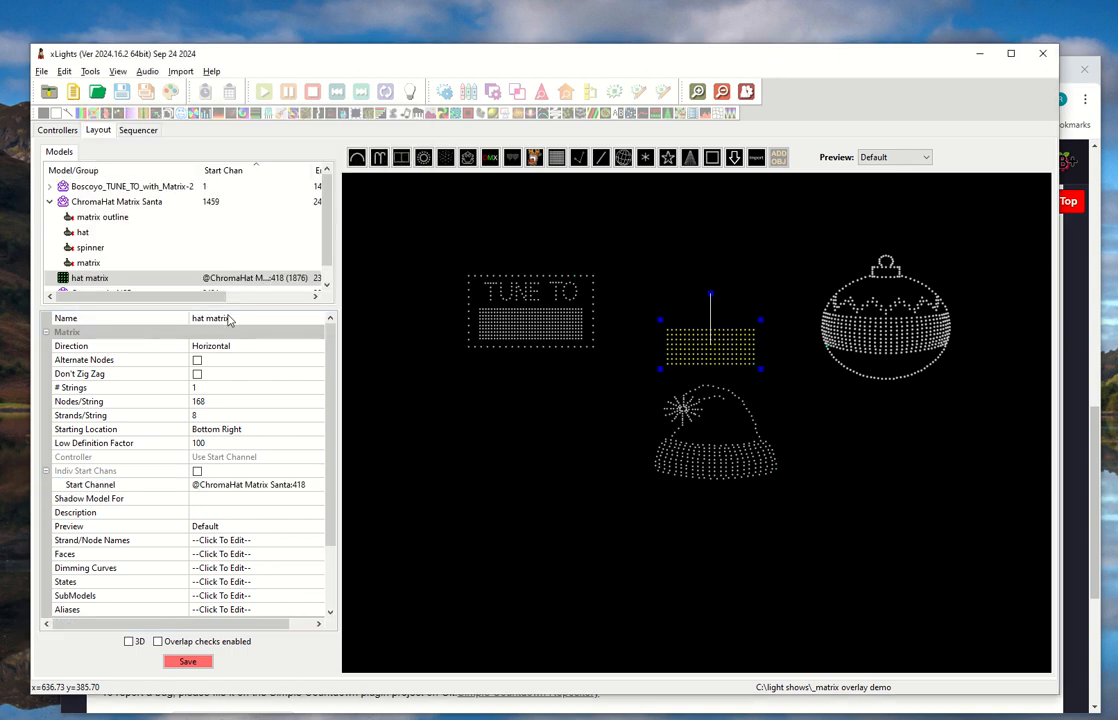
- Compare the start and end channels of "hat matrix" with those of ChromaHat Matrix Santa in the model list
scroll(264, 277, down, 1)
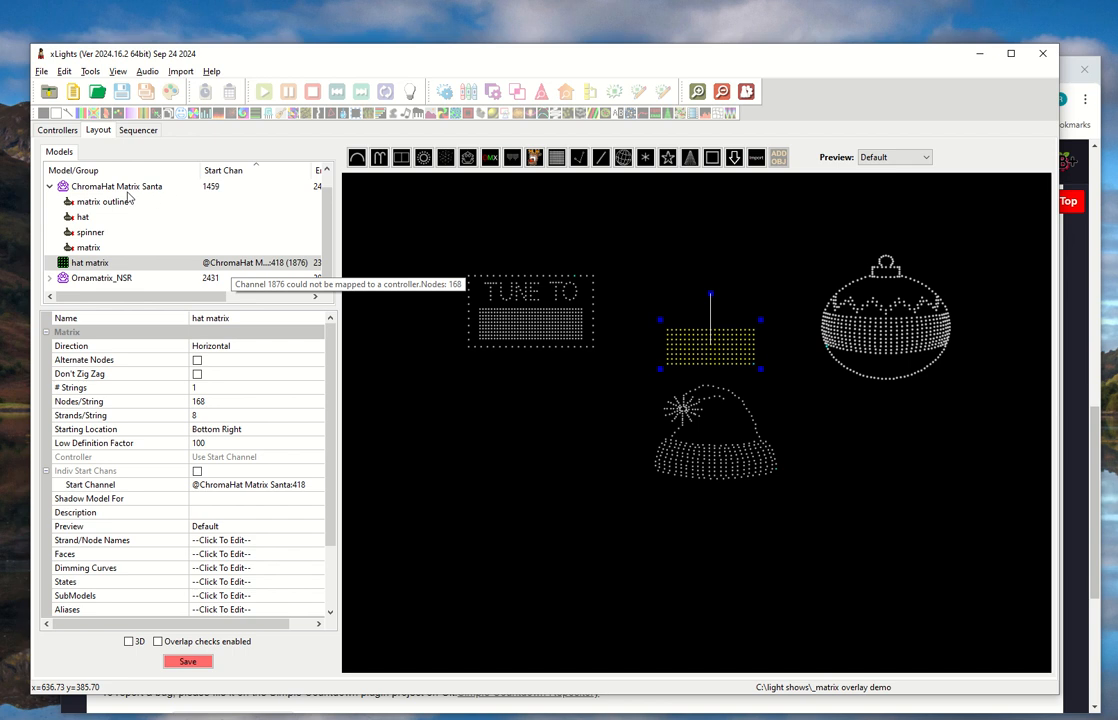
scroll(210, 198, up, 1)
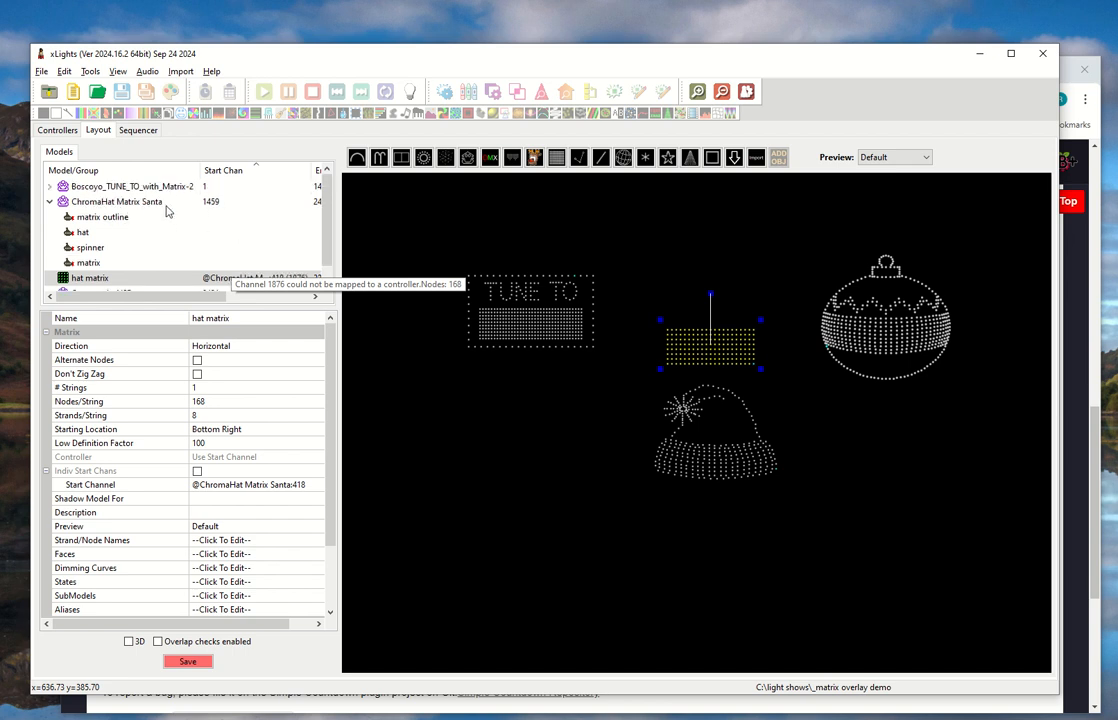
scroll(210, 200, down, 1)
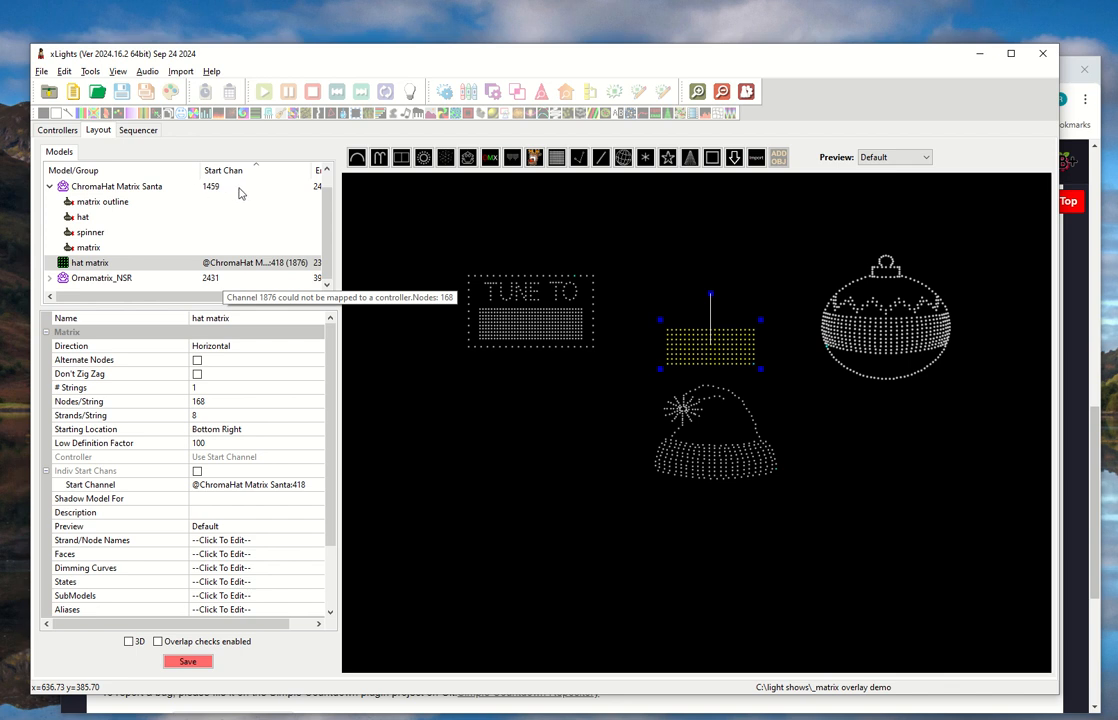
click(207, 265)
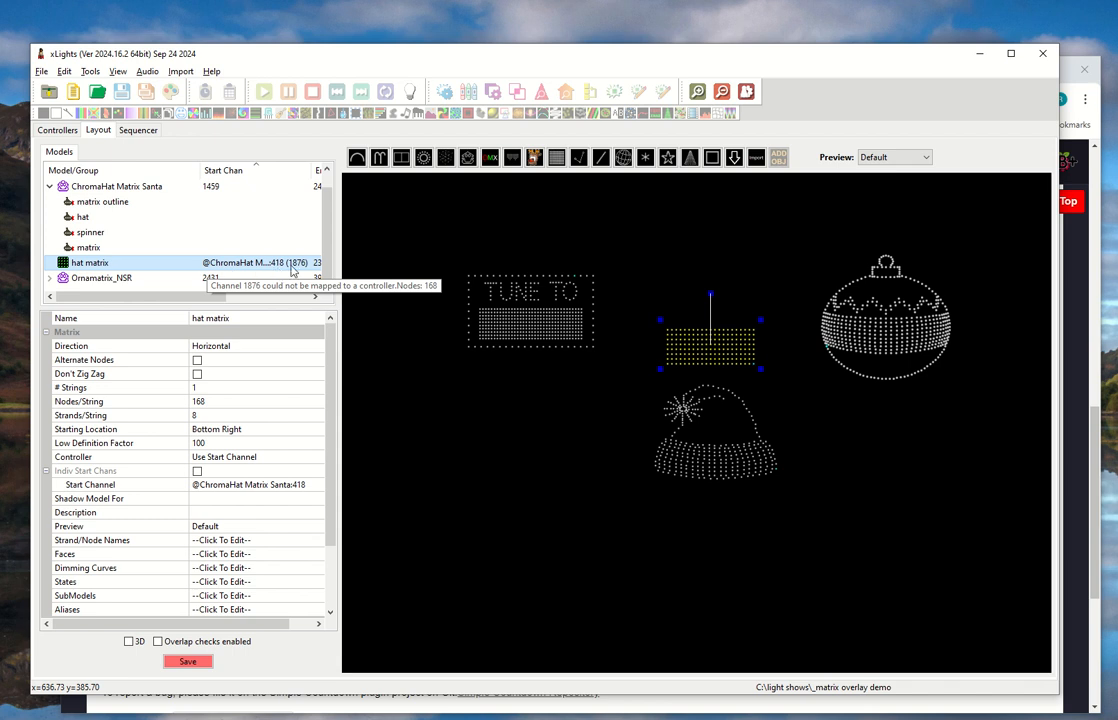
drag(215, 299, 271, 300)
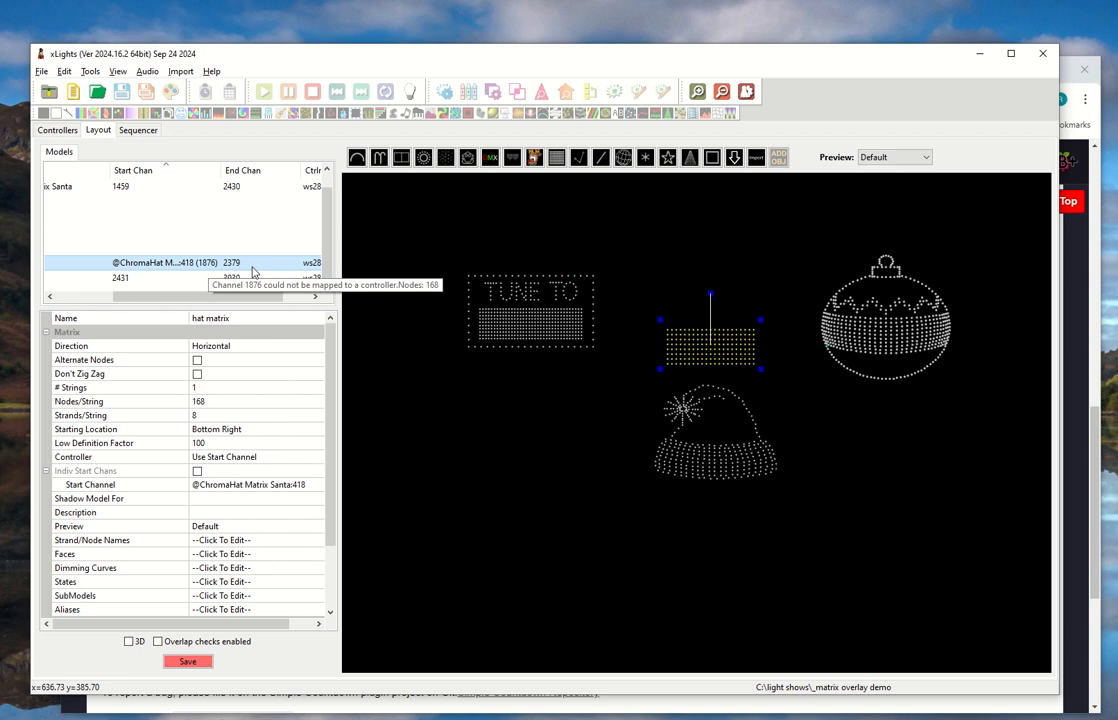
click(235, 186)
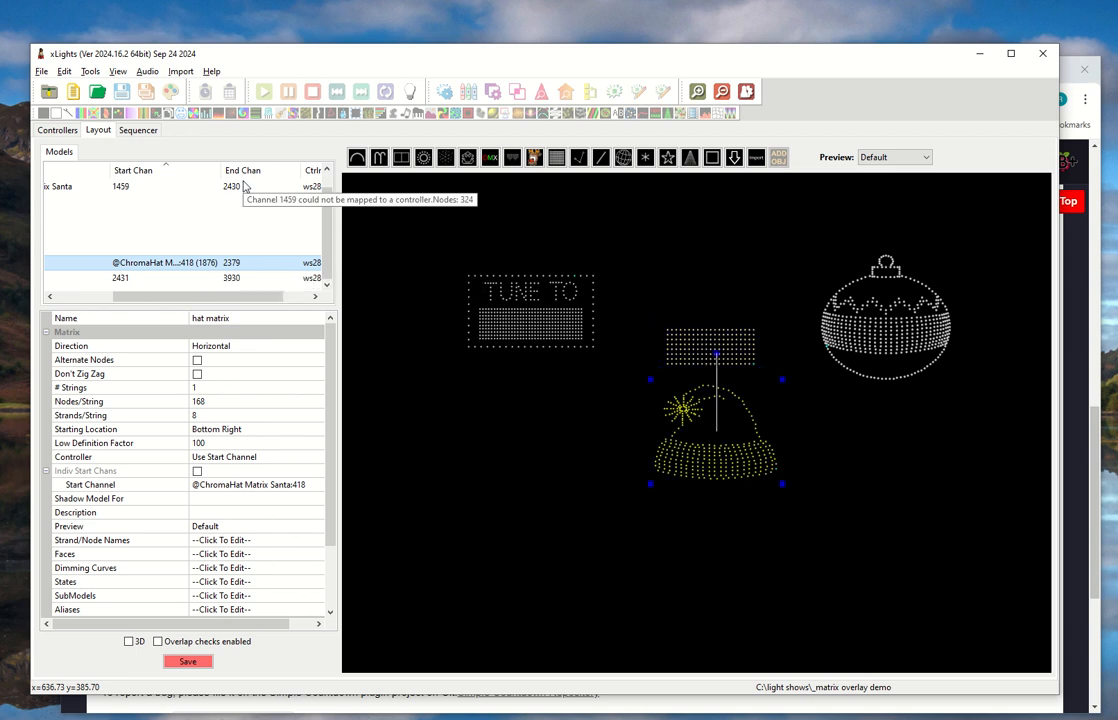
click(237, 263)
- Examine the pixel numbering of the matrix rows in the ChromaHat Matrix Santa's enlarged Wiring View, and close the view
click(695, 445)
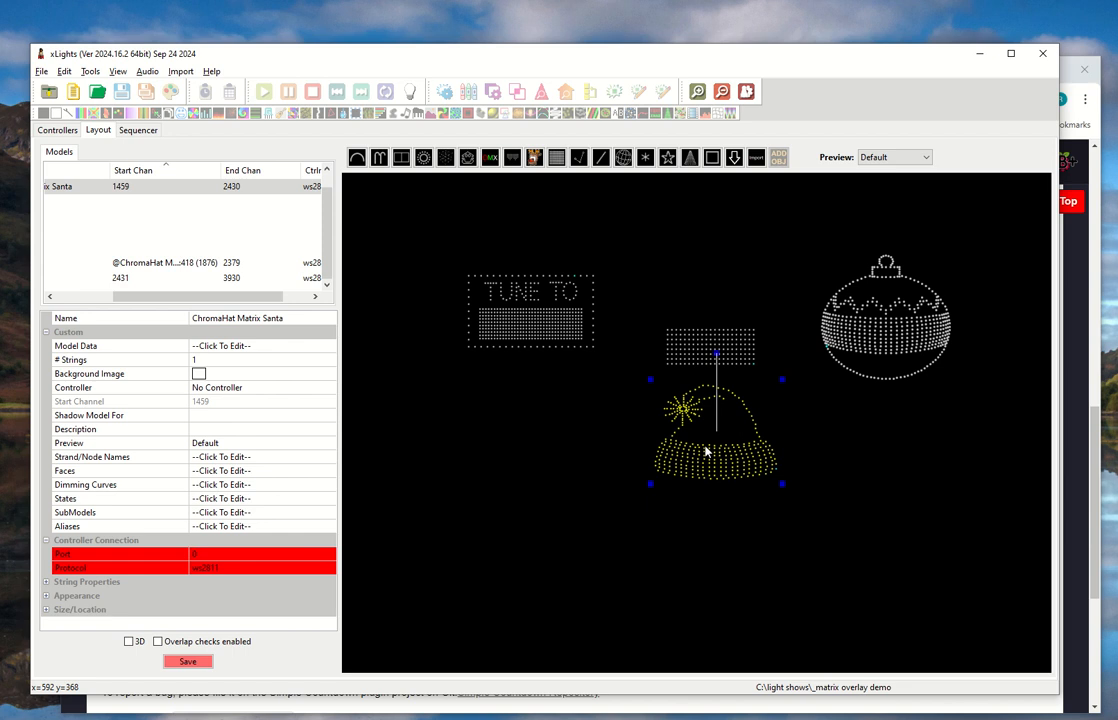
right_click(695, 440)
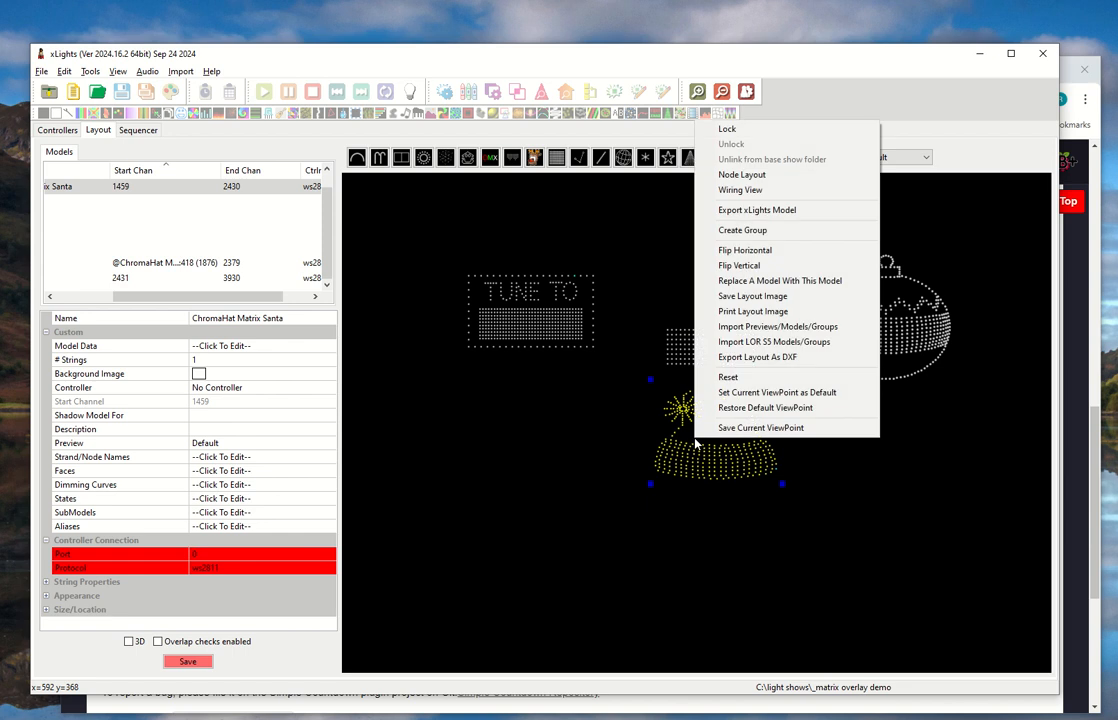
click(755, 190)
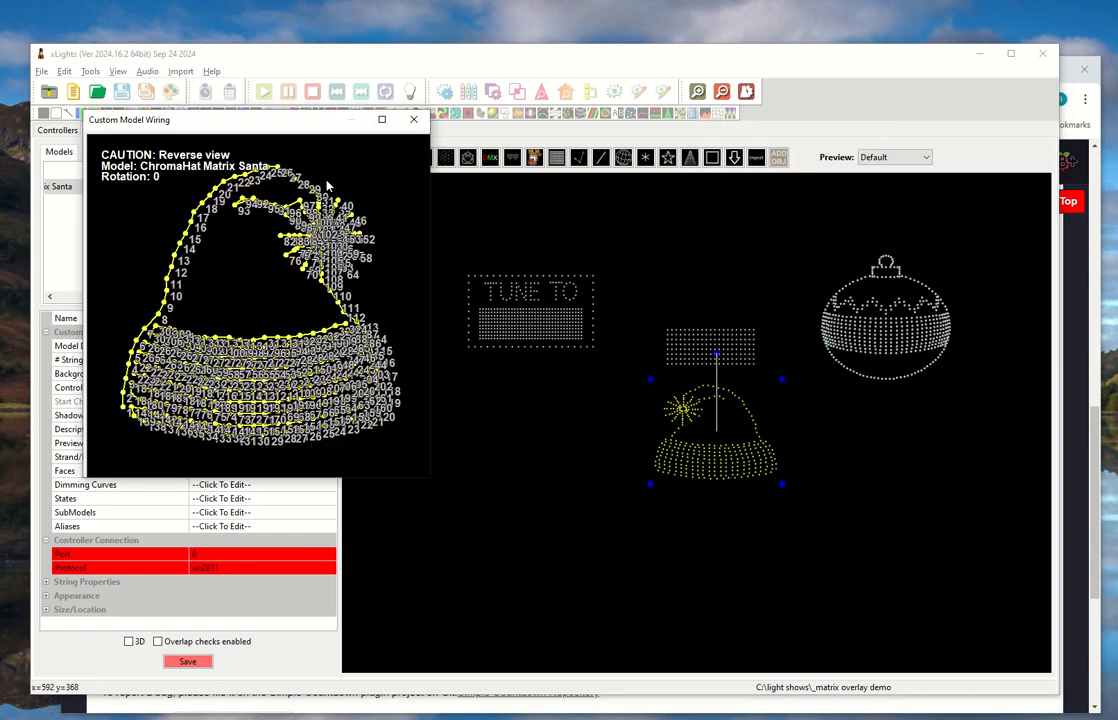
click(381, 119)
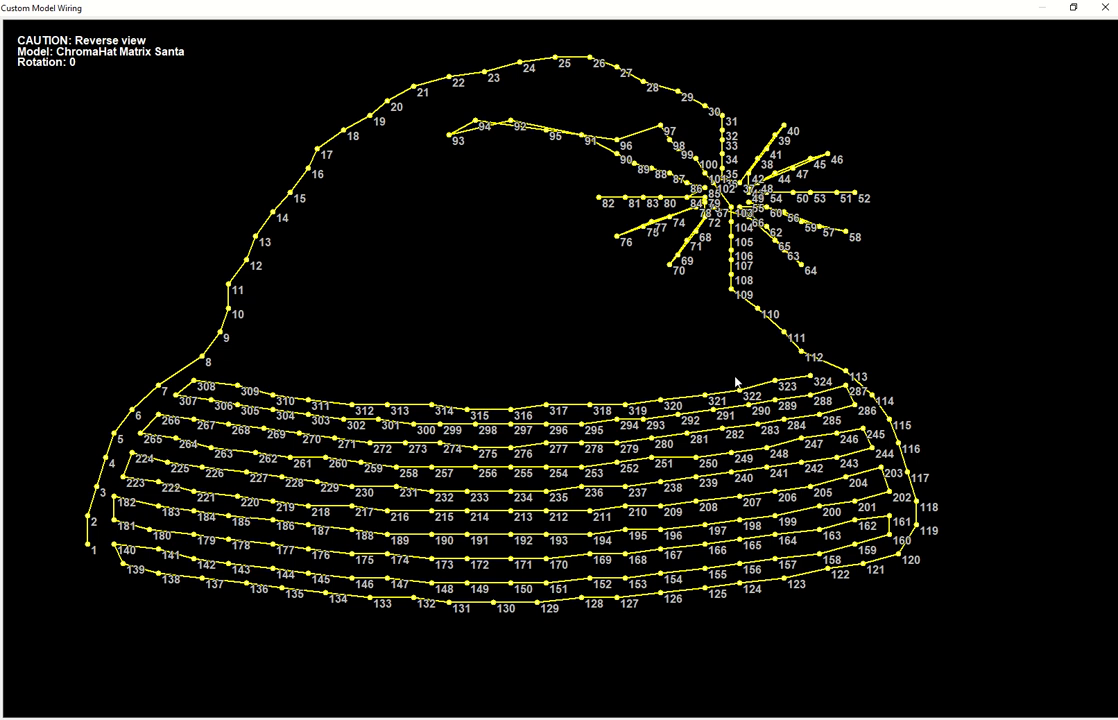
click(1102, 7)
- Inspect up close which hat pixels belong to the ChromaHat Matrix Santa's "matrix" submodel
scroll(726, 480, up, 2)
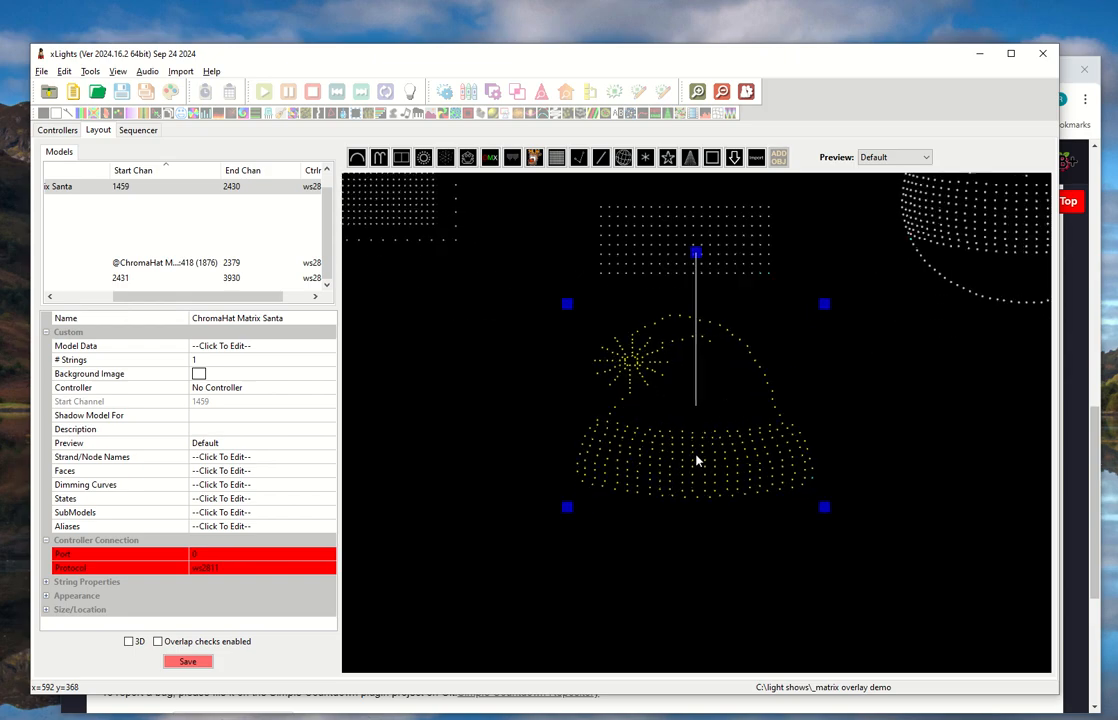
drag(207, 297, 149, 297)
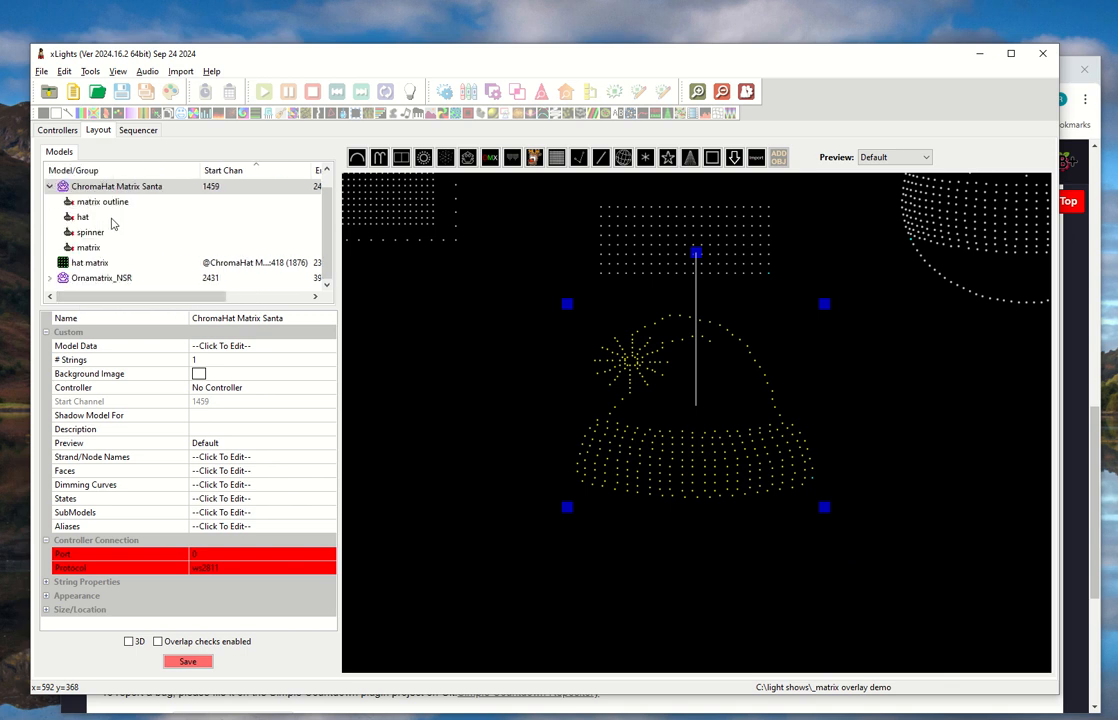
click(50, 187)
click(49, 200)
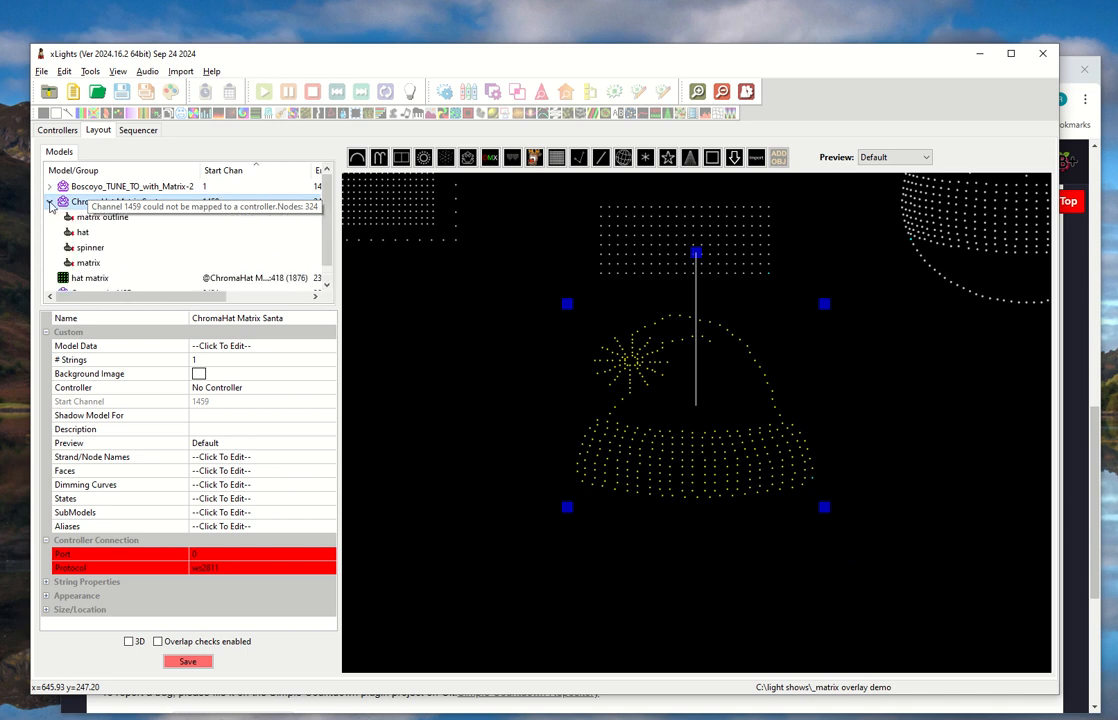
click(78, 263)
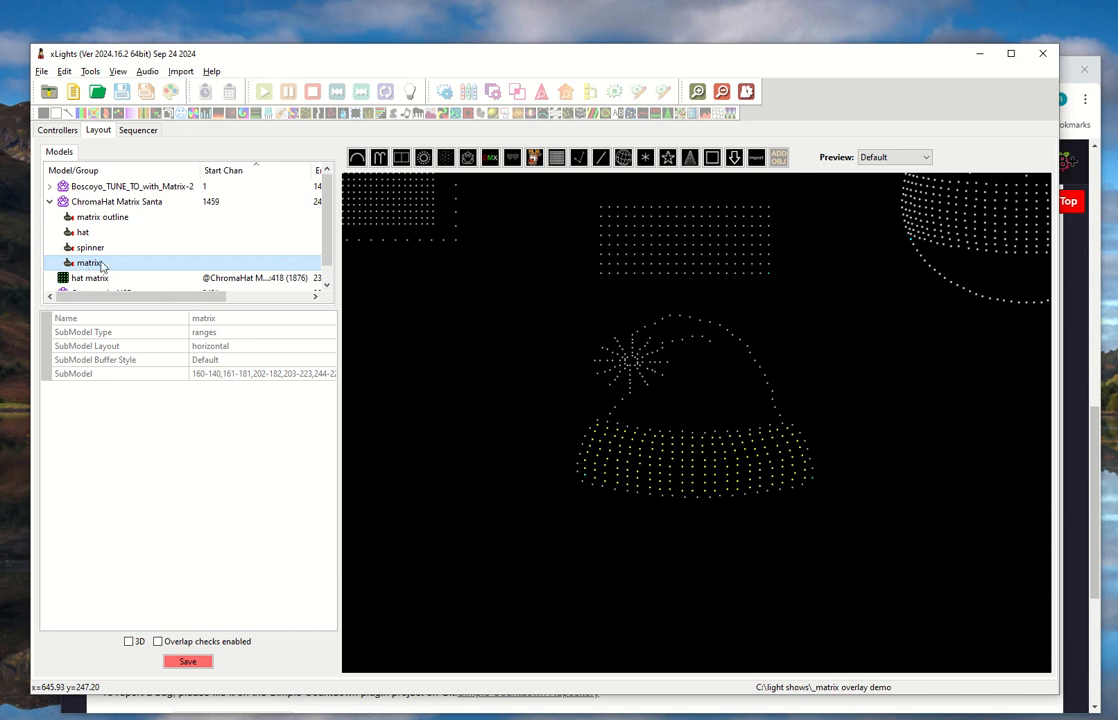
scroll(710, 460, up, 4)
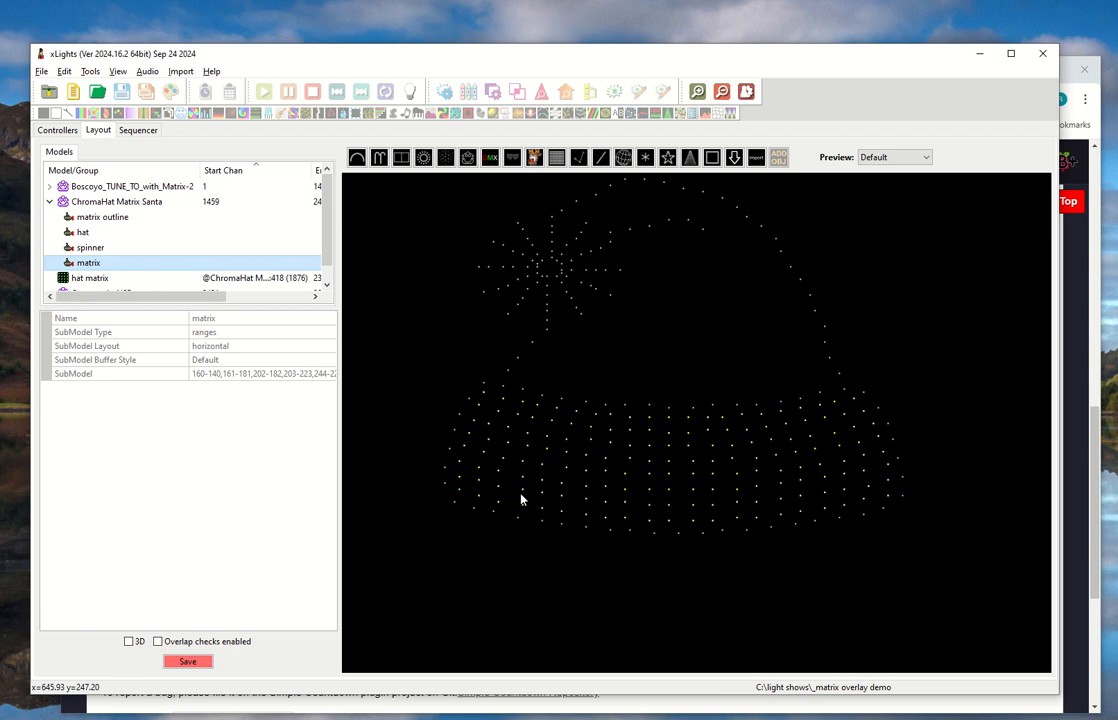
scroll(610, 485, down, 1)
- Check that the "hat matrix" channel range lies within the ChromaHat Matrix Santa's range, leaving "hat matrix" selected
click(190, 291)
drag(190, 297, 222, 292)
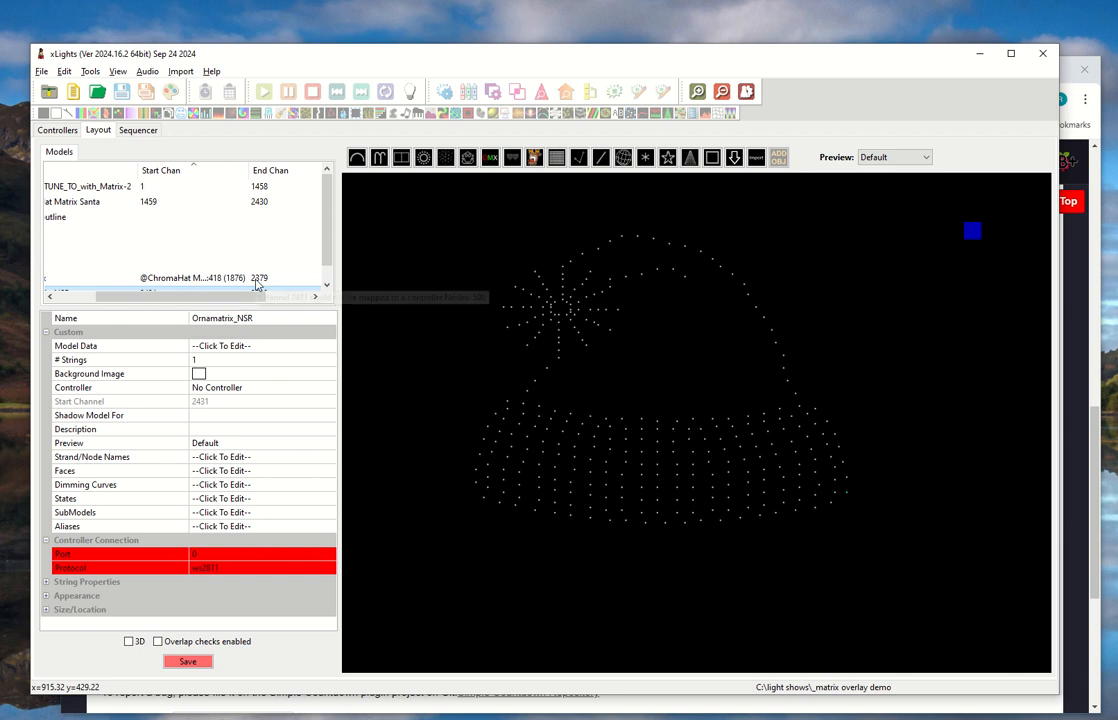
click(257, 277)
click(266, 202)
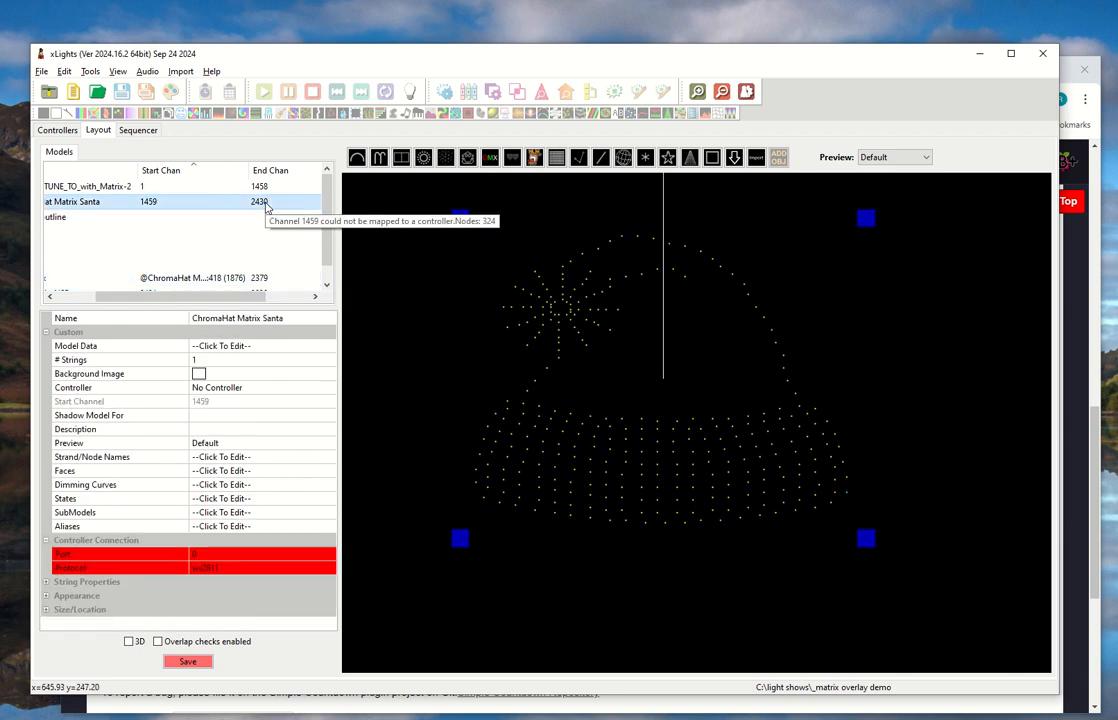
click(264, 275)
click(263, 203)
click(211, 278)
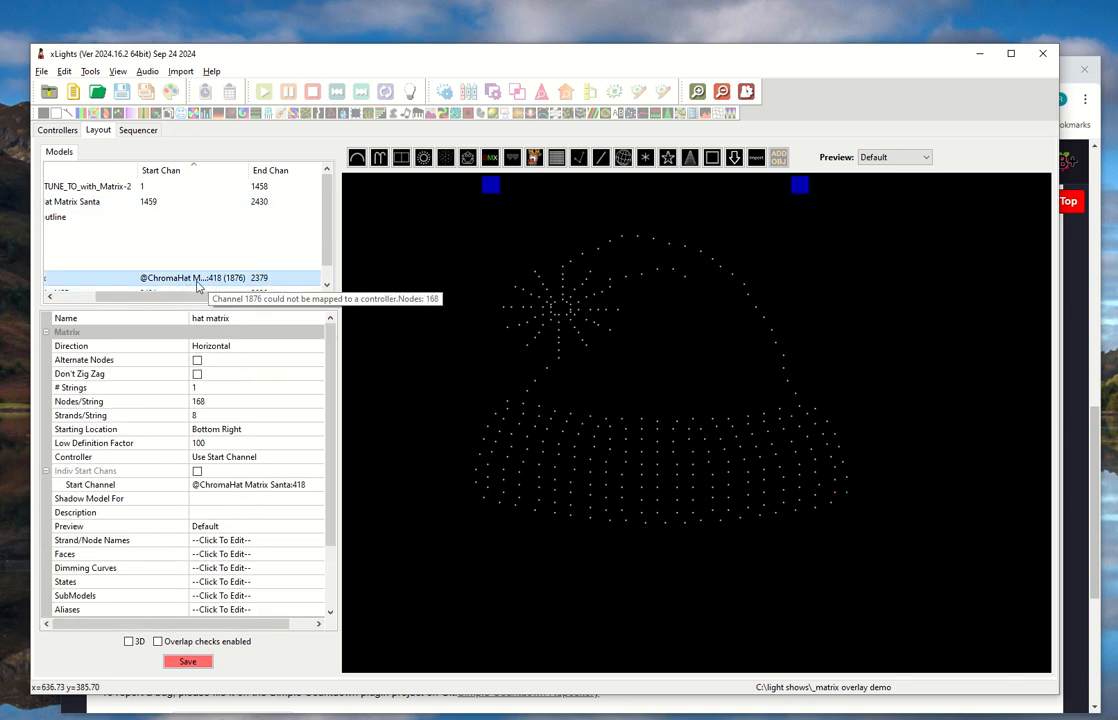
drag(198, 297, 194, 297)
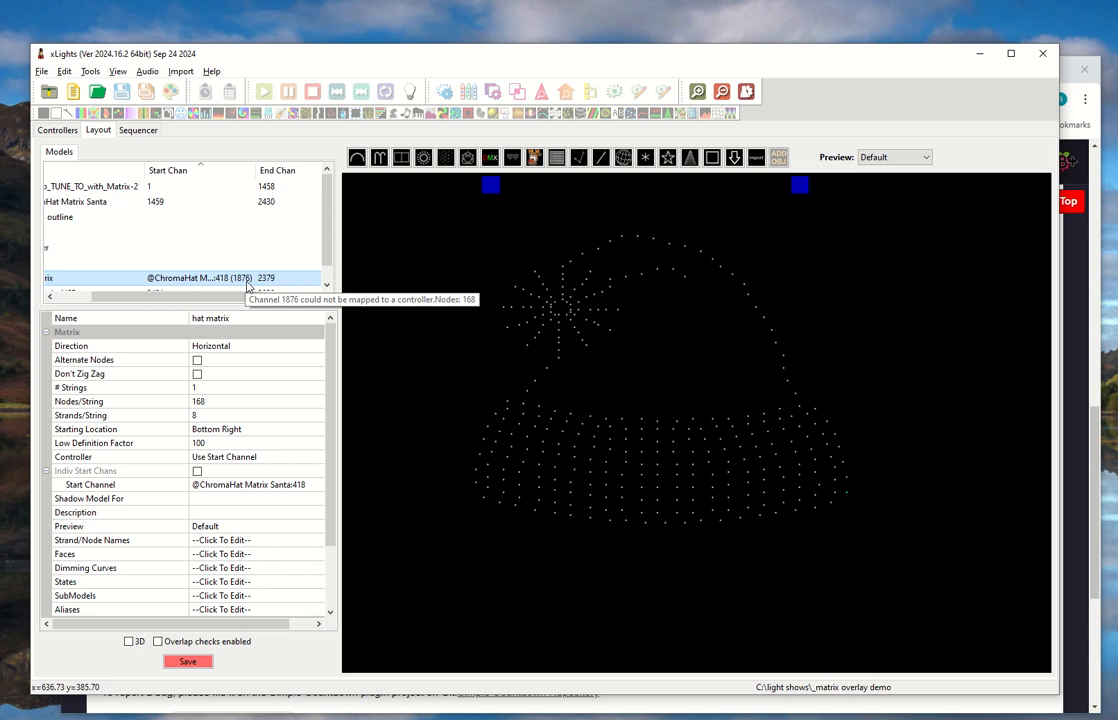
drag(178, 299, 68, 298)
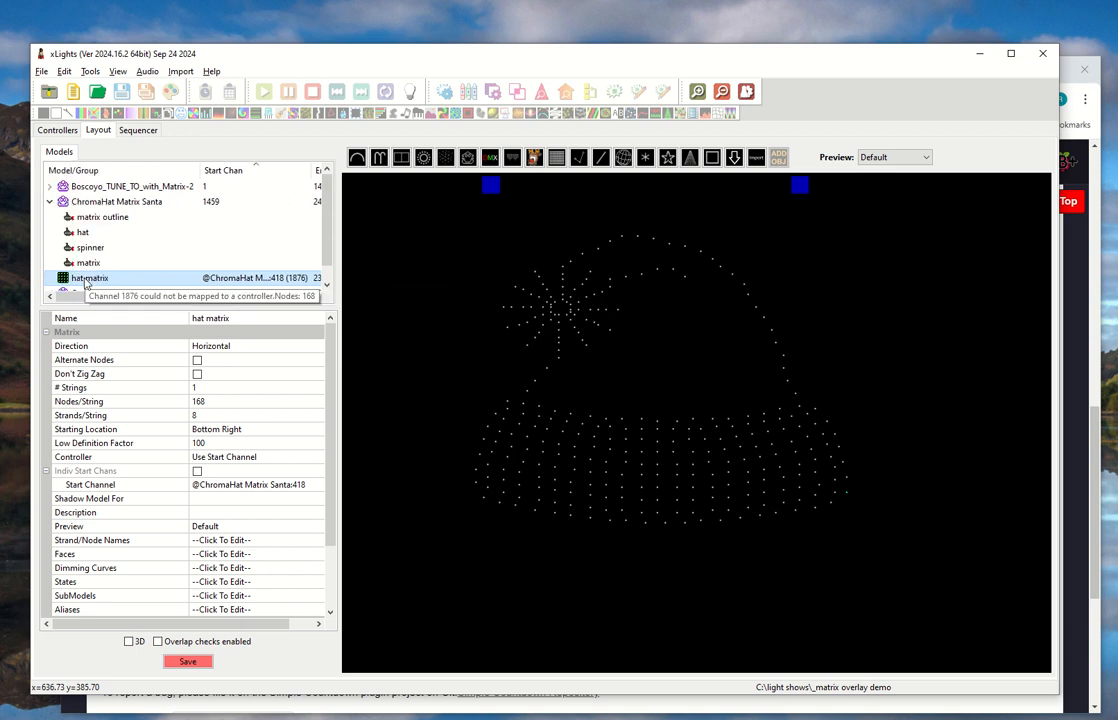
- Compare the ChromaHat Matrix Santa with "hat matrix" in the whole layout, and collapse the hat's submodel list
scroll(85, 283, down, 1)
scroll(544, 387, down, 5)
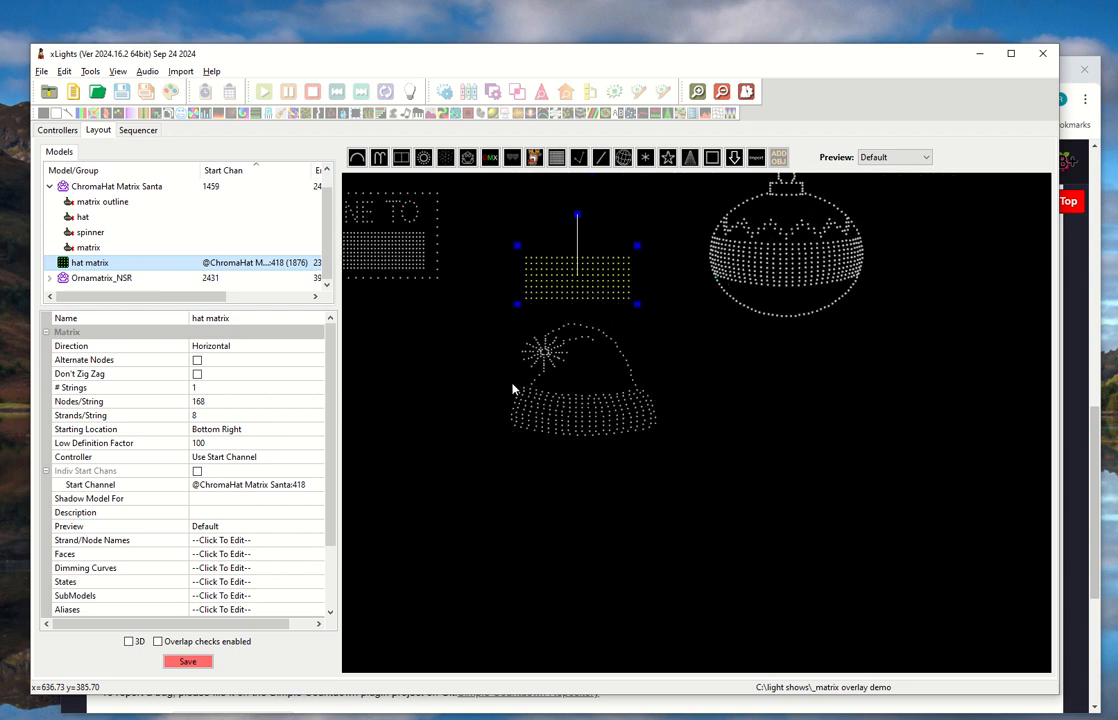
scroll(495, 385, down, 2)
drag(423, 386, 534, 396)
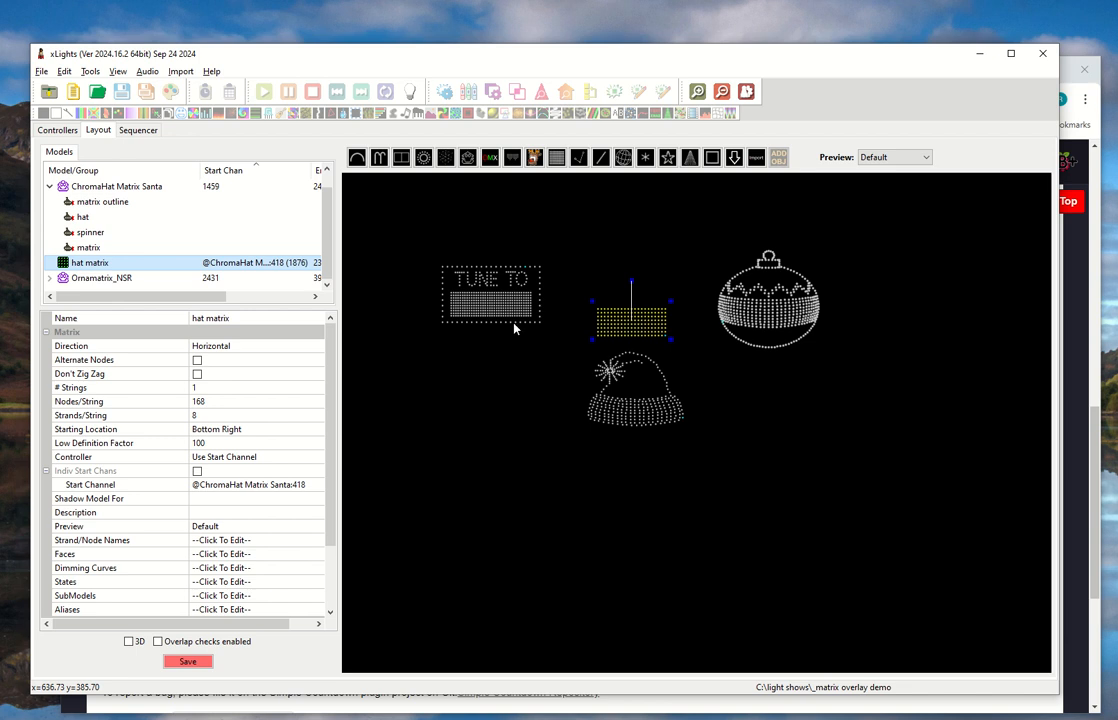
click(634, 418)
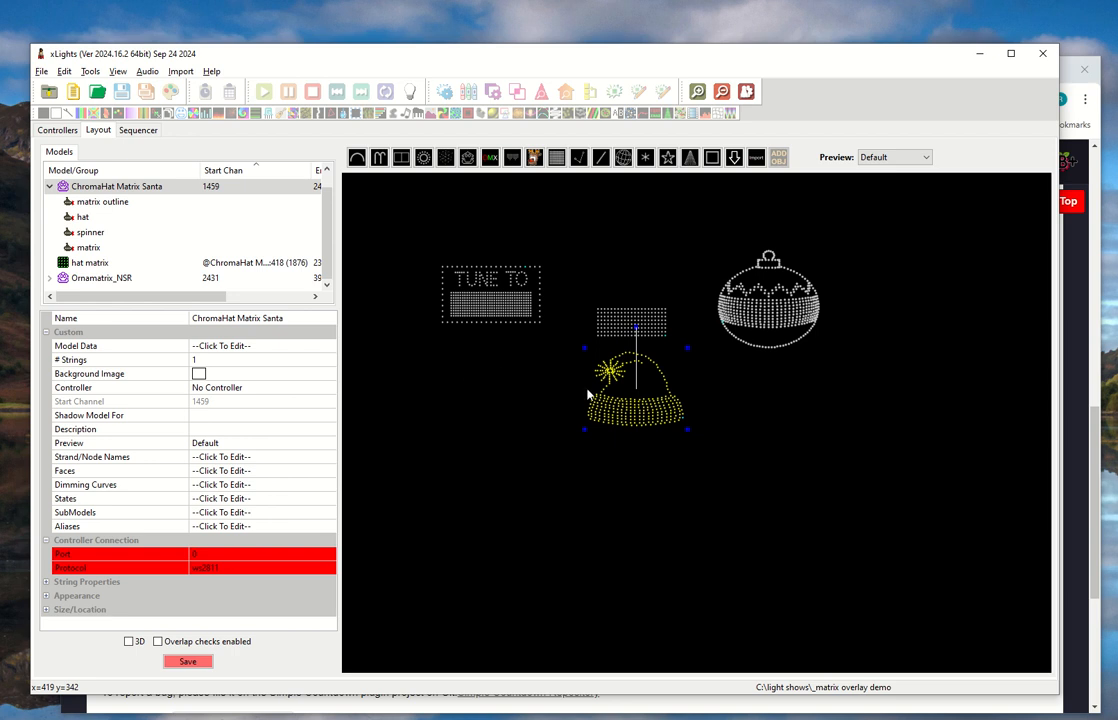
click(631, 322)
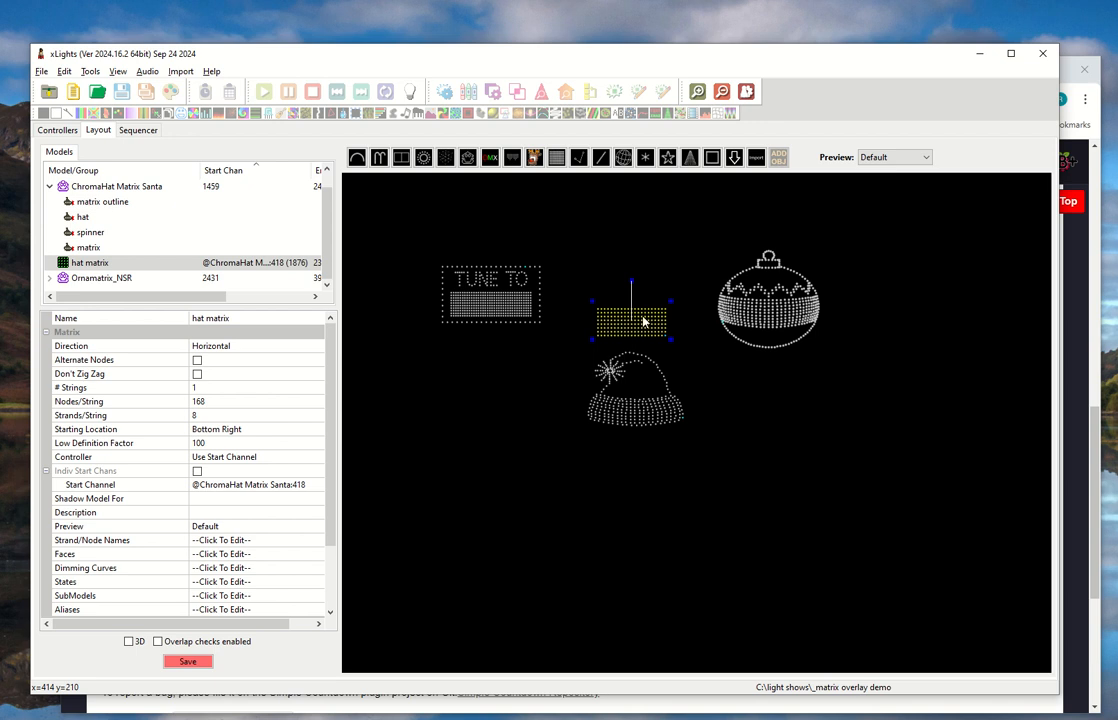
click(645, 412)
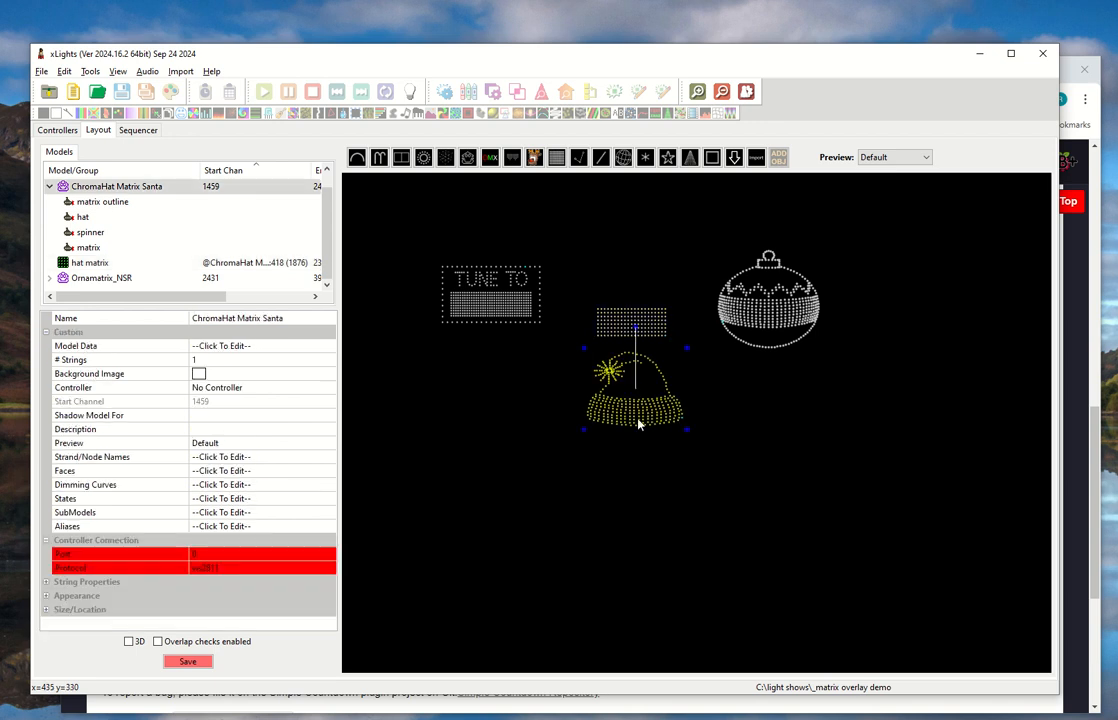
click(49, 186)
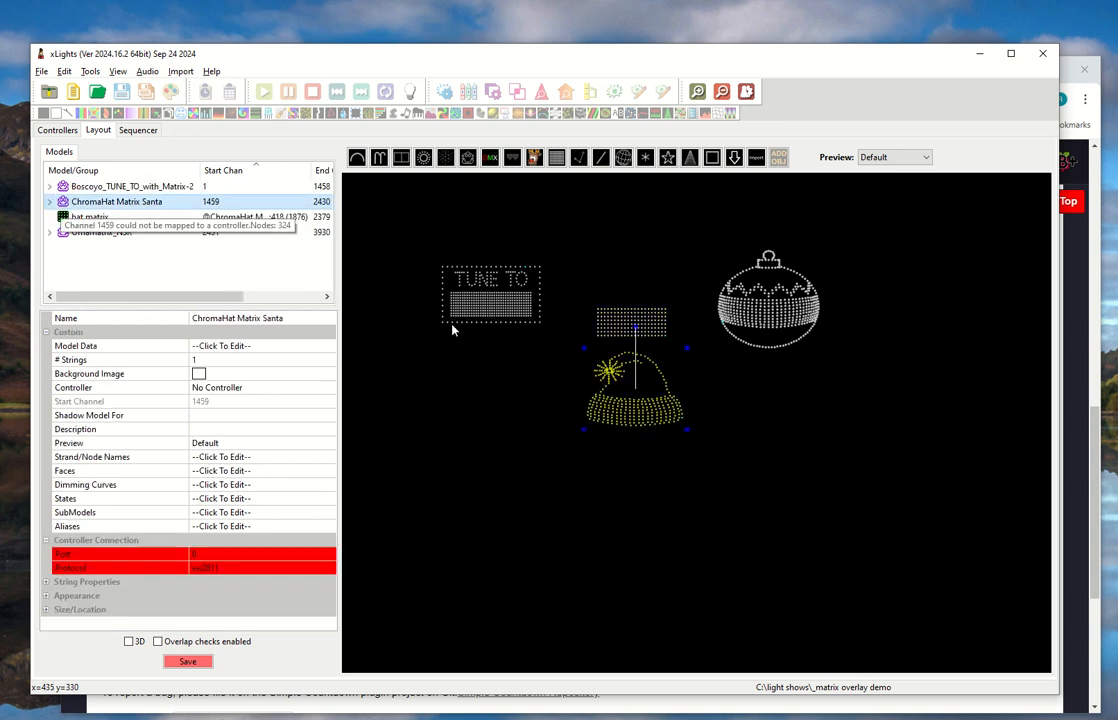
- Make the ChromaHat Matrix Santa a shadow model for "hat matrix", and deselect the model
mouse_move(562, 6)
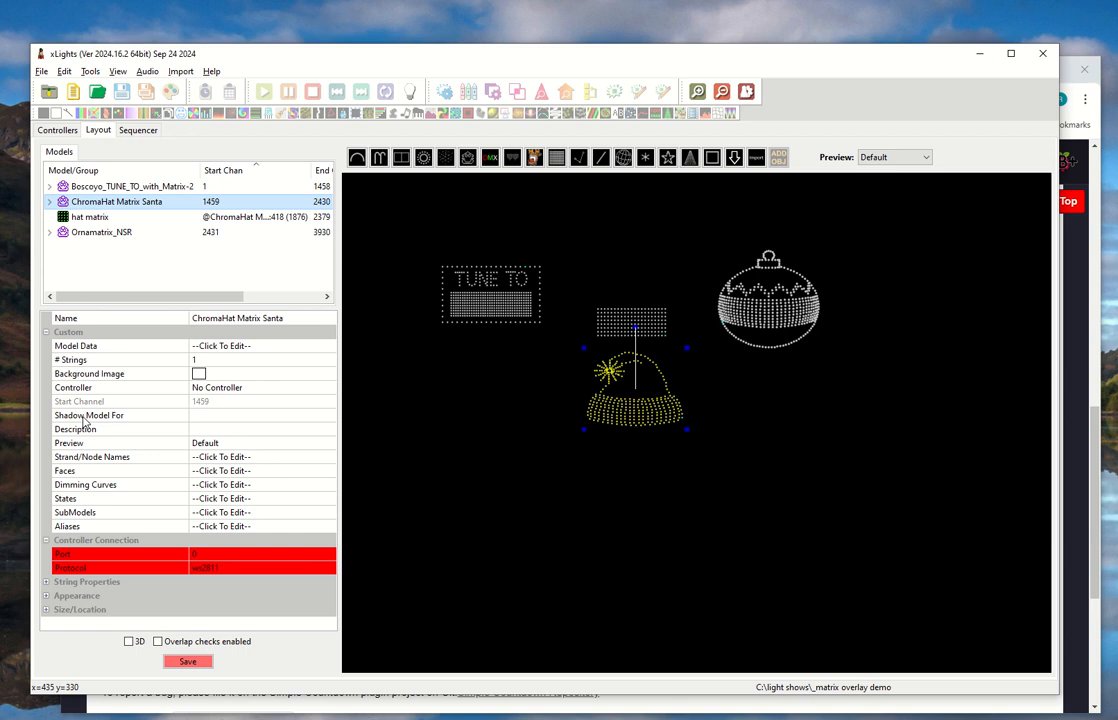
click(85, 416)
click(230, 415)
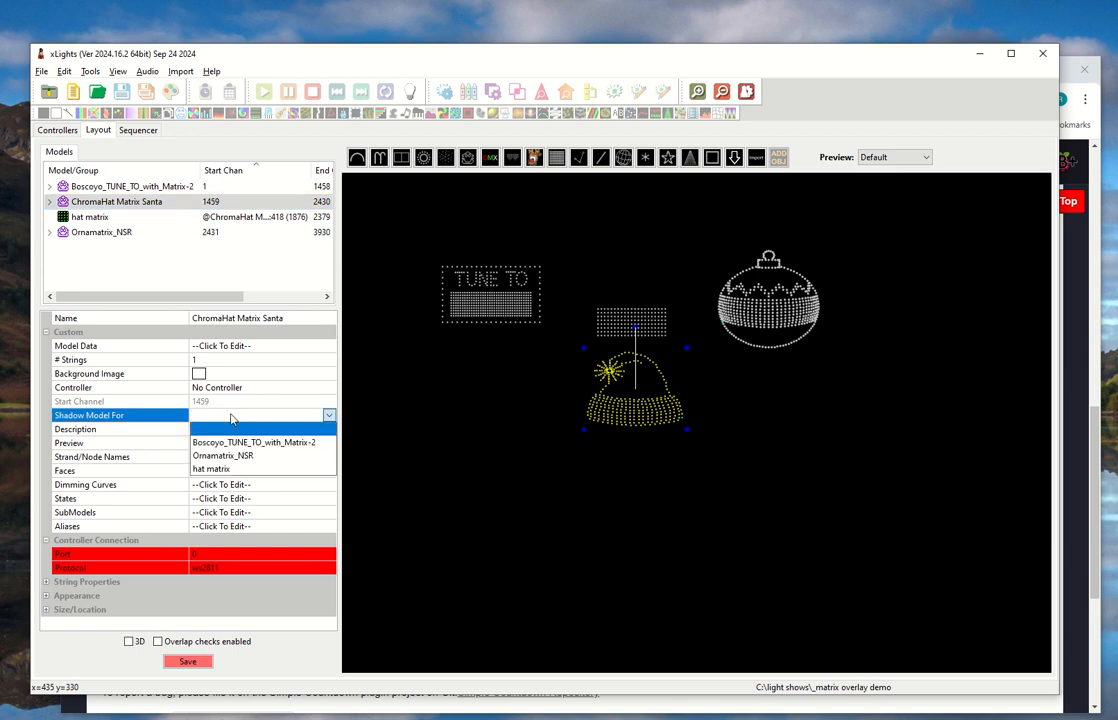
click(227, 470)
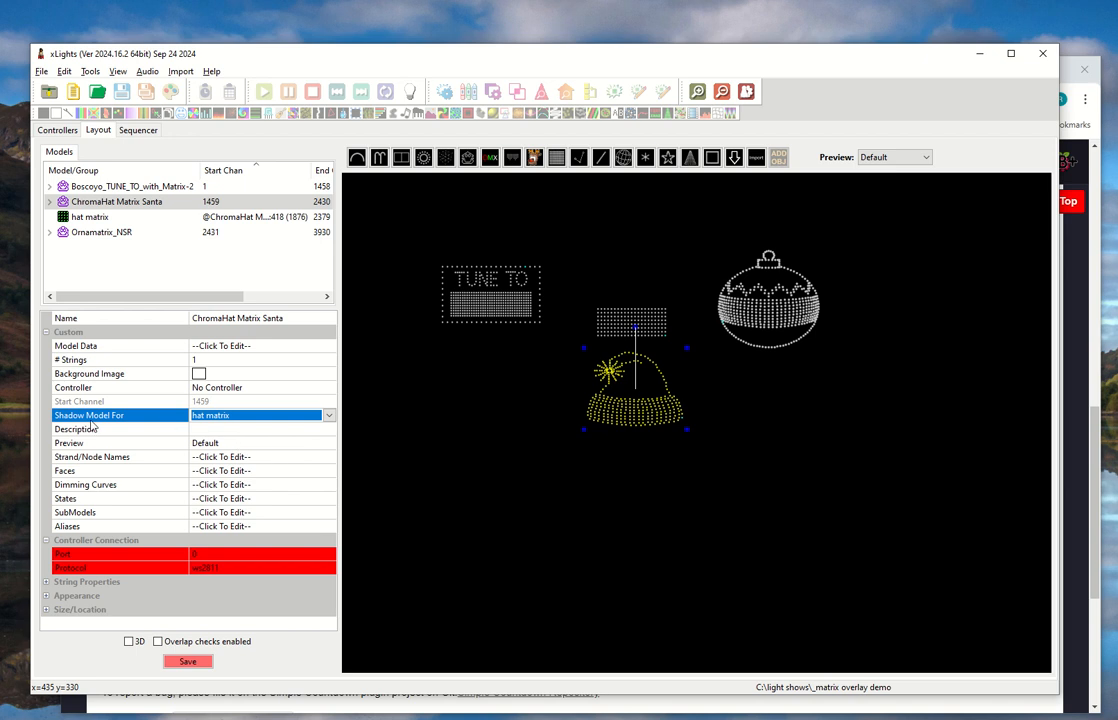
click(347, 457)
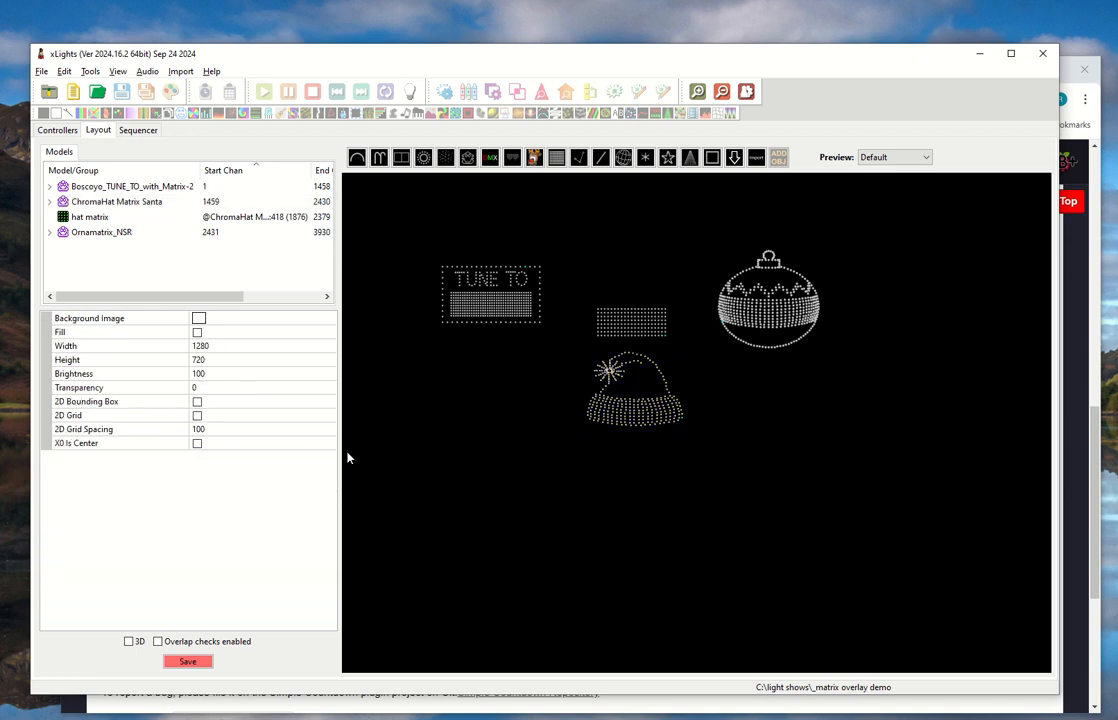
- Compare the shadow model settings, channel ranges and controller connections of "hat matrix" and the ChromaHat Matrix Santa
click(116, 222)
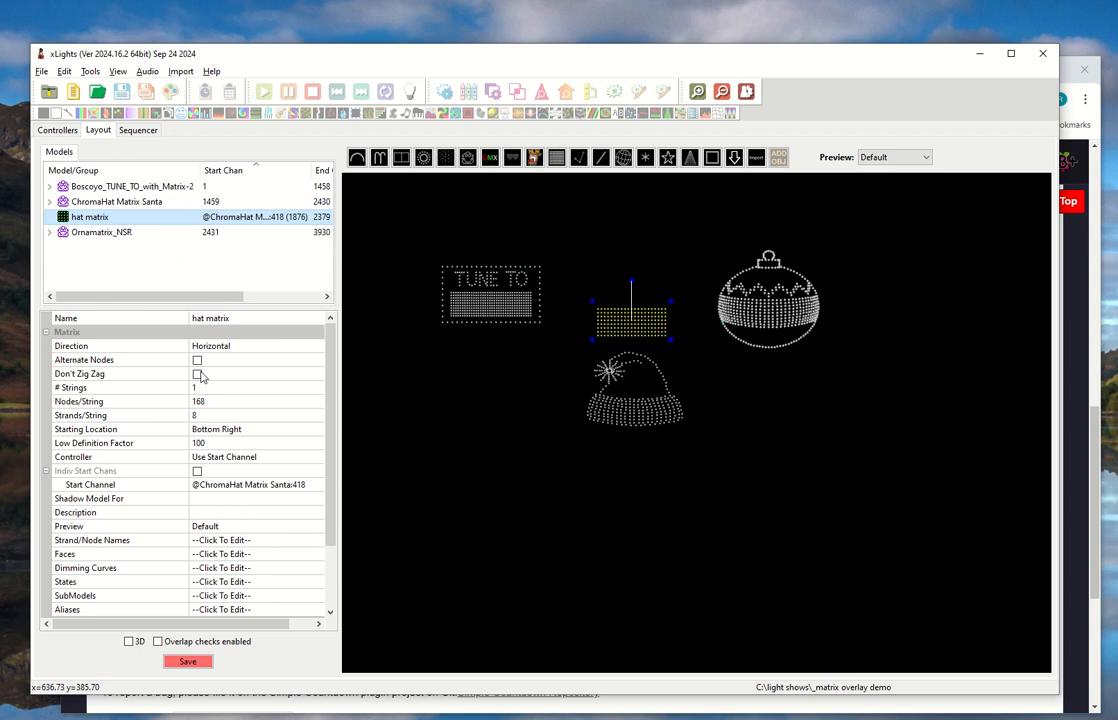
scroll(150, 452, down, 1)
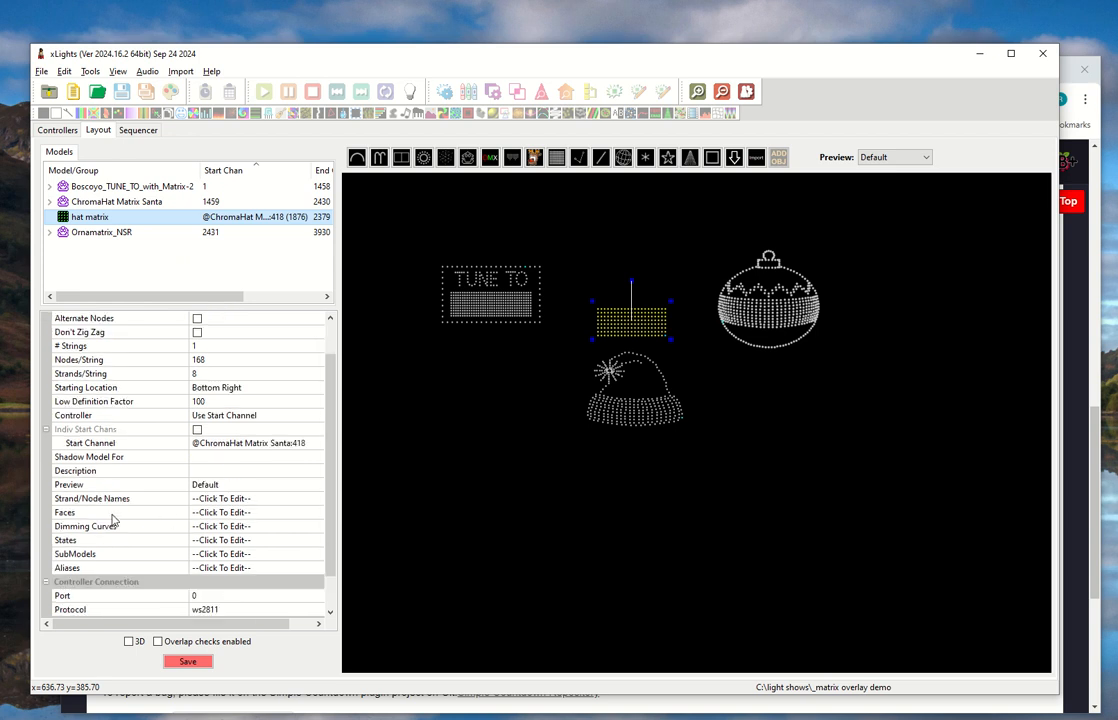
click(117, 202)
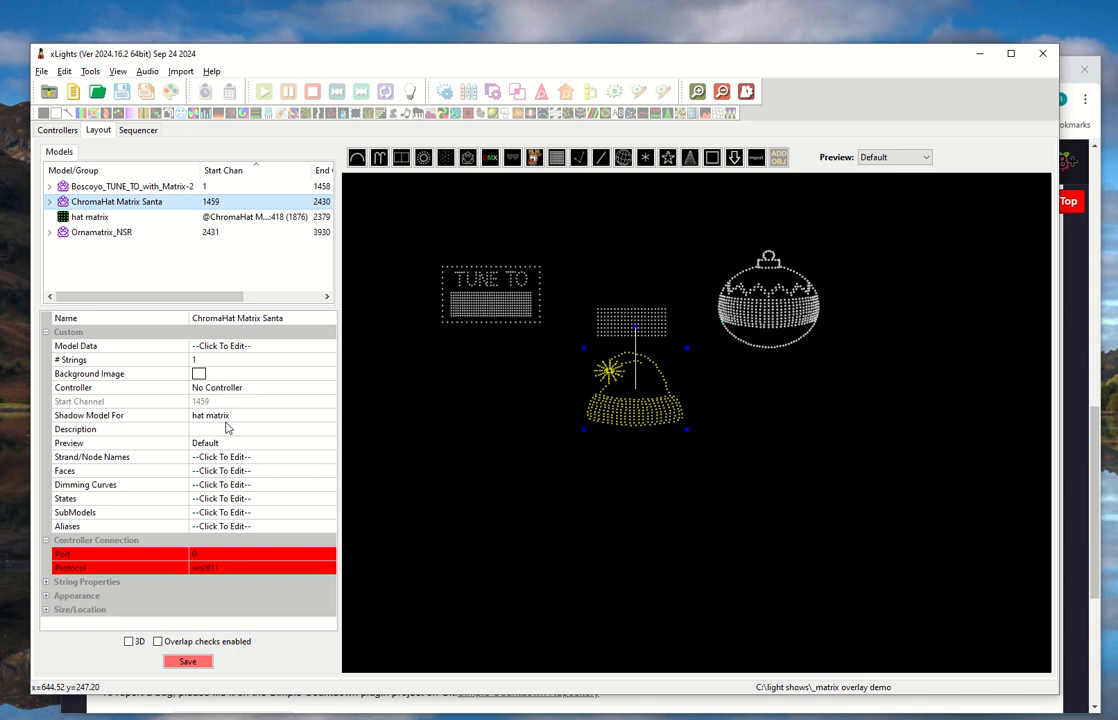
click(630, 324)
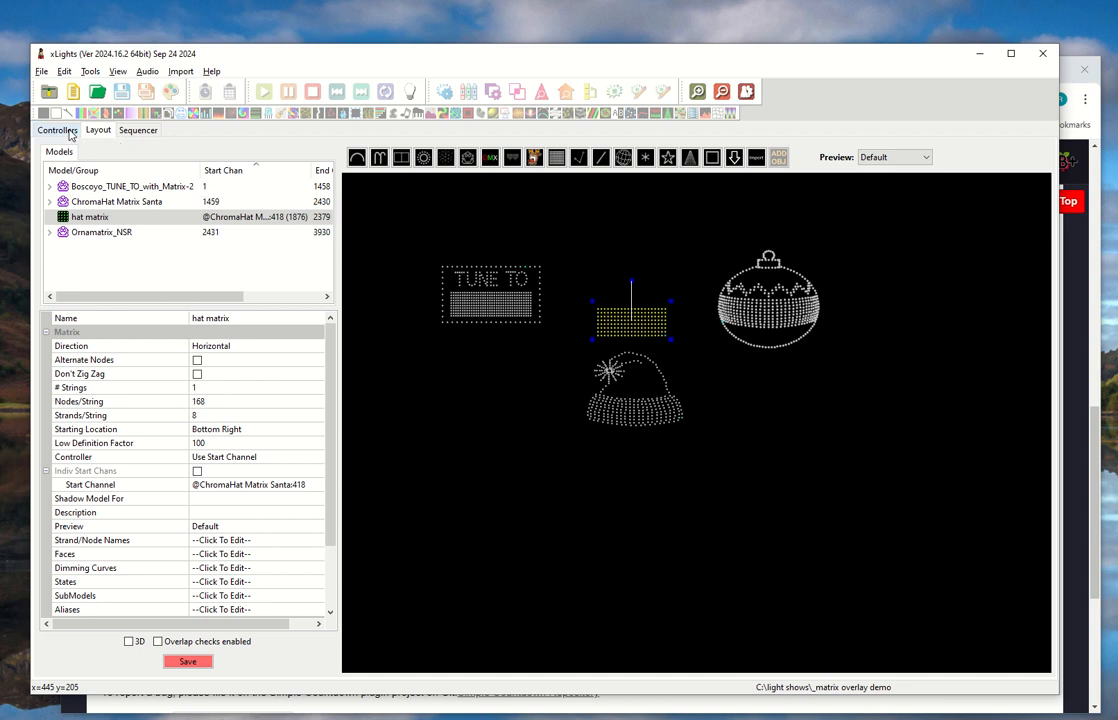
drag(158, 296, 221, 305)
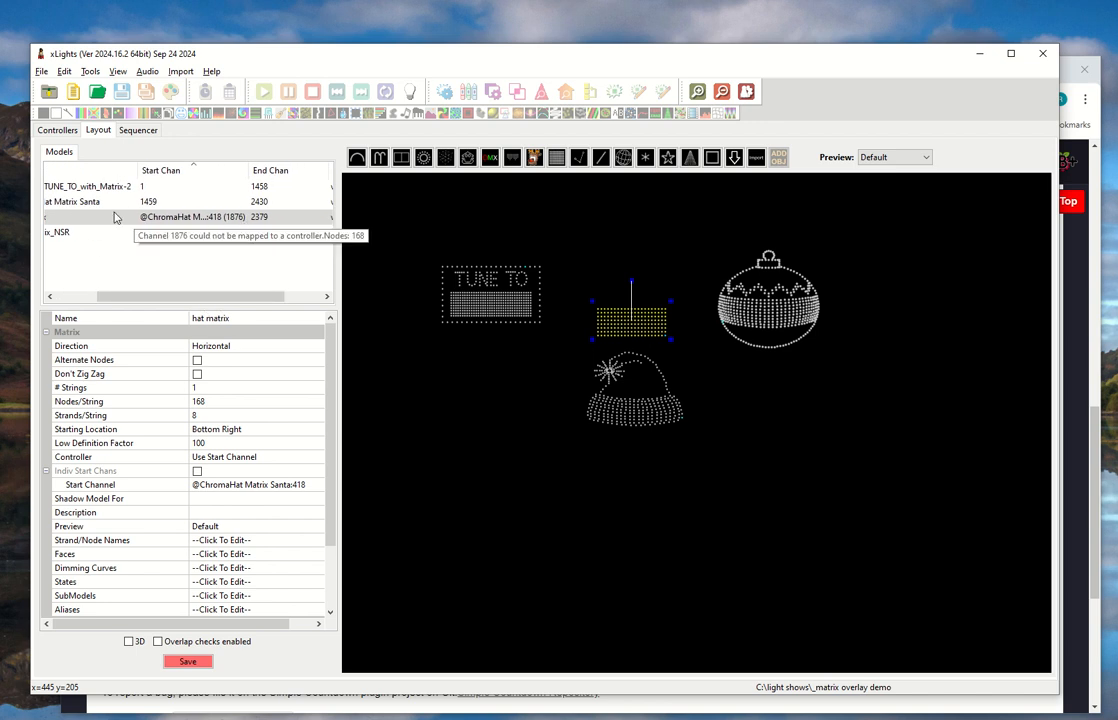
click(82, 201)
drag(166, 300, 199, 300)
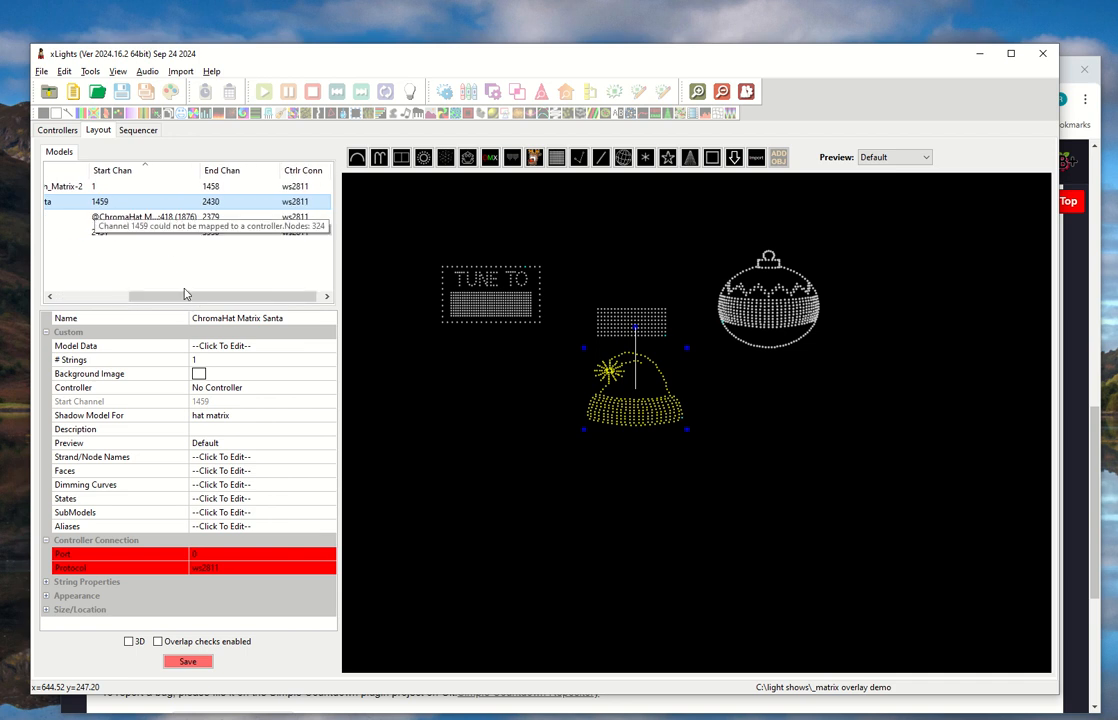
drag(198, 298, 107, 301)
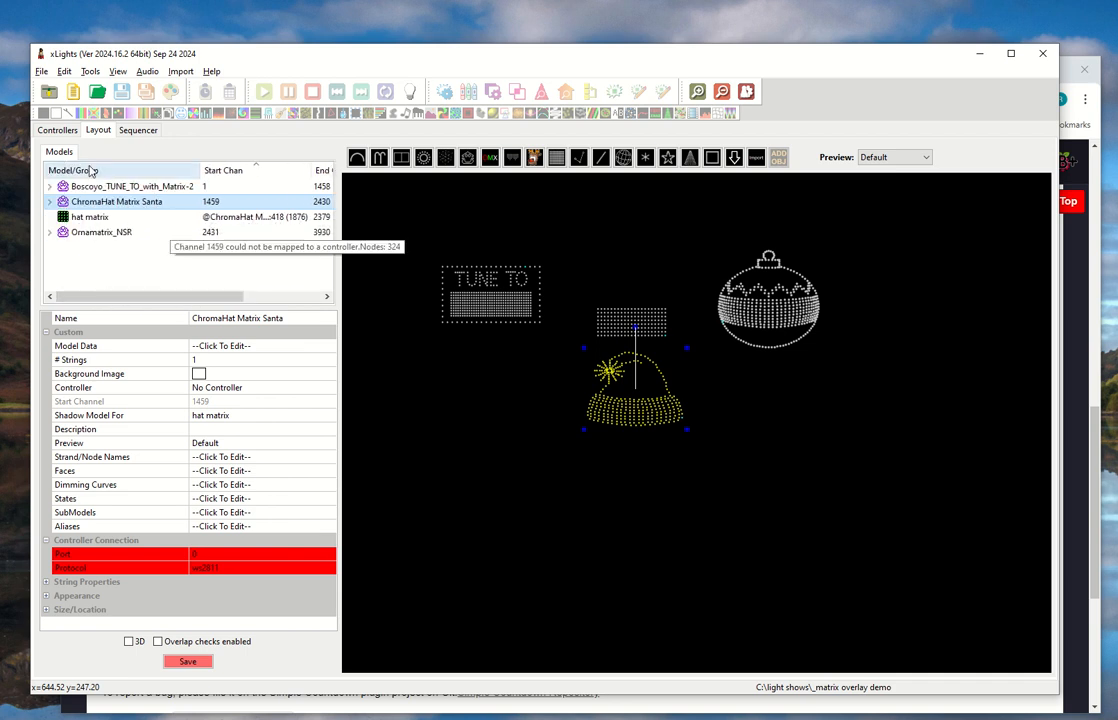
- Save the show's layout changes, and add an Ethernet controller named "fpp"
click(59, 129)
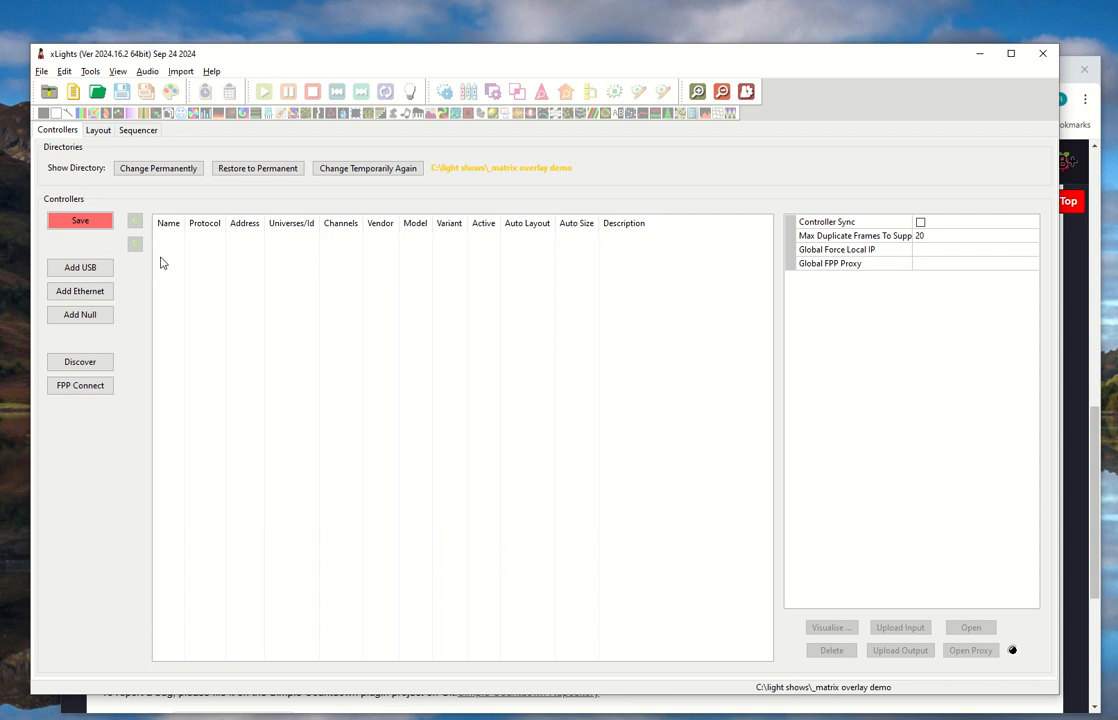
click(84, 223)
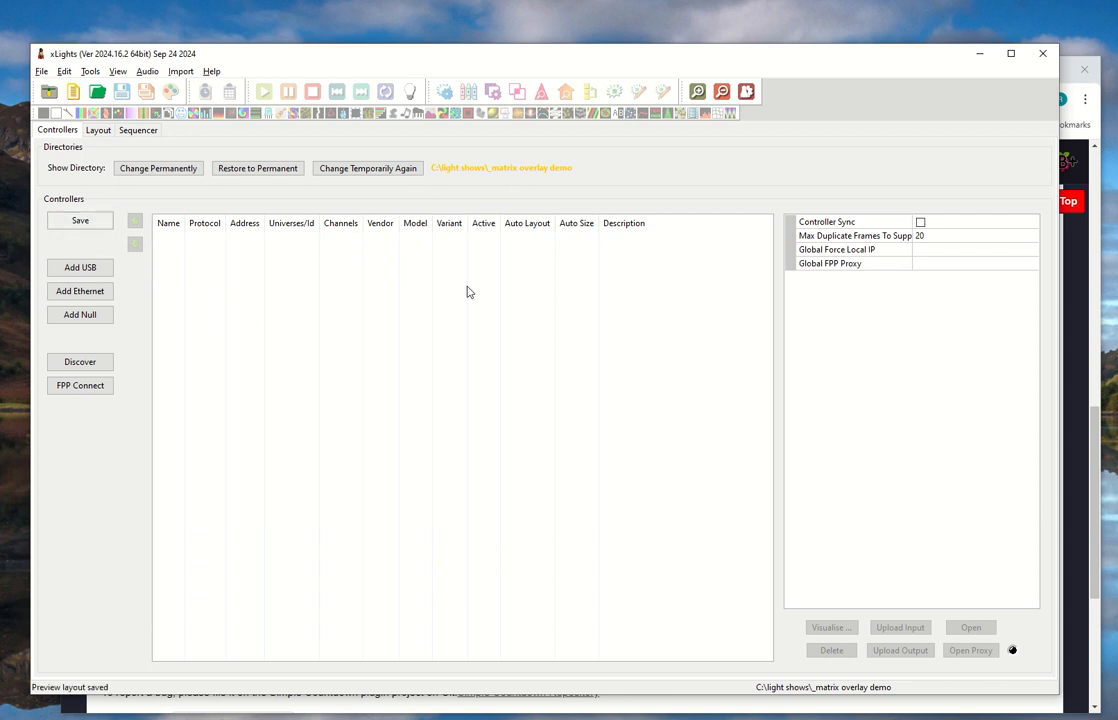
click(80, 291)
click(968, 224)
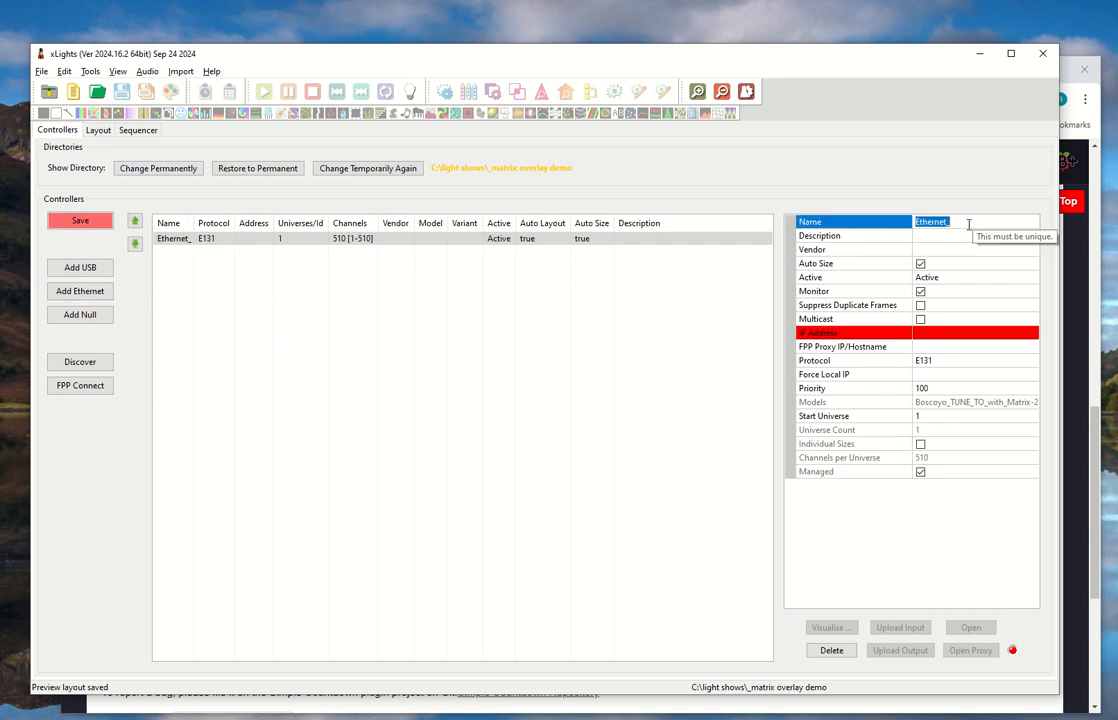
text(fpp)
key(Return)
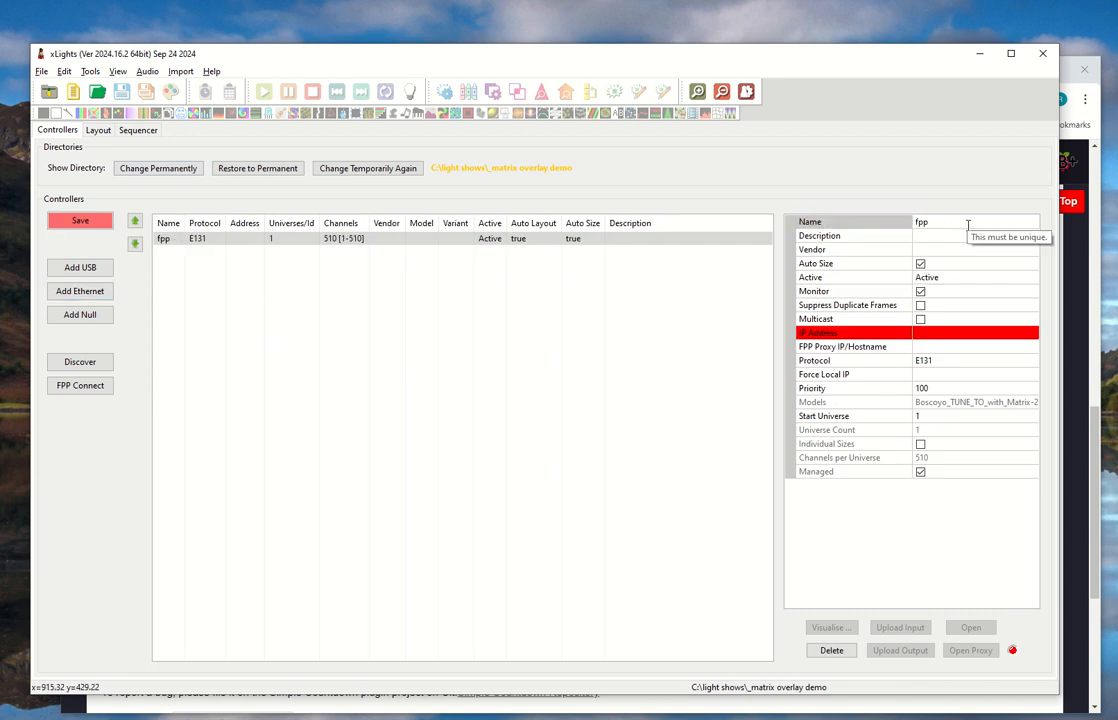
- Set the "fpp" controller's vendor to FPP and its model to Pi Hat
click(970, 251)
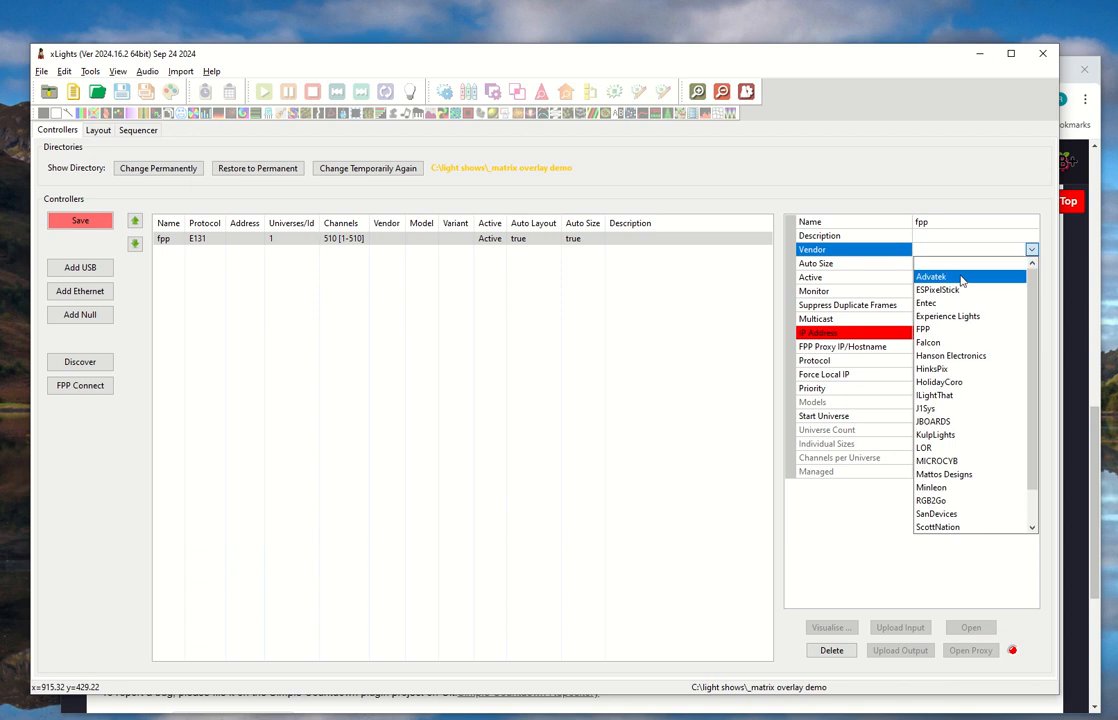
click(956, 329)
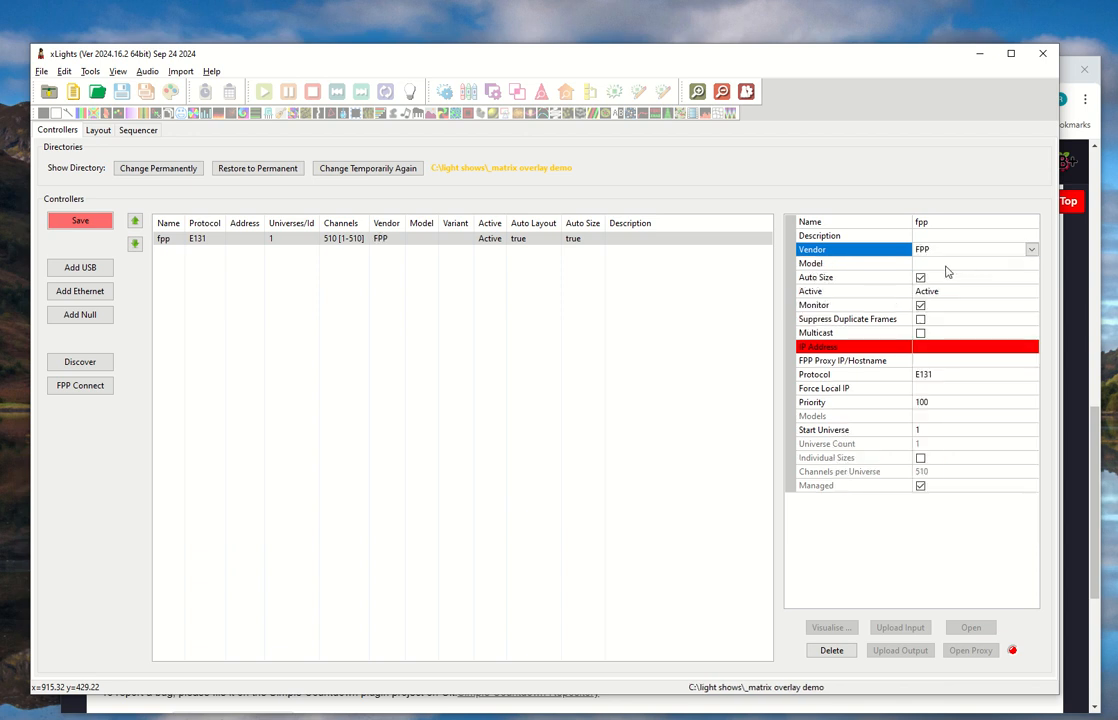
click(947, 264)
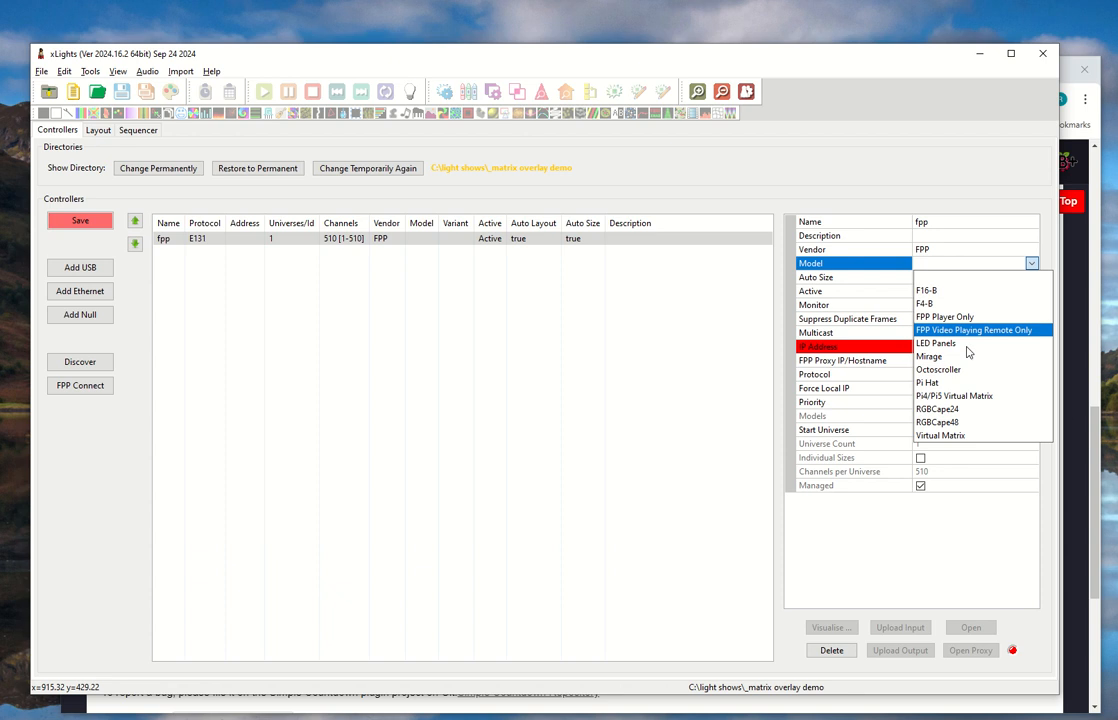
click(960, 382)
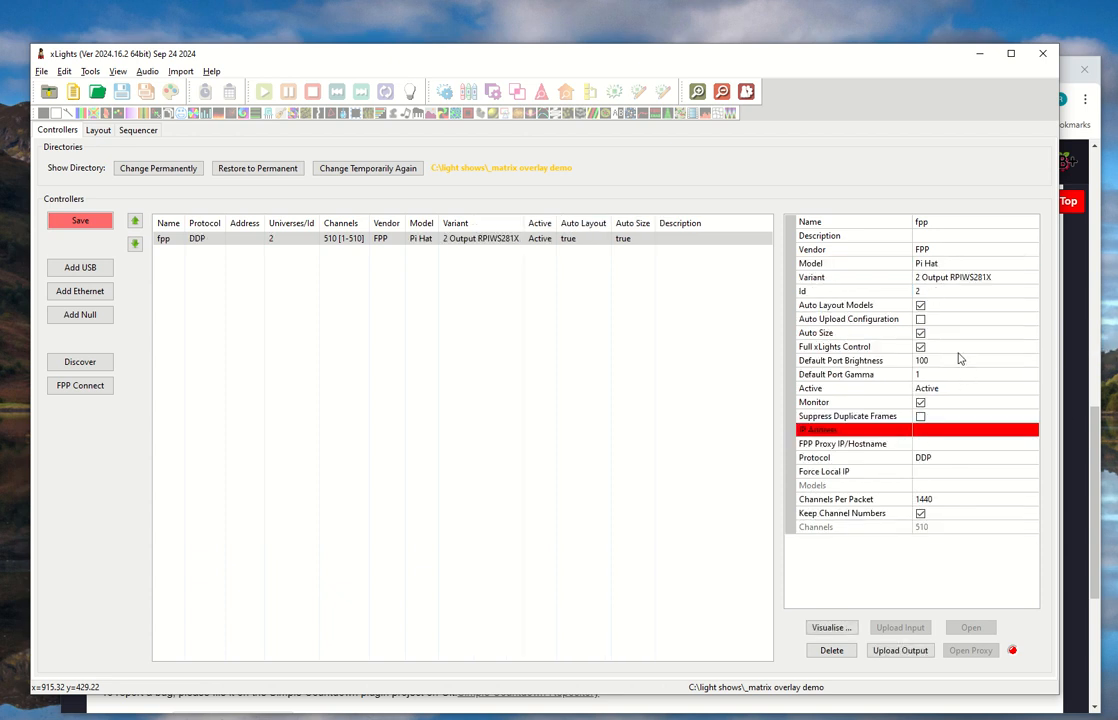
- Change the "fpp" controller's vendor to Falcon and its model to F16V4
click(948, 251)
click(950, 251)
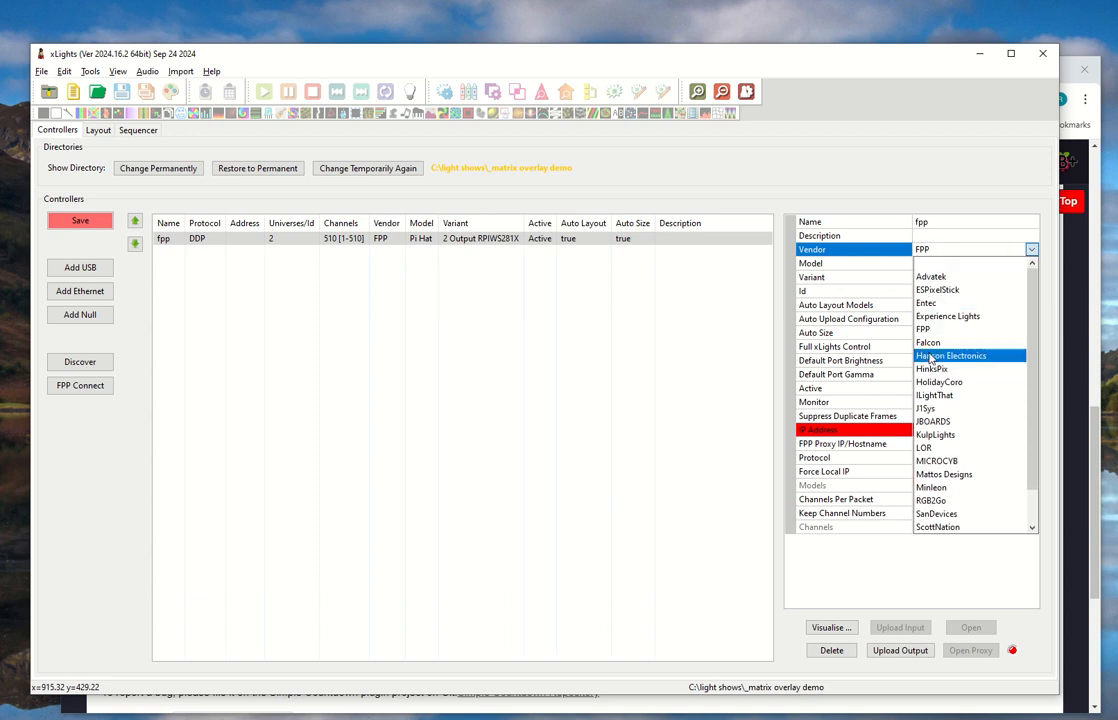
click(965, 342)
click(955, 265)
click(955, 265)
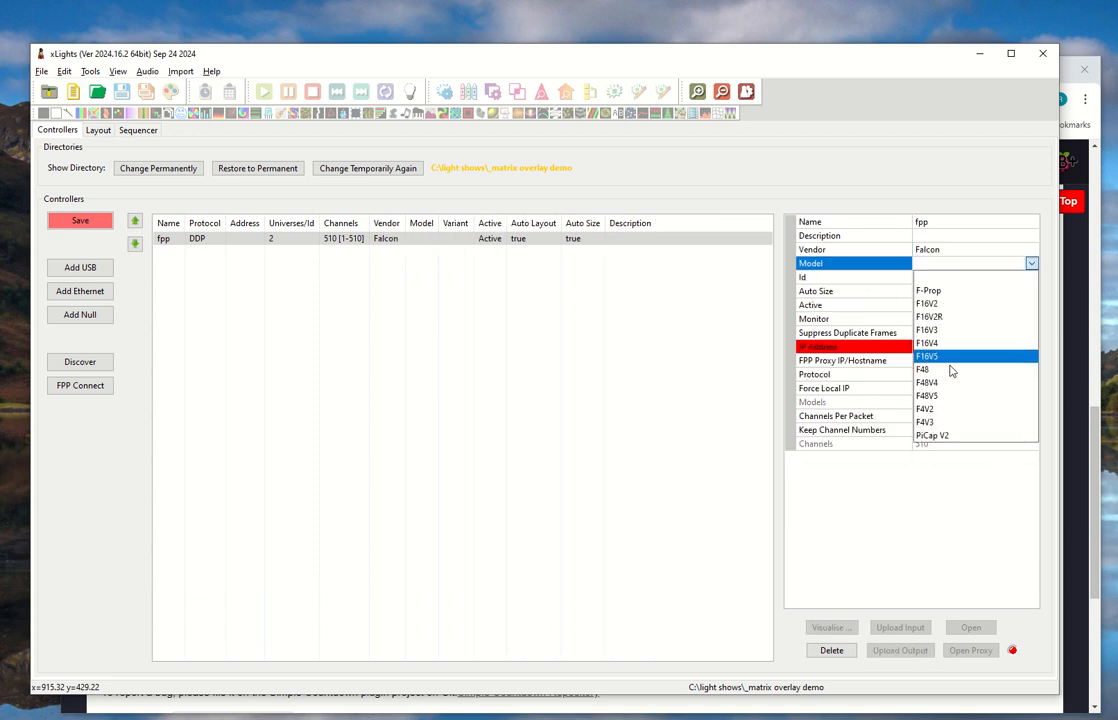
click(945, 346)
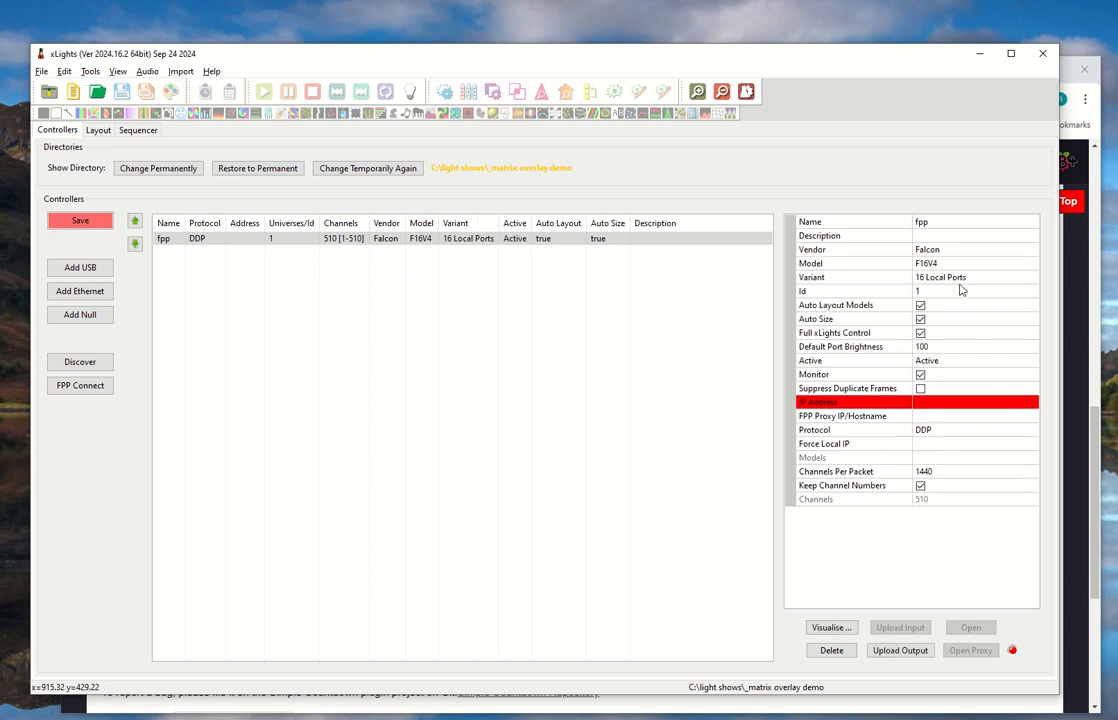
click(941, 347)
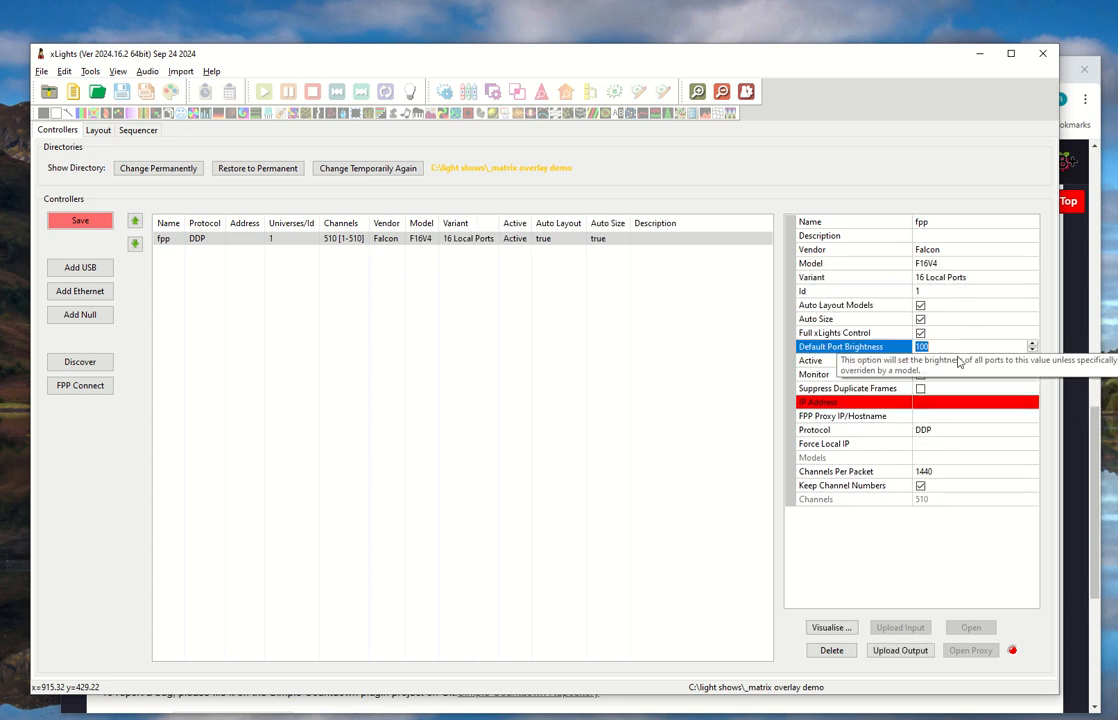
- Set the fpp controller's default port brightness to 30 and its IP address to 192.168.4.20, and save the controller setup
text(30)
key(Down)
key(Down)
key(Down)
key(Down)
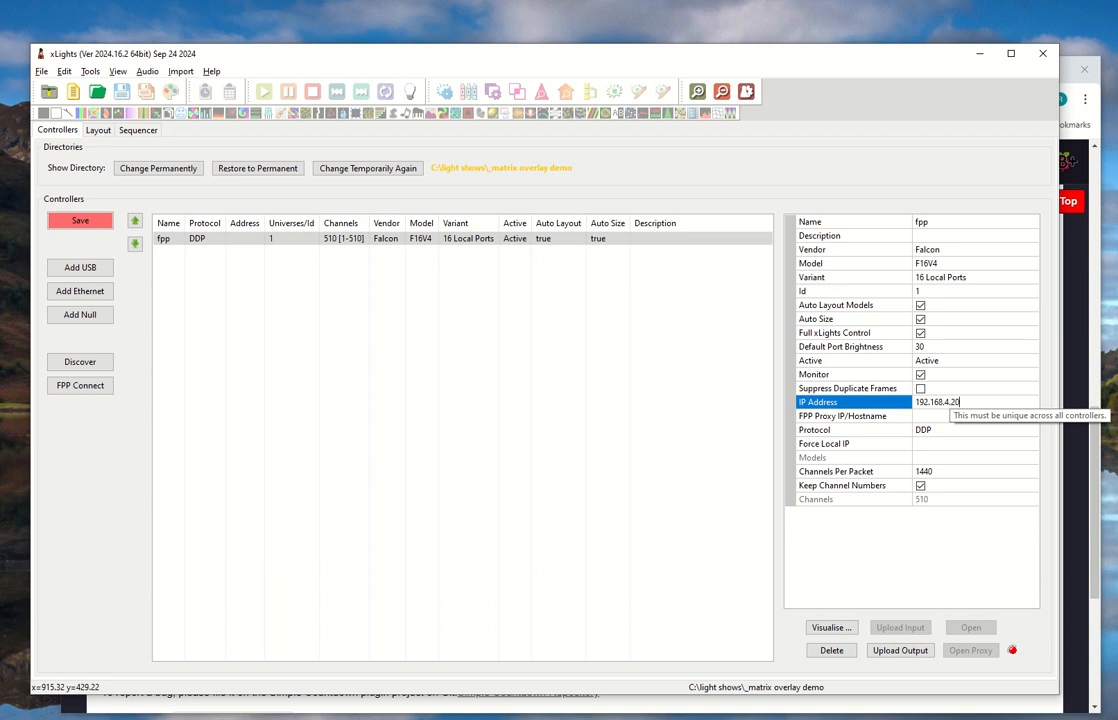
key(Return)
click(966, 439)
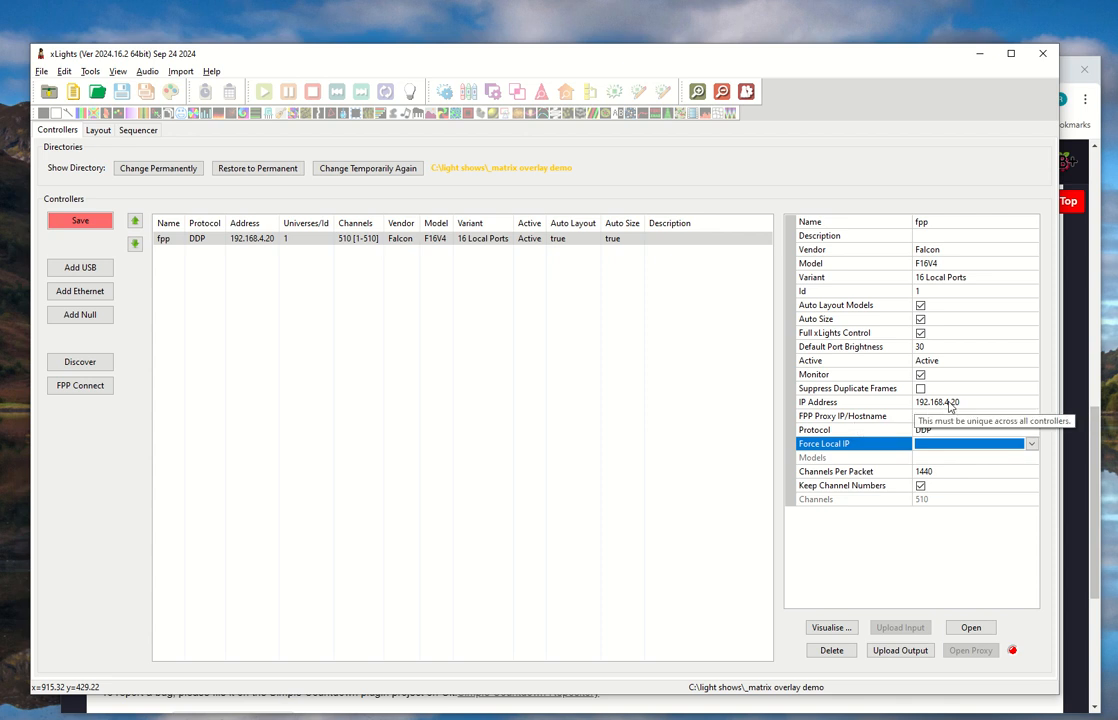
click(925, 402)
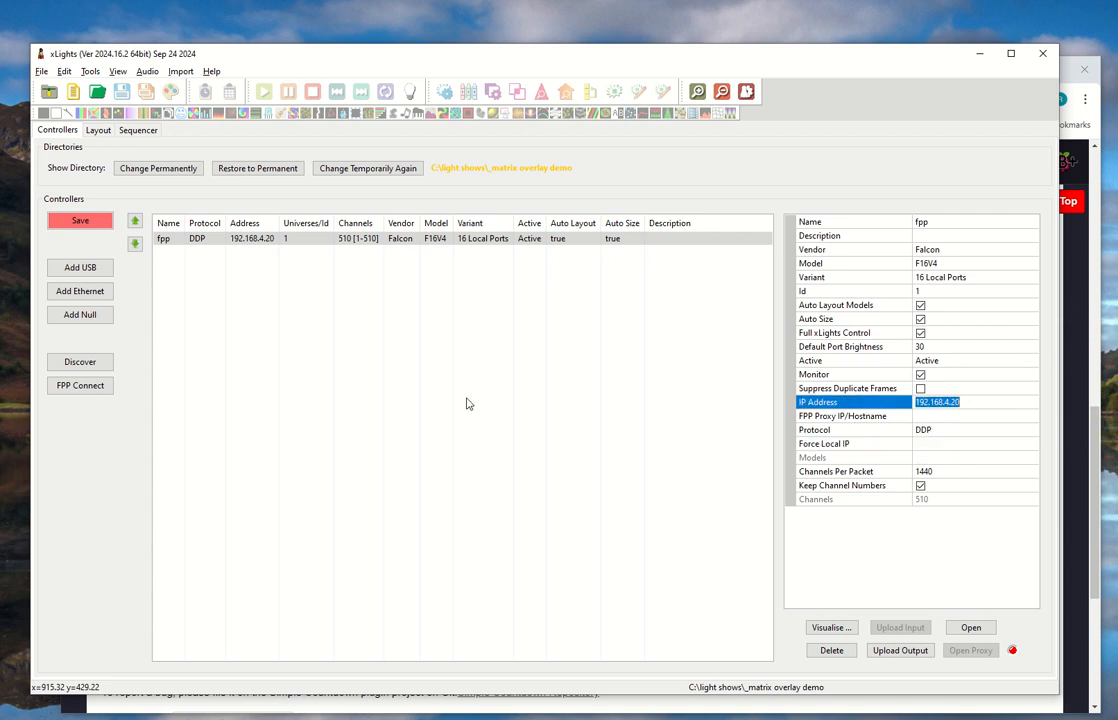
click(80, 220)
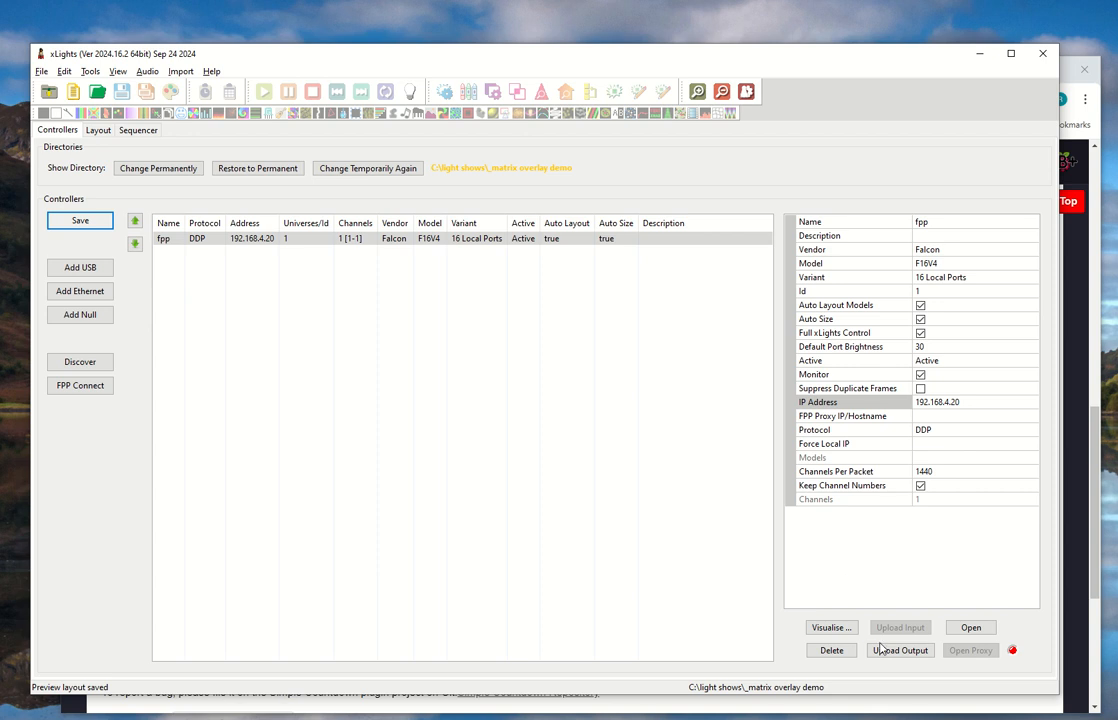
- Visualise the fpp controller's ports and assign the ChromaHat Matrix Santa model to Pixel Port 3, checking the model details and the shadowing message
click(827, 630)
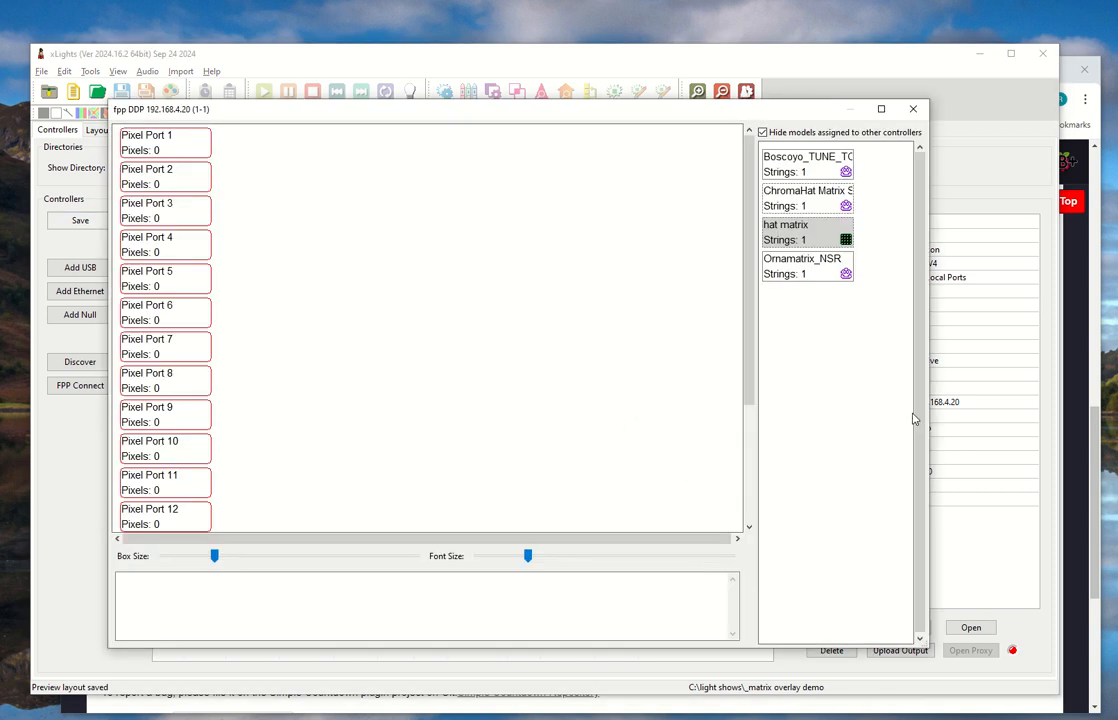
mouse_move(806, 207)
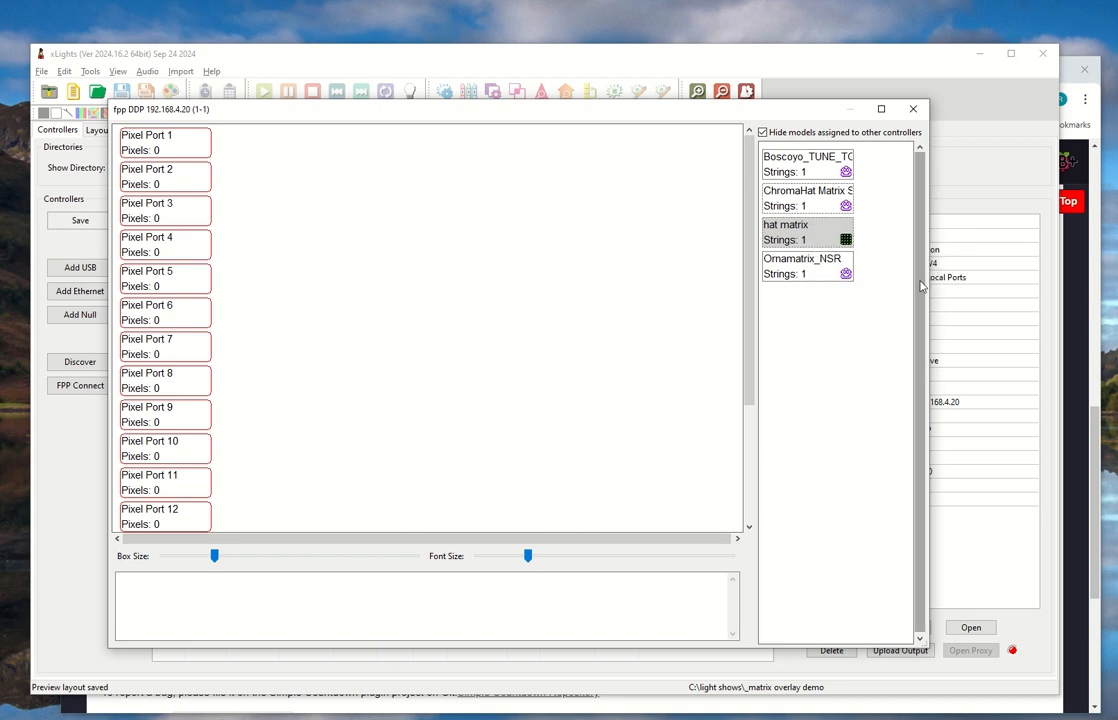
mouse_move(805, 241)
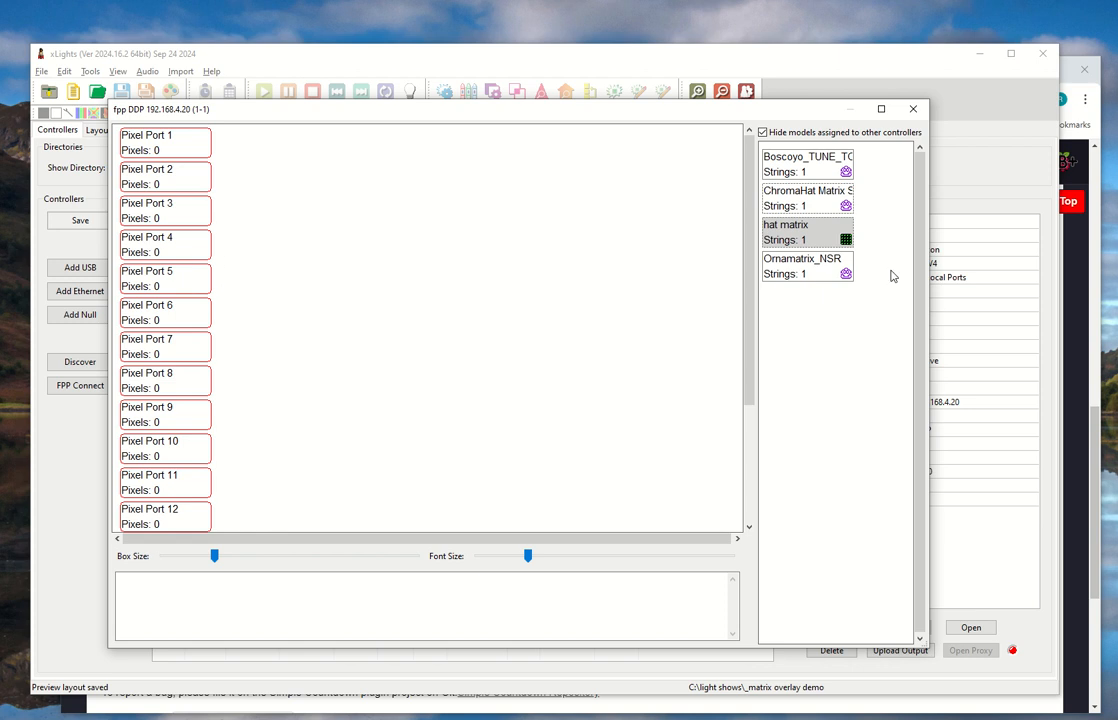
mouse_move(838, 274)
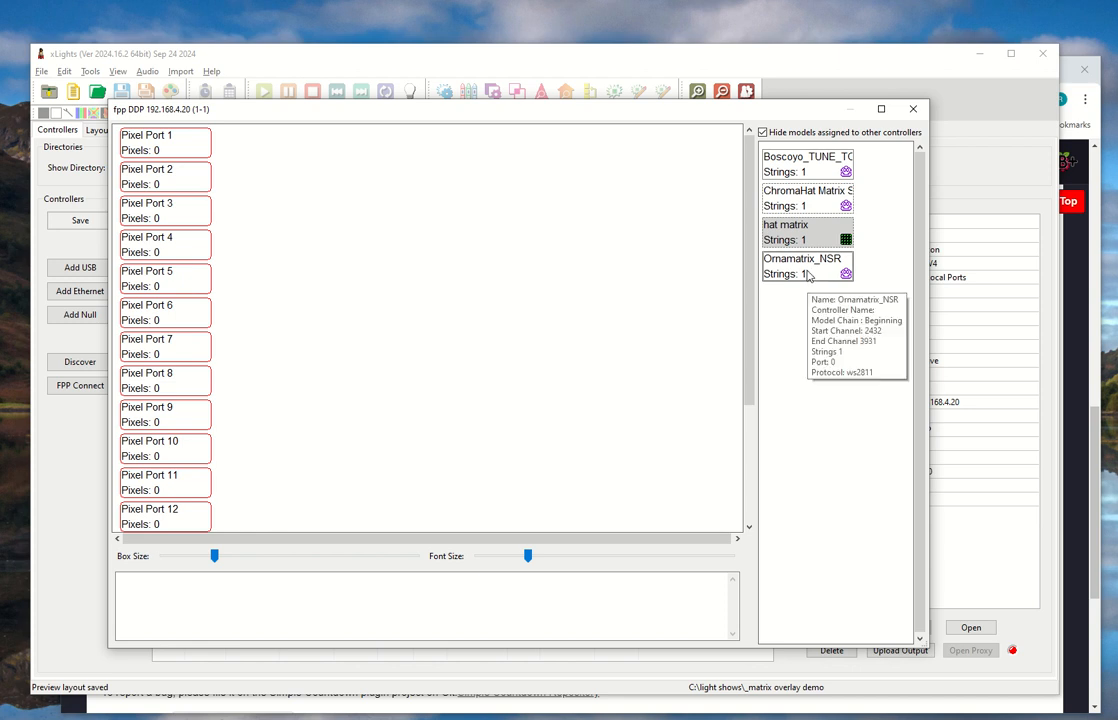
click(814, 237)
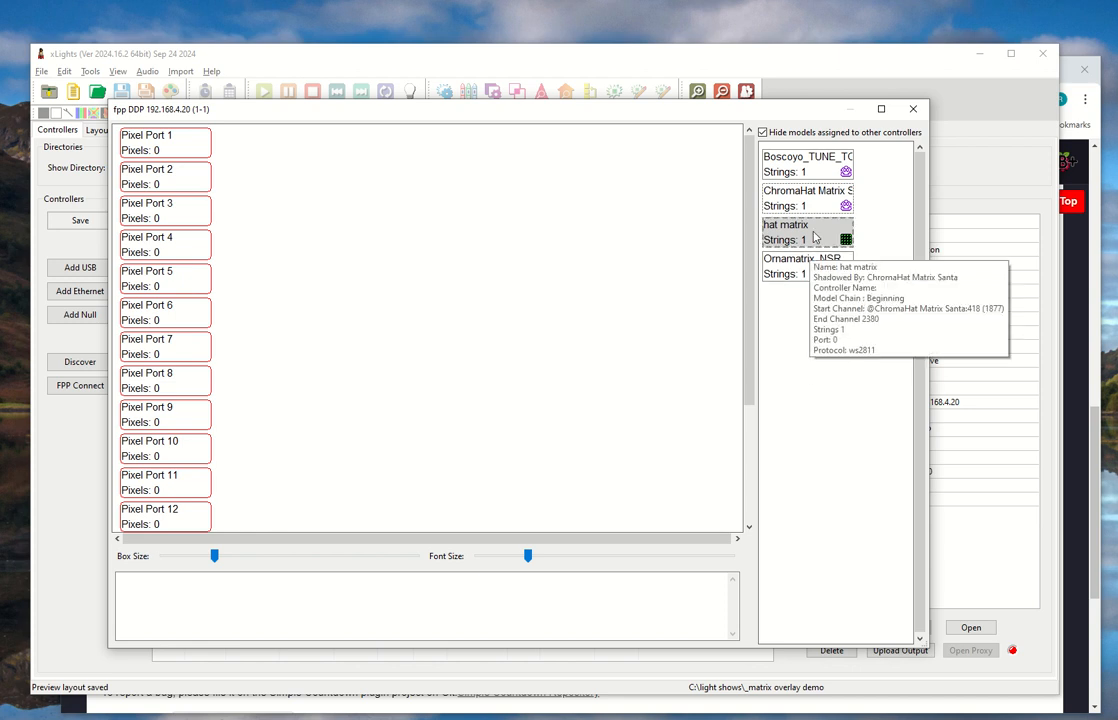
click(810, 197)
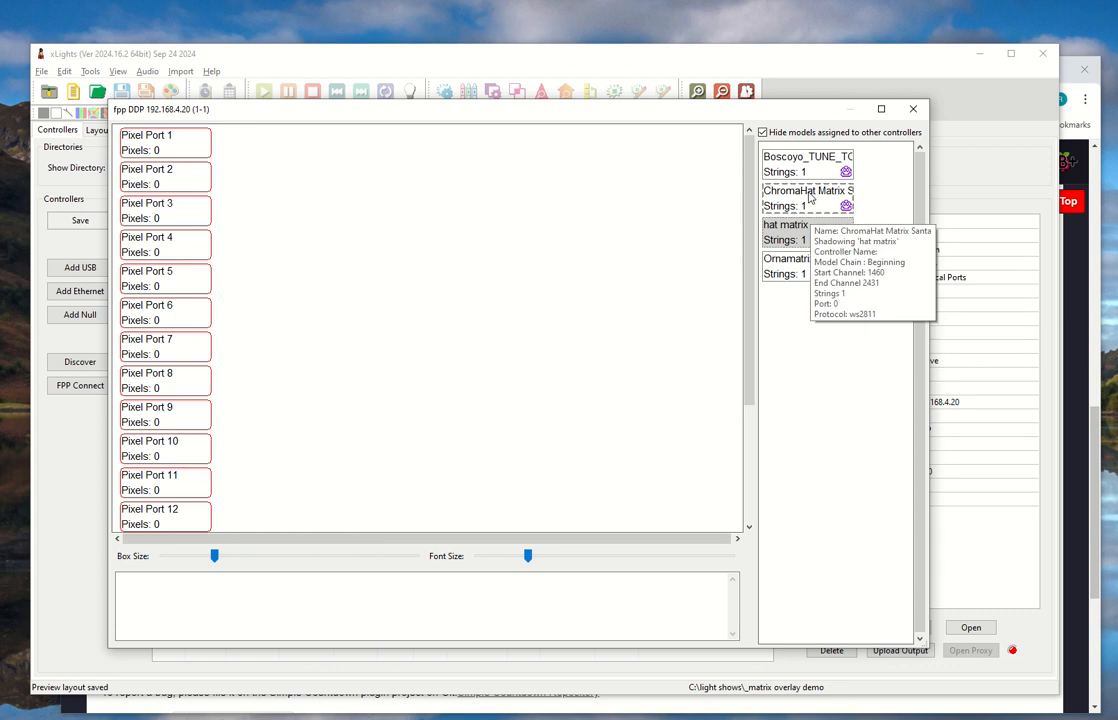
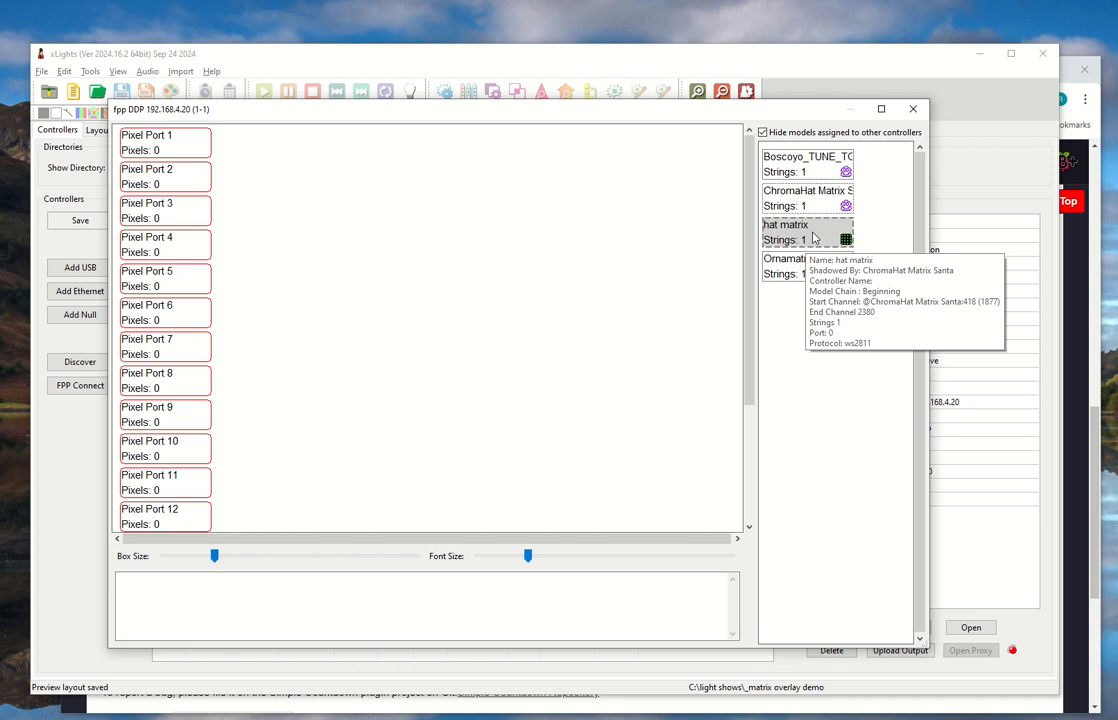
mouse_move(809, 205)
drag(809, 205, 228, 200)
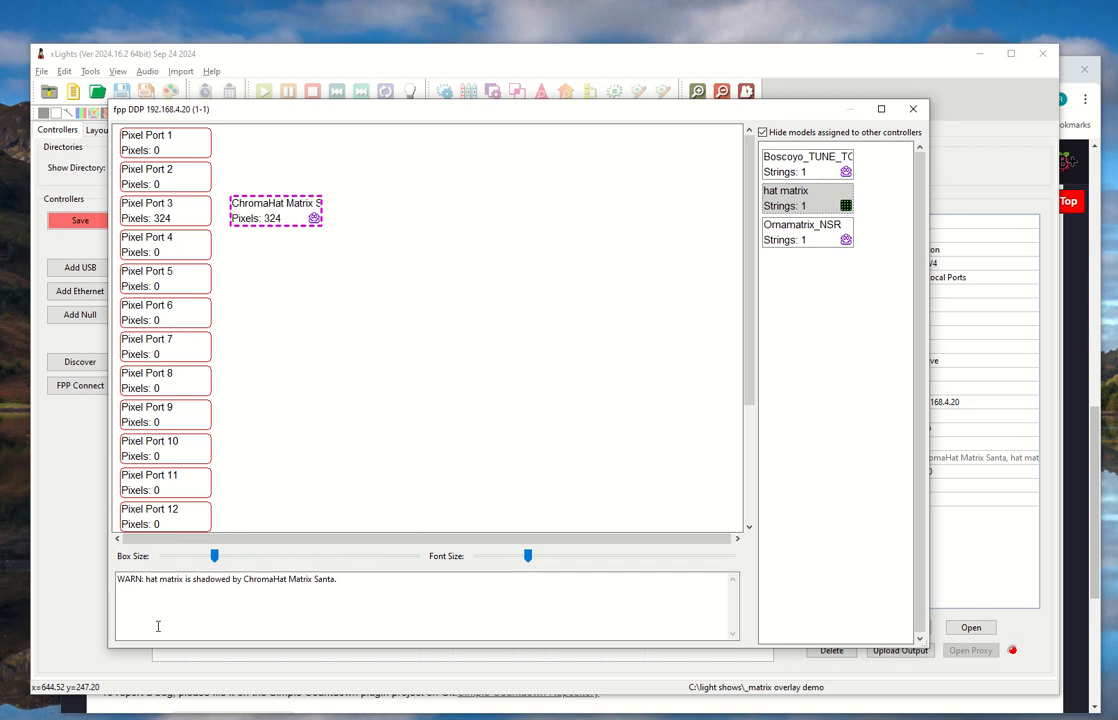
drag(147, 583, 333, 580)
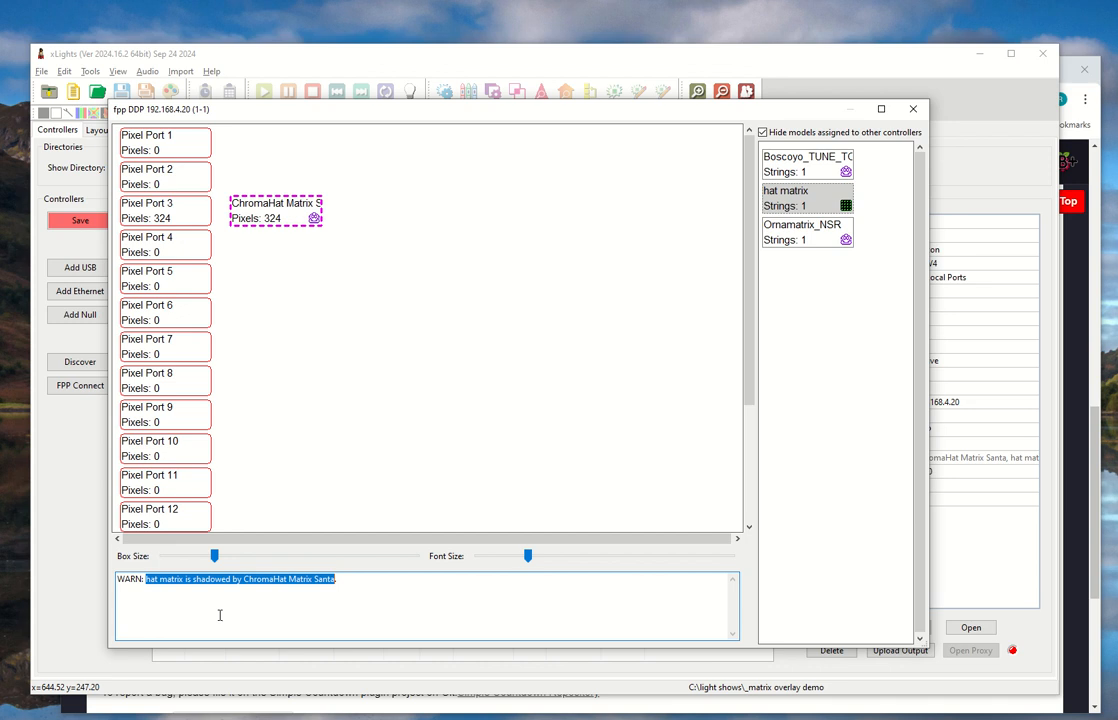
drag(160, 580, 325, 587)
click(913, 110)
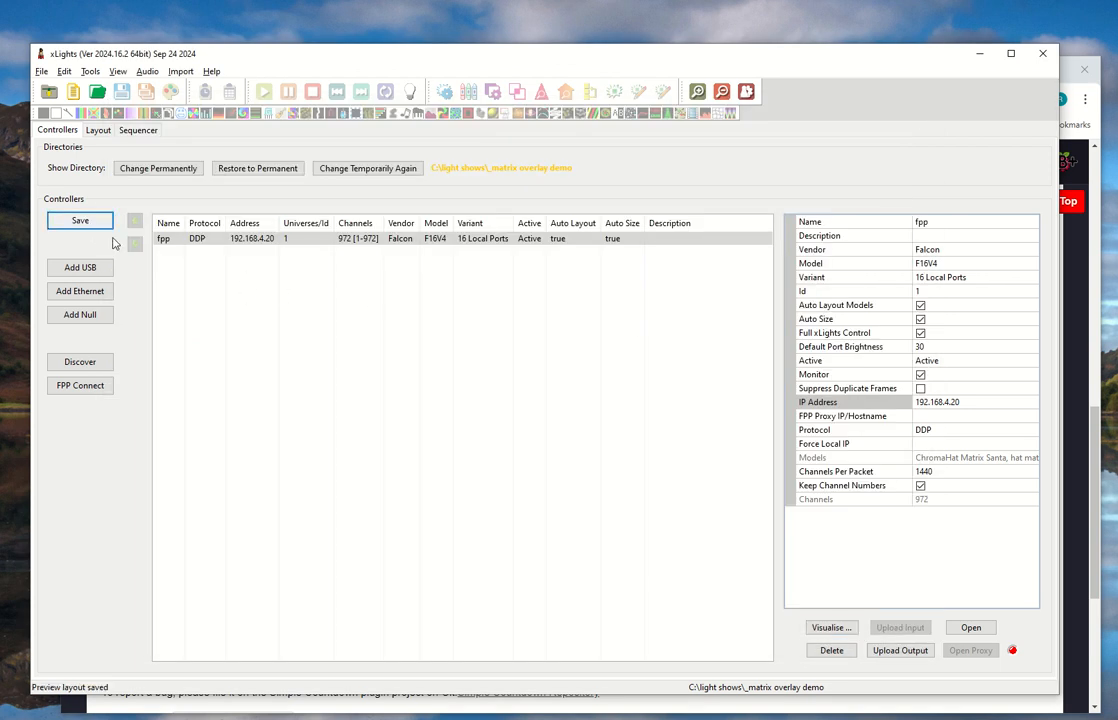
- Check the start channels of ChromaHat Matrix Santa and hat matrix in the layout's model list
click(98, 130)
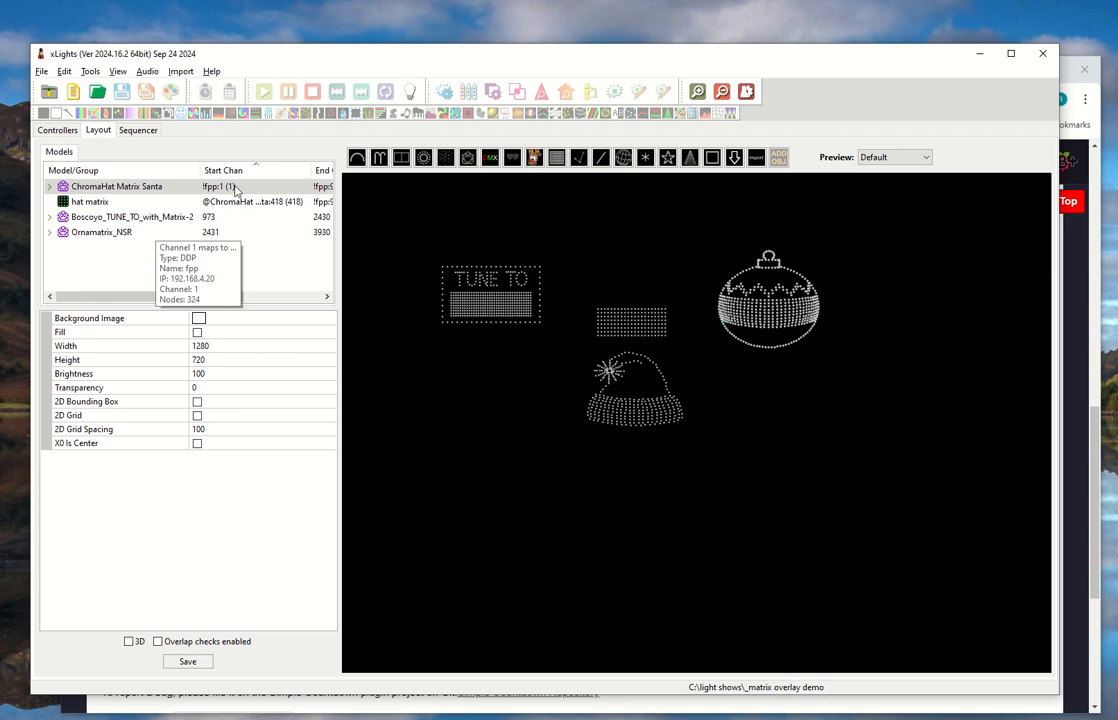
click(86, 200)
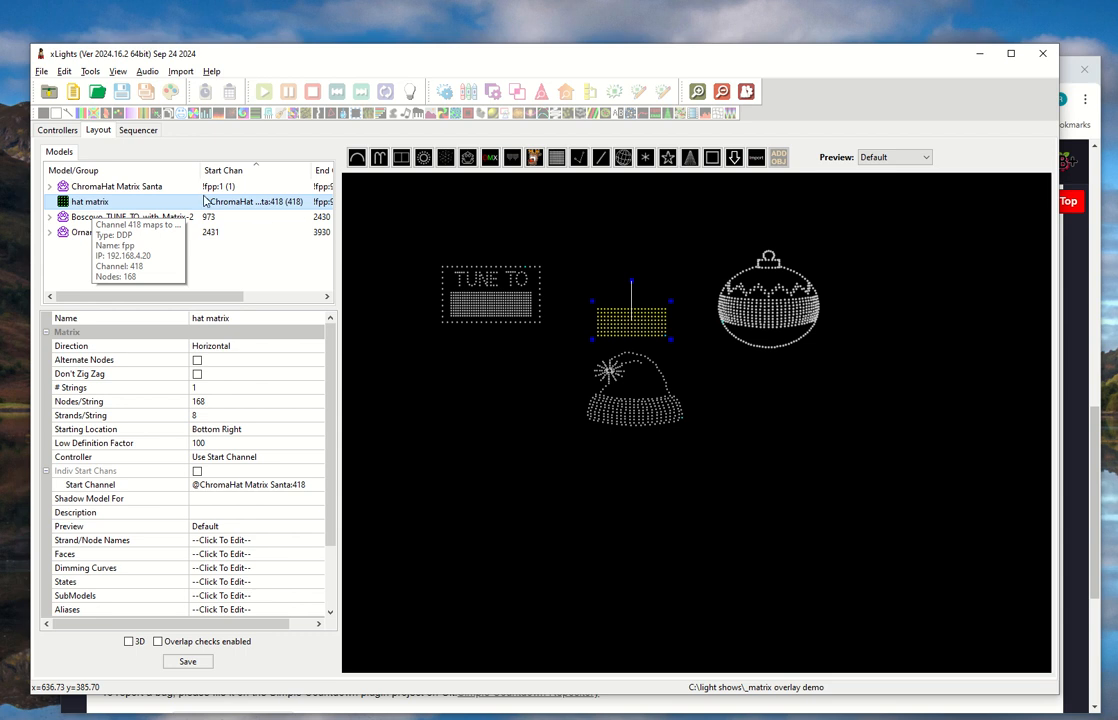
mouse_move(229, 297)
mouse_down()
mouse_move(275, 305)
mouse_move(229, 300)
mouse_up()
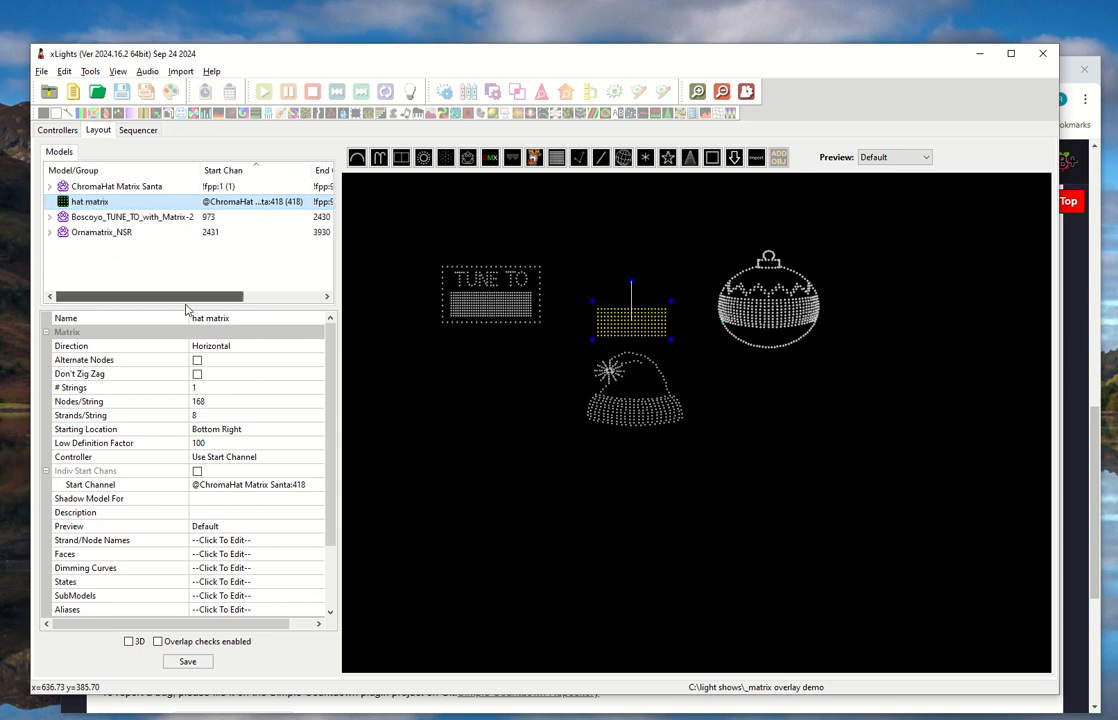
- Assign the Ornamatrix_NSR model to Pixel Port 1 of the fpp controller and save the controller setup
click(50, 131)
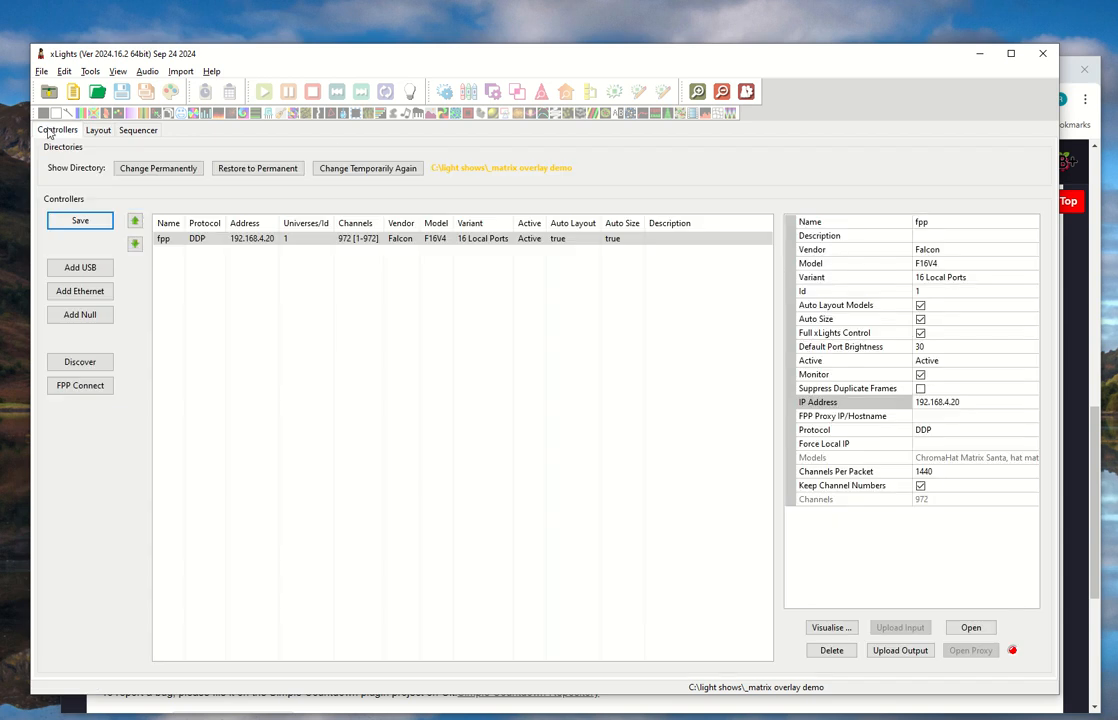
double_click(192, 238)
drag(797, 232, 235, 146)
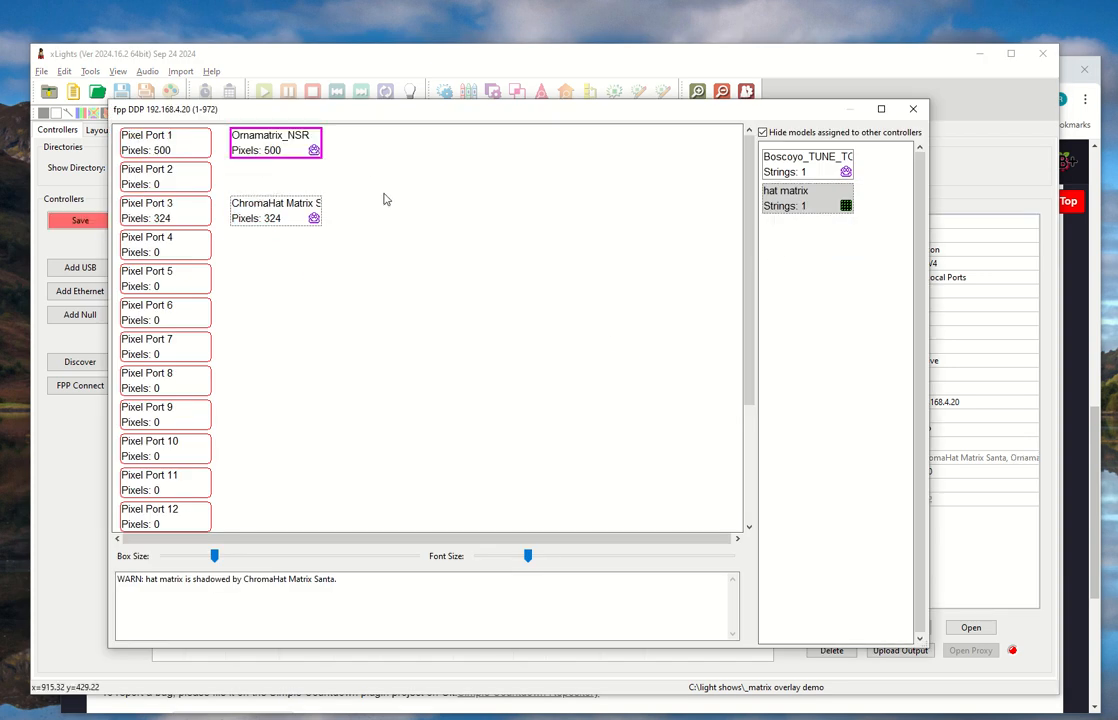
click(918, 112)
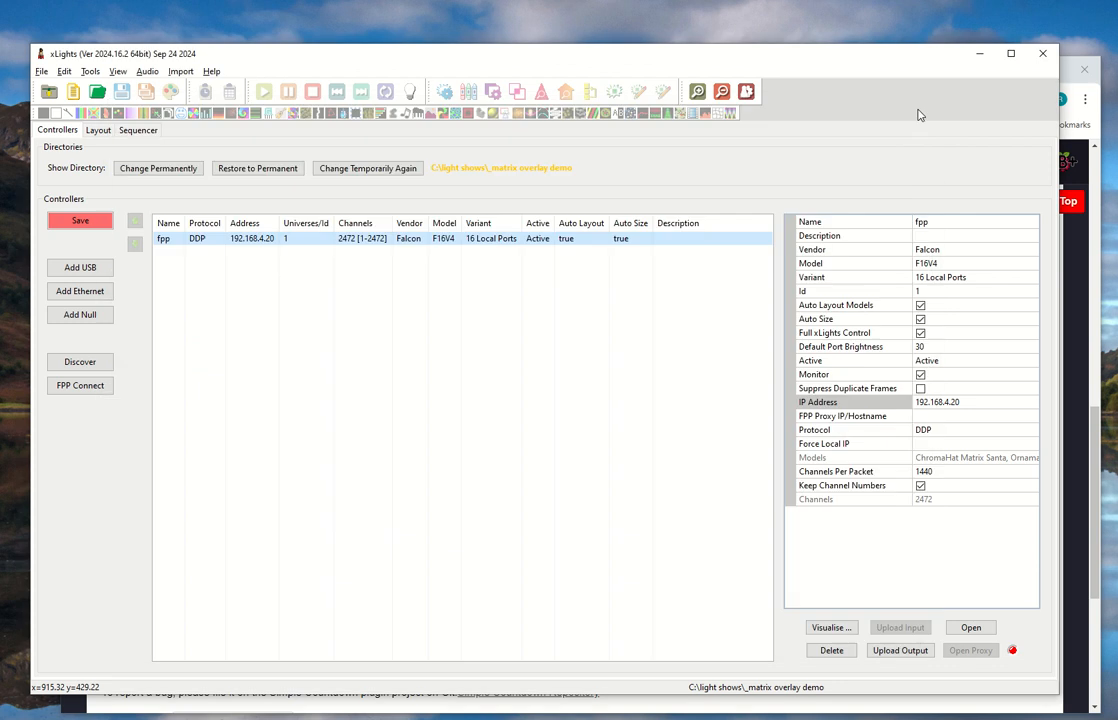
click(88, 222)
- Compare the start channels and shadow settings of ChromaHat Matrix Santa and hat matrix in the layout, selecting each model in turn
click(97, 131)
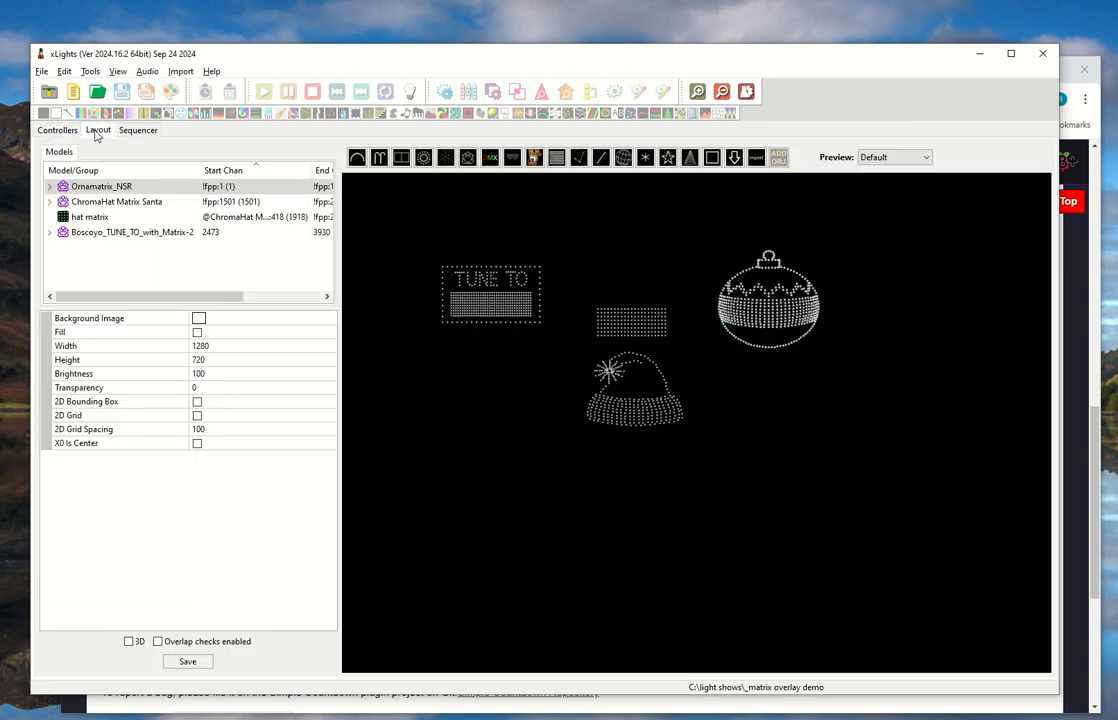
click(110, 202)
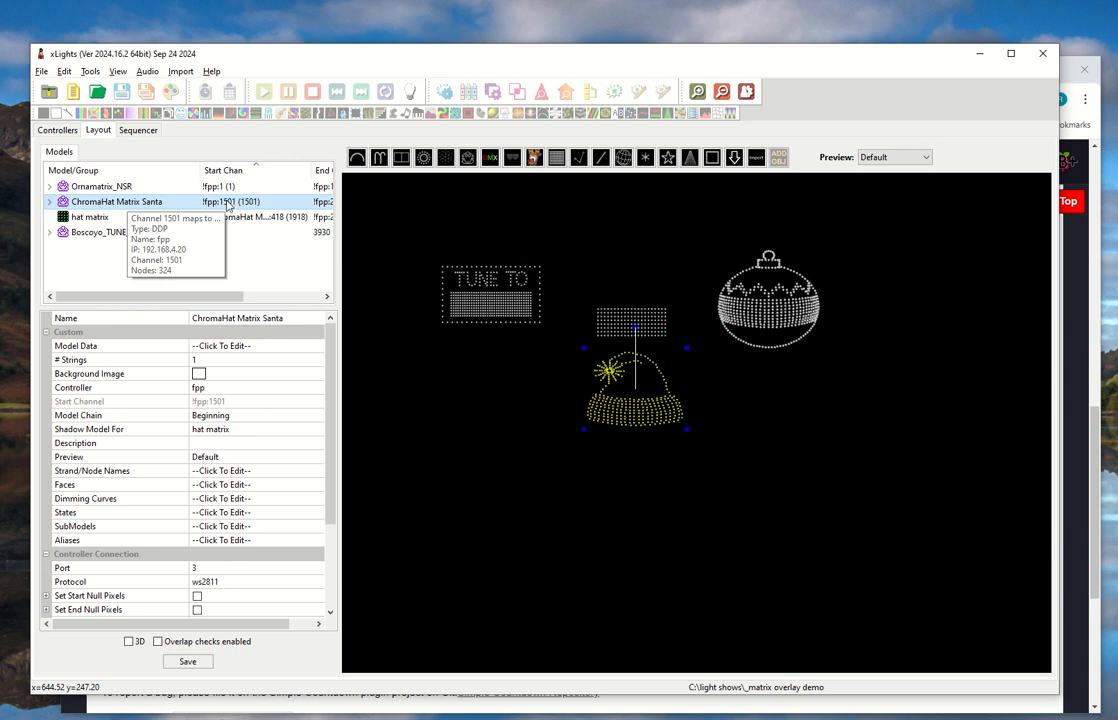
click(87, 216)
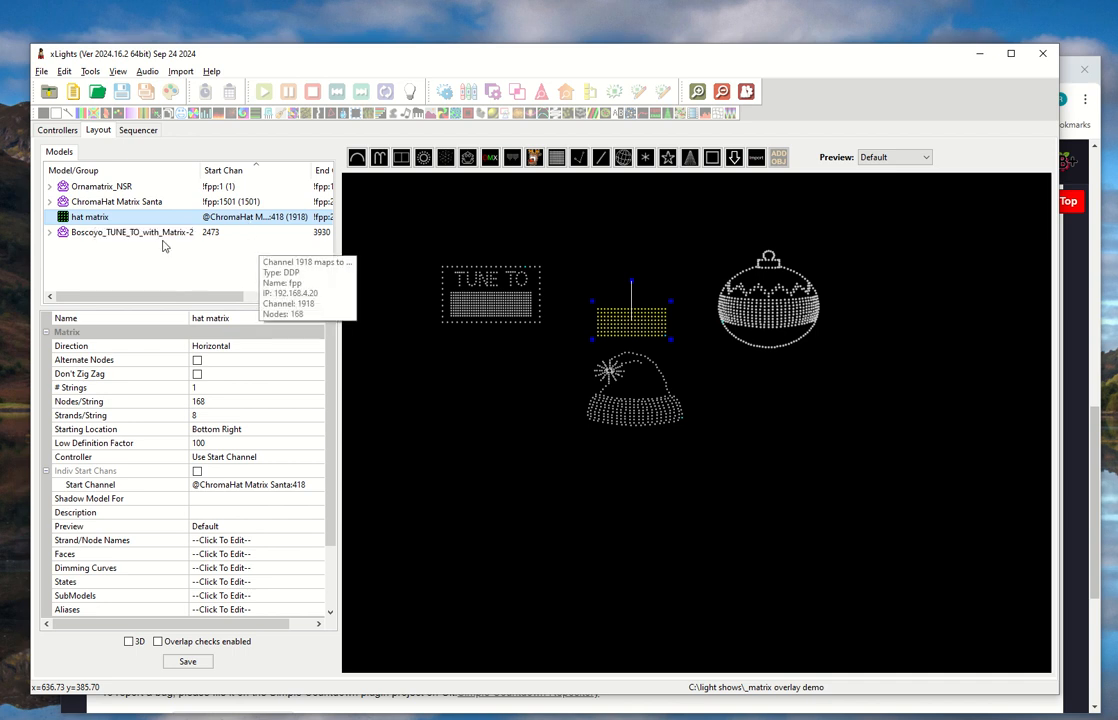
click(100, 201)
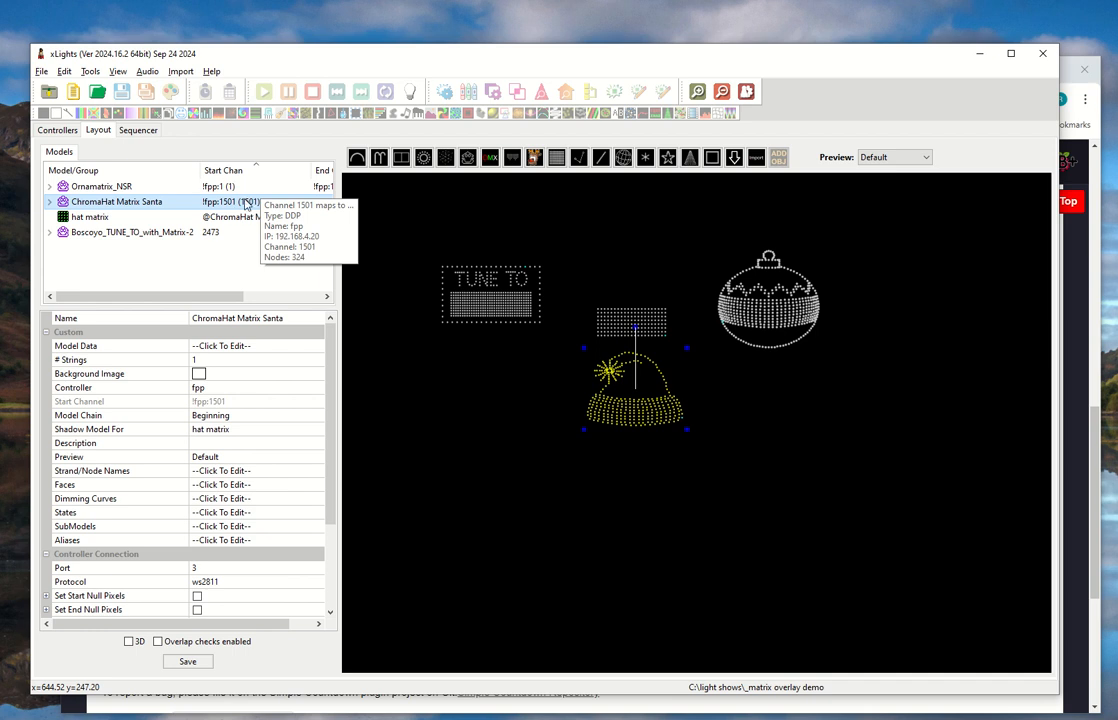
click(198, 259)
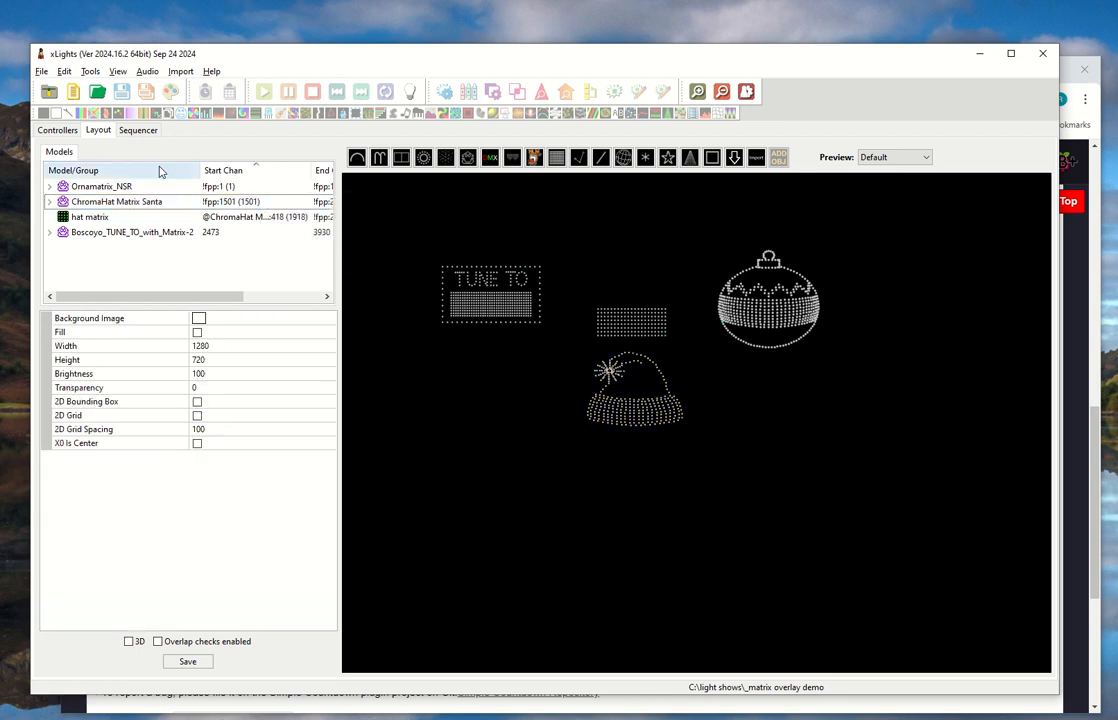
click(636, 326)
click(659, 422)
click(657, 323)
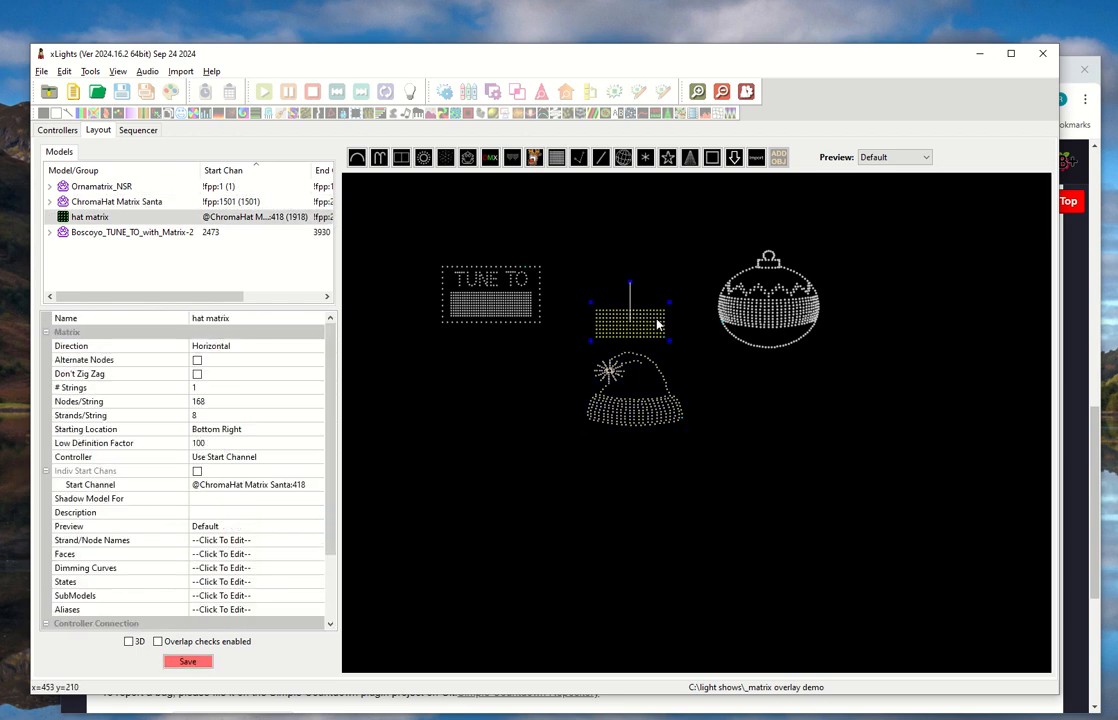
click(646, 401)
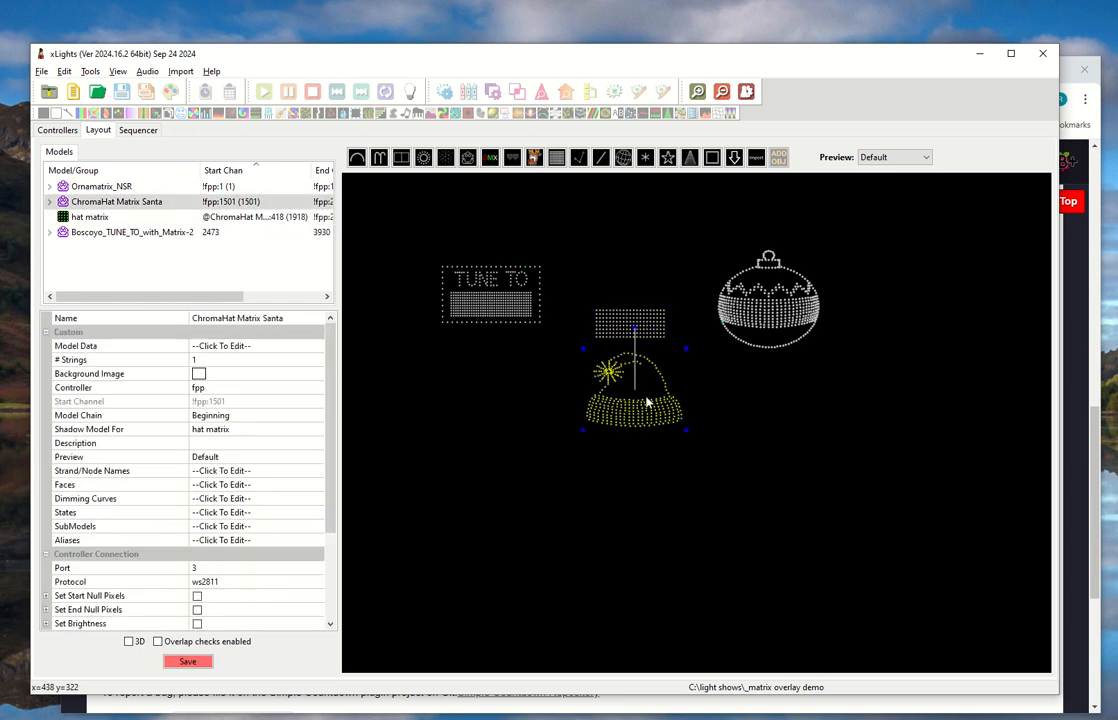
- Create a new sequence in the sequencer
click(138, 129)
click(73, 92)
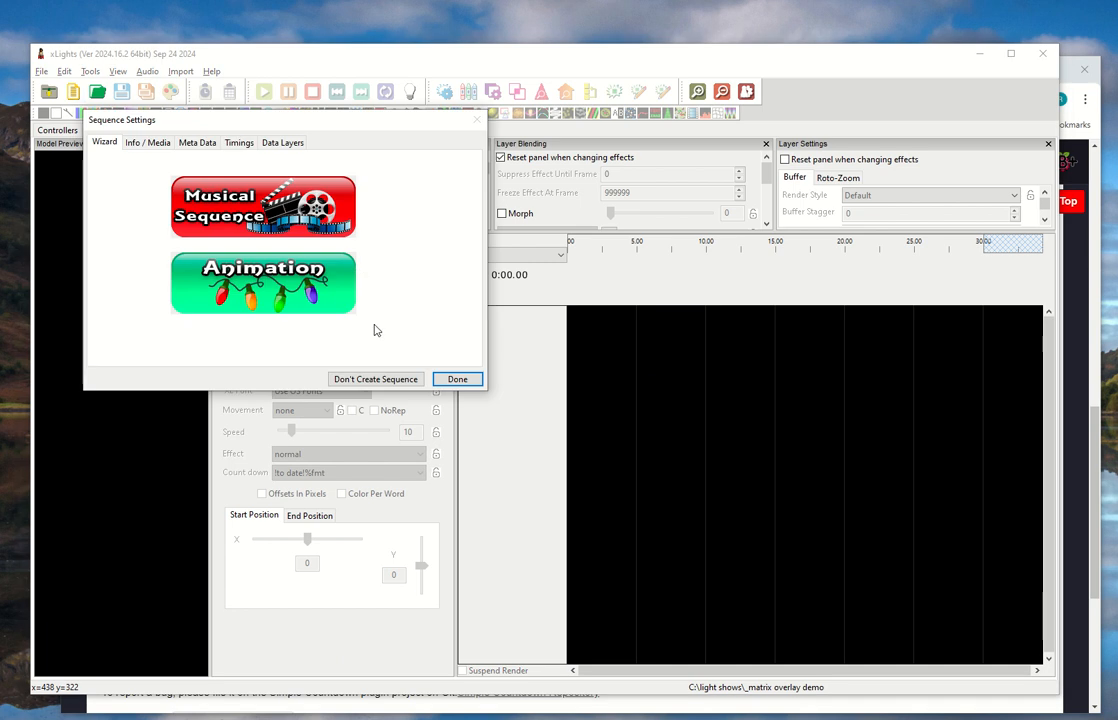
click(457, 380)
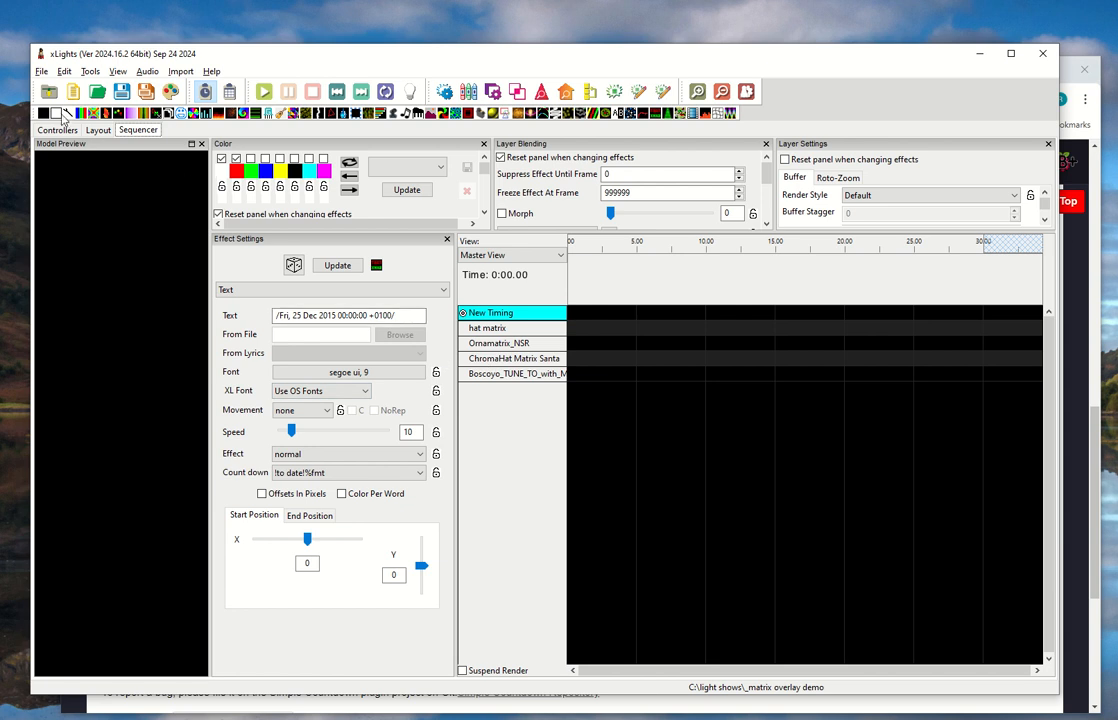
- Add a red On effect to ChromaHat Matrix Santa from about 1.5 to 13 seconds and review it in the house preview
drag(57, 113, 599, 360)
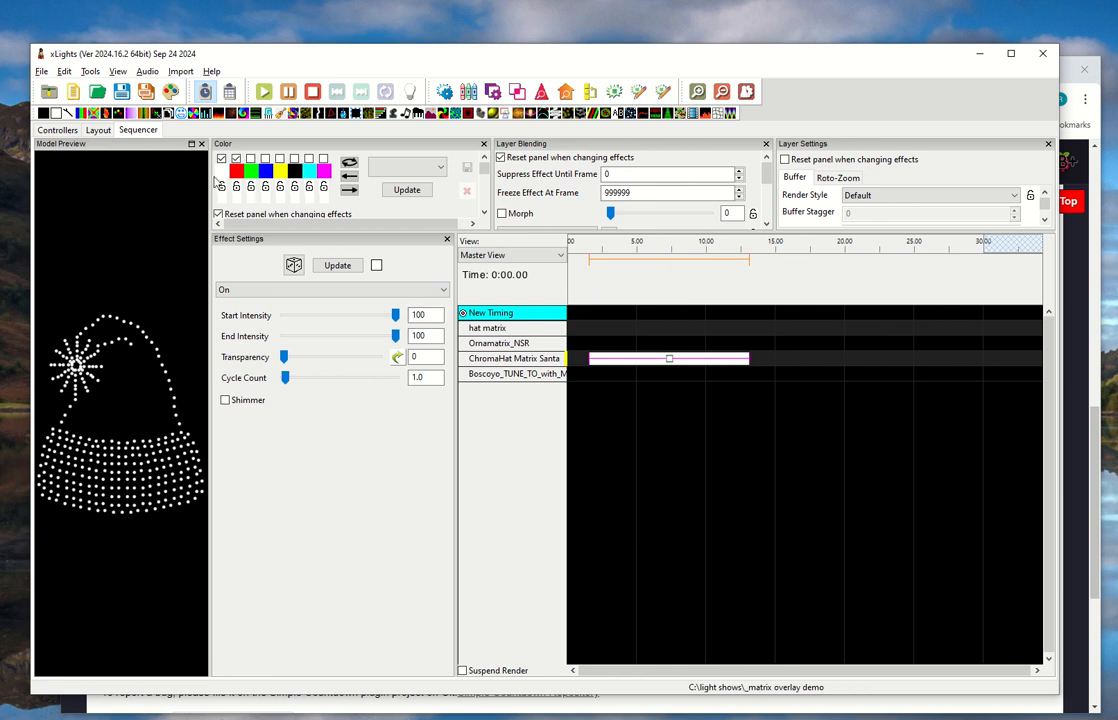
click(221, 158)
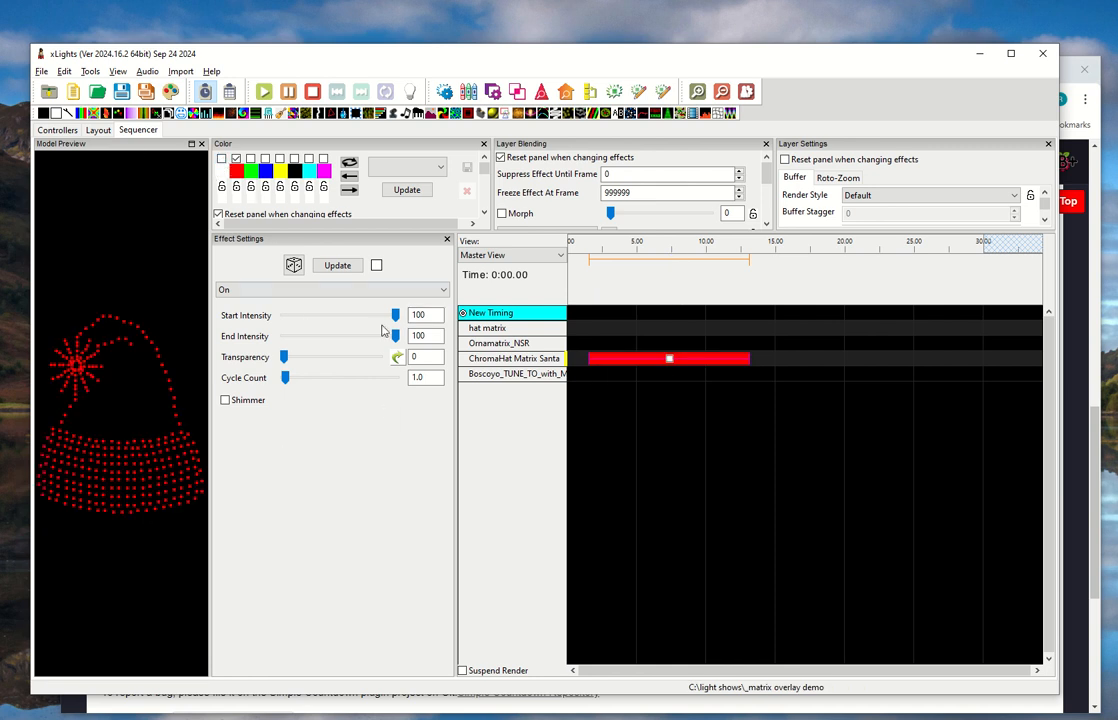
click(492, 91)
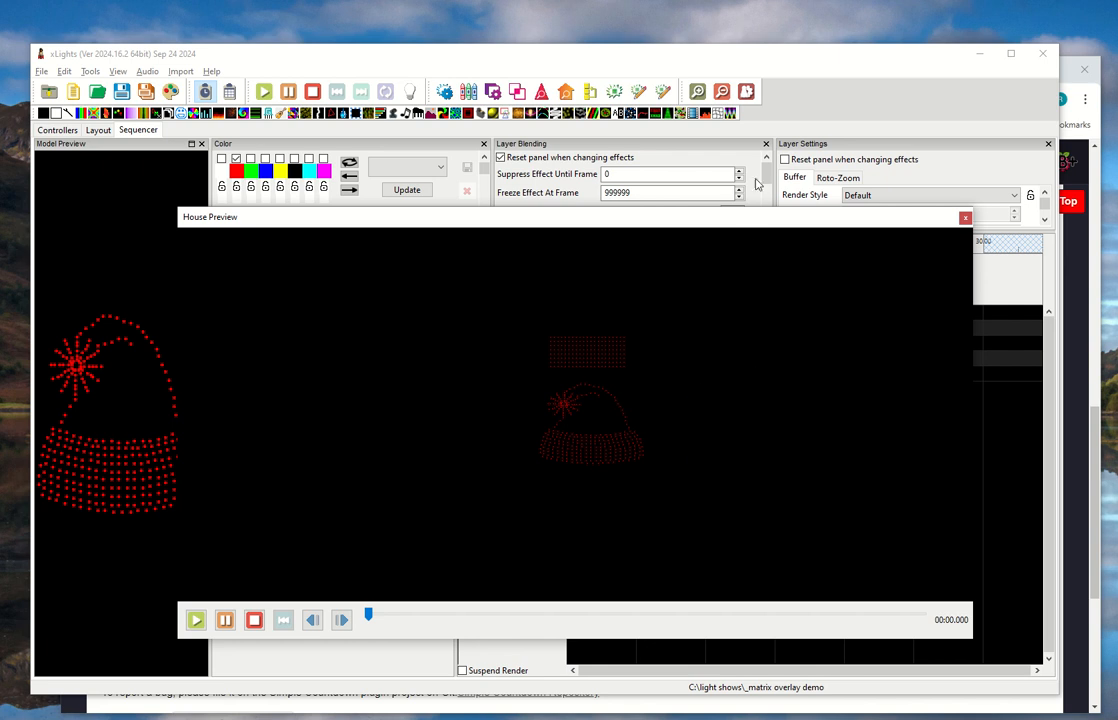
click(824, 92)
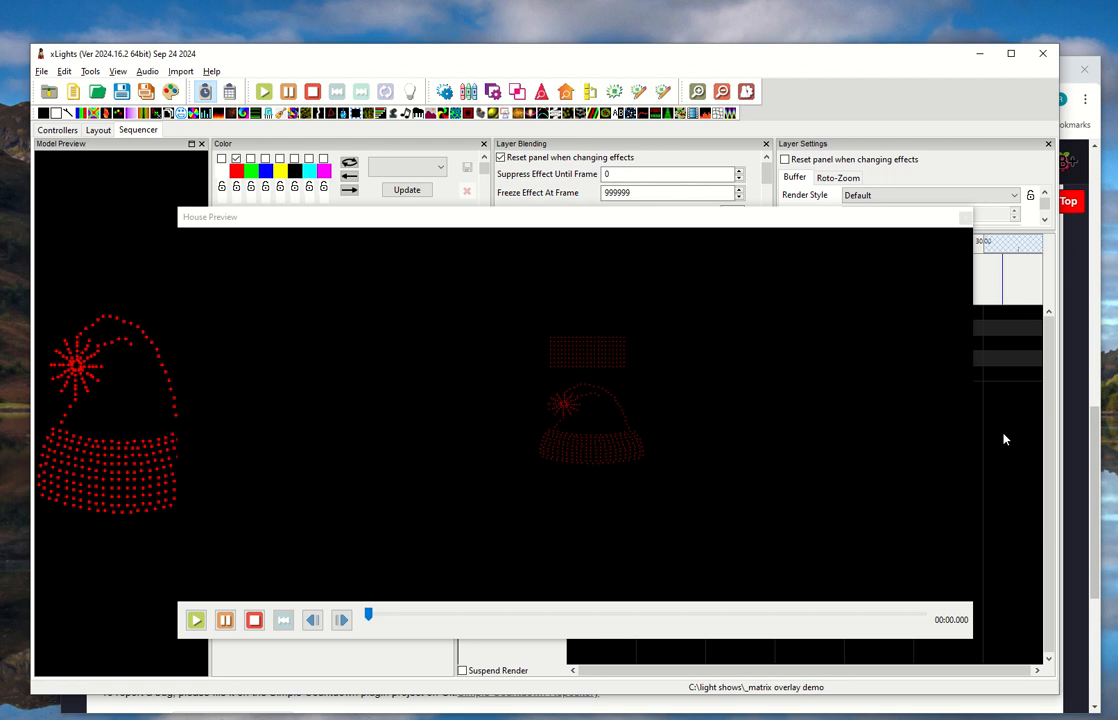
click(965, 218)
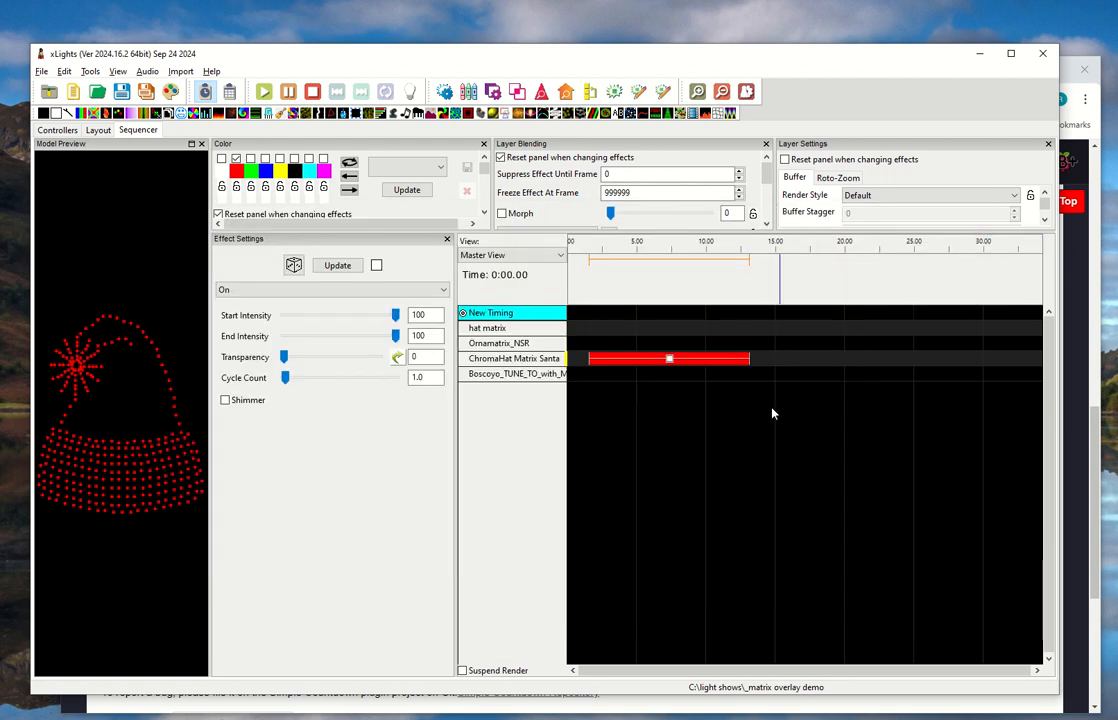
- Add an On effect to Node 1 in Strand 1 of hat matrix, from about 2 to 10 seconds, with white enabled
double_click(493, 330)
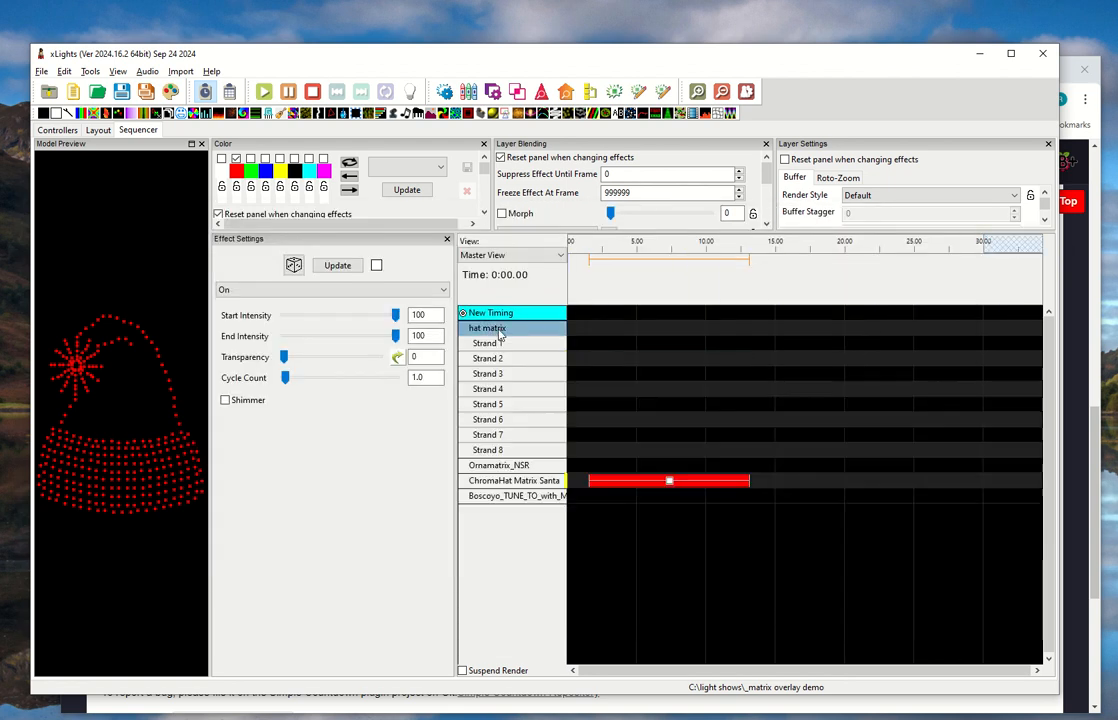
double_click(500, 344)
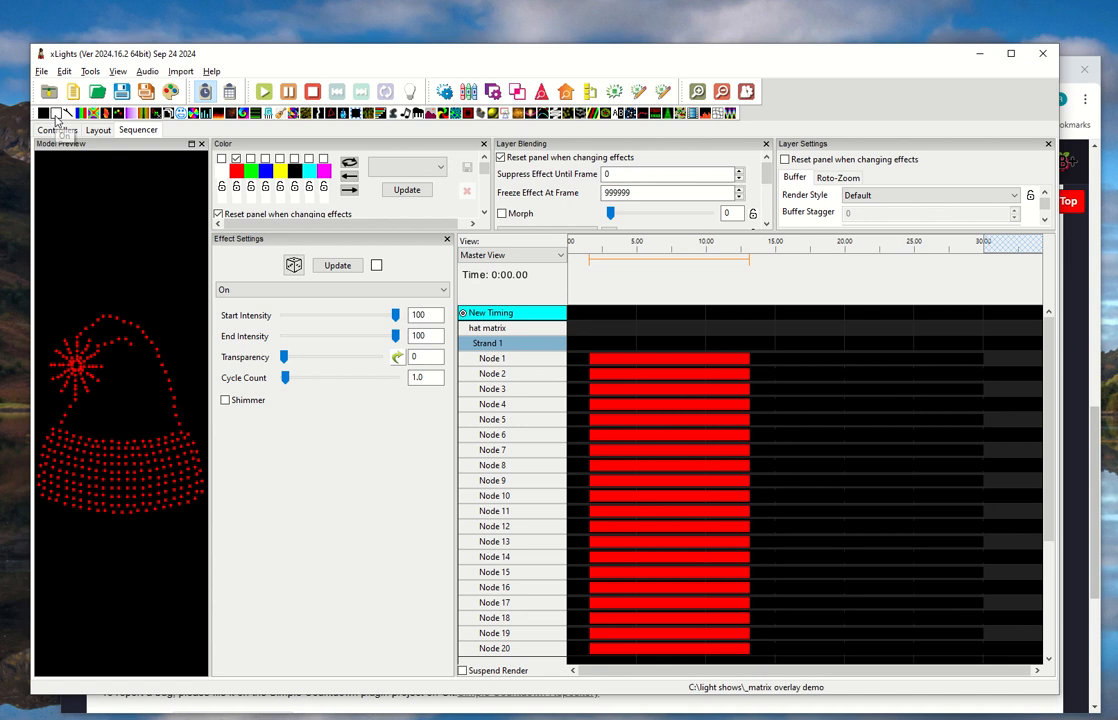
mouse_move(57, 118)
mouse_down()
mouse_move(574, 382)
mouse_move(607, 362)
mouse_move(705, 358)
mouse_up()
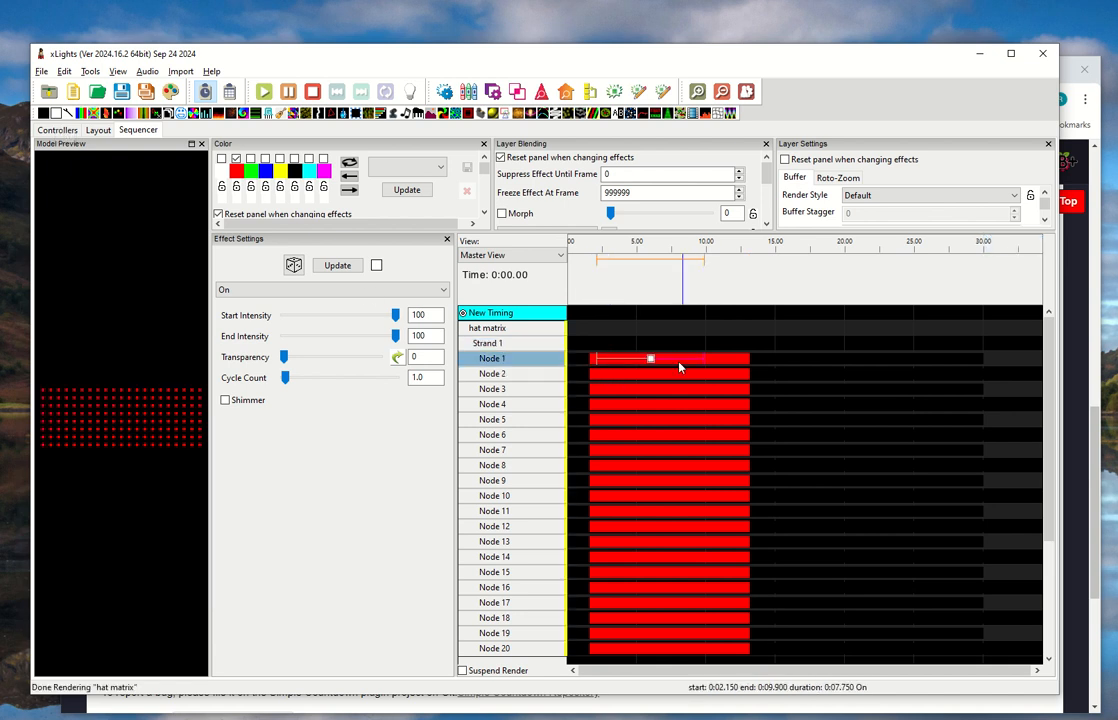
click(222, 159)
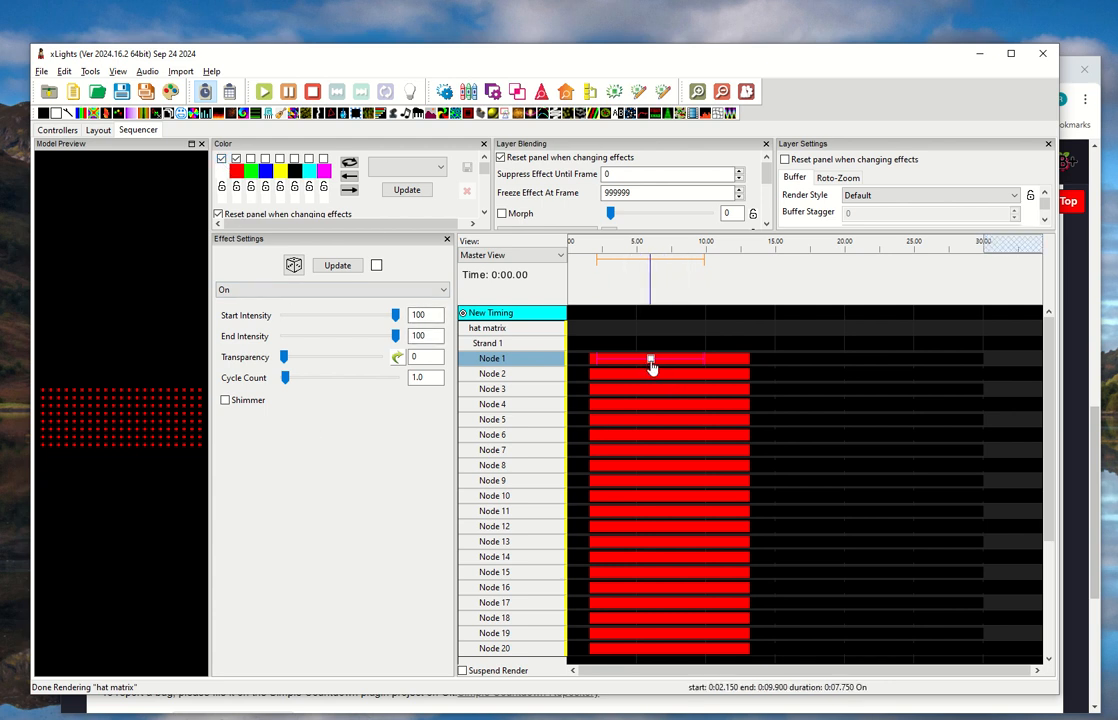
- Render the whole sequence and inspect hat matrix and the Santa hat in the house preview
scroll(107, 485, down, 3)
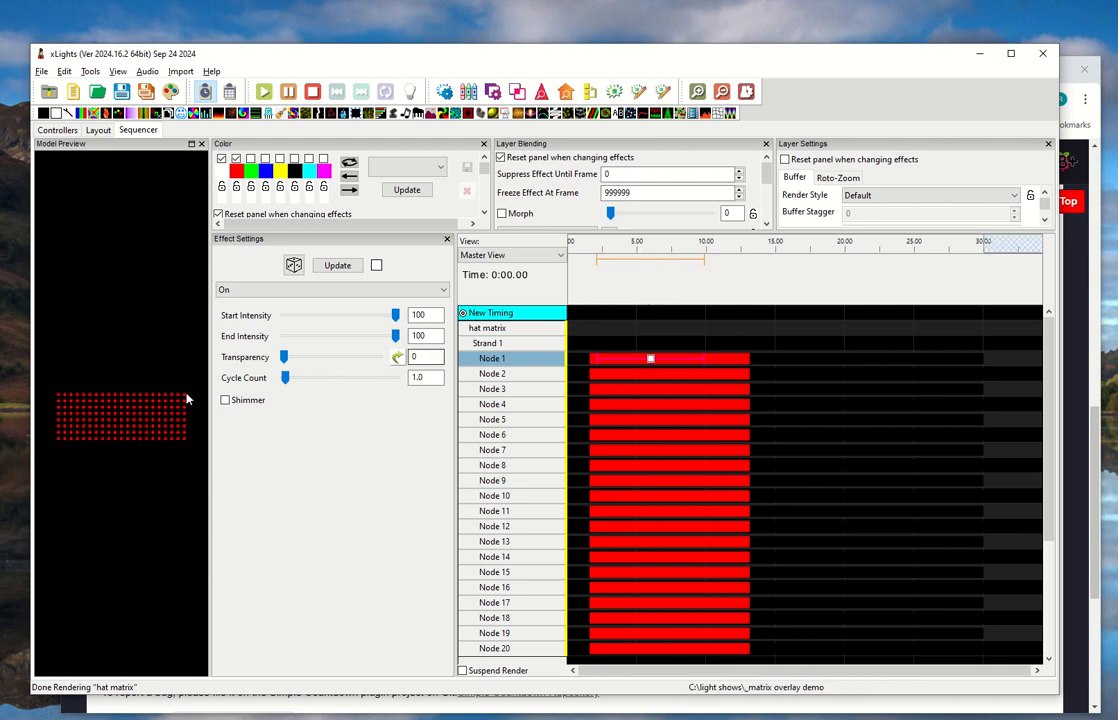
click(171, 93)
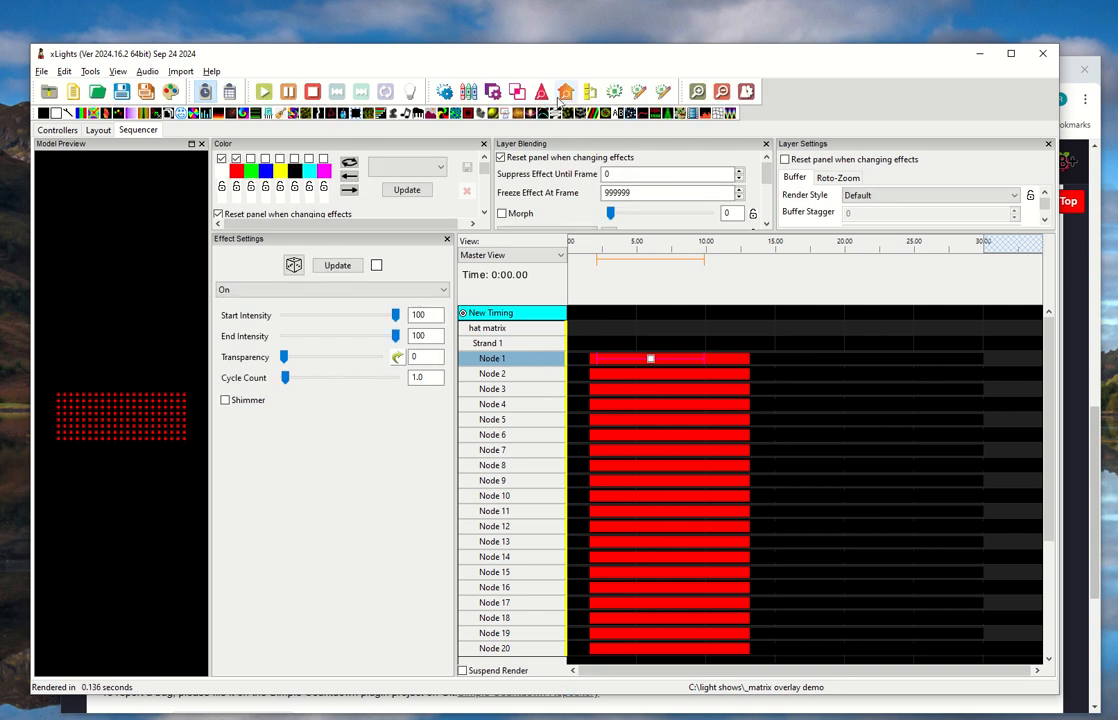
click(566, 93)
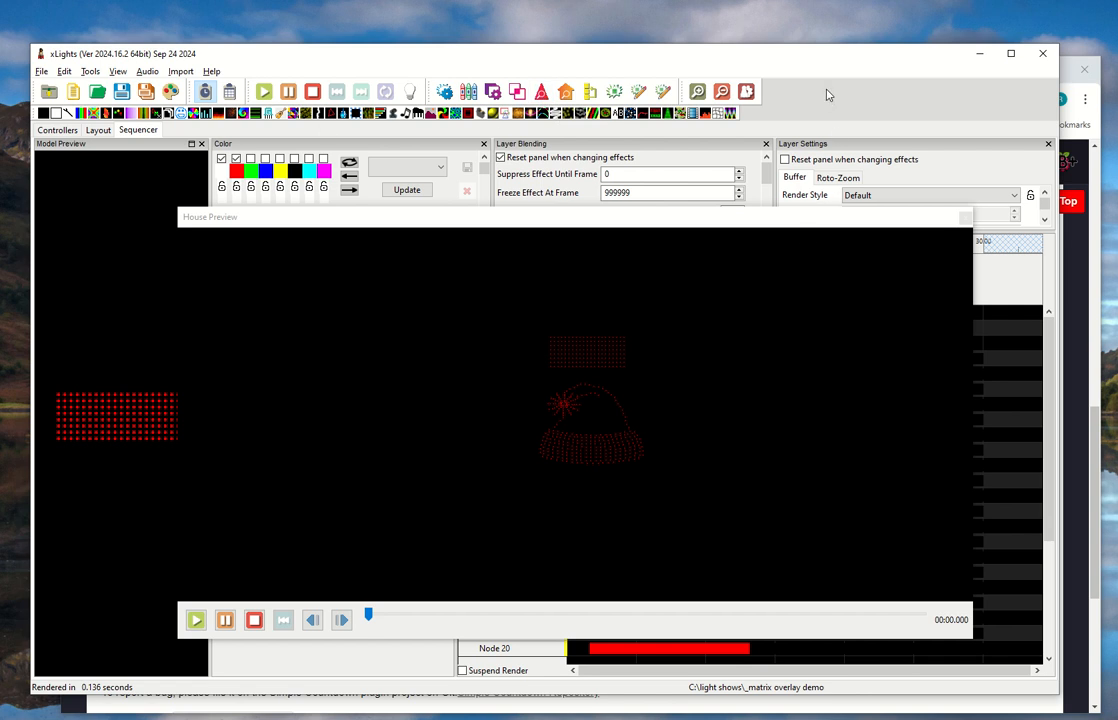
click(963, 218)
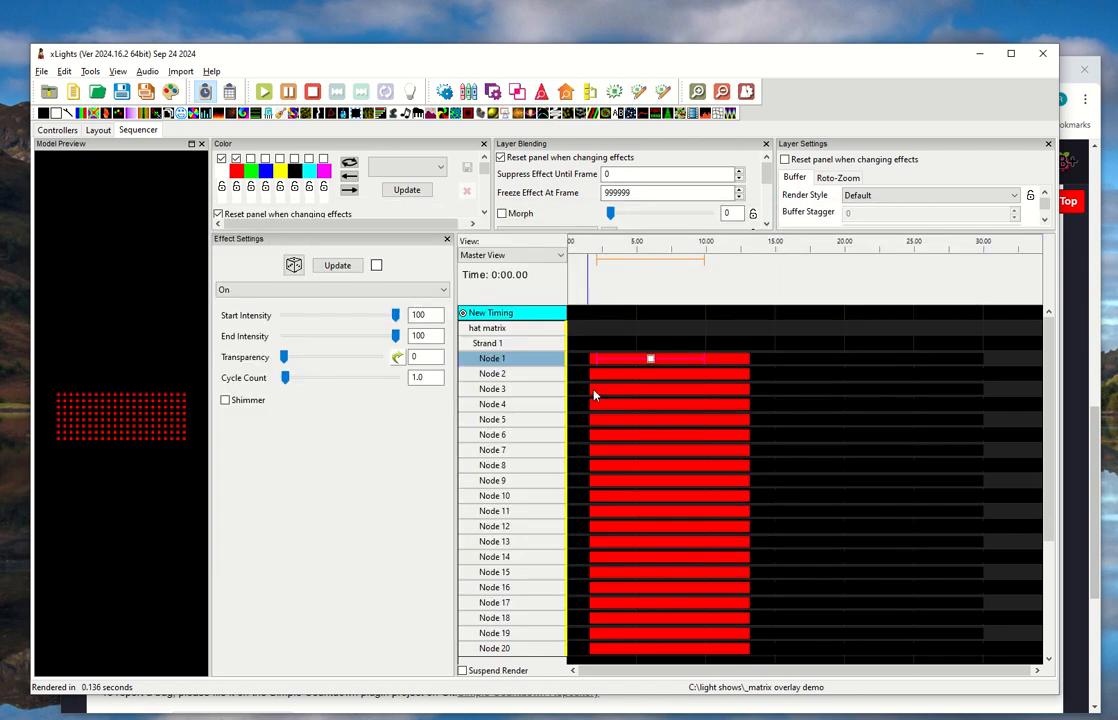
- Collapse hat matrix and reorder the display elements so it sits directly below ChromaHat Matrix Santa
click(508, 333)
double_click(509, 337)
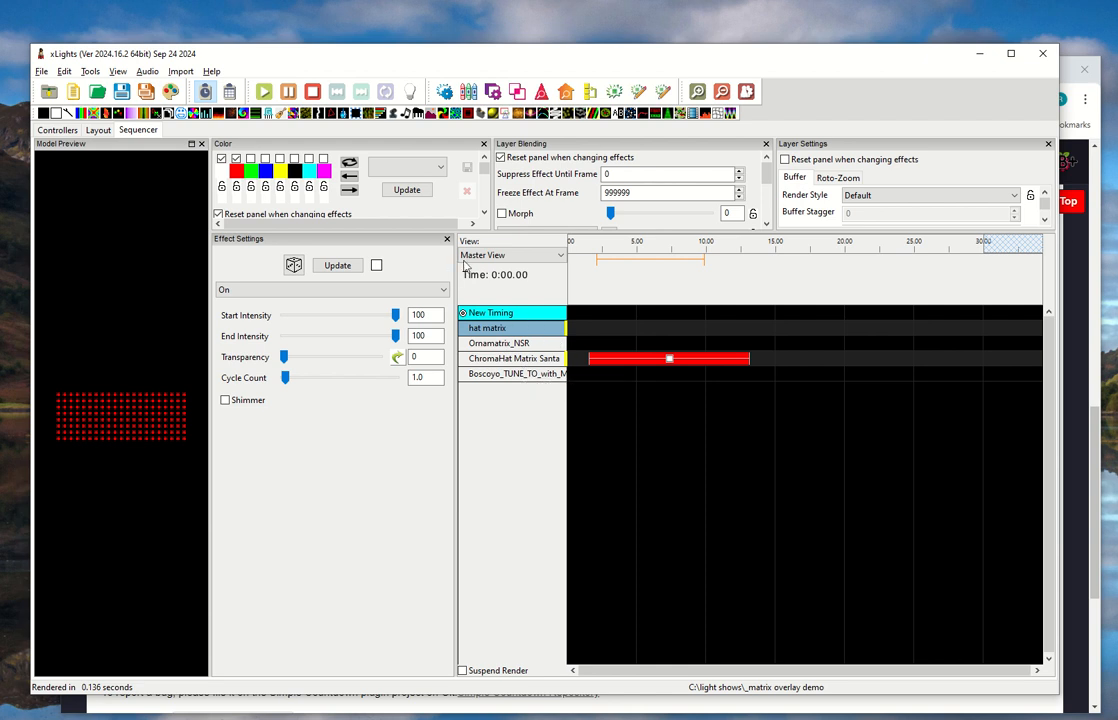
click(517, 256)
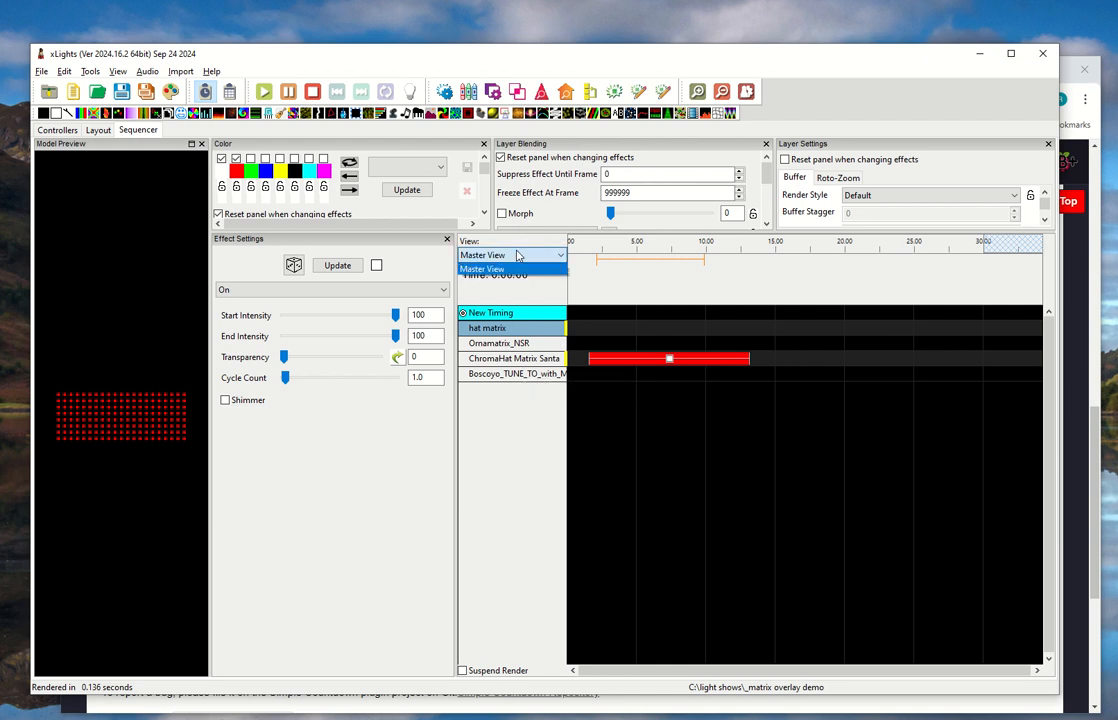
click(514, 363)
right_click(515, 361)
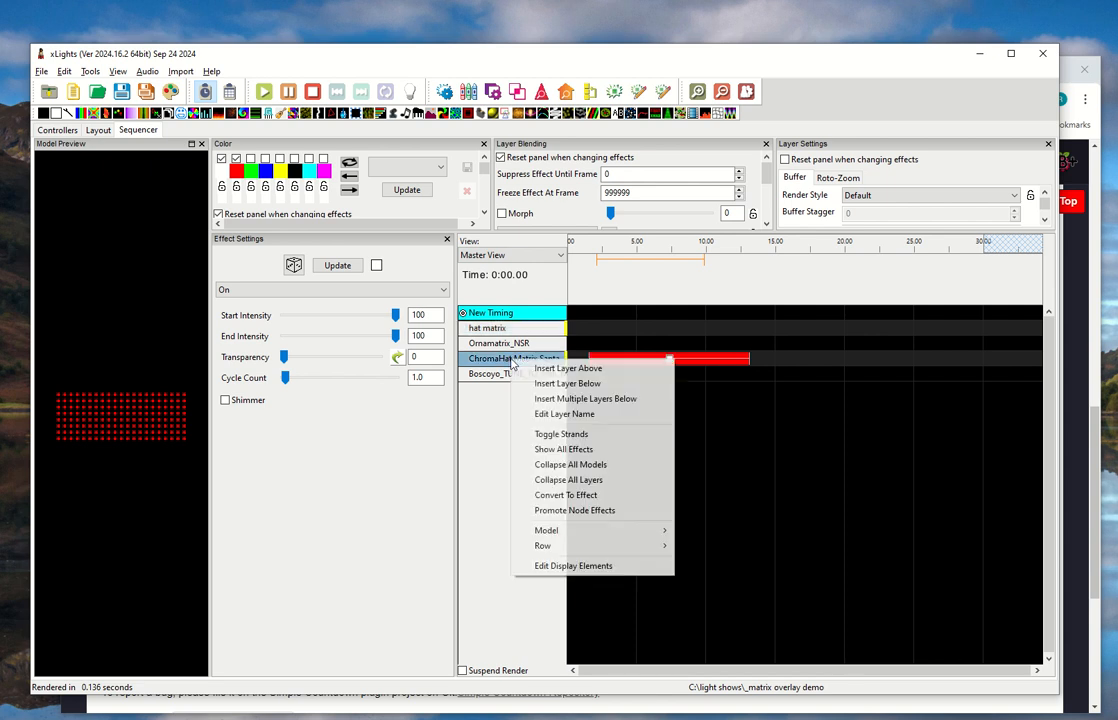
click(570, 565)
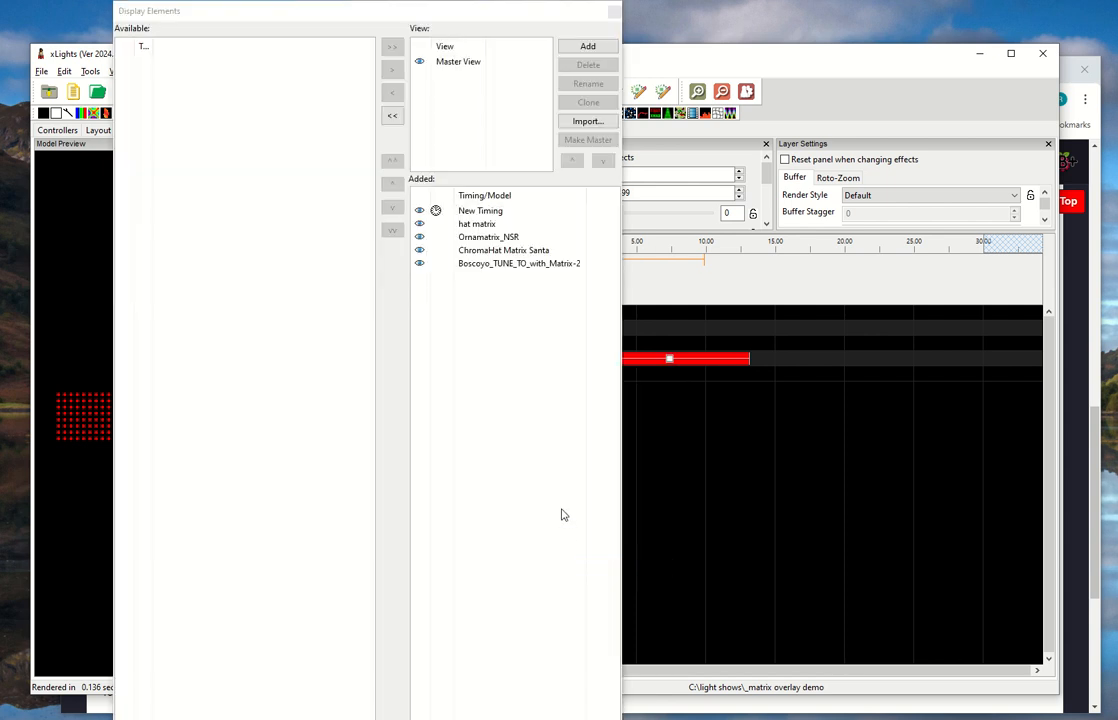
drag(491, 227, 482, 256)
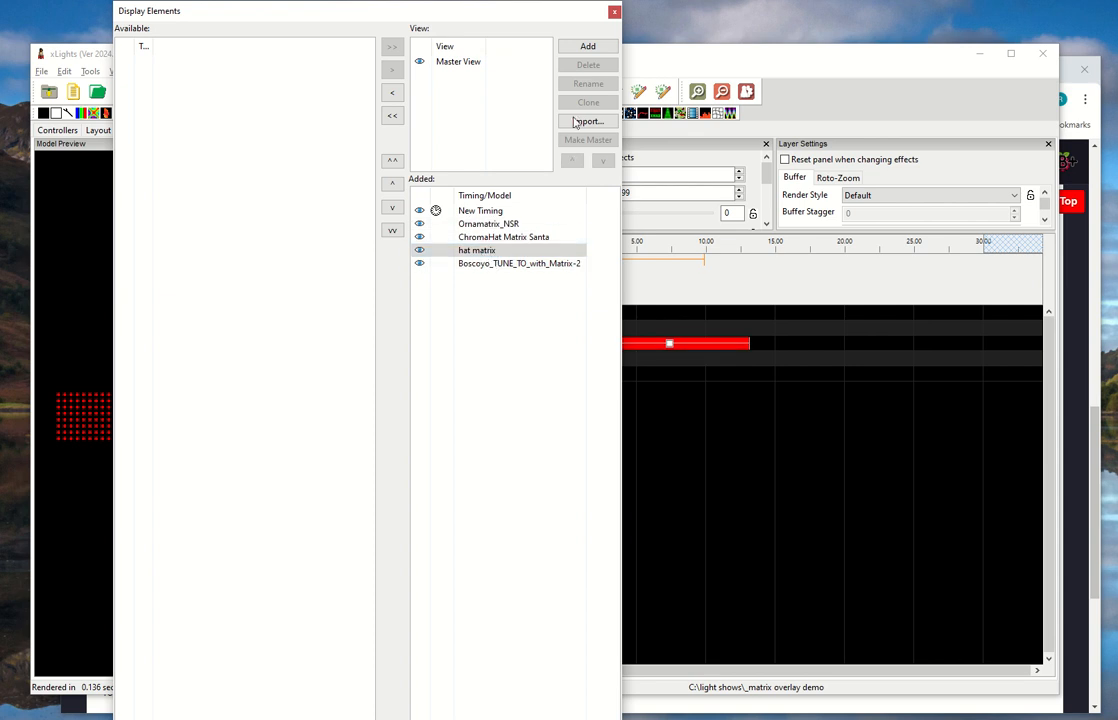
click(614, 12)
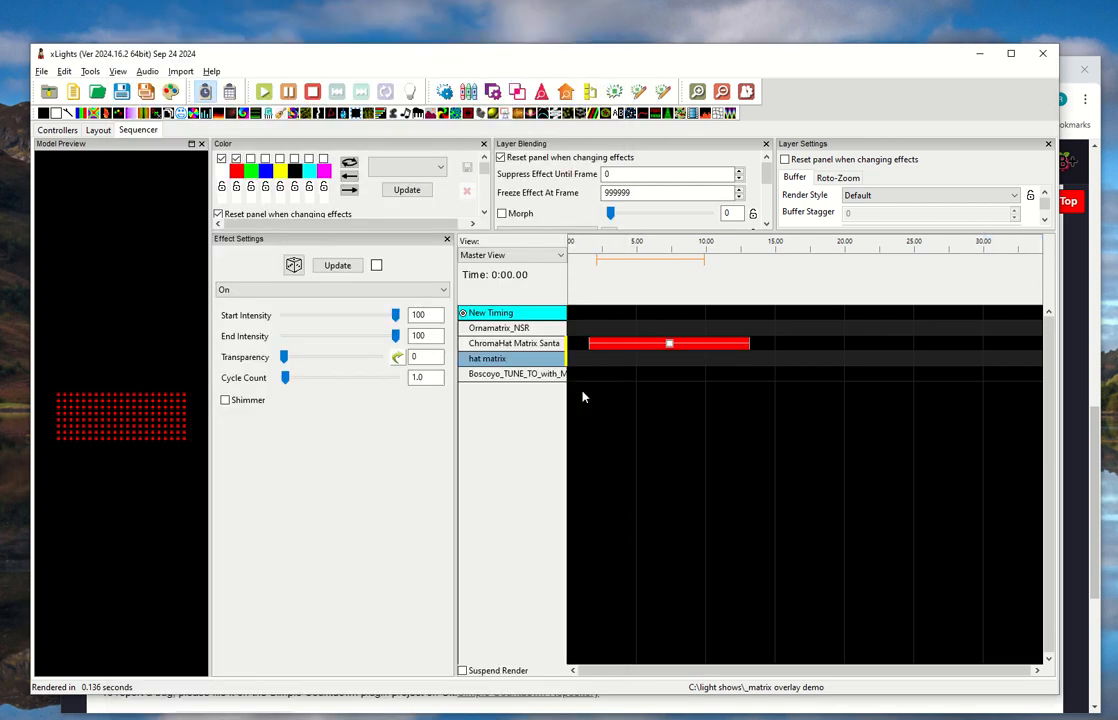
- Select the On effect on ChromaHat Matrix Santa and examine both models up close in the house preview
click(669, 345)
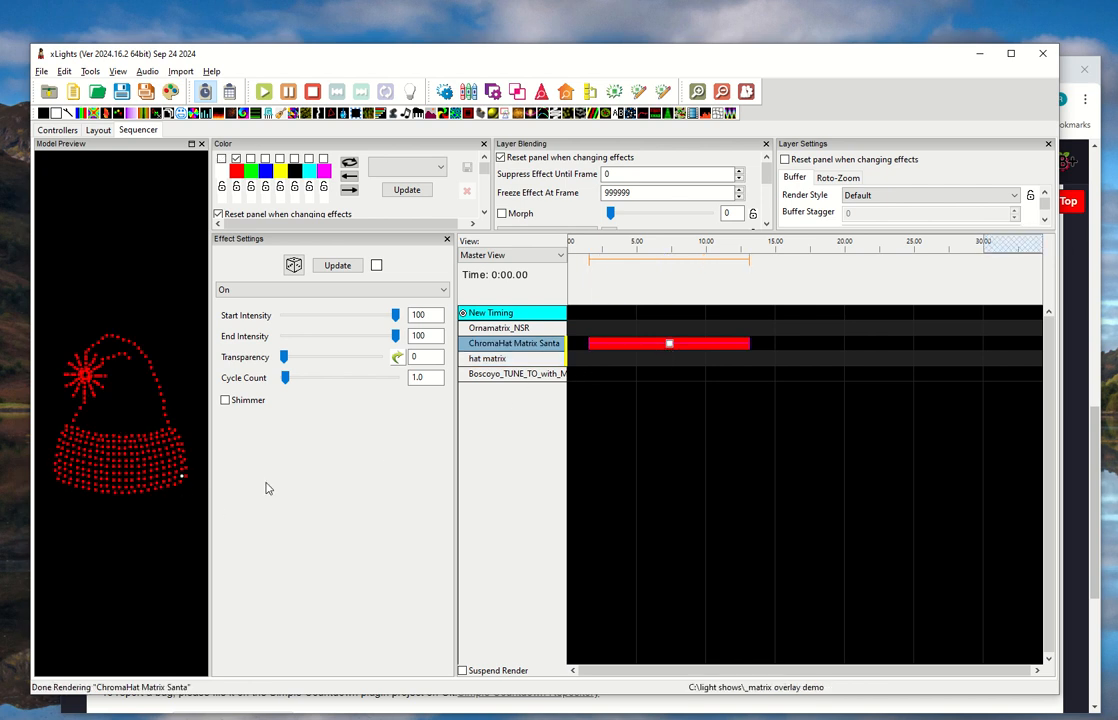
click(492, 91)
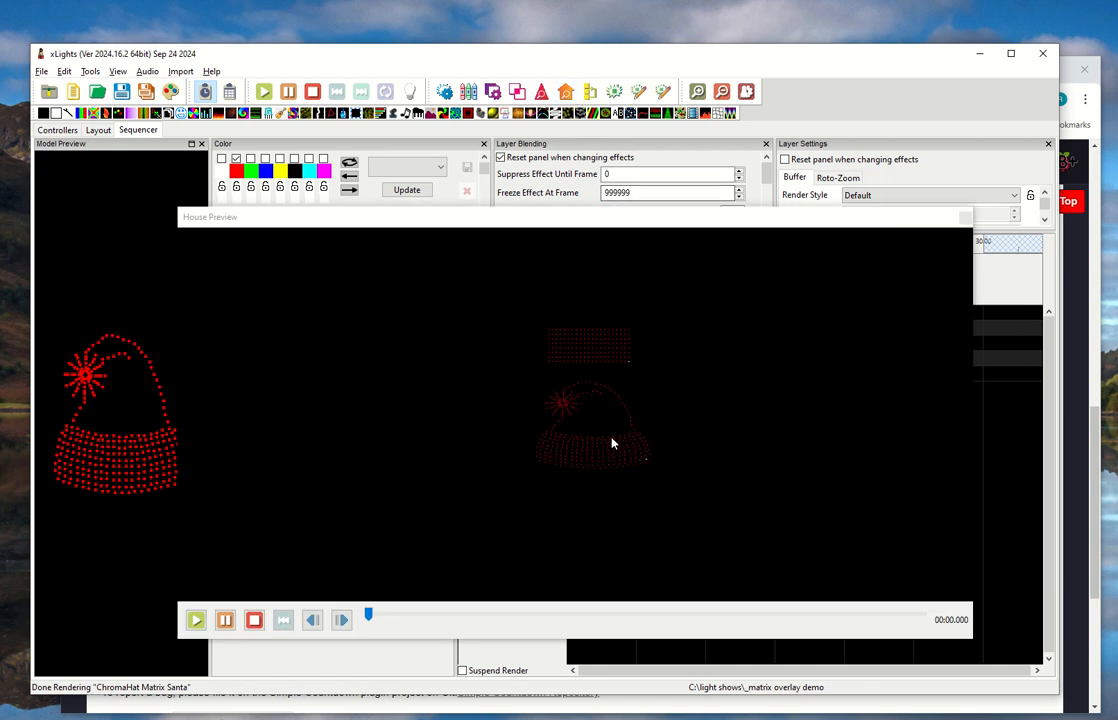
scroll(624, 426, up, 4)
click(965, 218)
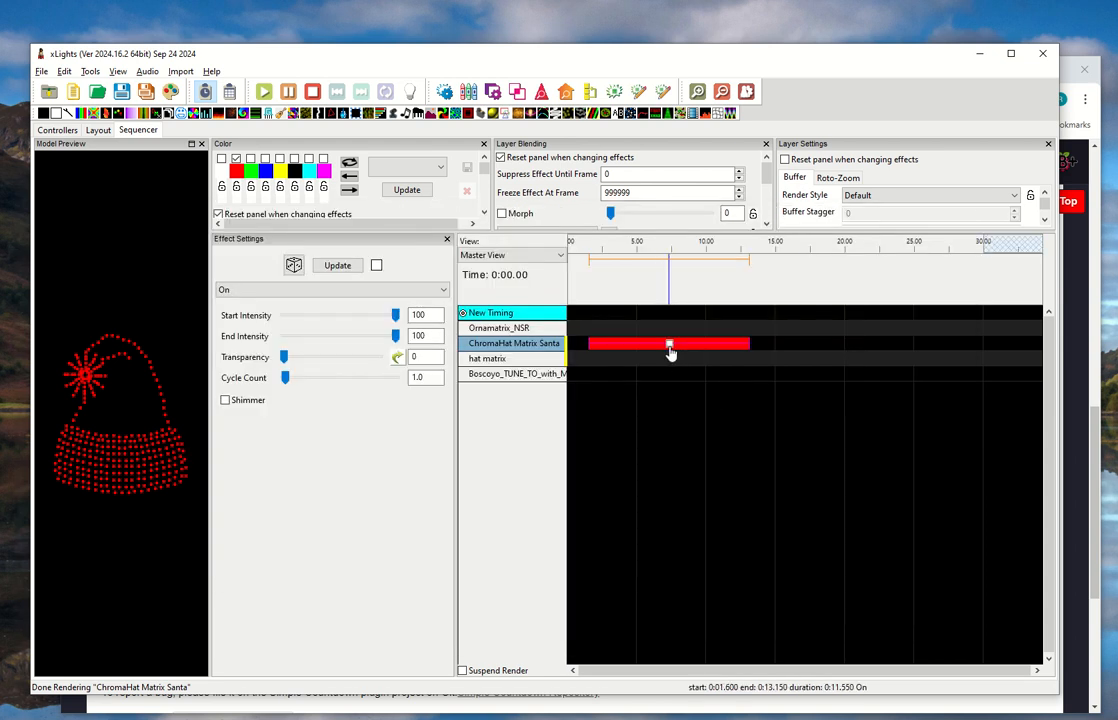
- Extend the On effects on ChromaHat Matrix Santa and Strand 1 Node 1 to span 0 to 30 seconds, and check the house preview
double_click(503, 366)
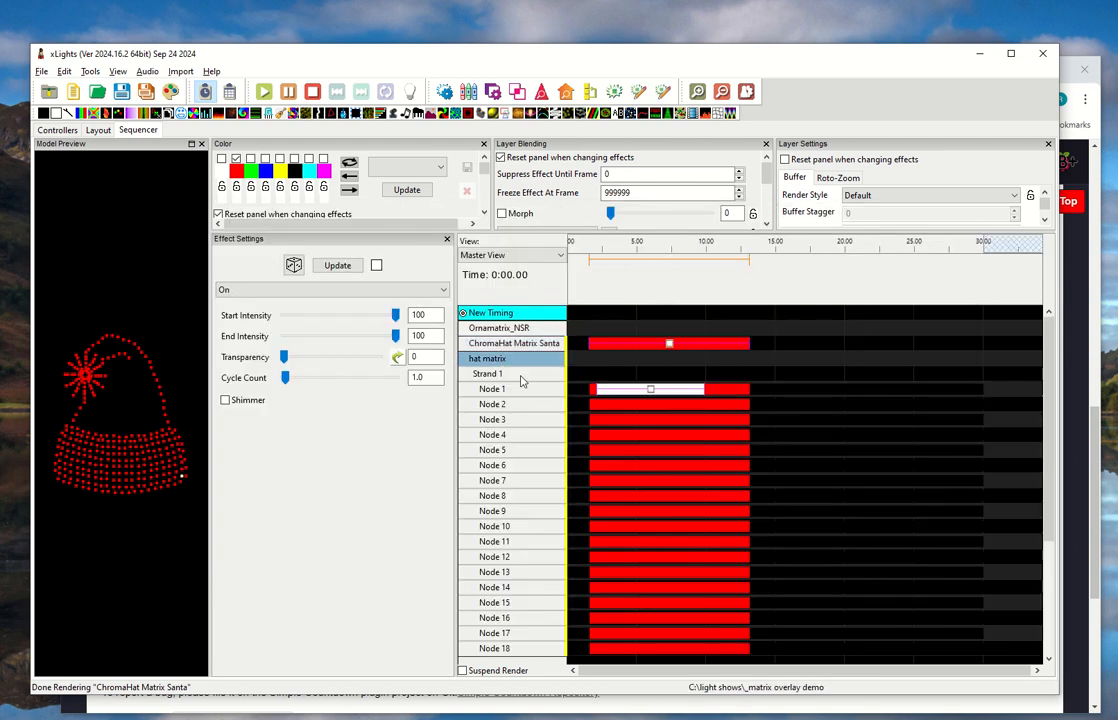
click(645, 390)
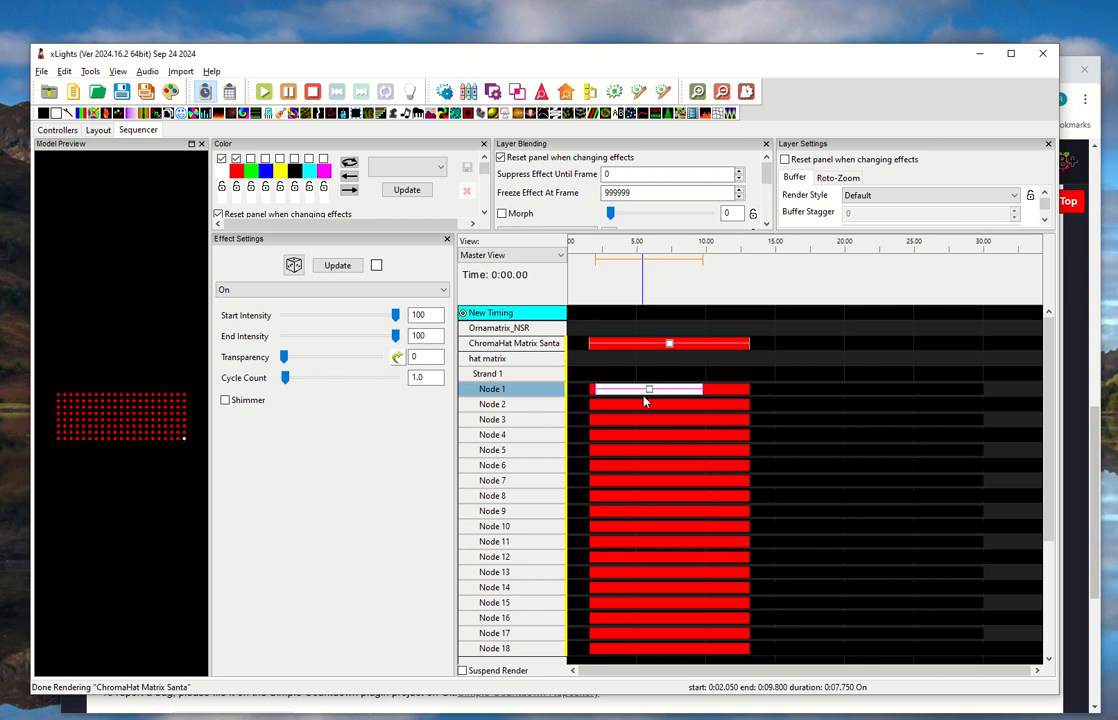
click(669, 344)
key(alt+shift+Left)
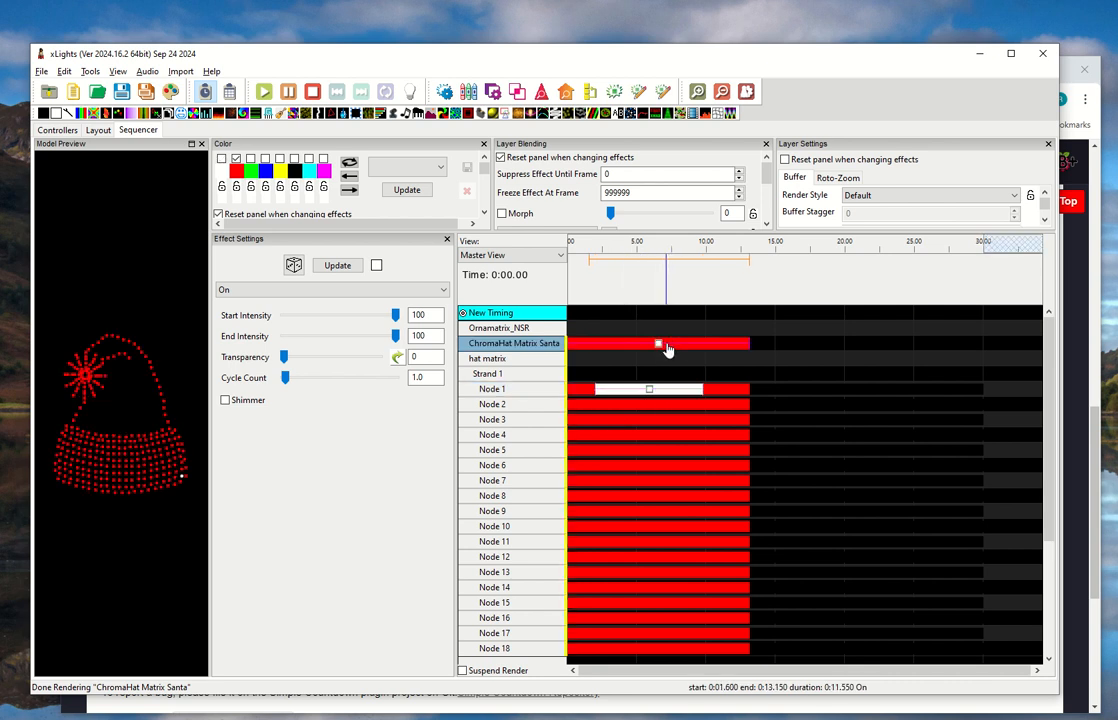
key(alt+shift+Right)
click(649, 392)
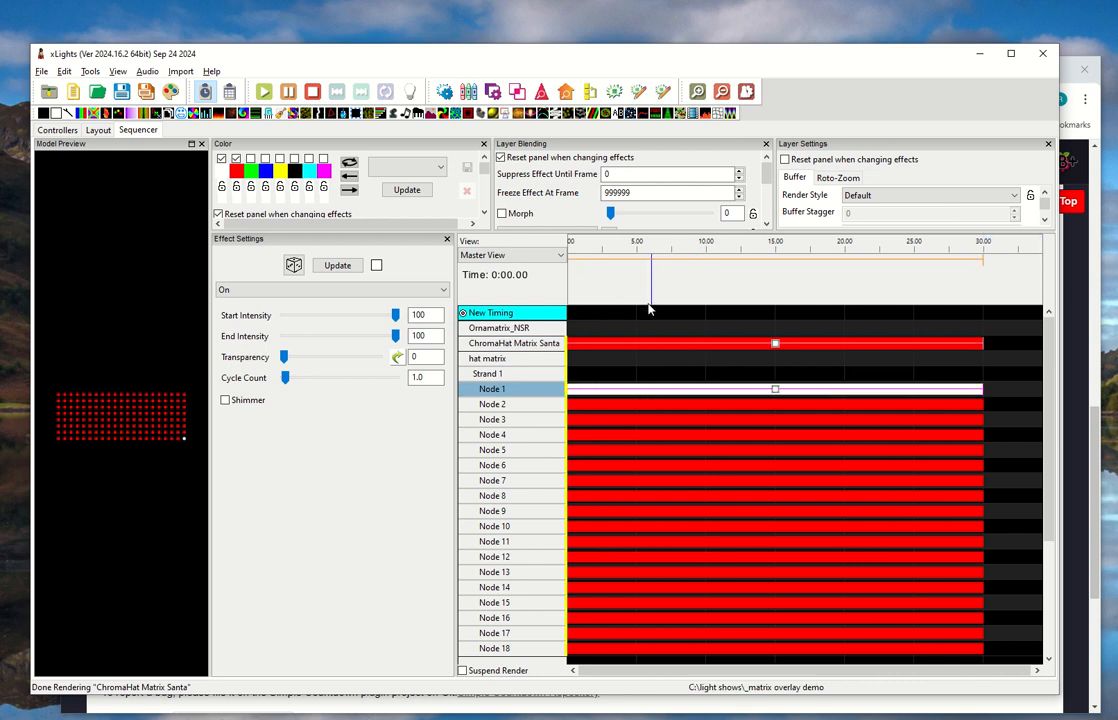
click(496, 91)
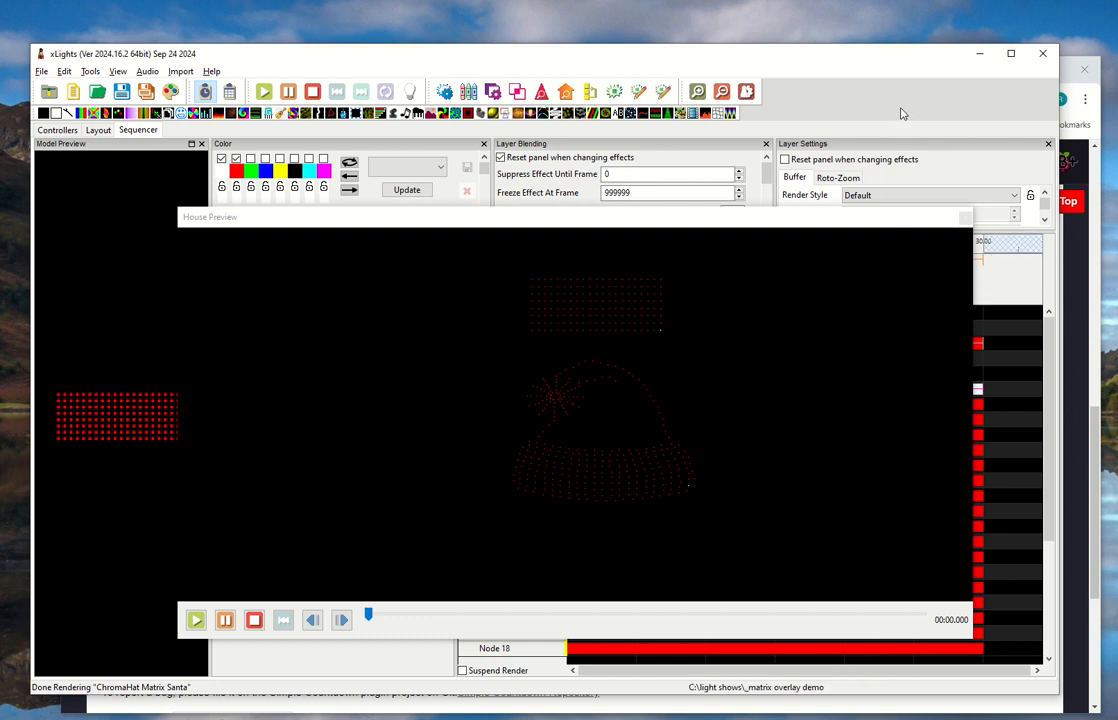
click(964, 217)
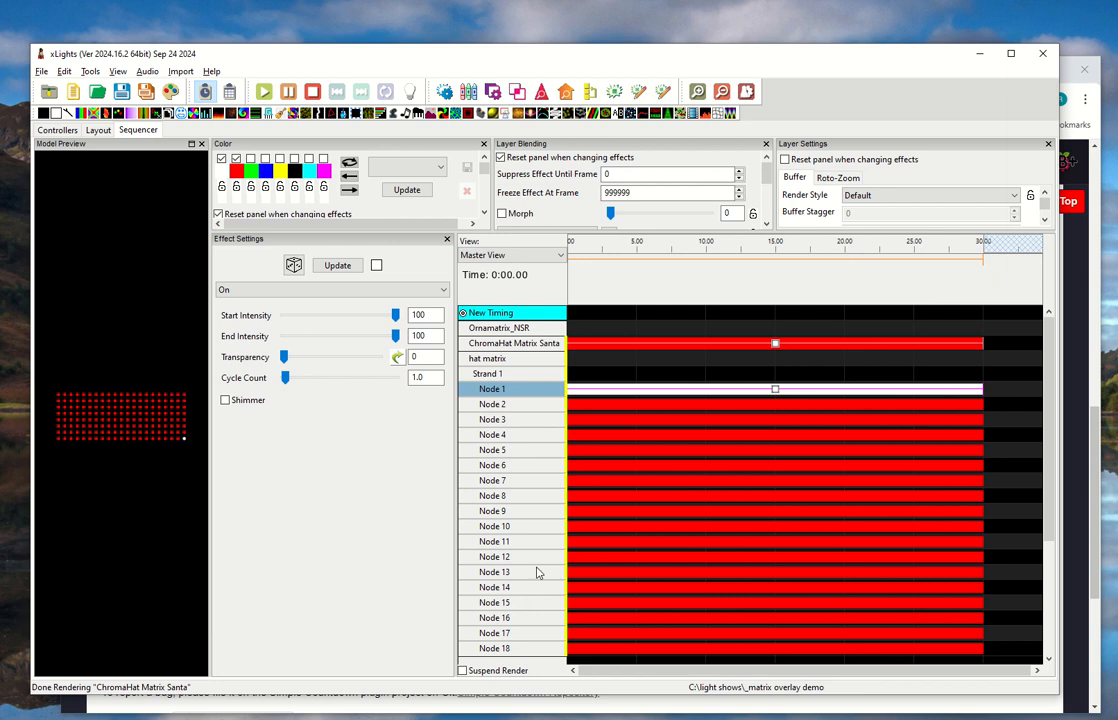
- Add a white On effect to Strand 1 Node 21 of hat matrix spanning the full 30 seconds, and check the house preview
scroll(545, 605, down, 5)
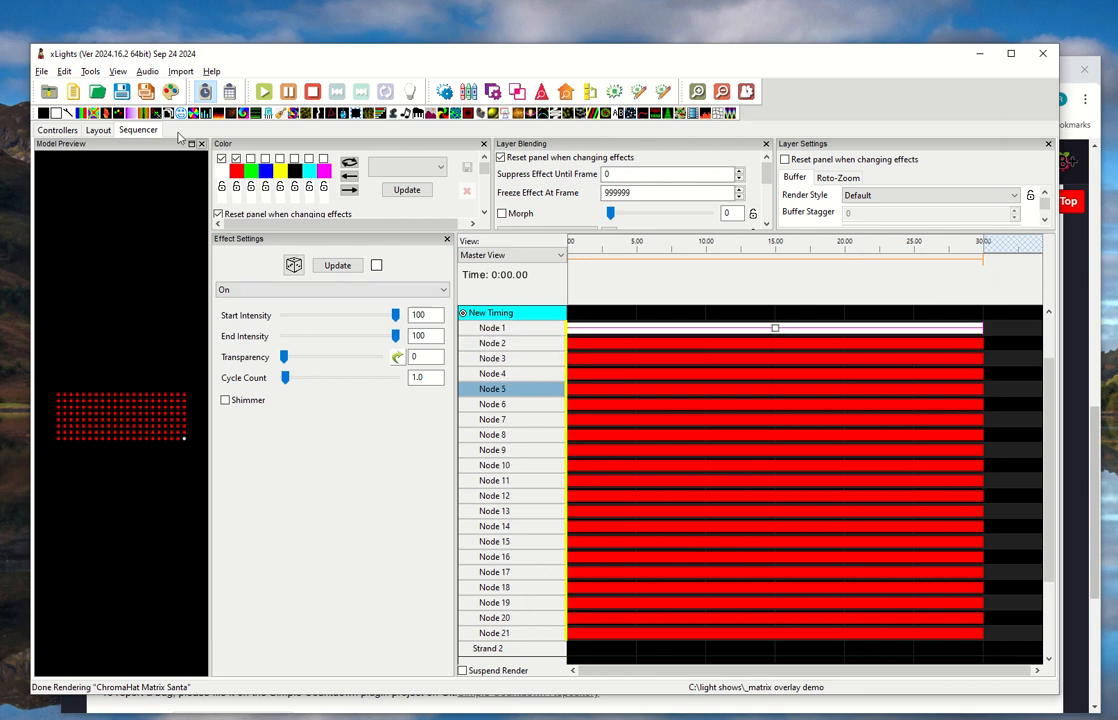
mouse_move(55, 113)
mouse_down()
mouse_move(608, 681)
mouse_move(608, 633)
mouse_up()
key(shift+Right)
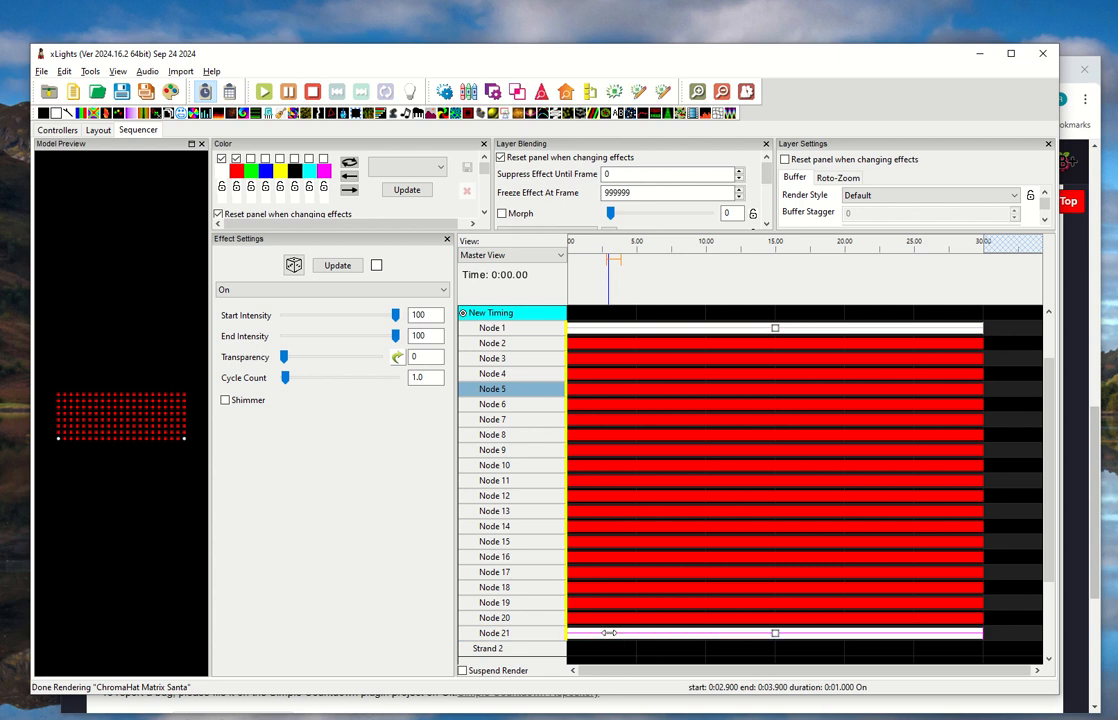
scroll(704, 646, down, 1)
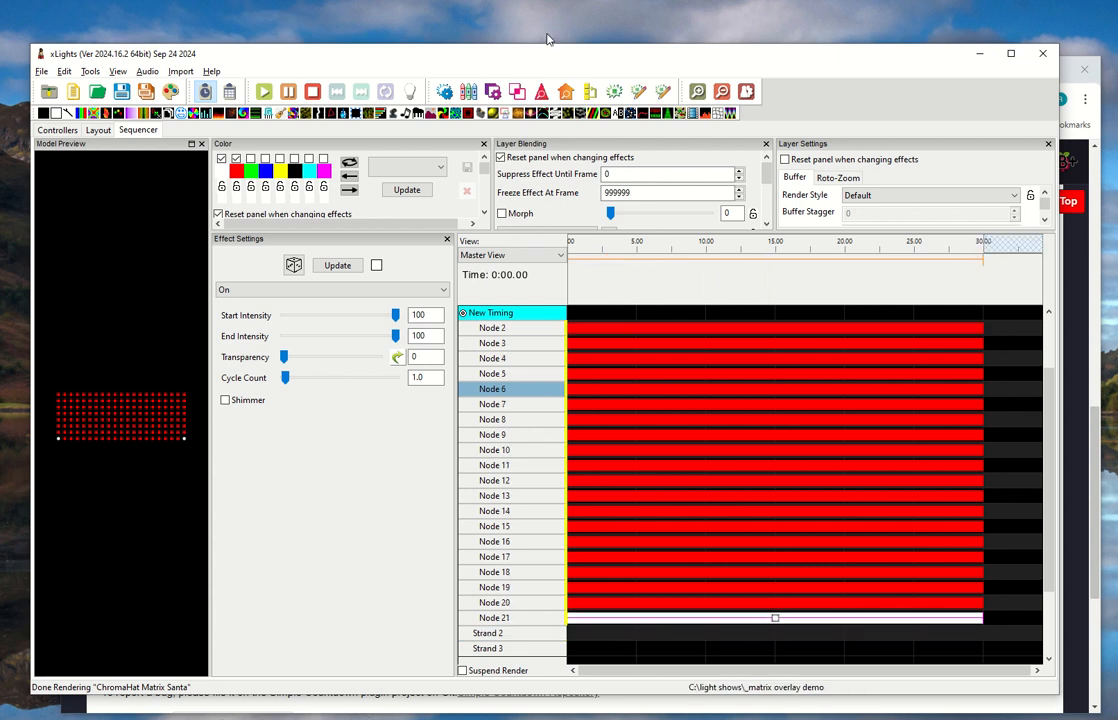
click(566, 92)
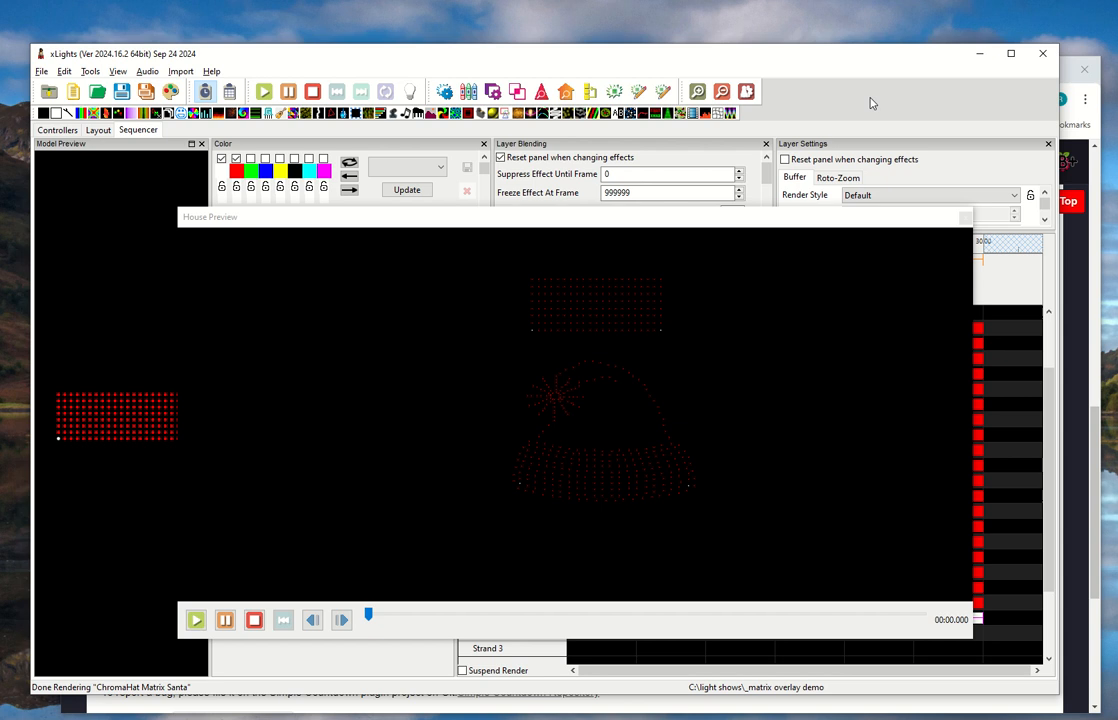
click(965, 217)
- Collapse Strand 1 and add a white On effect to Strand 8 Node 1 of hat matrix across the full 30 seconds
scroll(519, 374, up, 2)
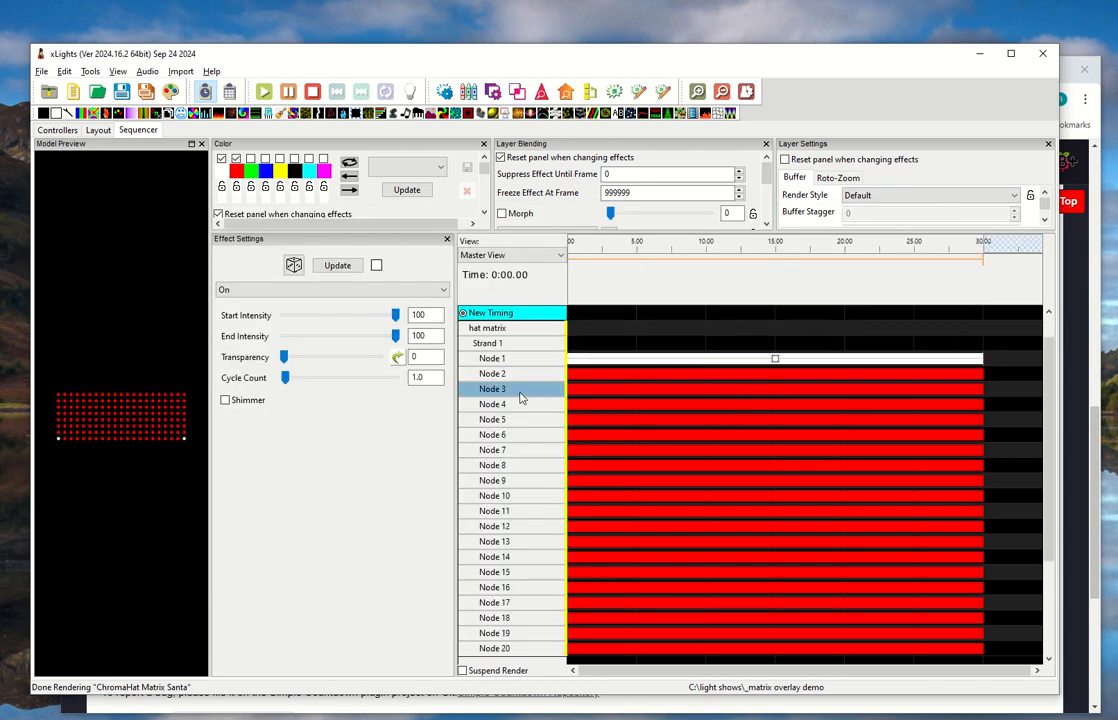
double_click(512, 344)
scroll(515, 460, up, 2)
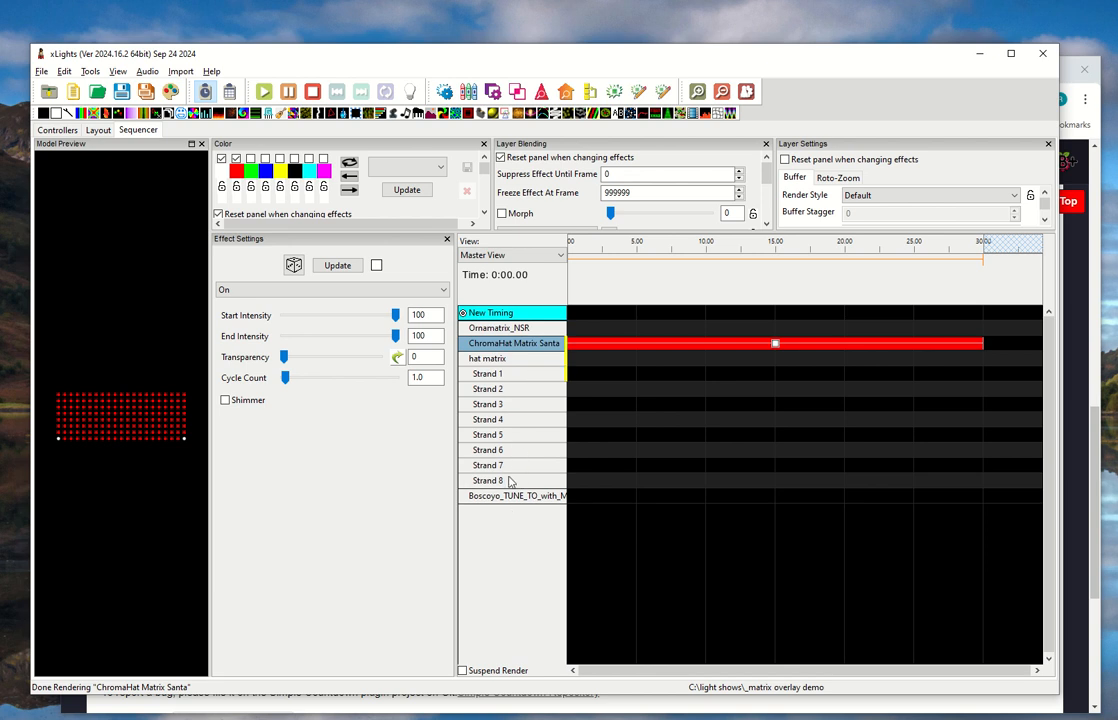
double_click(507, 481)
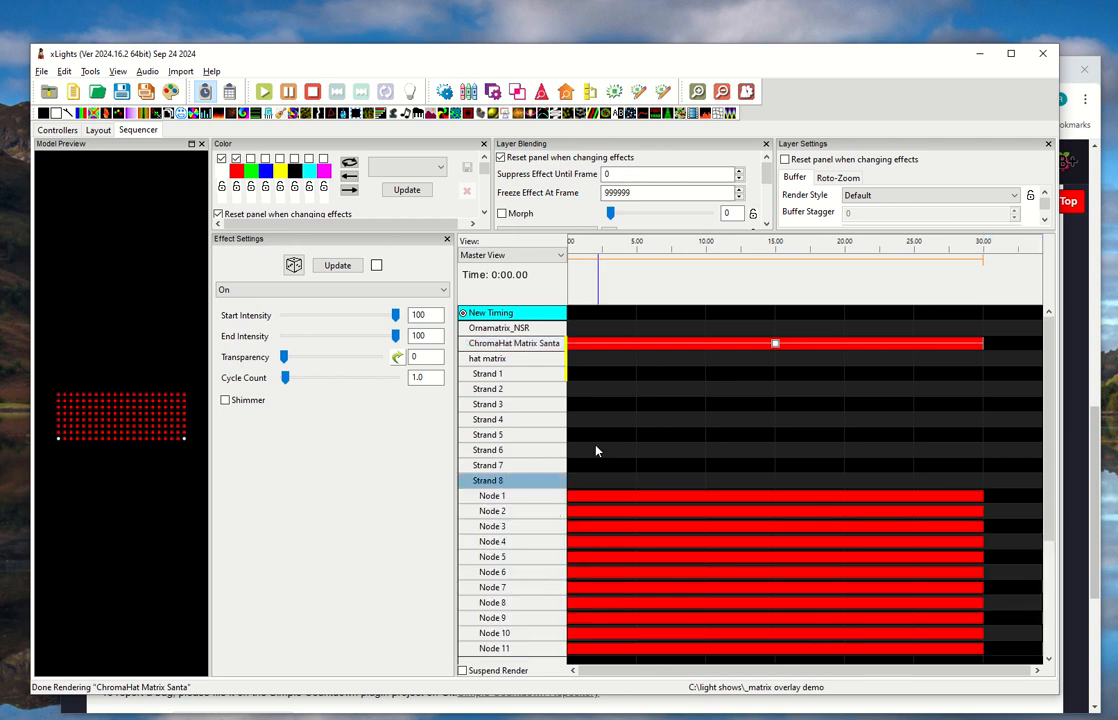
drag(57, 117, 608, 496)
key(ctrl+shift+Left)
key(ctrl+shift+Right)
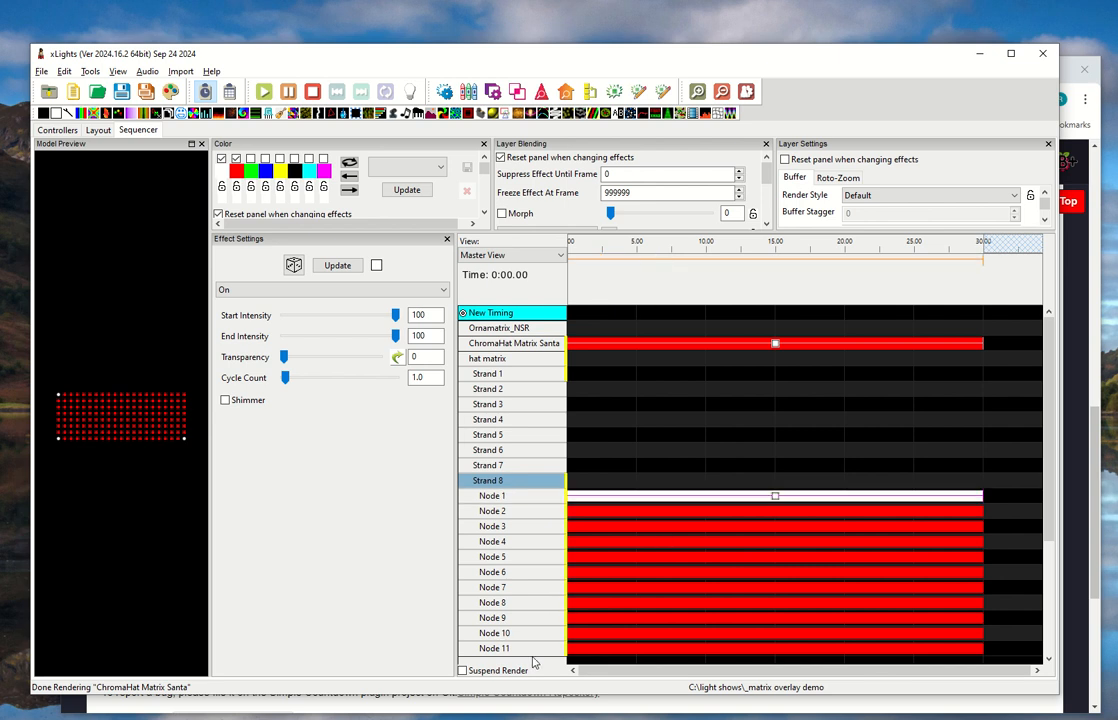
- Add a white On effect to Strand 8 Node 21 of hat matrix from 0 to 30 seconds and show the house preview
scroll(534, 643, down, 8)
scroll(534, 623, down, 3)
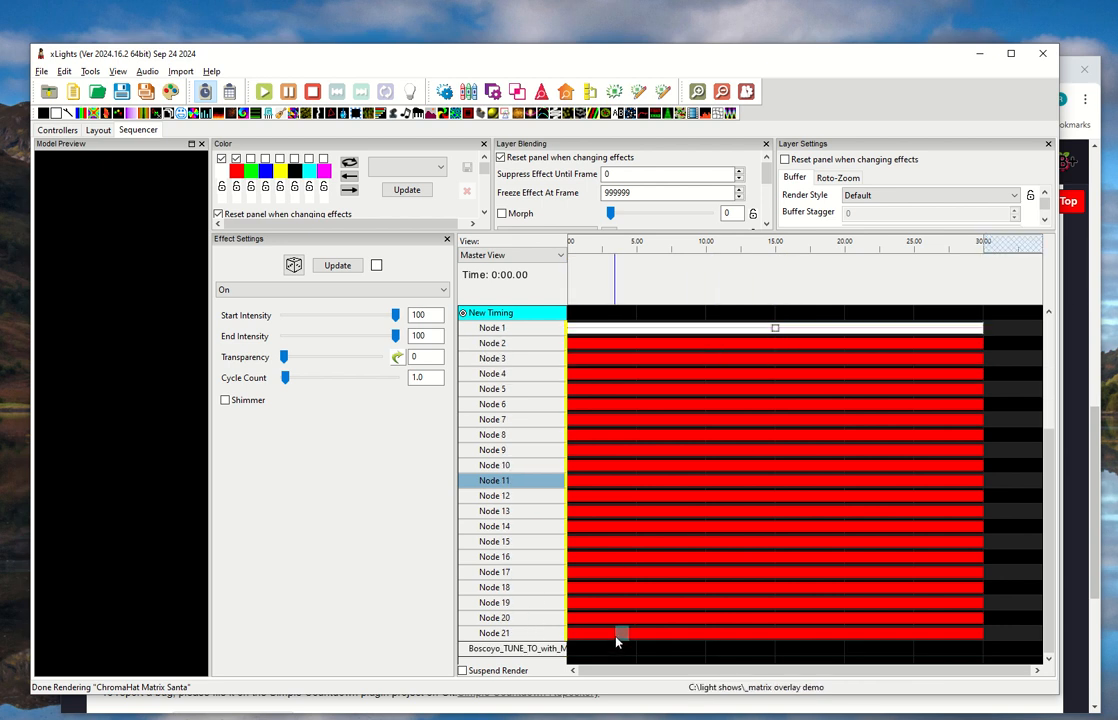
click(574, 636)
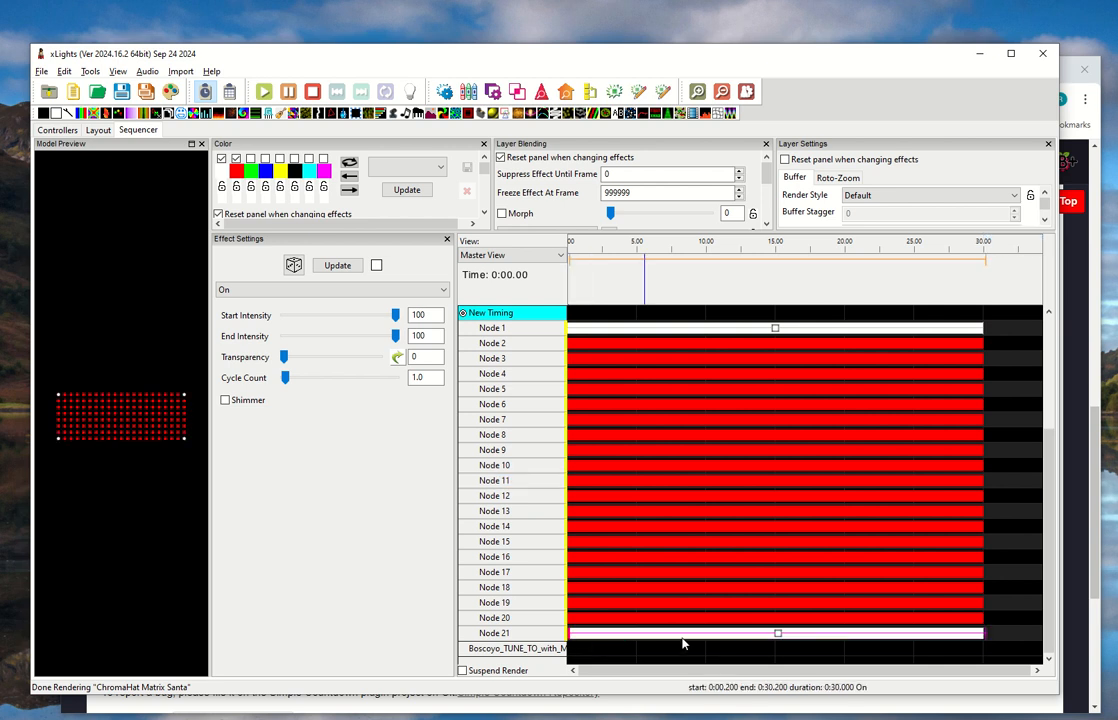
mouse_move(776, 634)
mouse_down()
mouse_move(752, 636)
mouse_move(772, 636)
mouse_up()
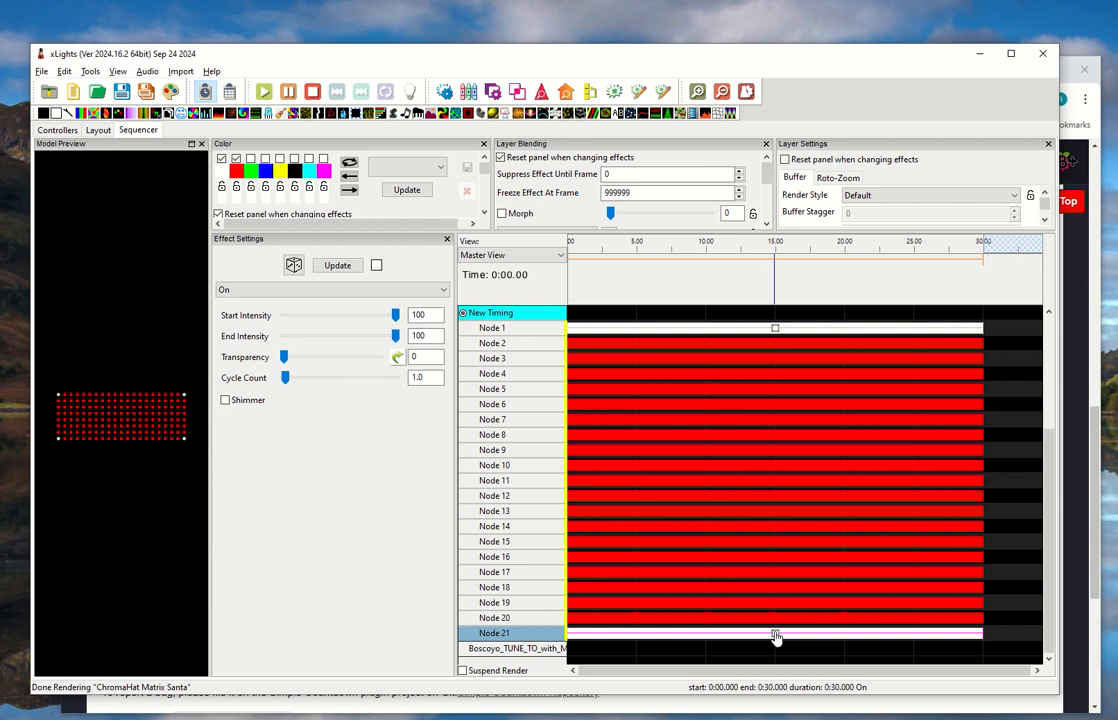
click(492, 89)
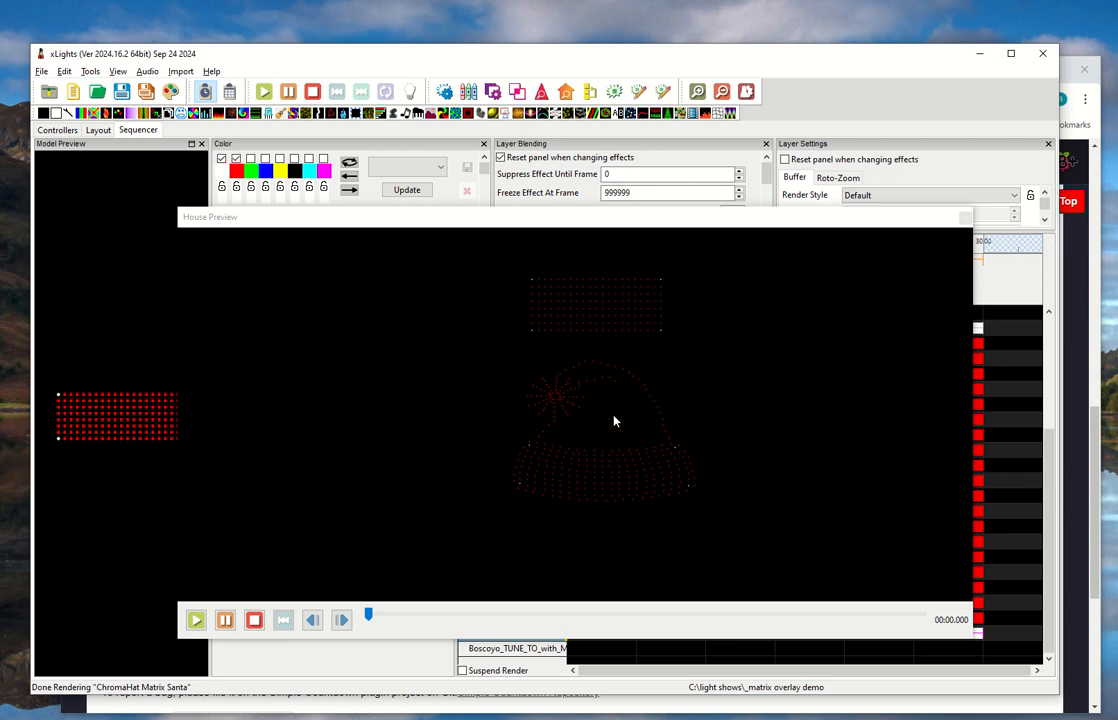
- Close the house preview and delete all node effects from the hat matrix model
click(965, 218)
scroll(640, 390, up, 3)
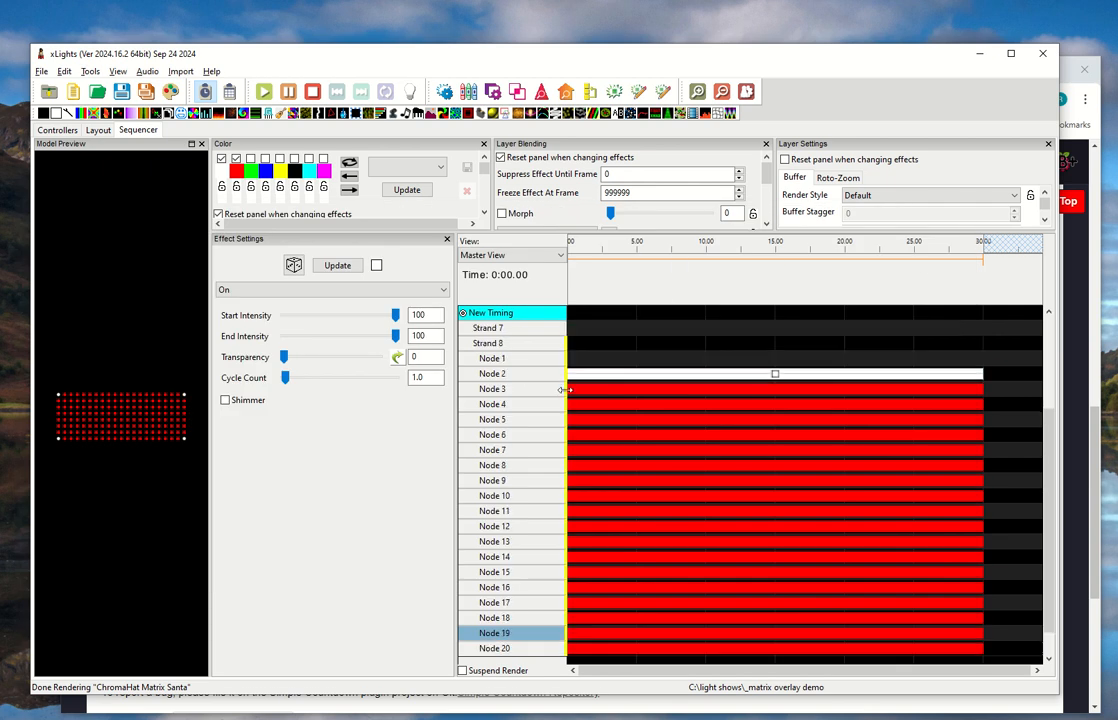
scroll(613, 417, up, 1)
click(492, 360)
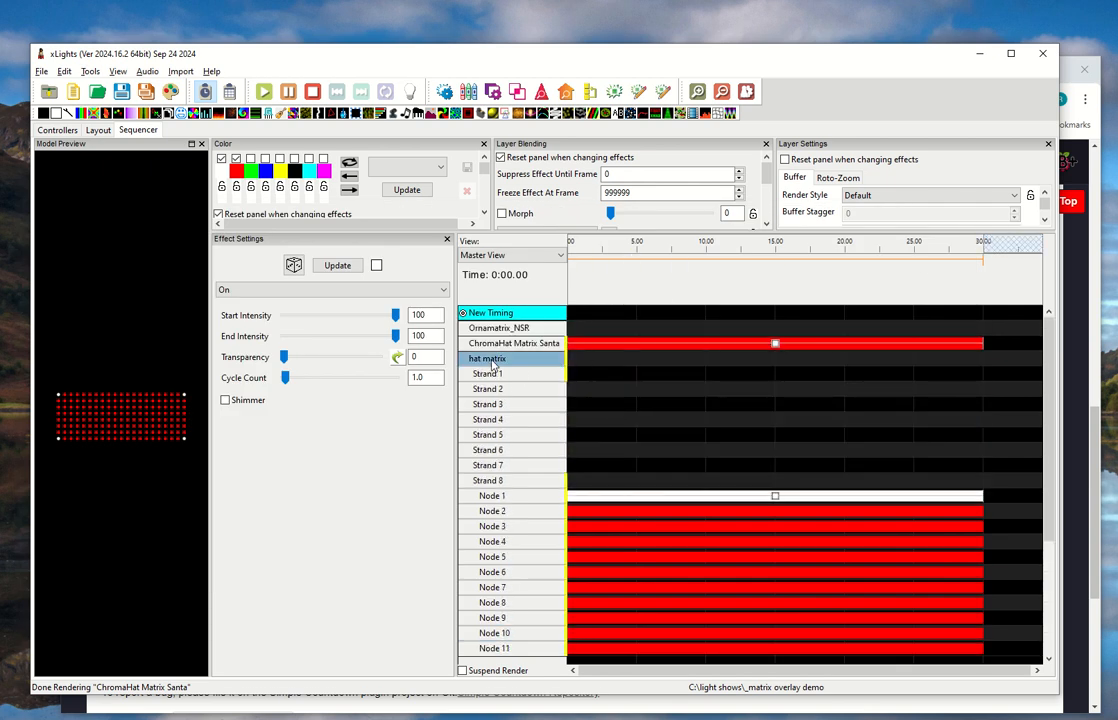
right_click(497, 366)
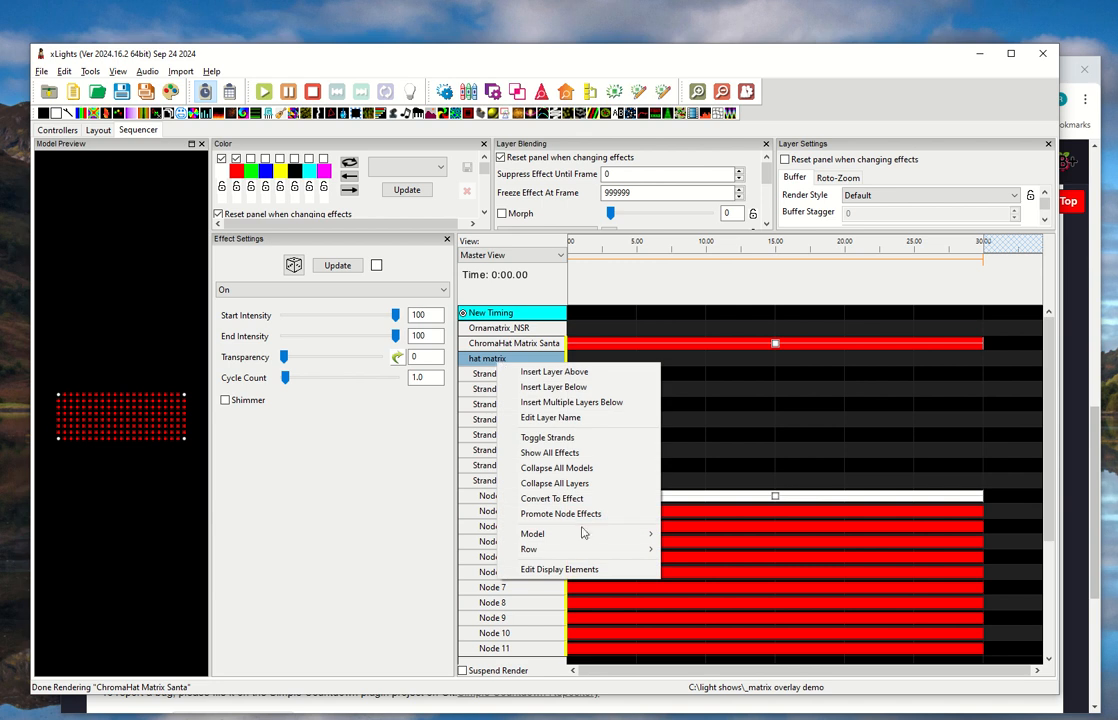
mouse_move(585, 533)
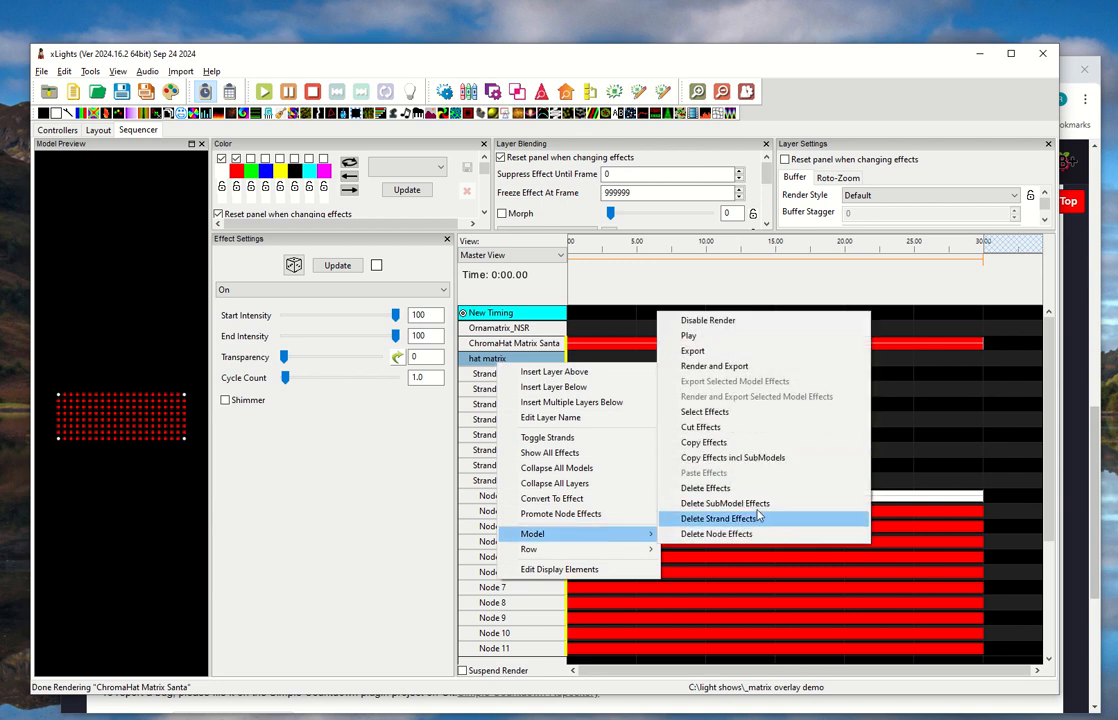
click(766, 533)
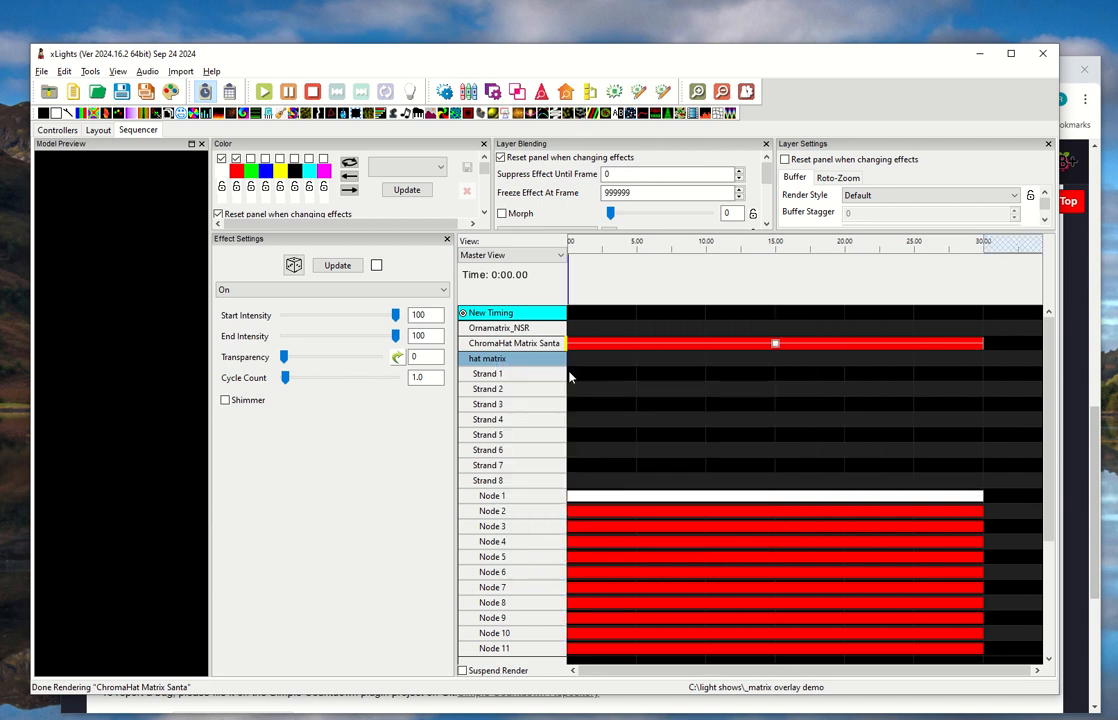
- Delete the On effect from ChromaHat Matrix Santa and collapse the strands of hat matrix
click(536, 345)
right_click(530, 350)
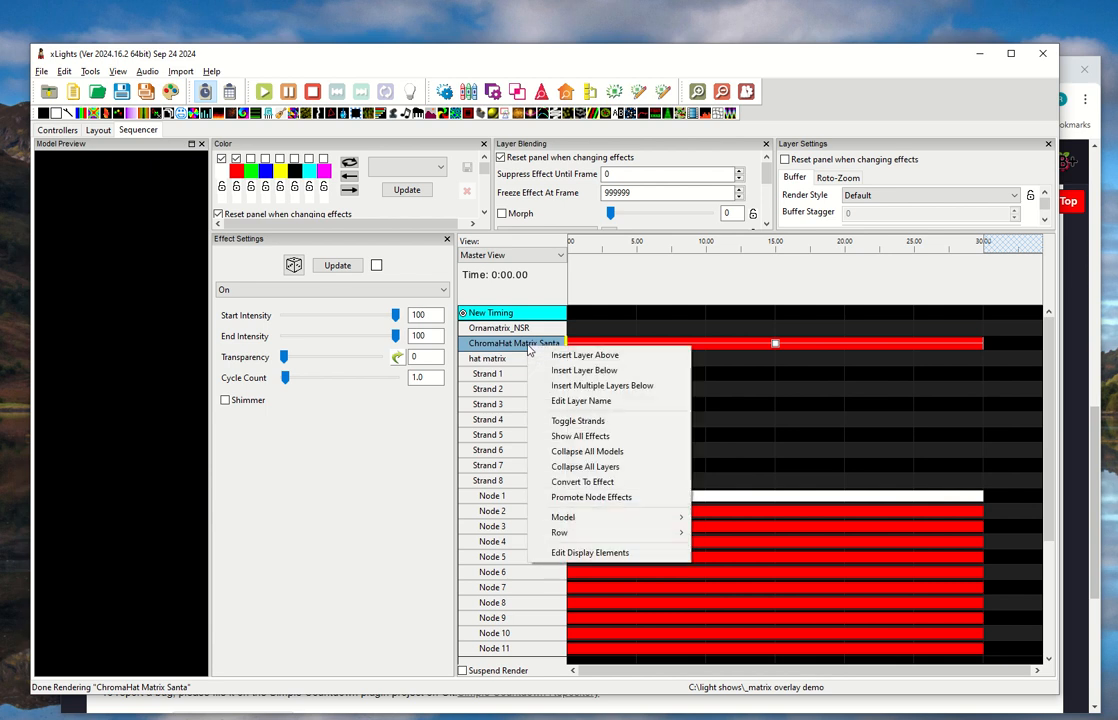
click(778, 346)
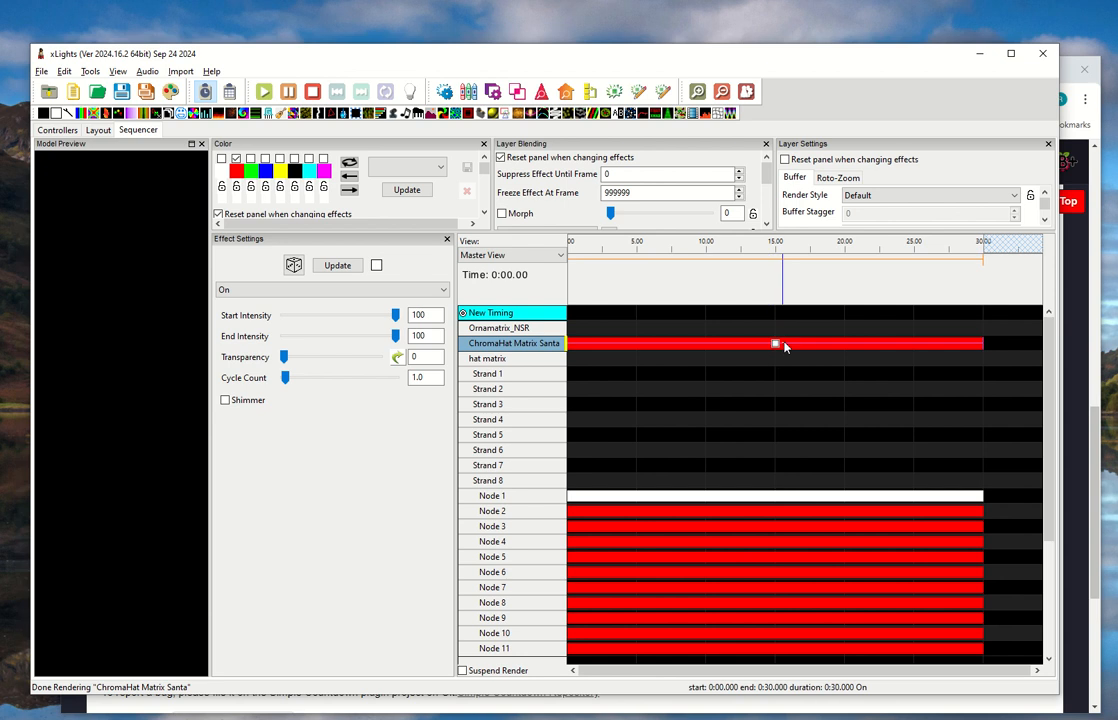
key(Delete)
click(681, 479)
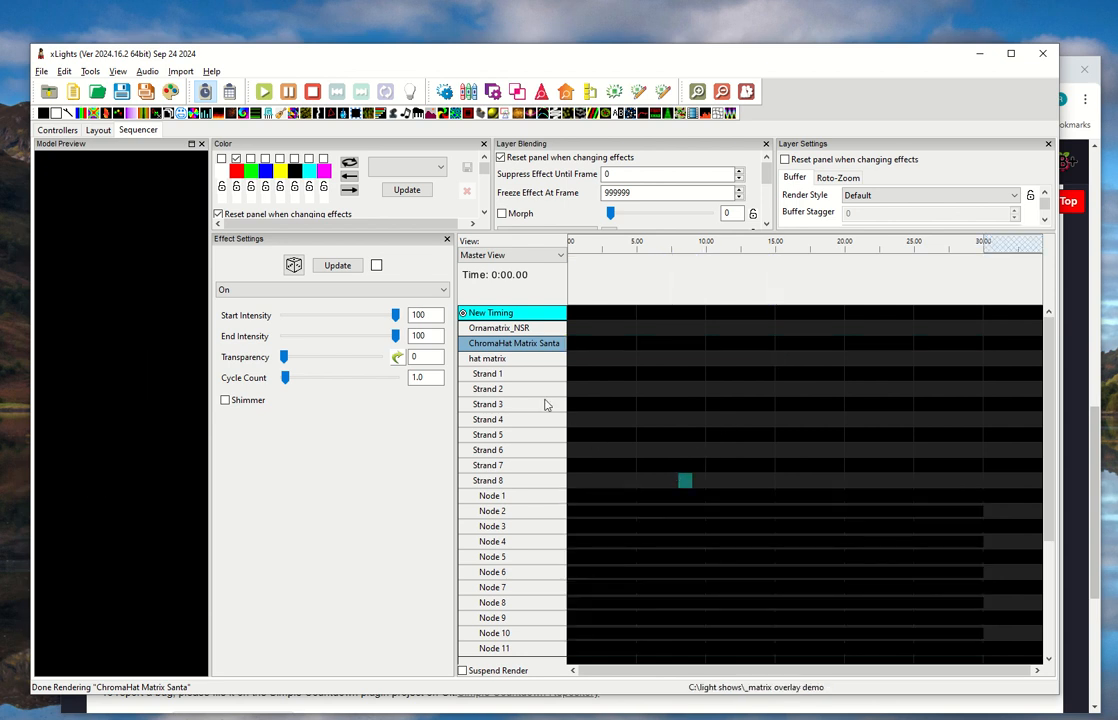
scroll(594, 472, down, 2)
scroll(590, 484, up, 6)
double_click(515, 361)
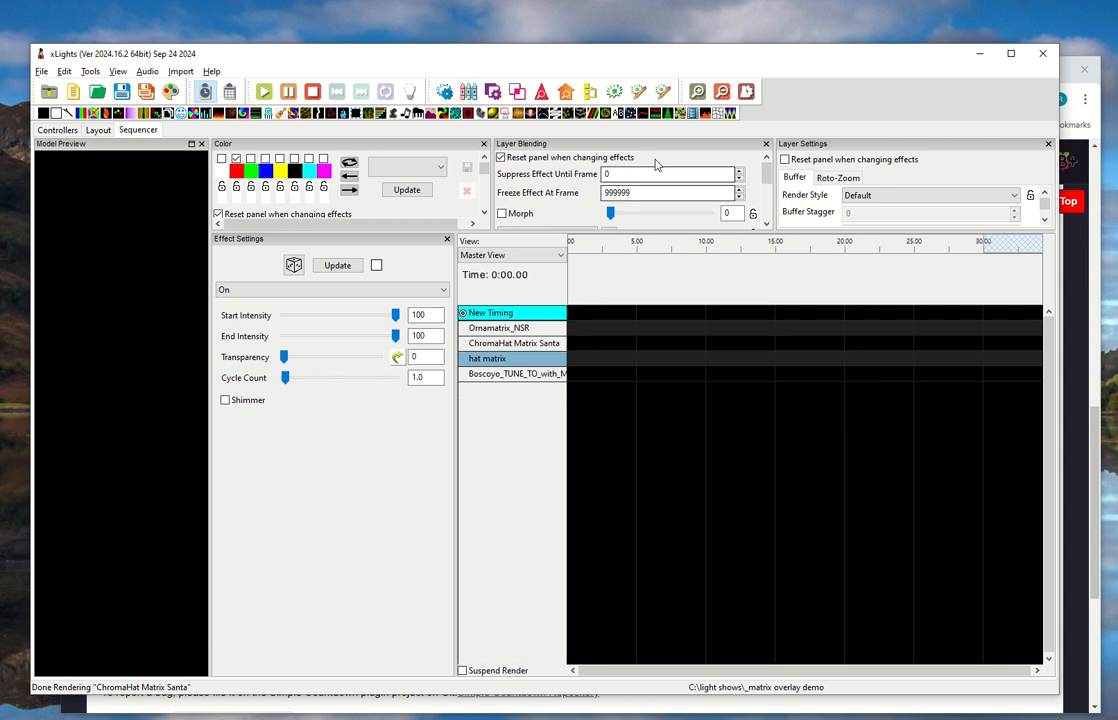
- Add a Text effect reading "This is fun" to hat matrix from about 1.4 to 12.15 seconds, and expand ChromaHat Matrix Santa's submodels
drag(657, 114, 735, 358)
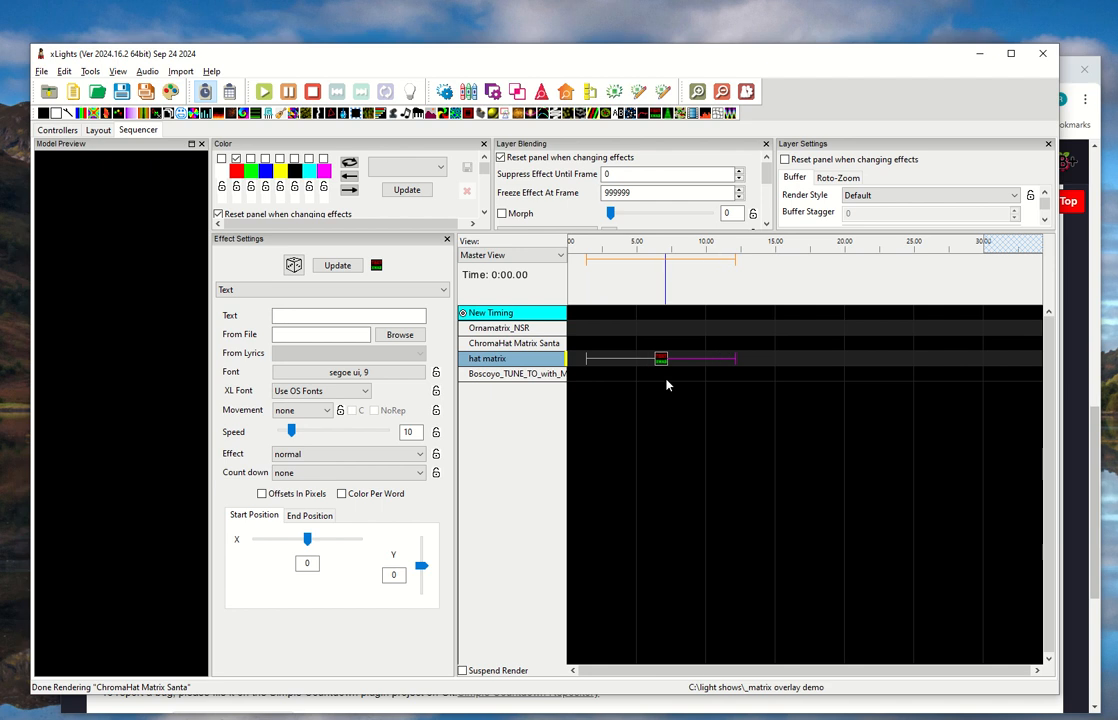
double_click(515, 343)
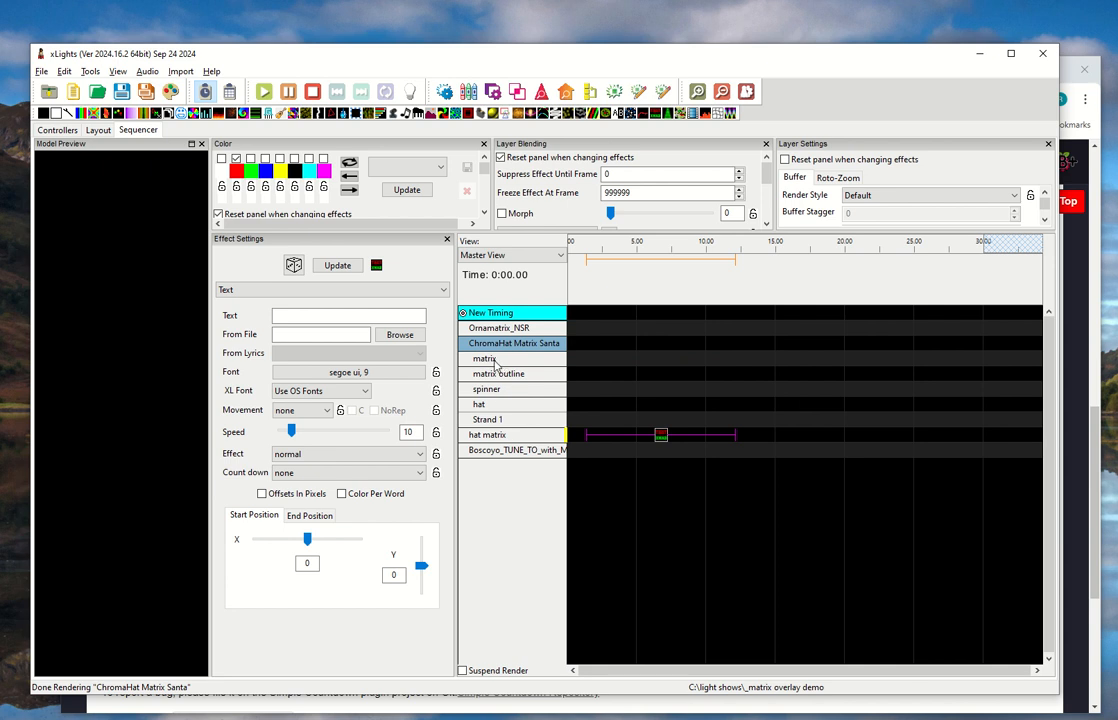
click(660, 436)
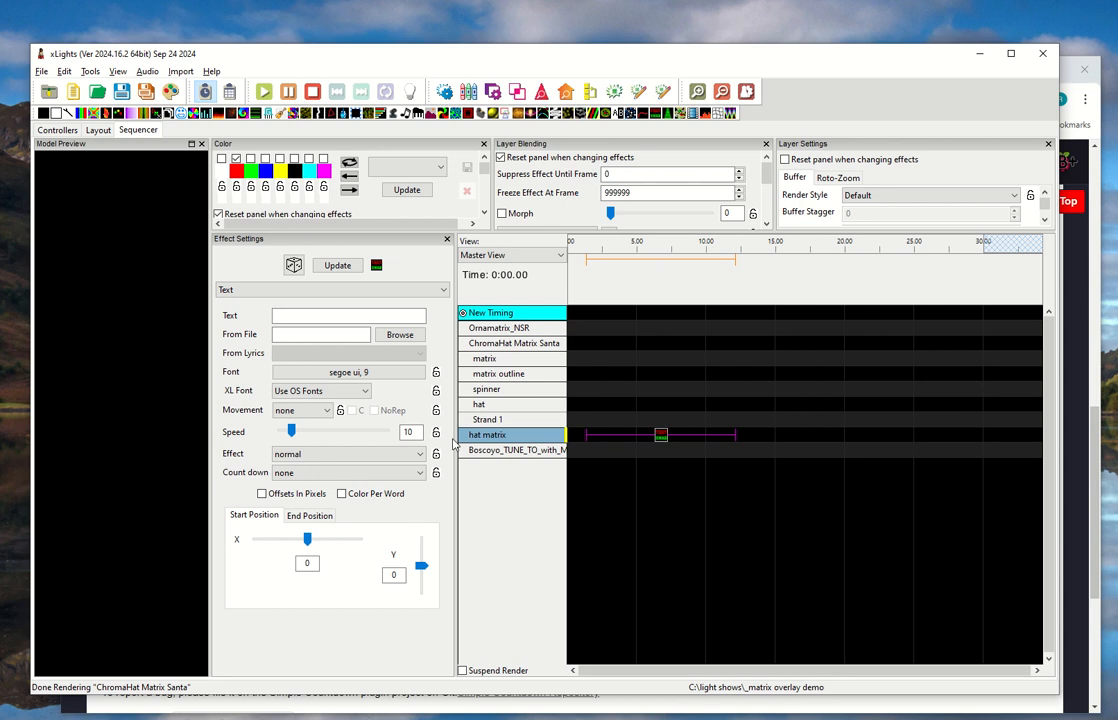
click(304, 318)
text(This is fun)
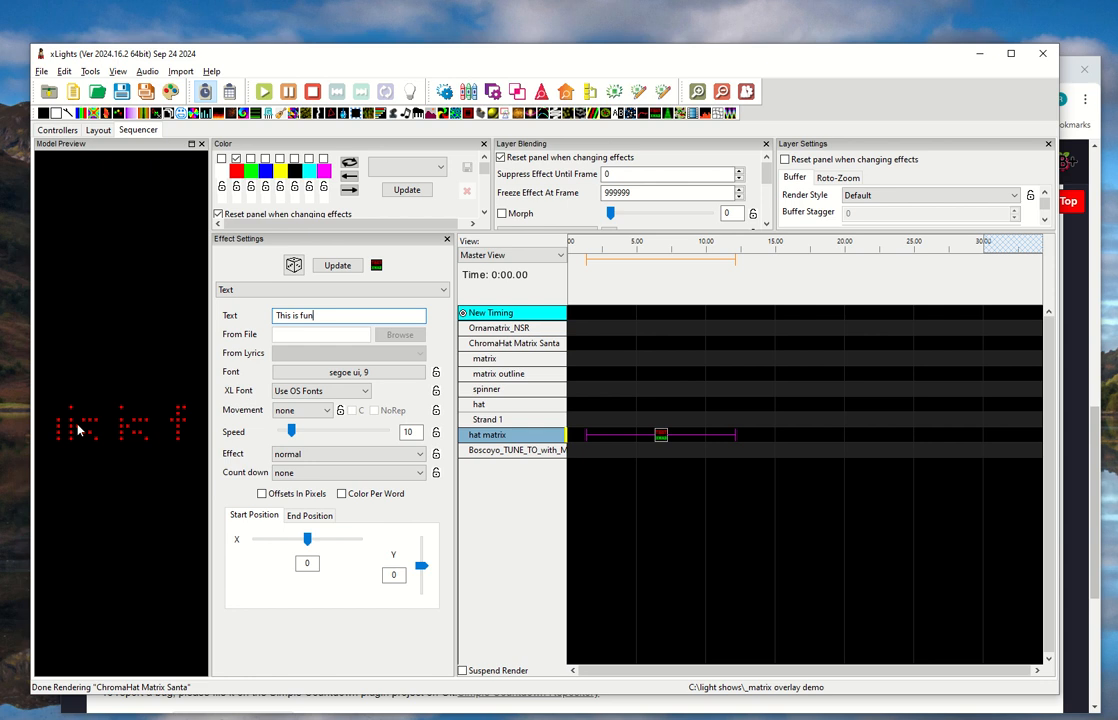
- Try the XL fonts 8-8x8 Thin, 10-12x12 Bold, 8-8x8 Thin Vertical, 7-7x9 Thin and 6-6x6 Thin on the hat matrix text
click(310, 391)
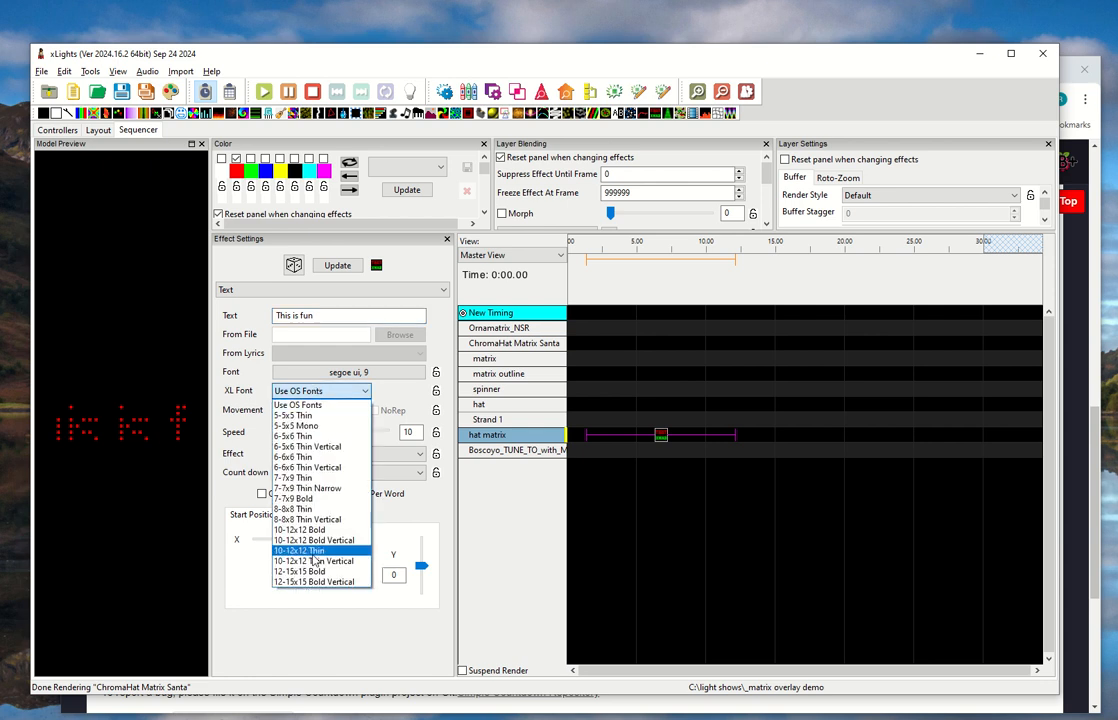
click(310, 510)
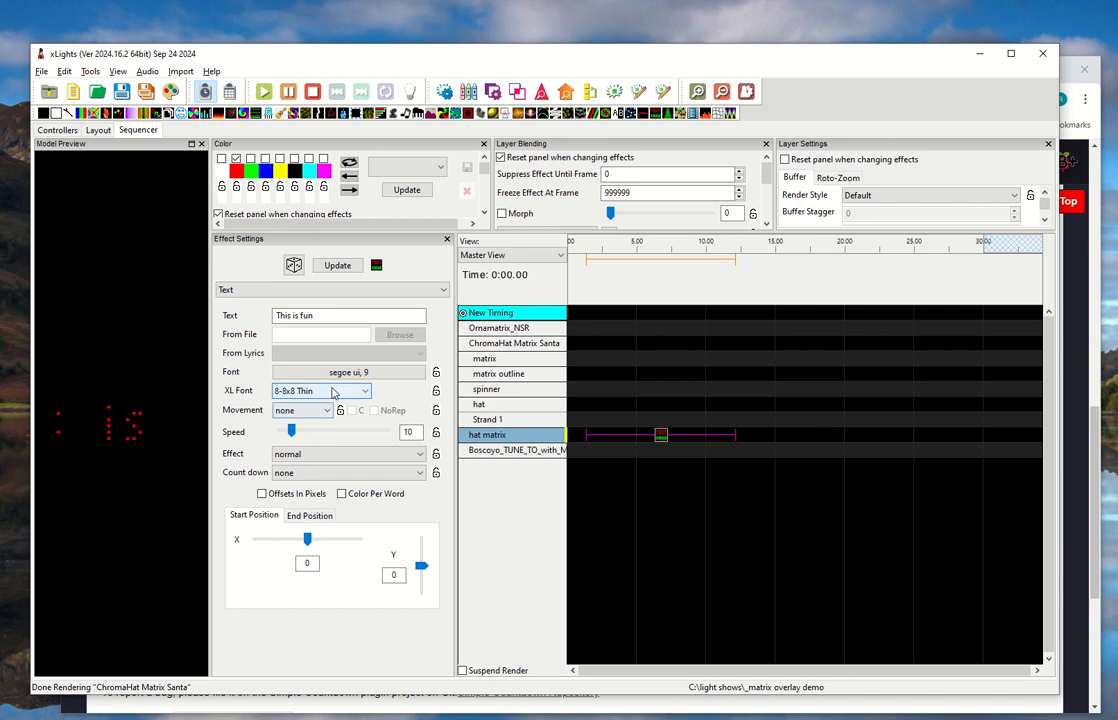
click(300, 391)
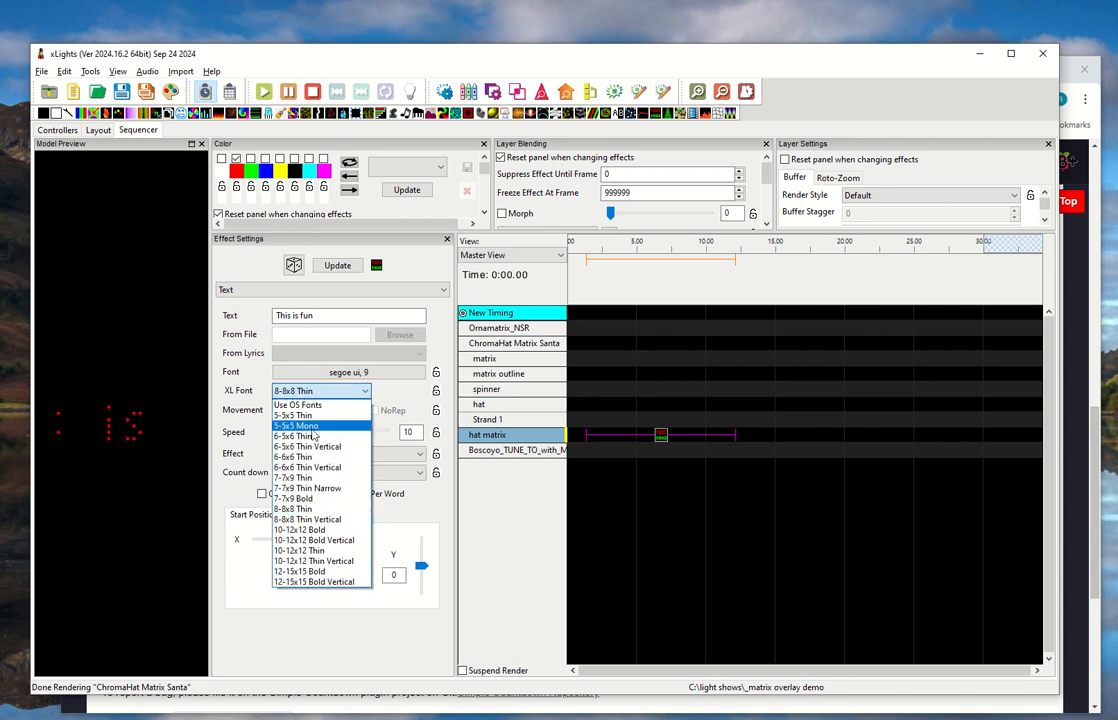
click(305, 529)
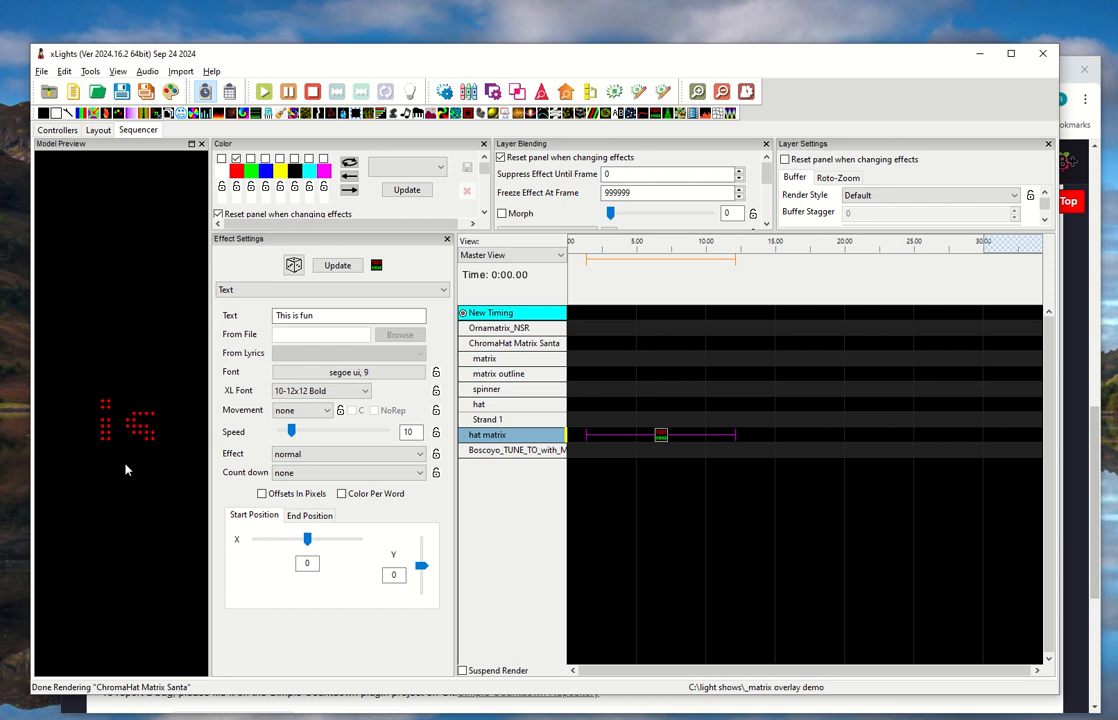
click(320, 391)
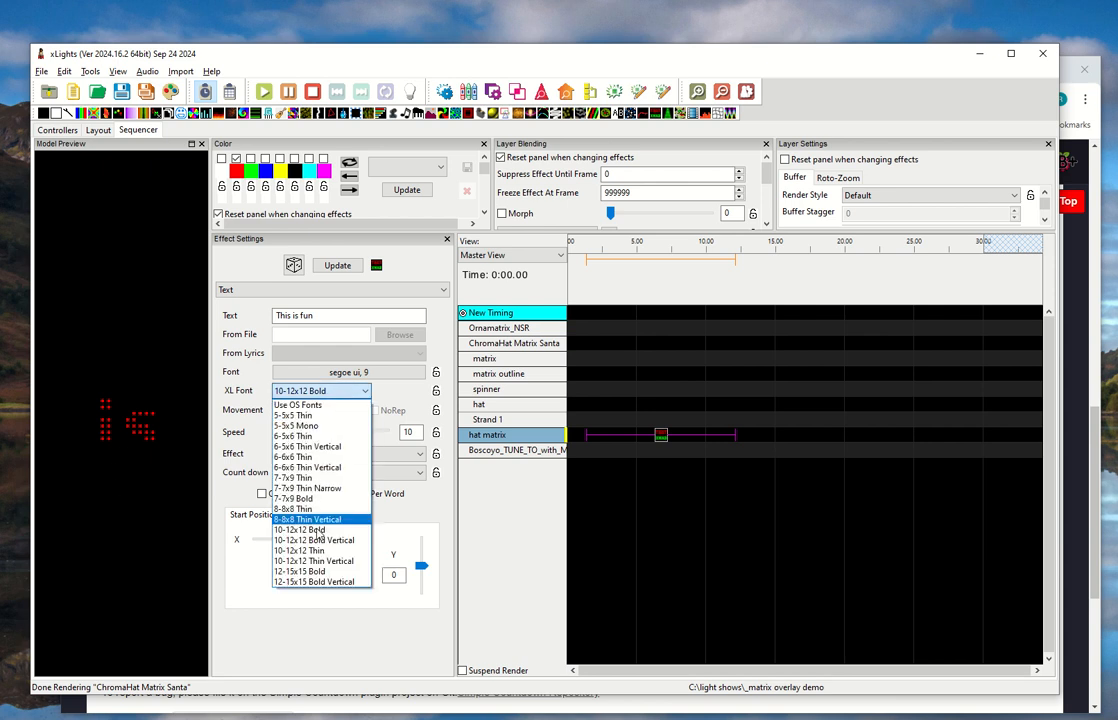
click(322, 521)
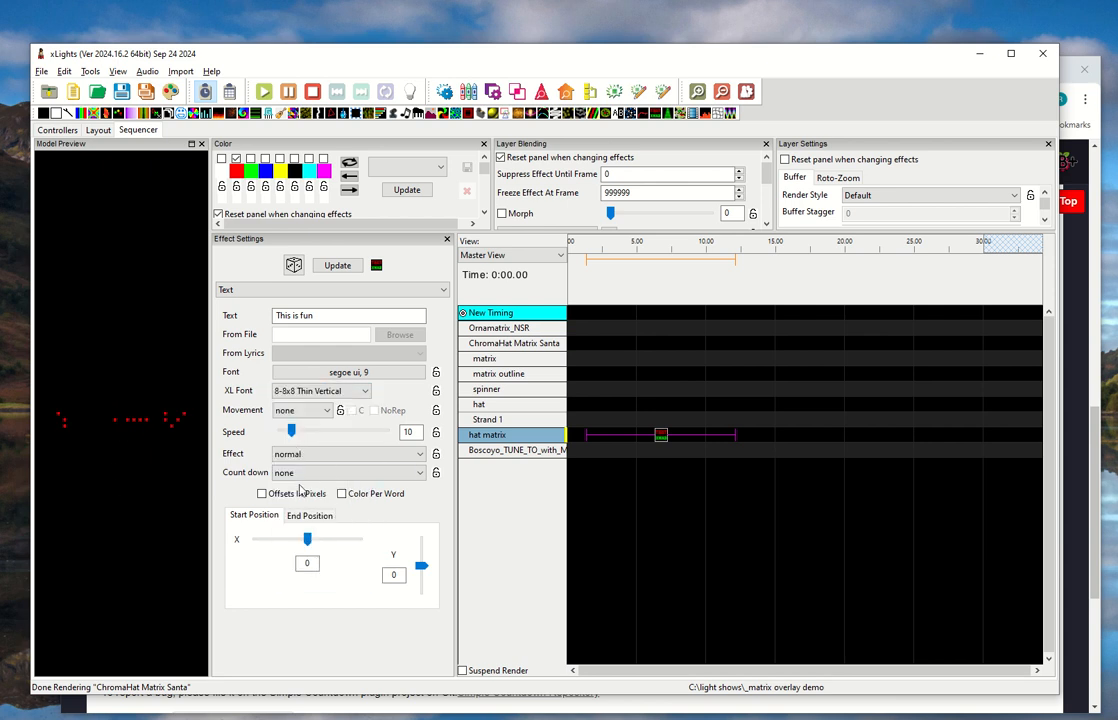
click(320, 391)
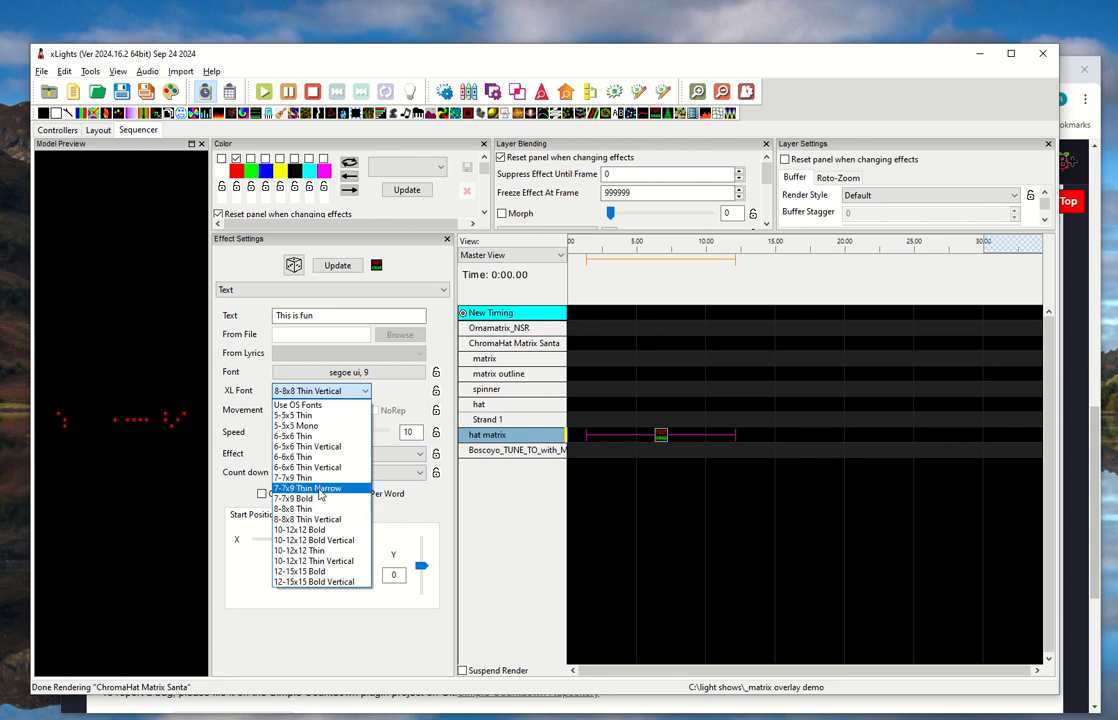
click(321, 478)
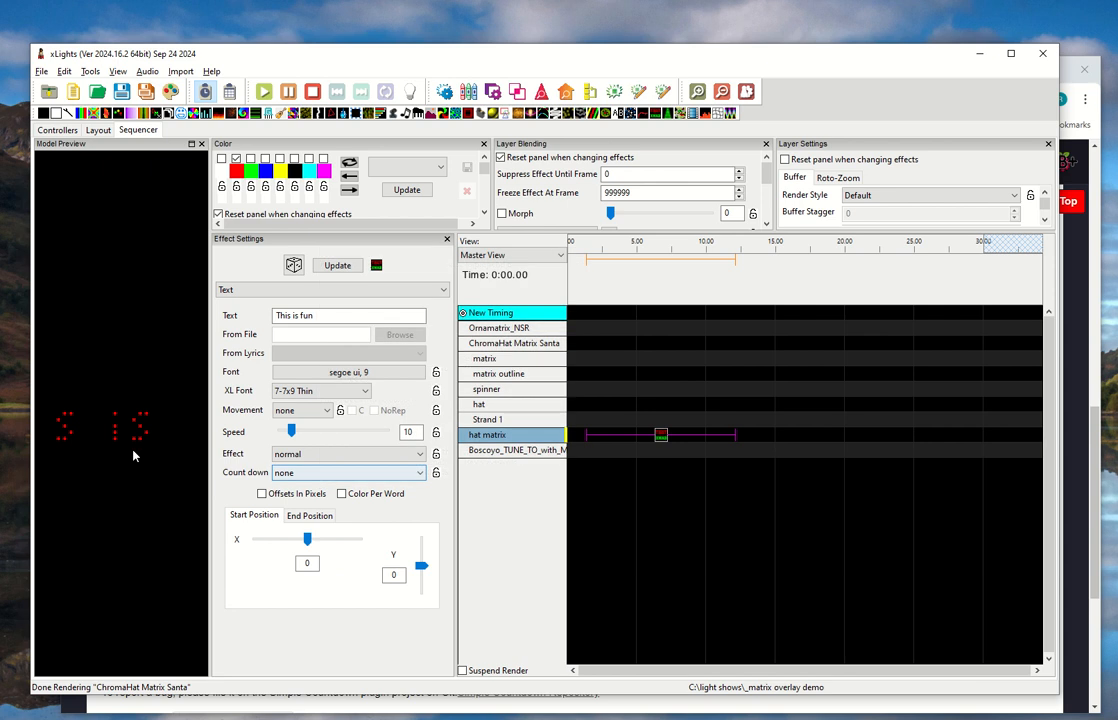
click(330, 390)
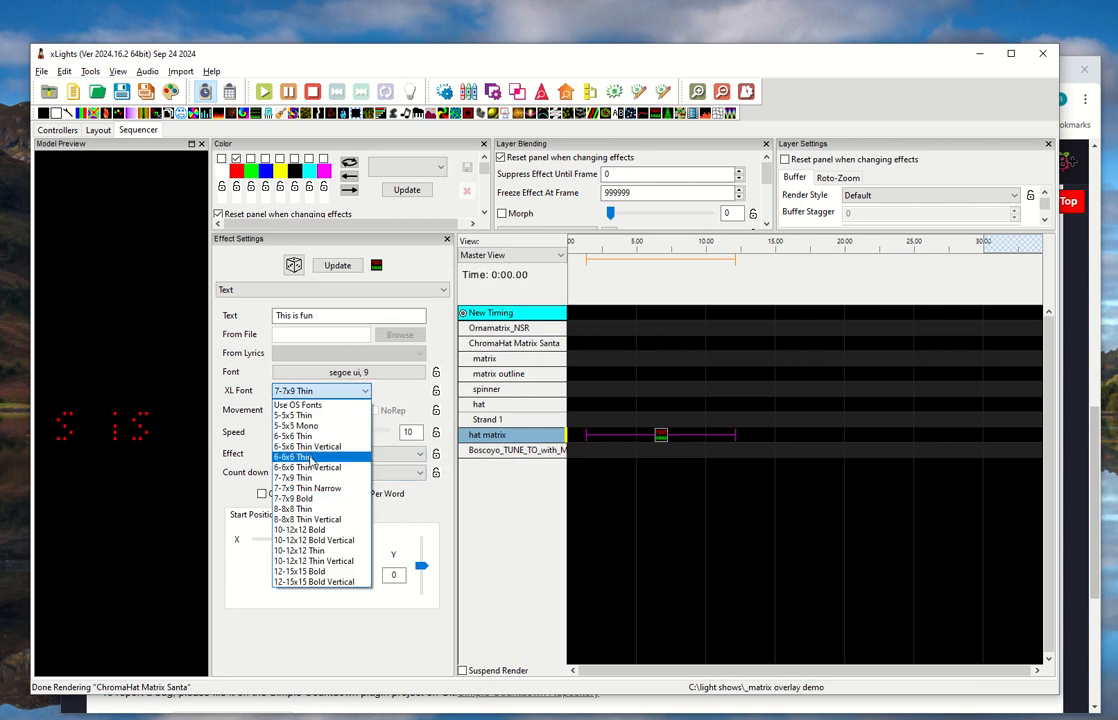
click(290, 404)
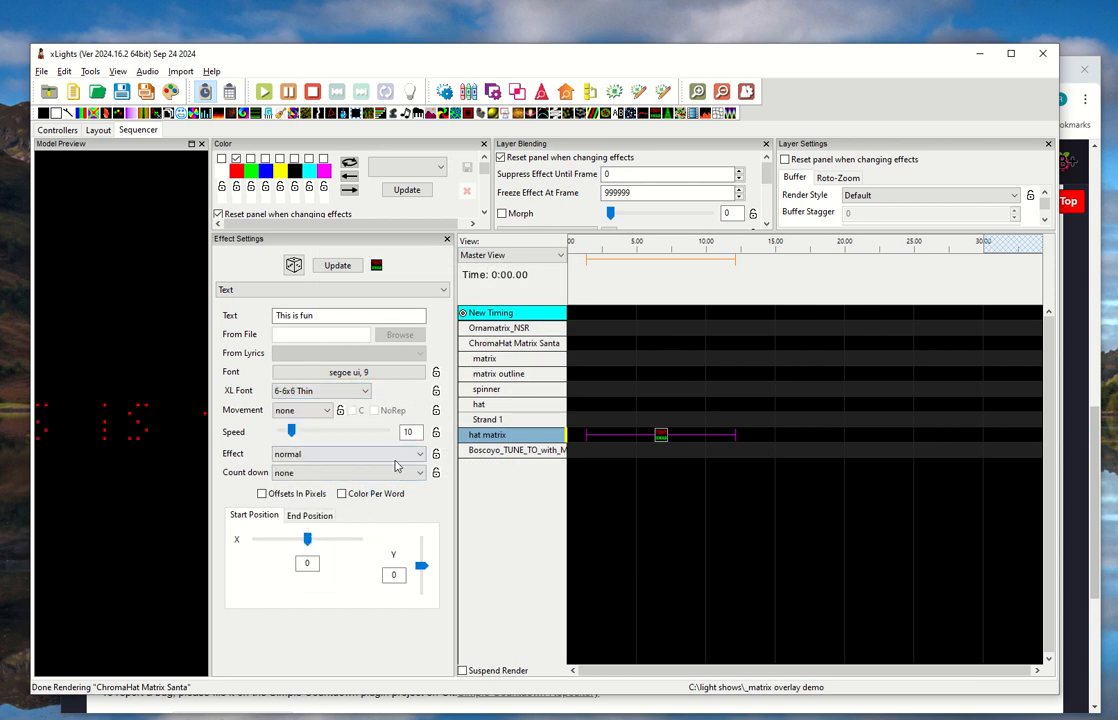
- Set the text's movement to left and its XL font to 8-8x8 Thin, and check the house preview
click(305, 410)
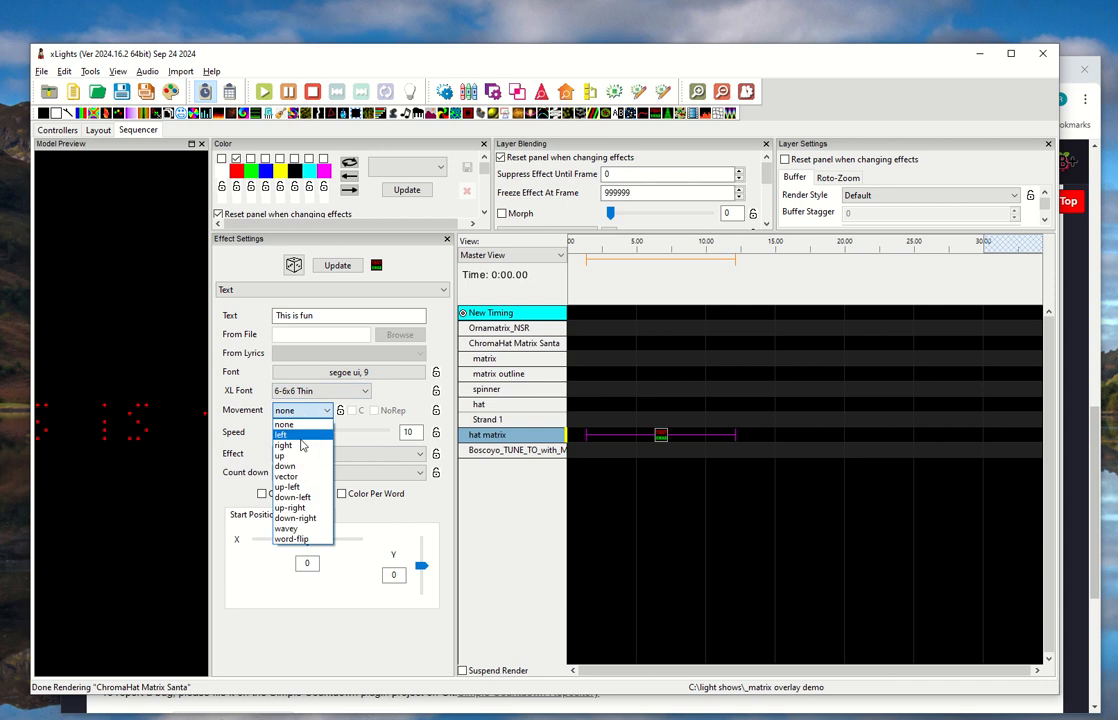
click(301, 438)
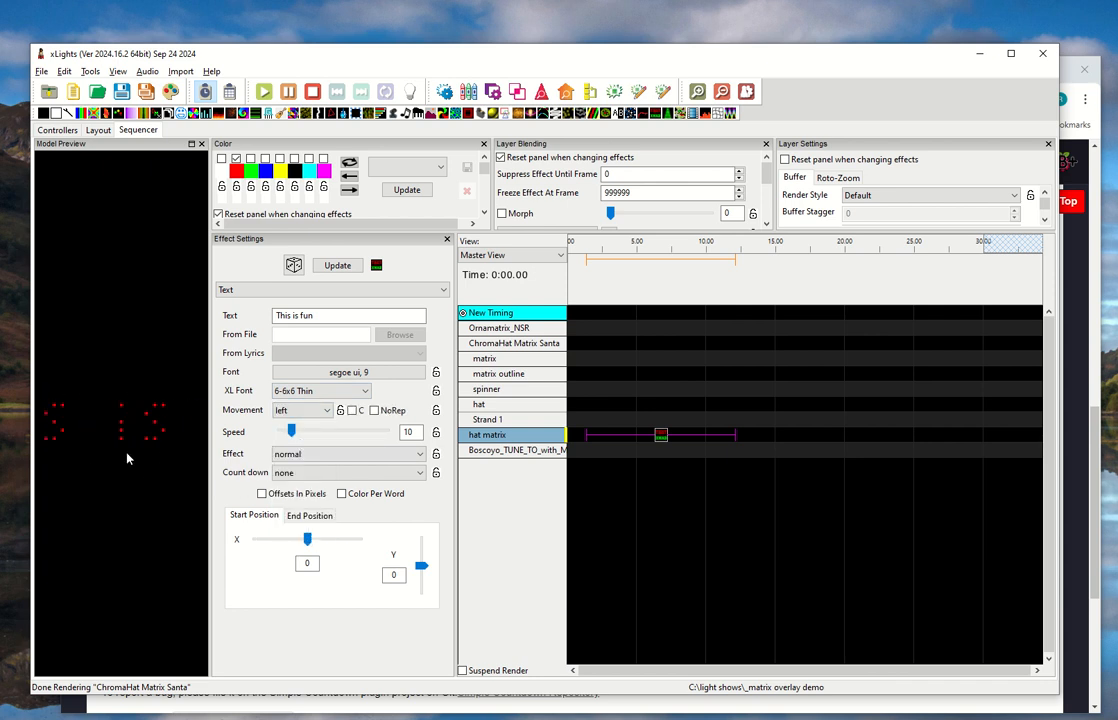
click(320, 391)
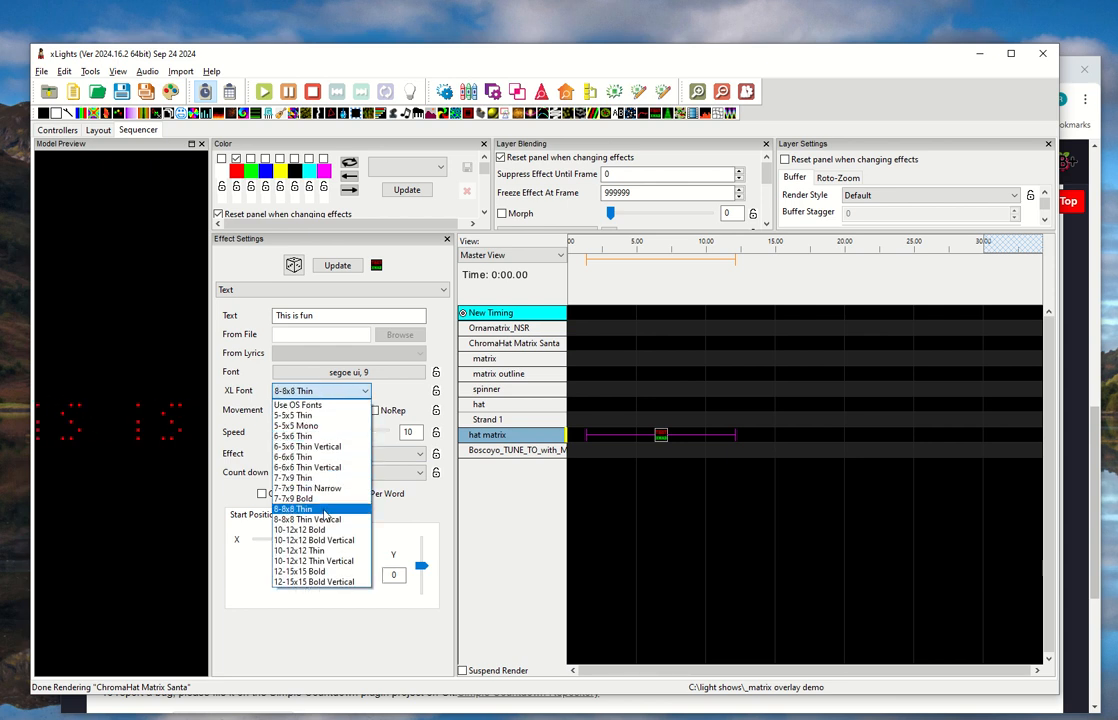
click(324, 510)
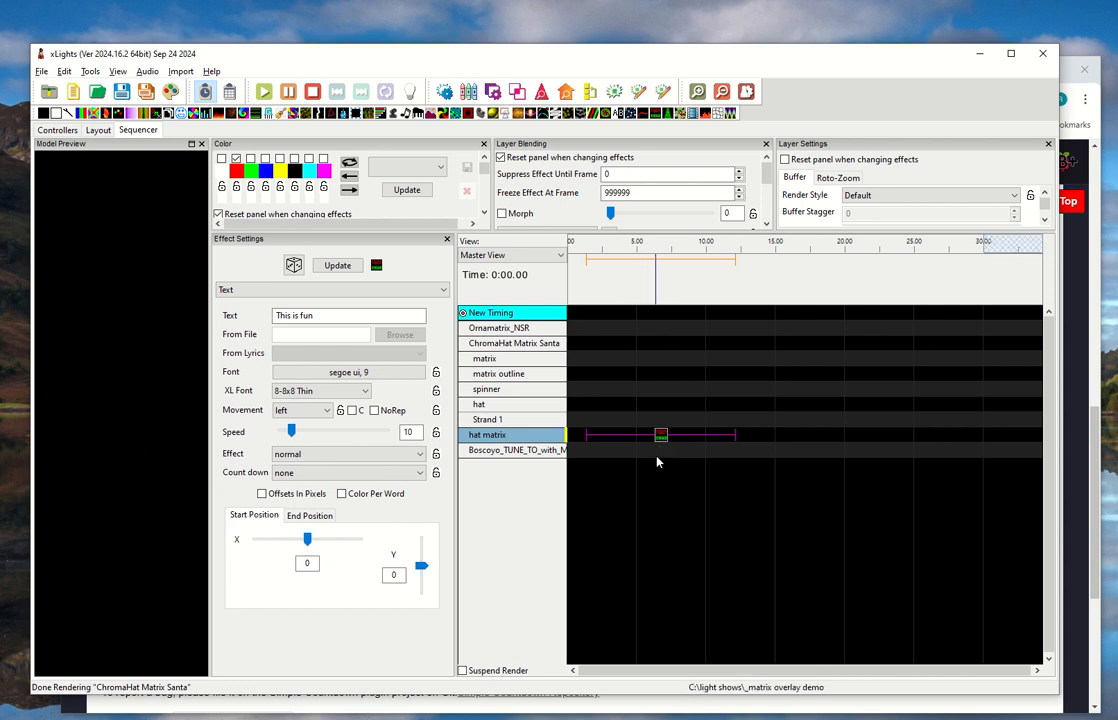
click(567, 93)
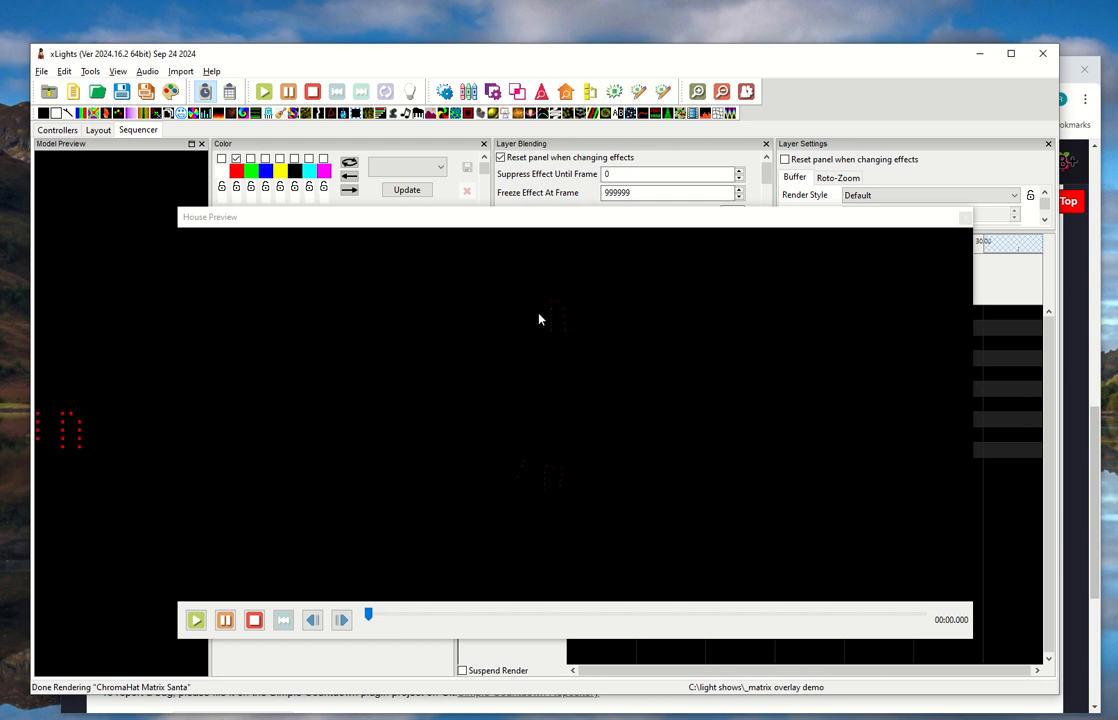
click(966, 218)
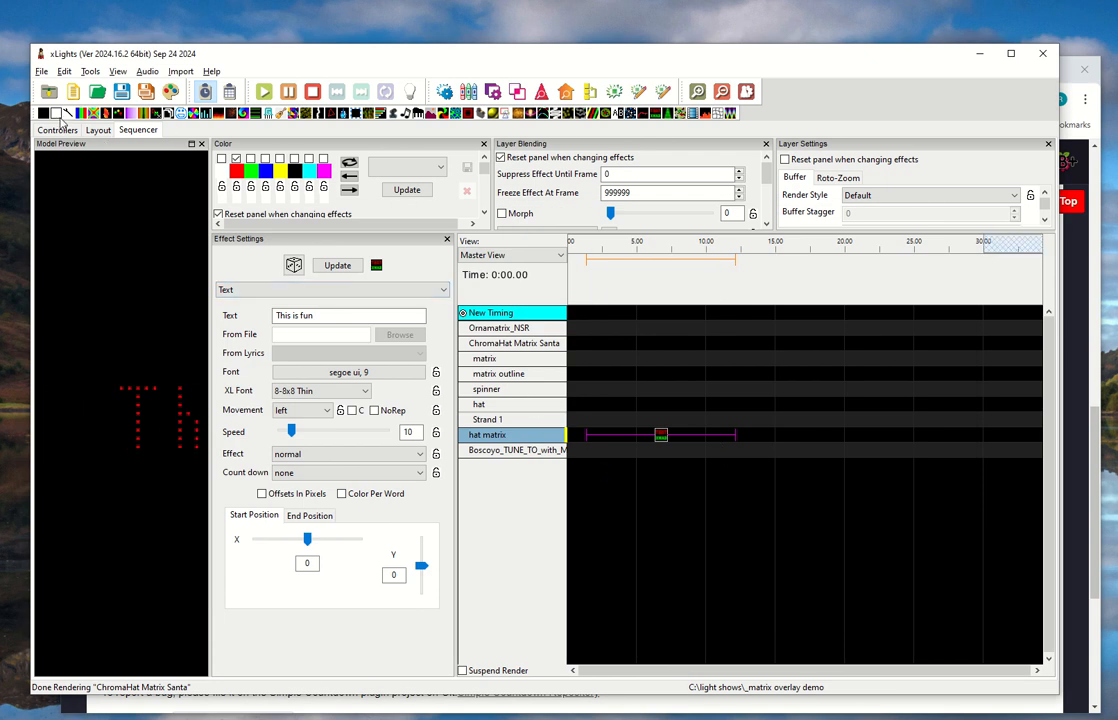
- Add an On effect to ChromaHat Matrix Santa from about 2 to 14 seconds and disable white so it uses red
drag(57, 113, 766, 343)
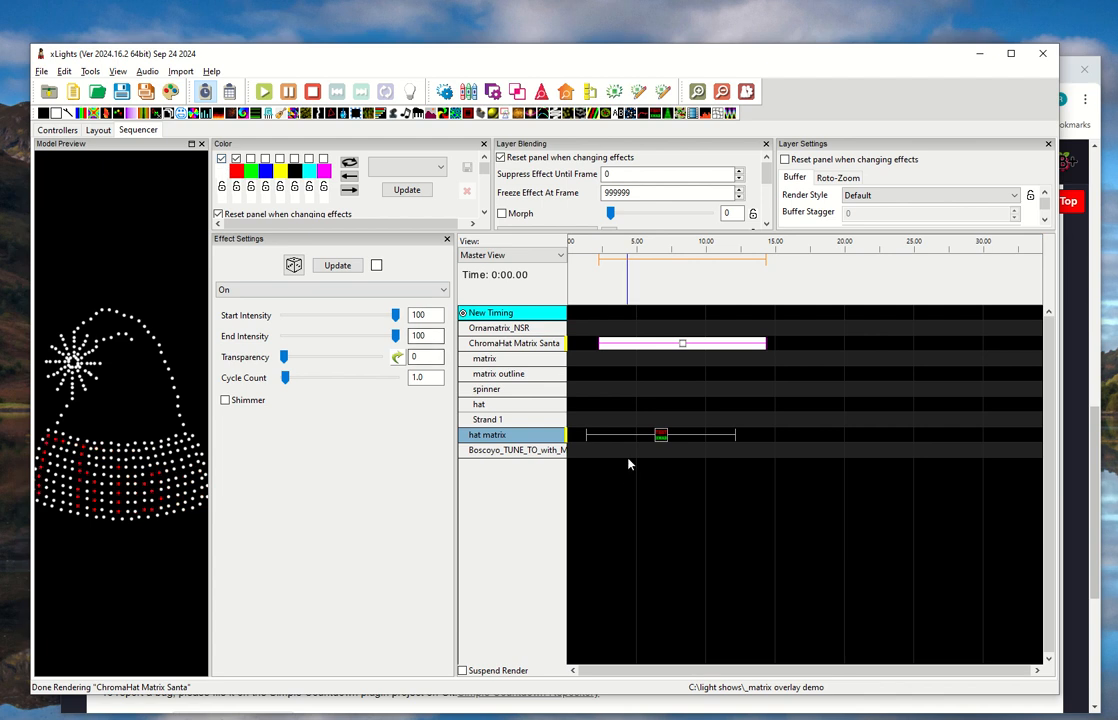
click(659, 436)
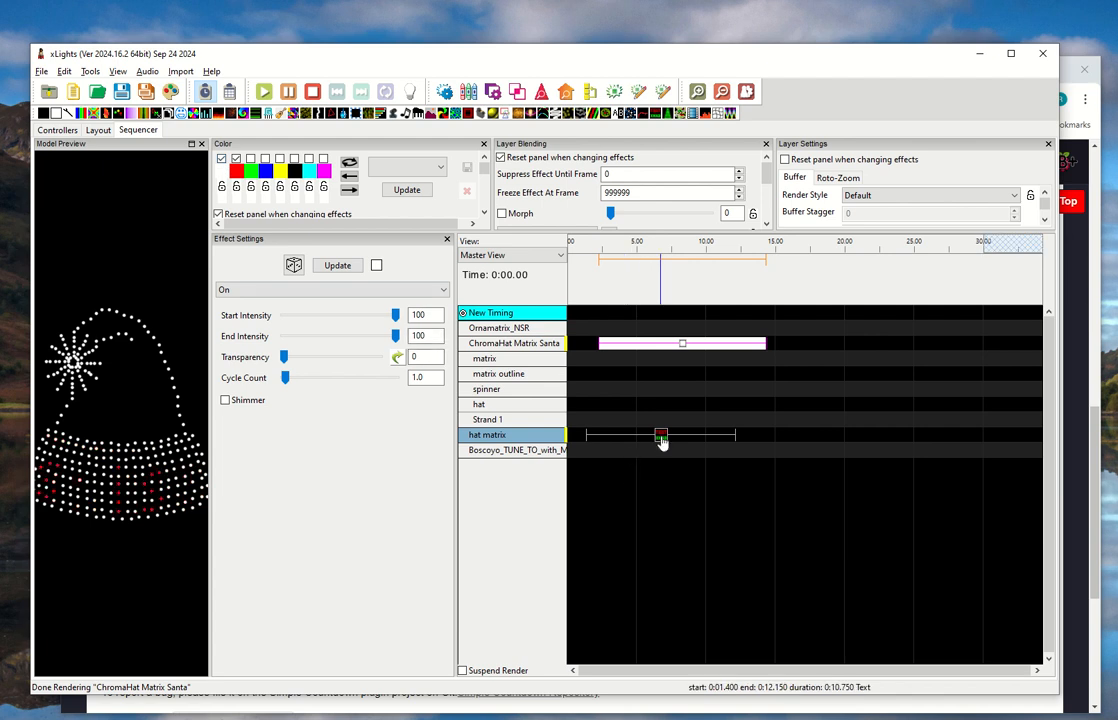
click(681, 345)
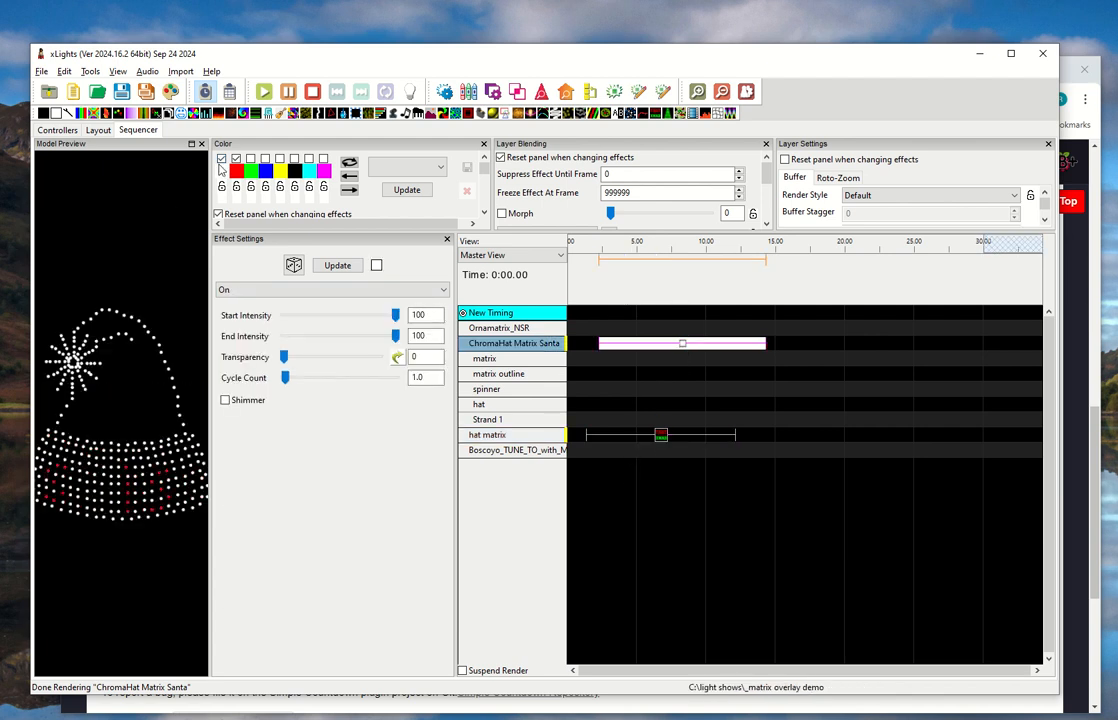
click(221, 159)
- Enable white for the hat matrix Text effect and show the house preview
click(659, 436)
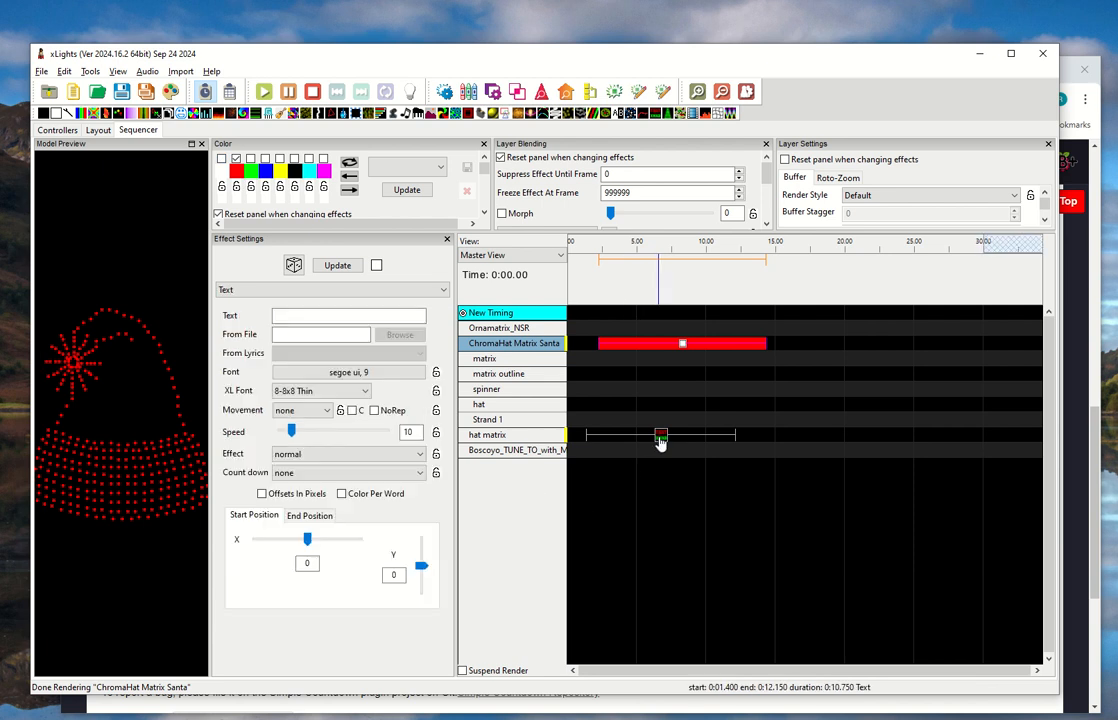
click(222, 159)
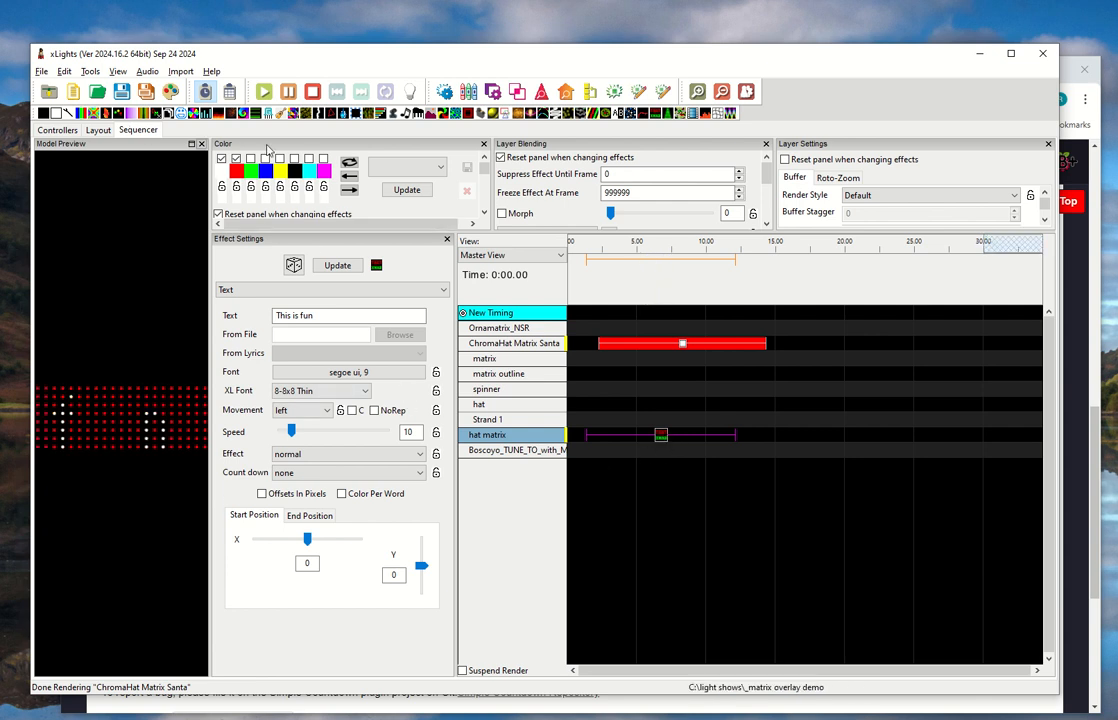
click(566, 92)
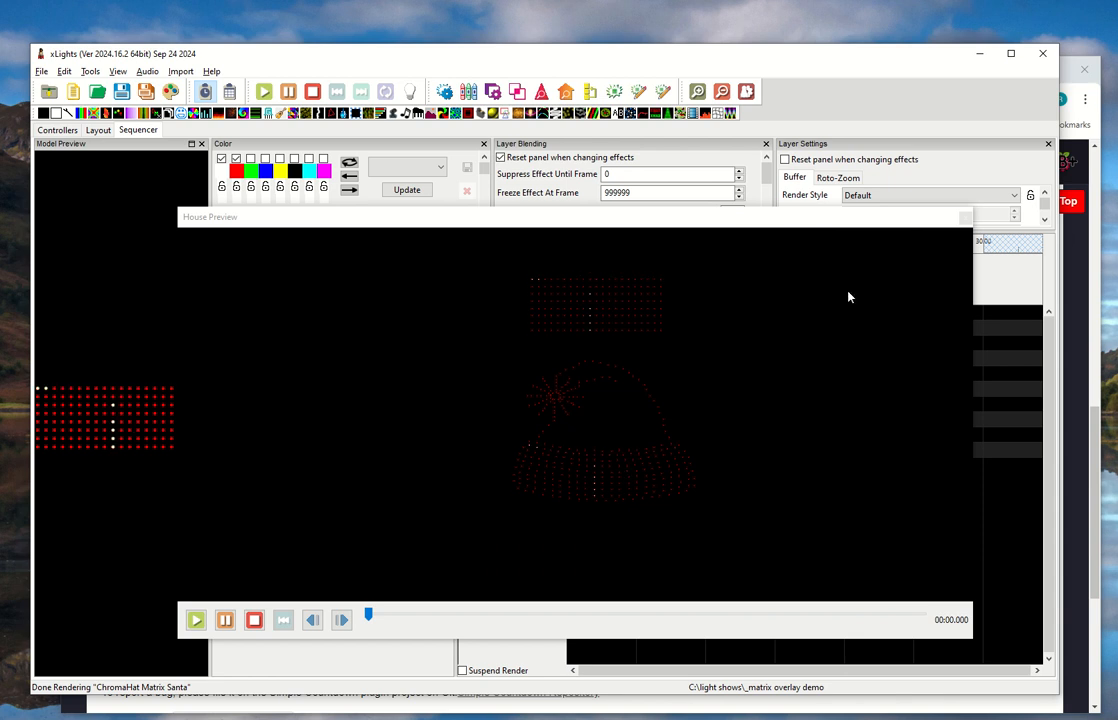
- Replay the hat matrix text over the red hat in the house preview, and close the preview
click(966, 218)
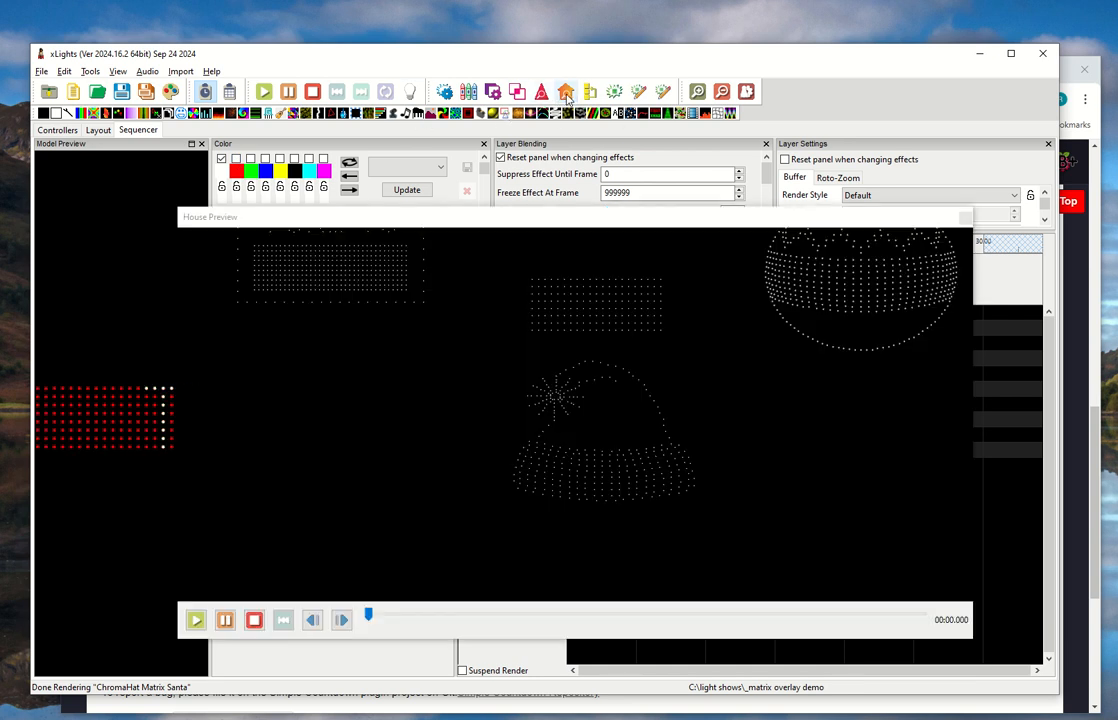
click(468, 91)
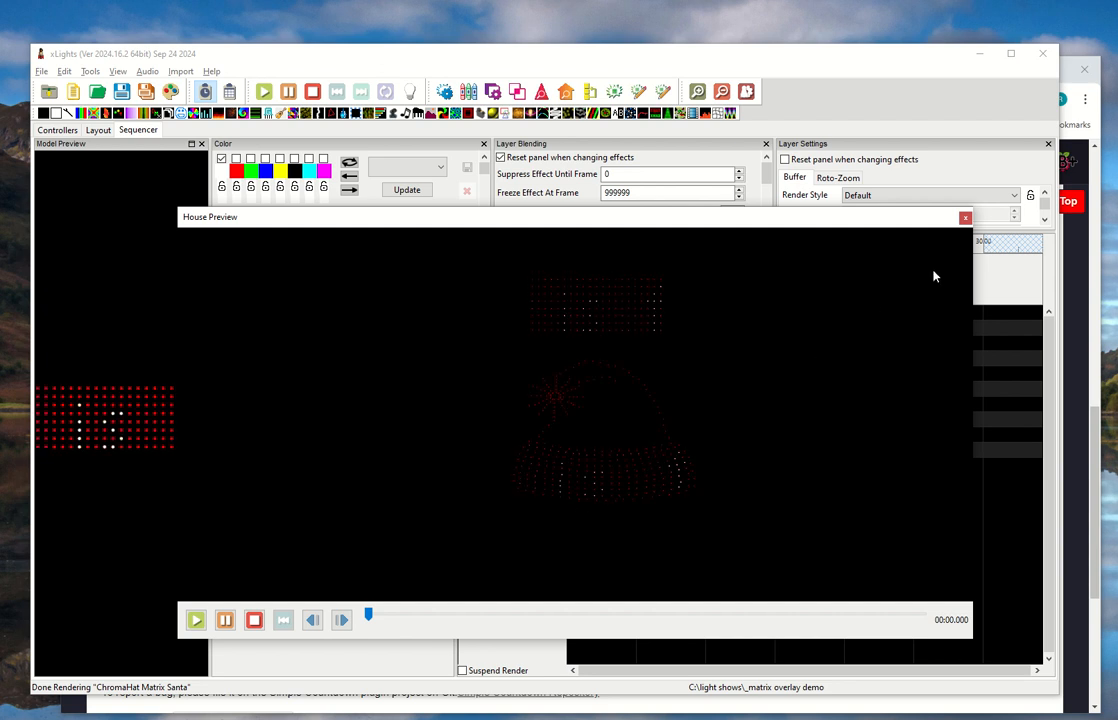
click(965, 218)
- Move the hat matrix Text effect to start at about 2.9 seconds and check it in the house preview
click(660, 436)
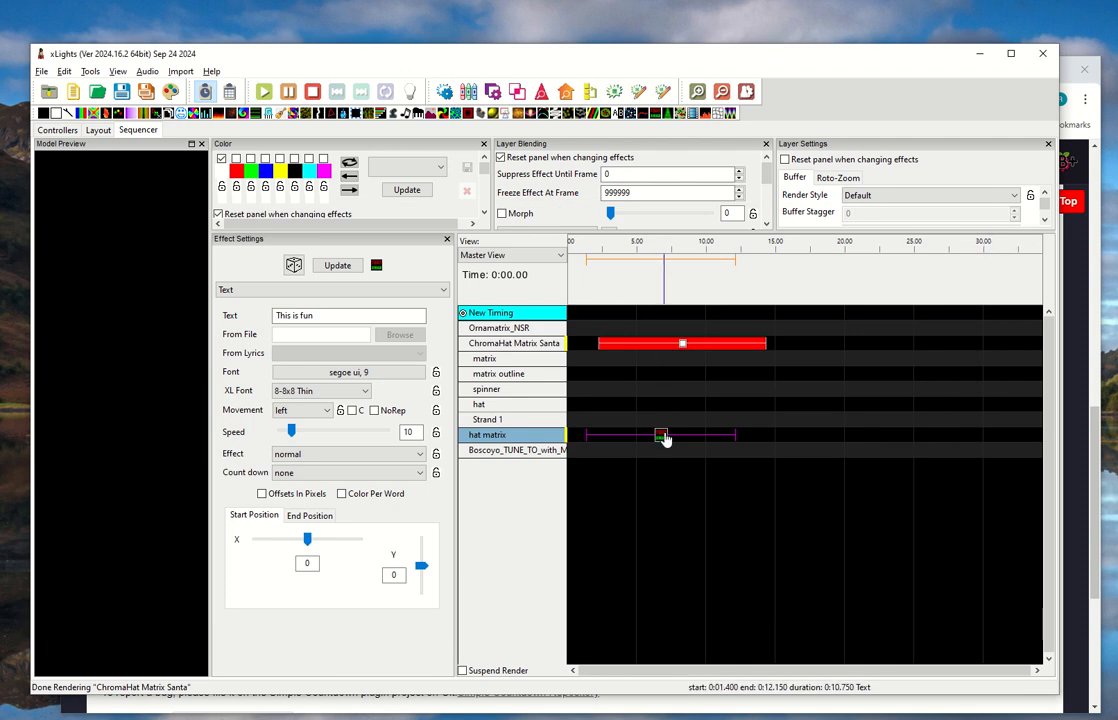
drag(665, 438, 681, 436)
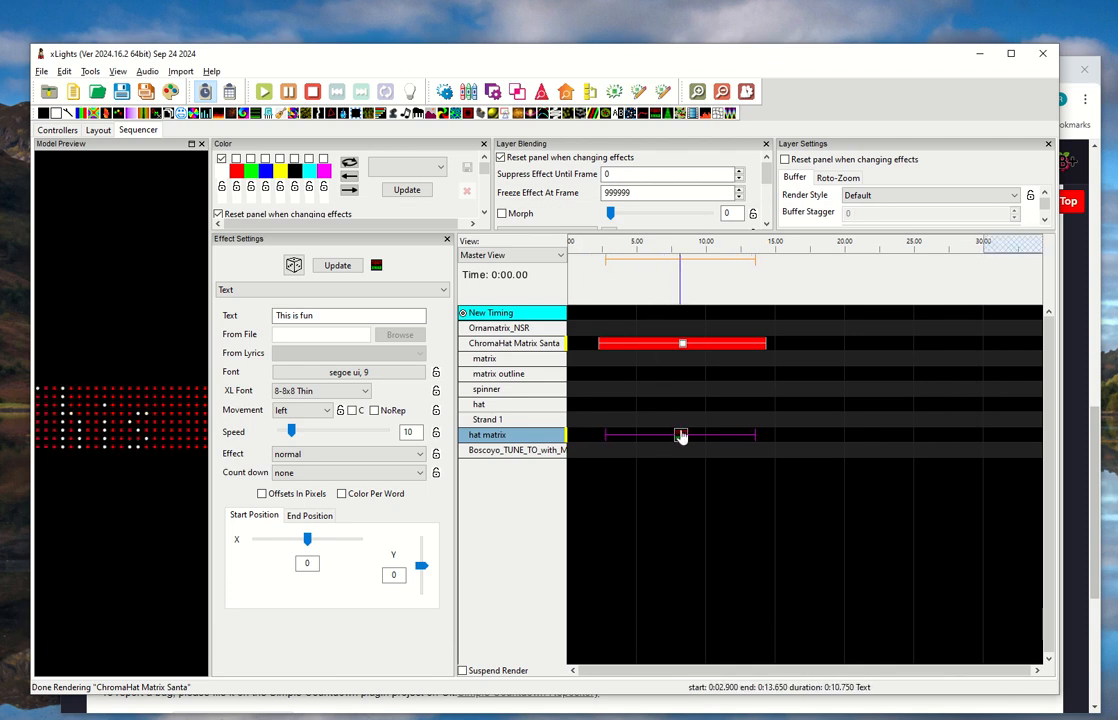
click(566, 93)
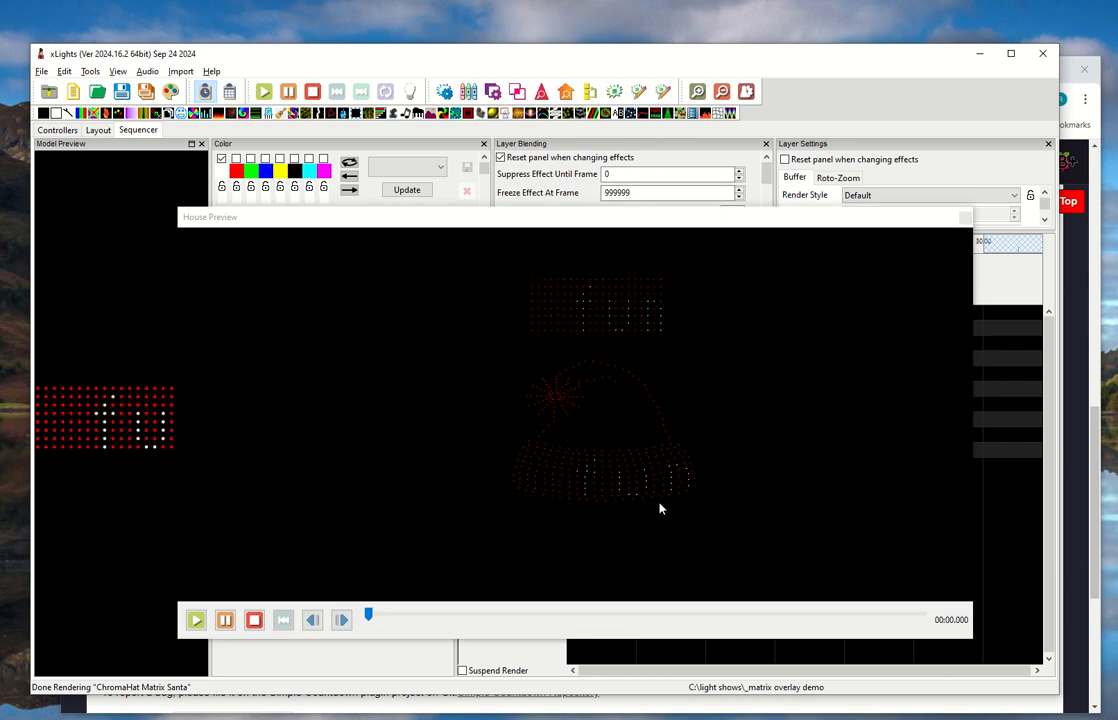
click(966, 217)
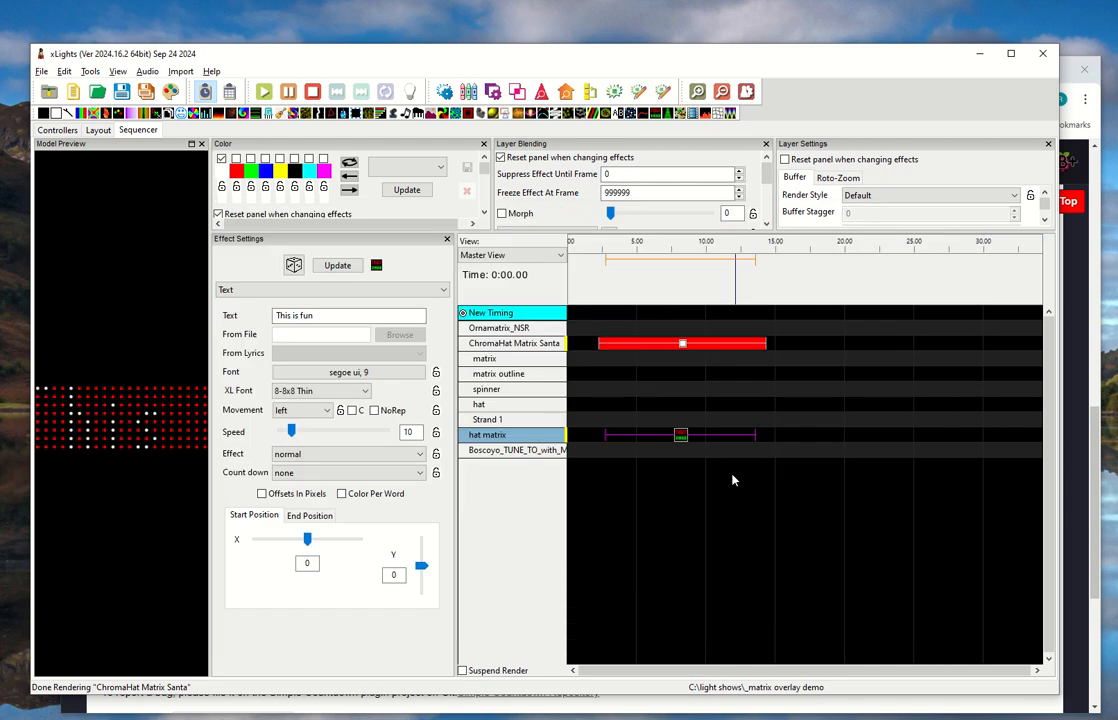
- Move the Text effect onto ChromaHat Matrix Santa's matrix submodel, spanning about 2.4 to 14.25 seconds, and check the house preview
key(Delete)
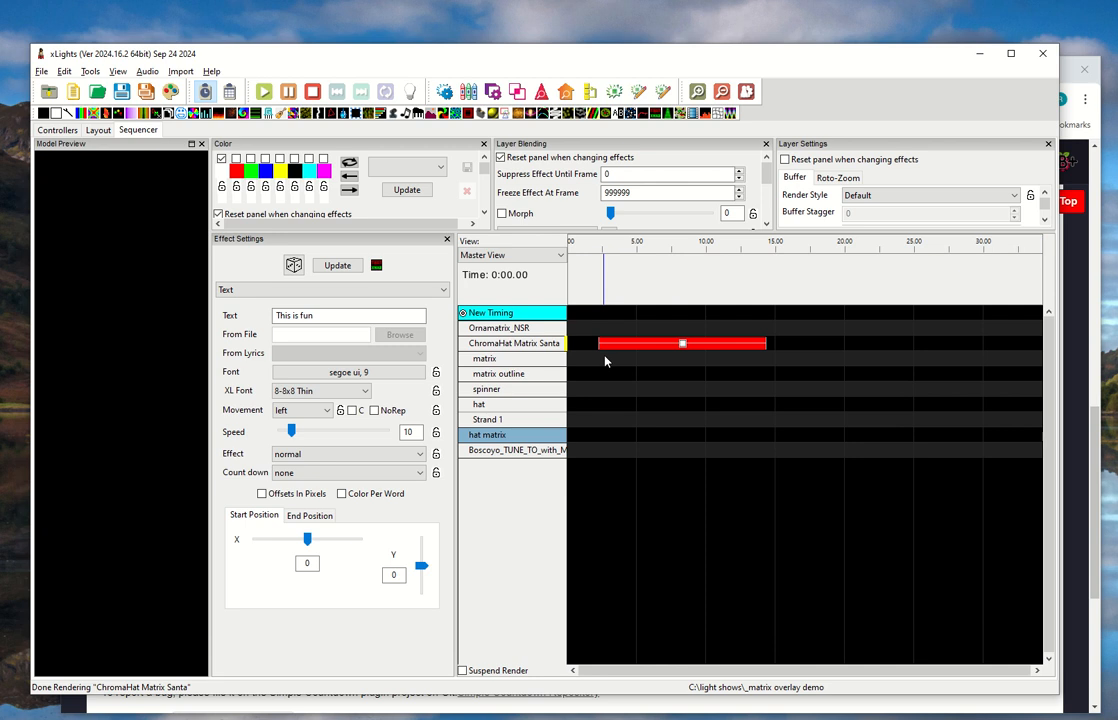
click(650, 359)
key(ctrl+v)
drag(723, 358, 675, 368)
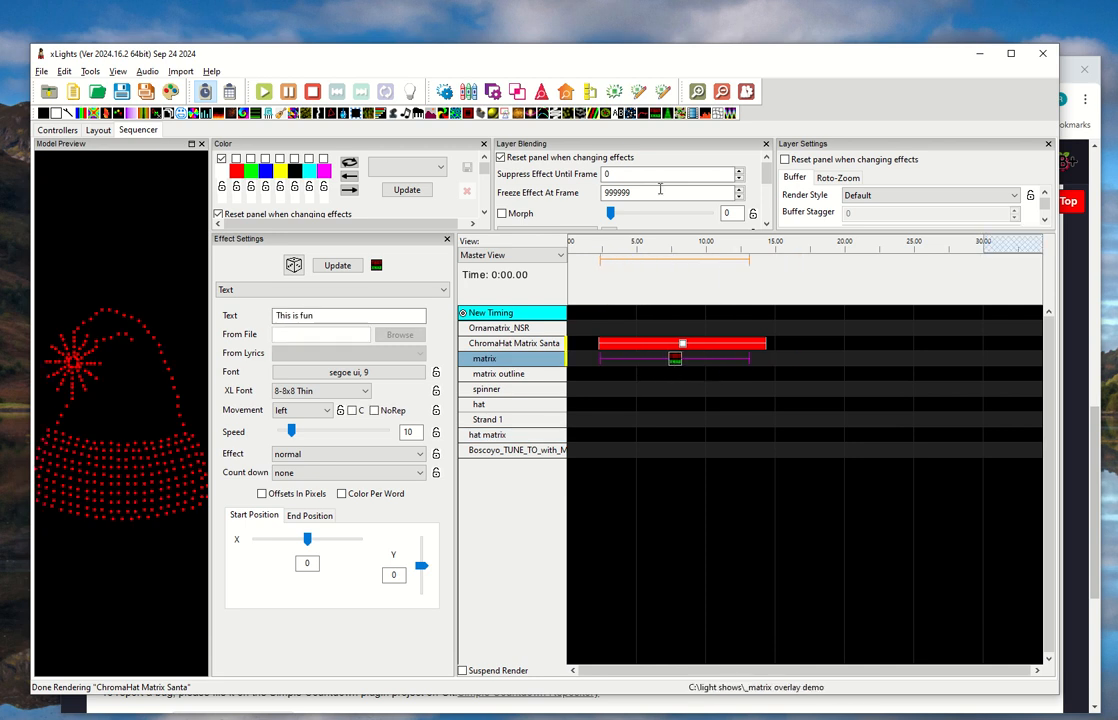
drag(748, 357, 765, 355)
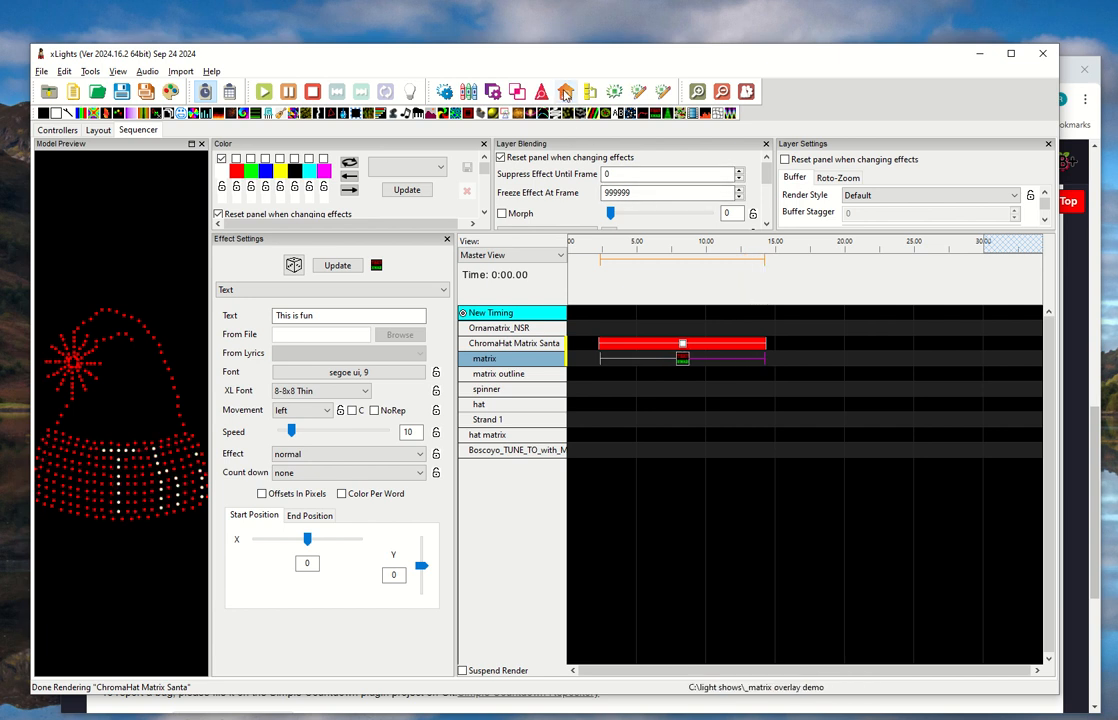
click(566, 93)
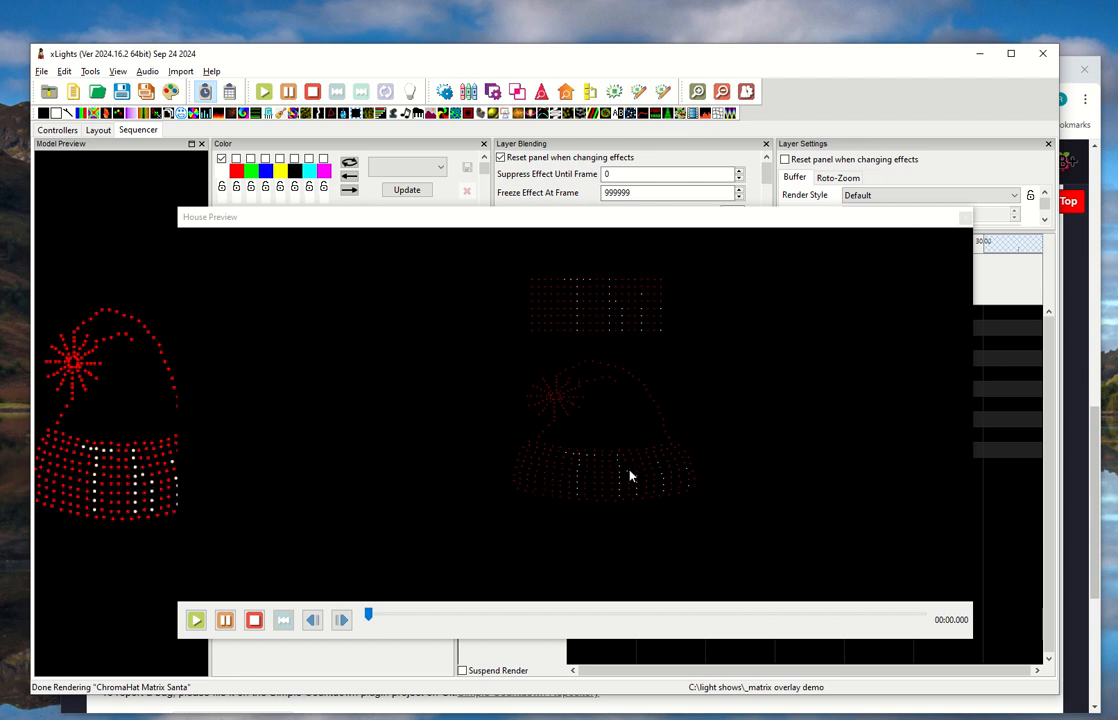
click(964, 218)
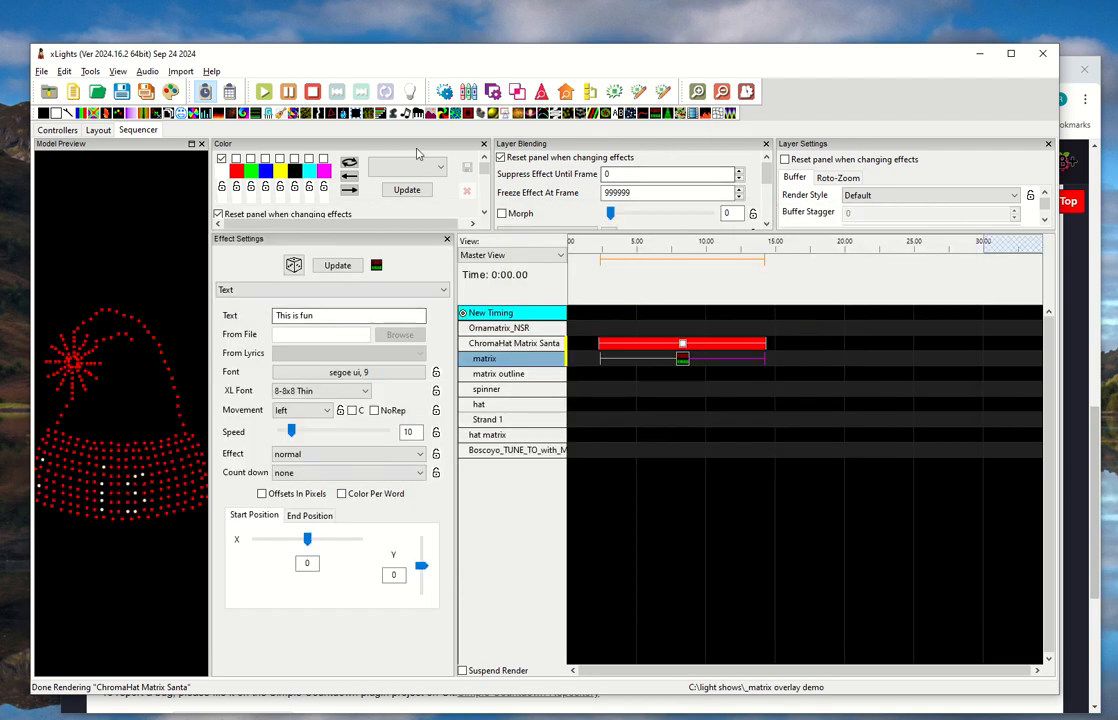
- Move the Text effect from the matrix submodel back to the hat matrix row, starting at 0 seconds
click(708, 450)
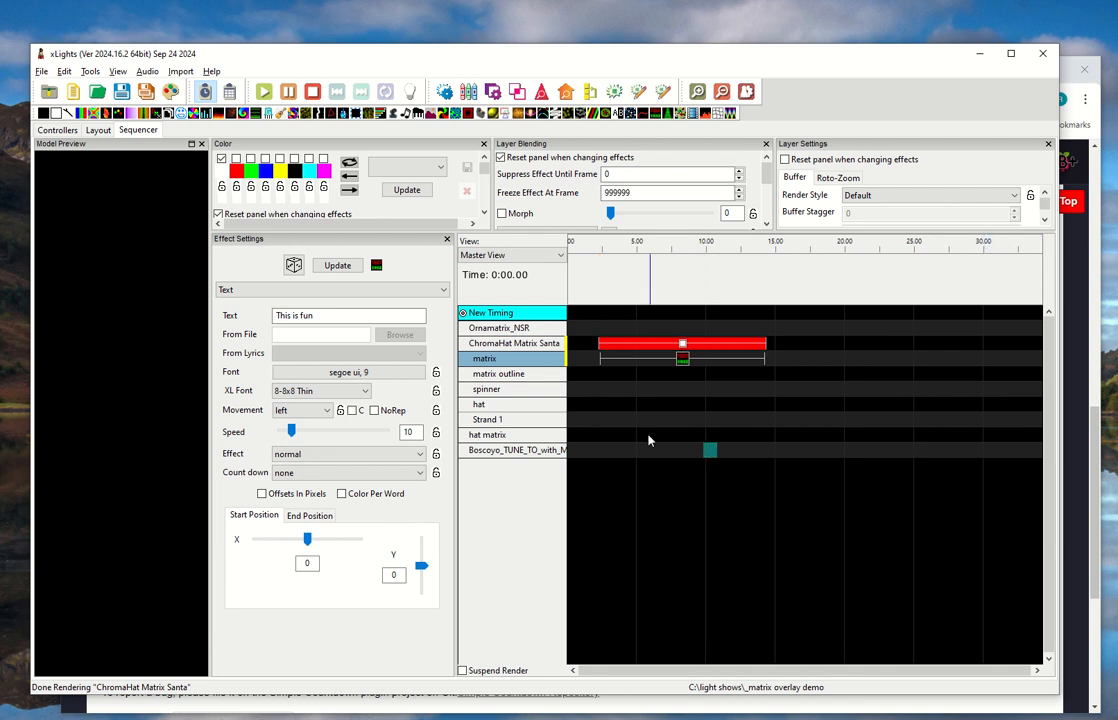
click(681, 360)
key(ctrl+x)
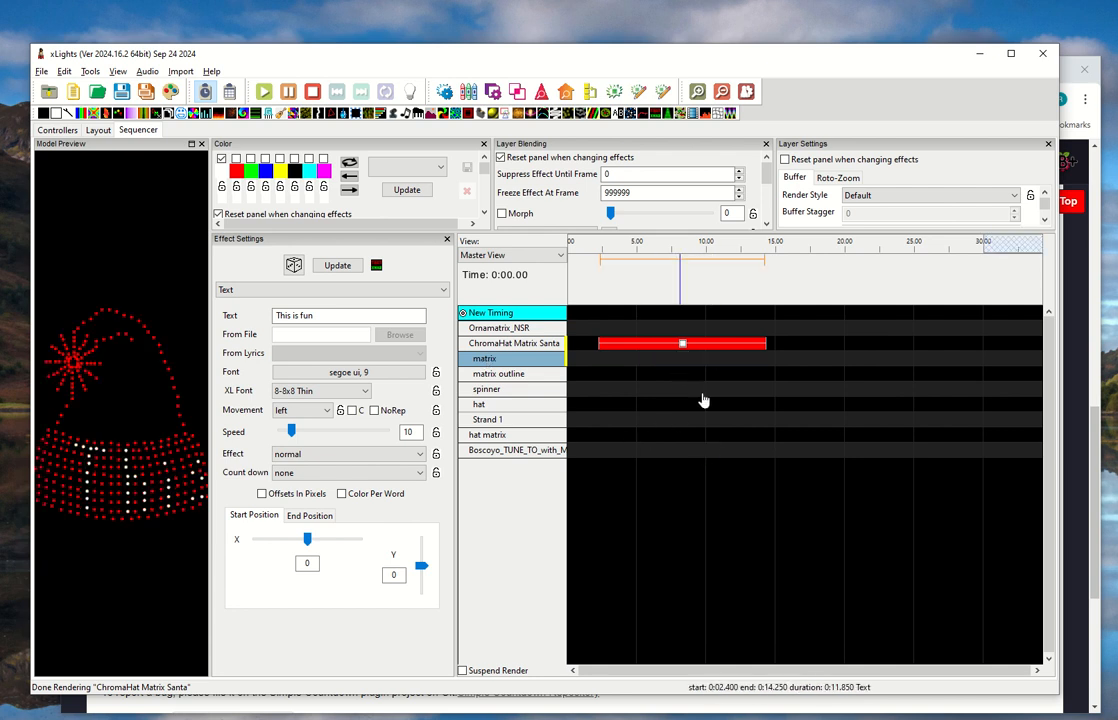
click(638, 440)
key(ctrl+v)
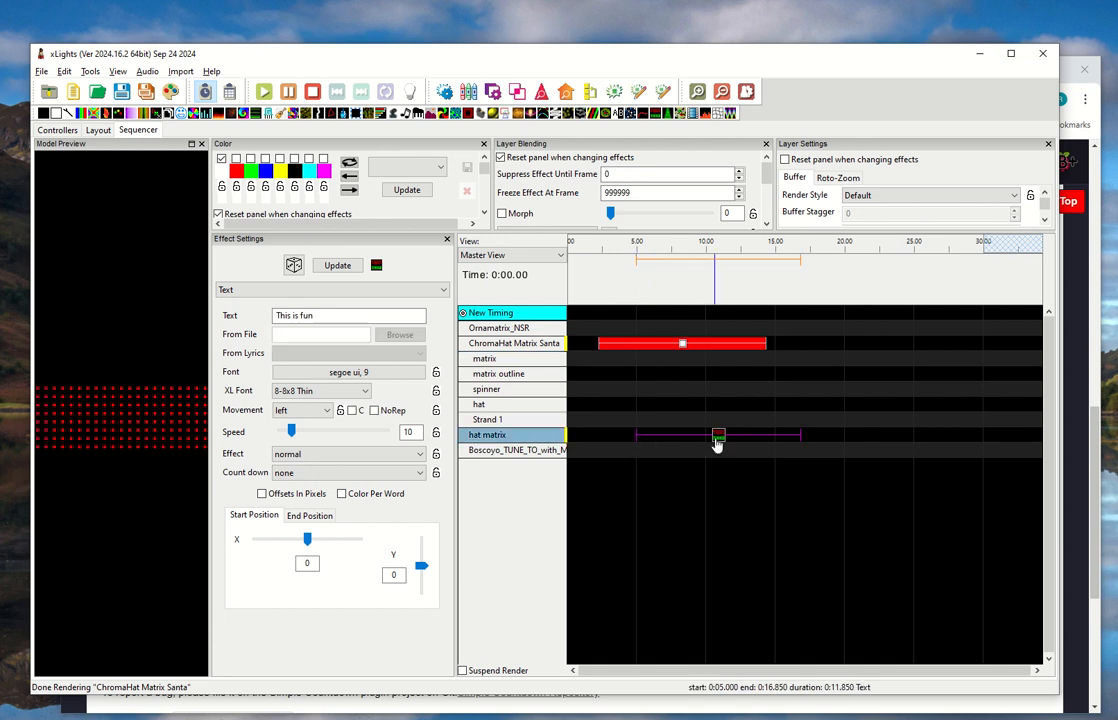
drag(717, 437, 648, 438)
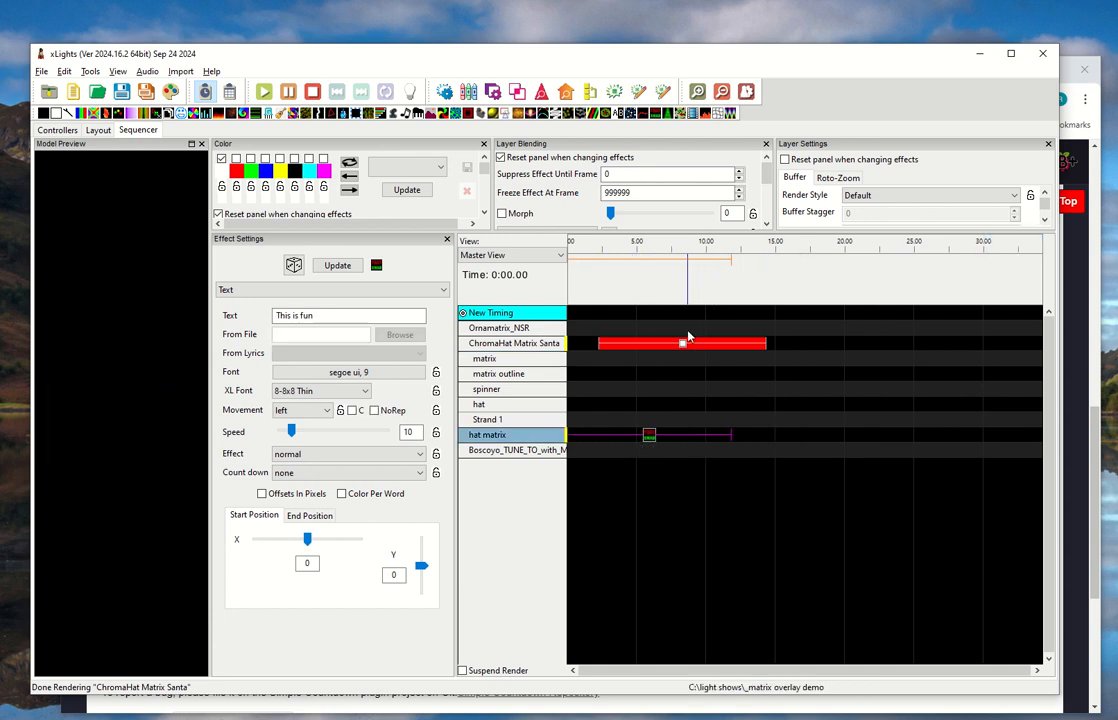
- Shift ChromaHat Matrix Santa's On effect to start at 0 seconds and collapse its submodel rows
drag(682, 343, 651, 343)
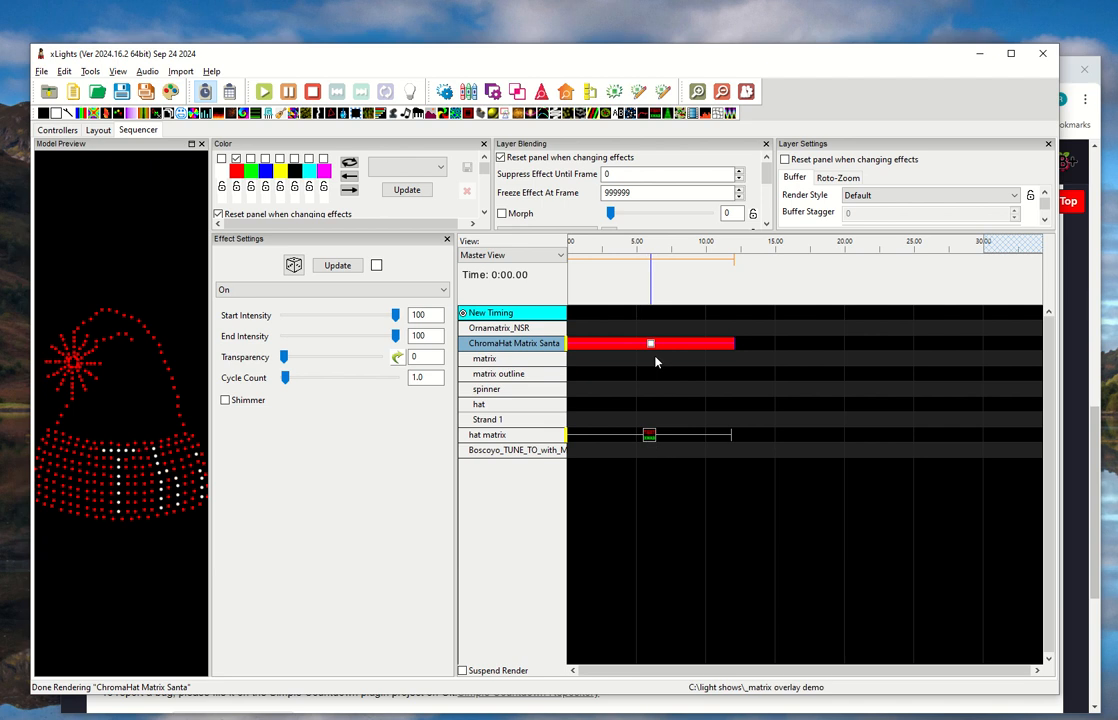
click(511, 436)
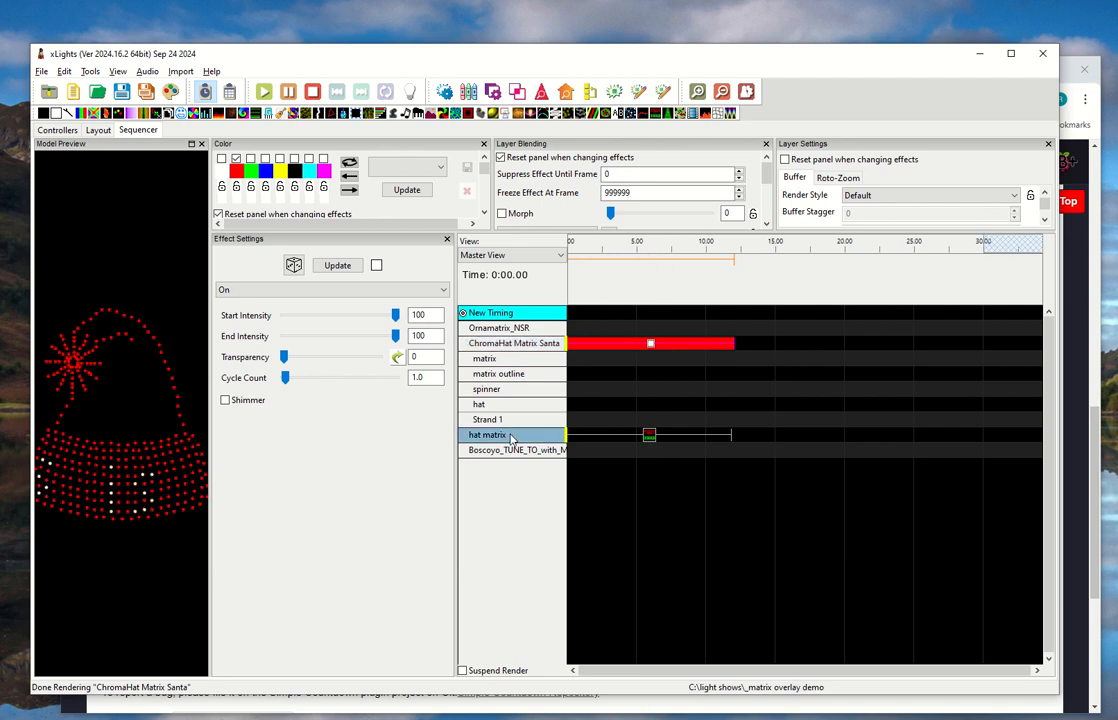
click(648, 437)
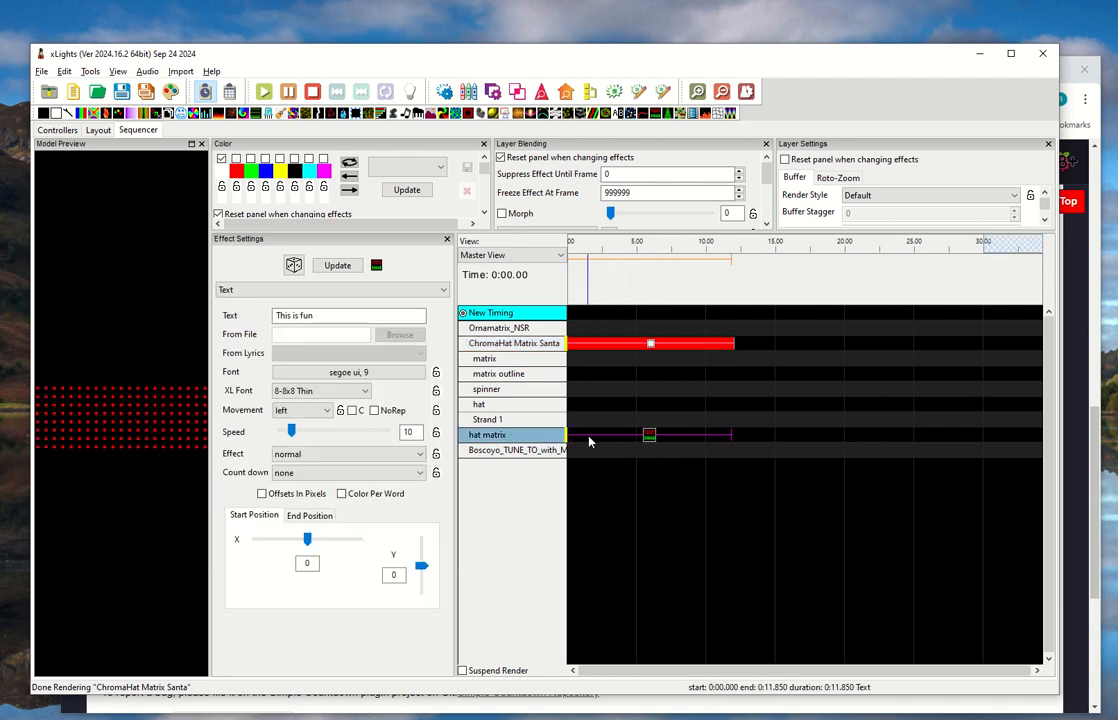
double_click(488, 346)
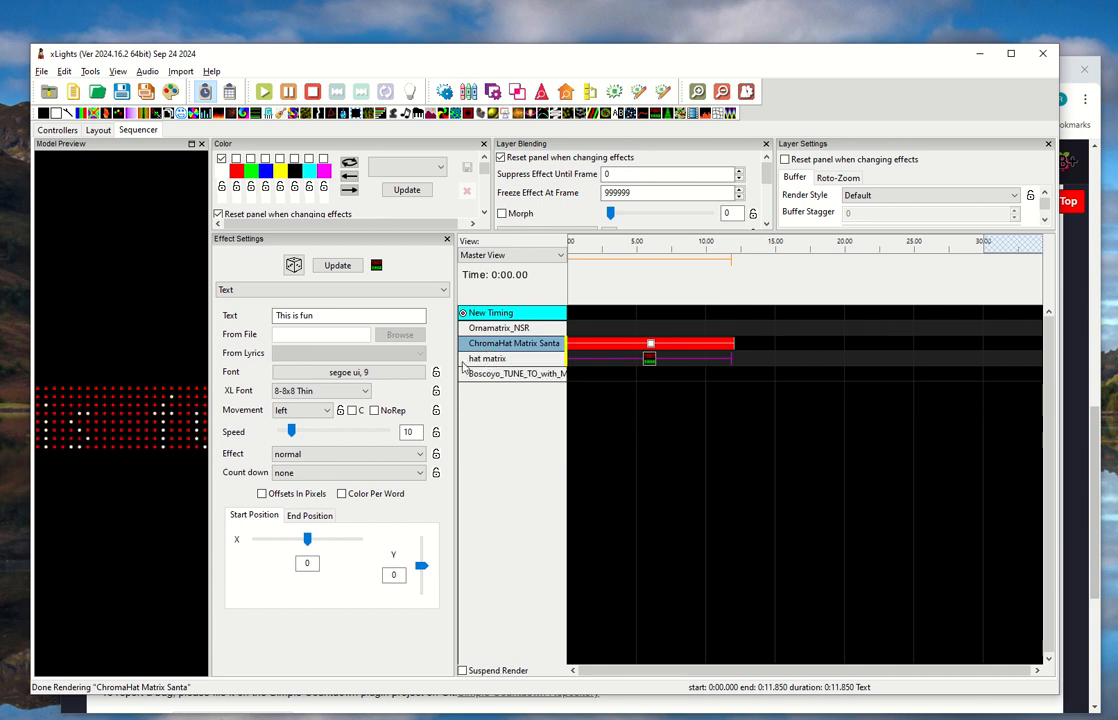
click(484, 362)
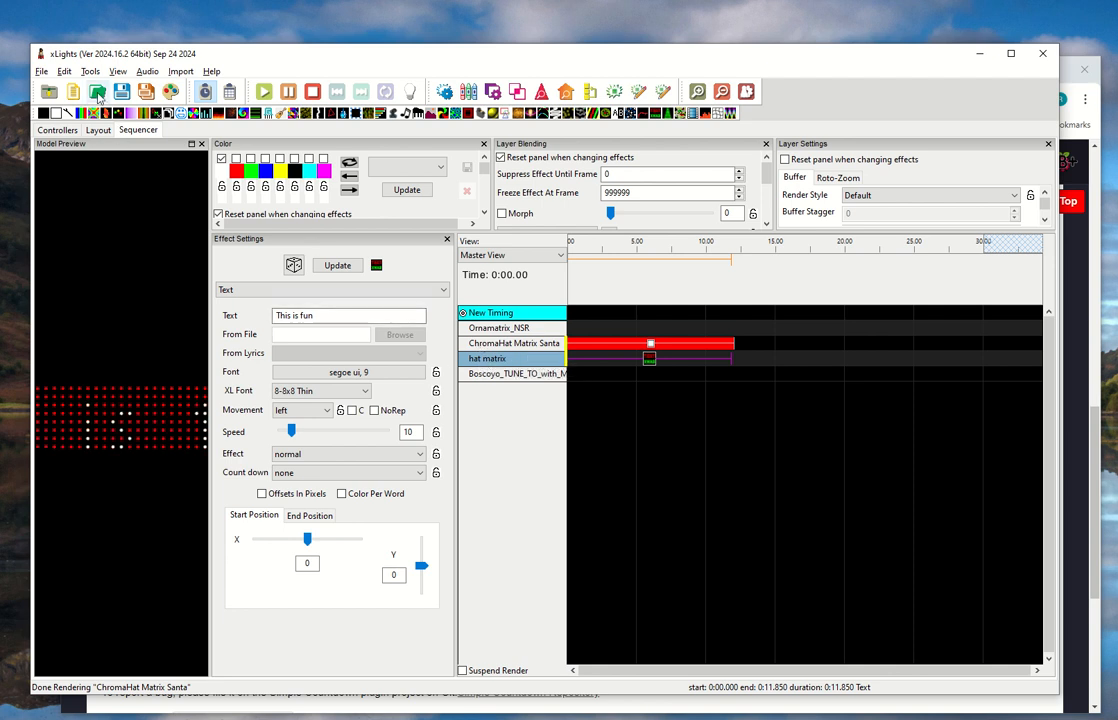
- Upload all models to testpi3 with FPP Connect, without saving the open sequence
click(91, 72)
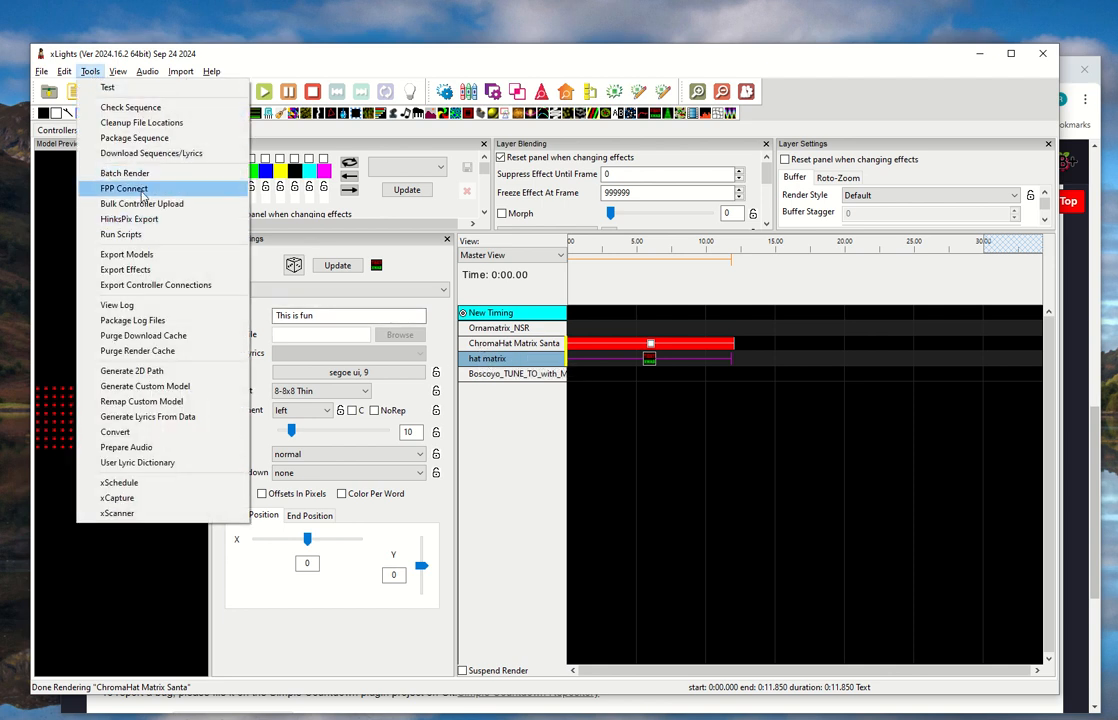
click(123, 189)
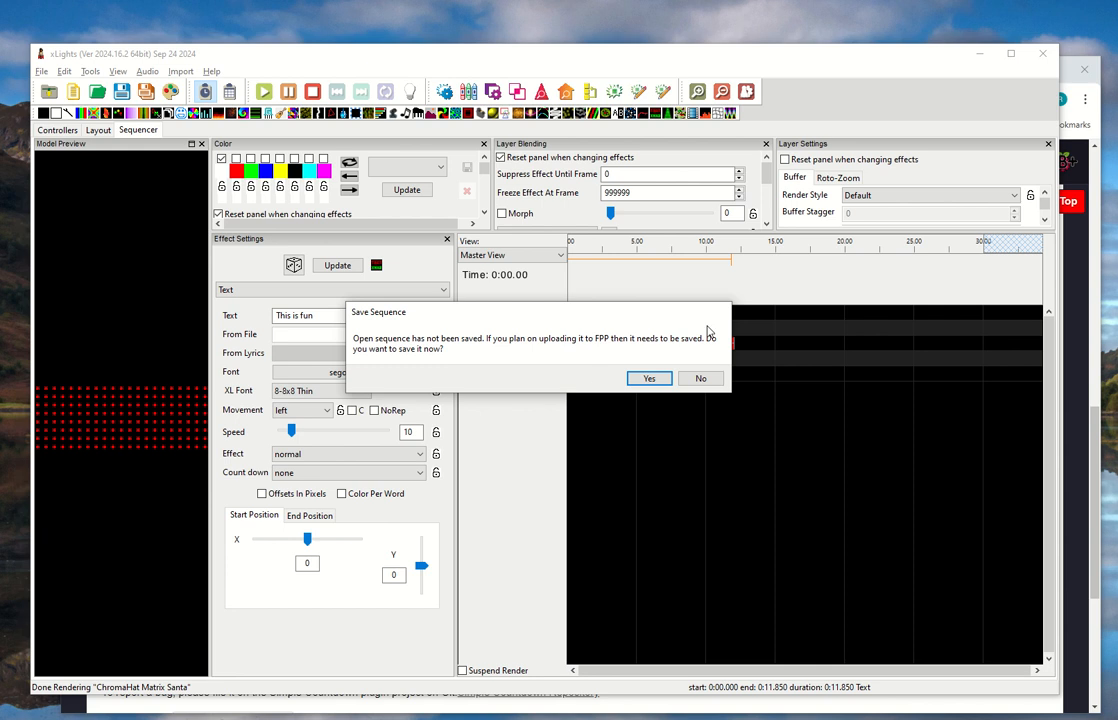
click(700, 381)
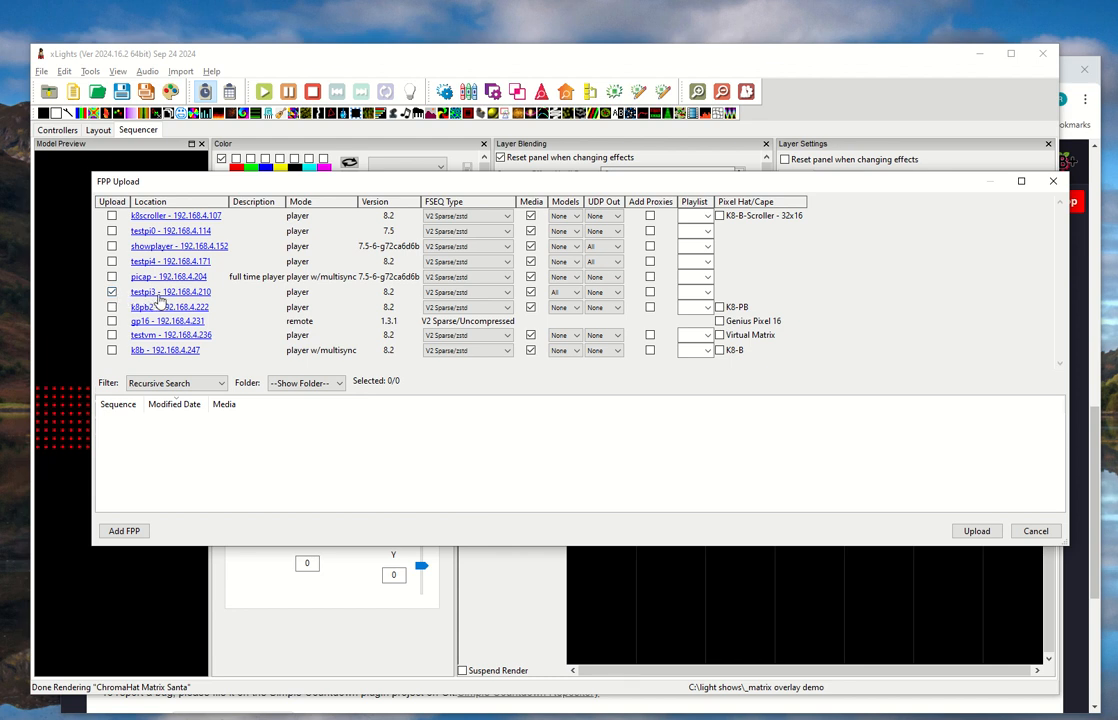
click(572, 293)
click(565, 315)
click(977, 531)
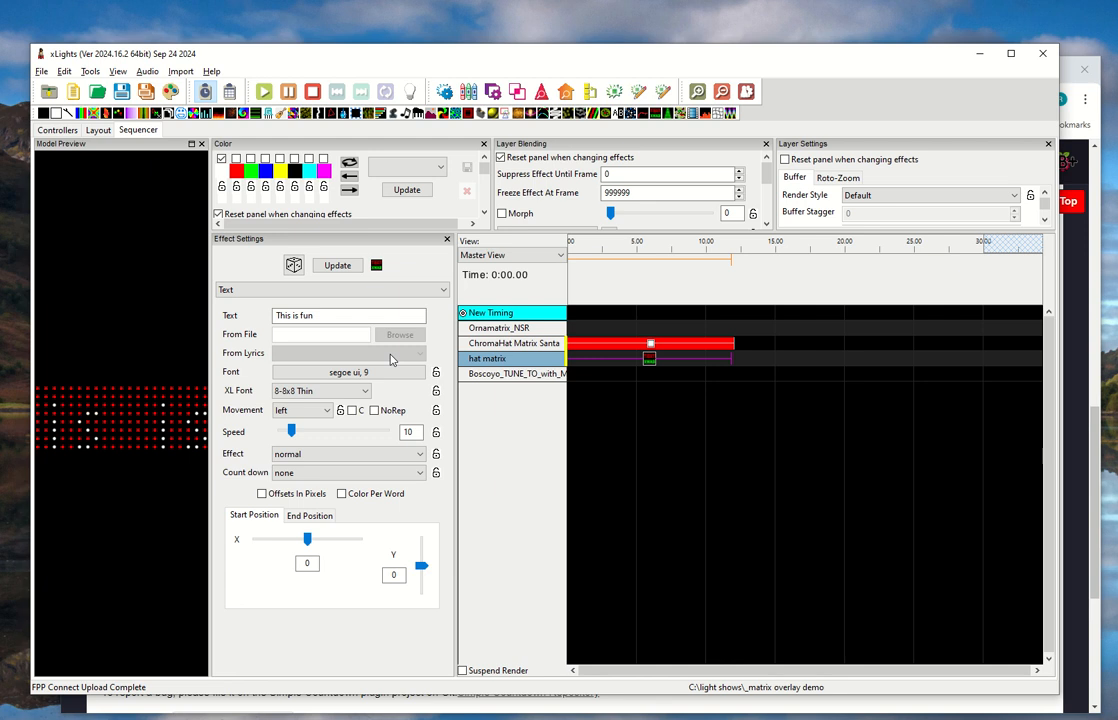
- Switch to FPP in Chrome and inspect hat_matrix's name and start channel in the Pixel Overlay Models
key(alt+Tab)
key(Tab)
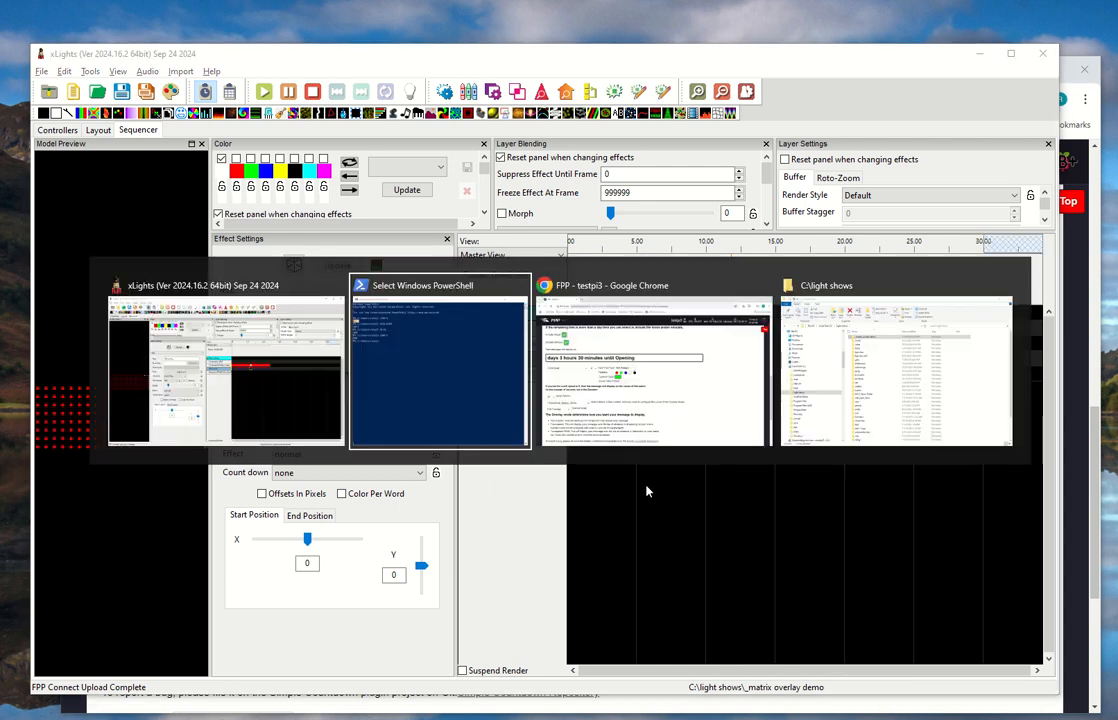
scroll(981, 352, up, 10)
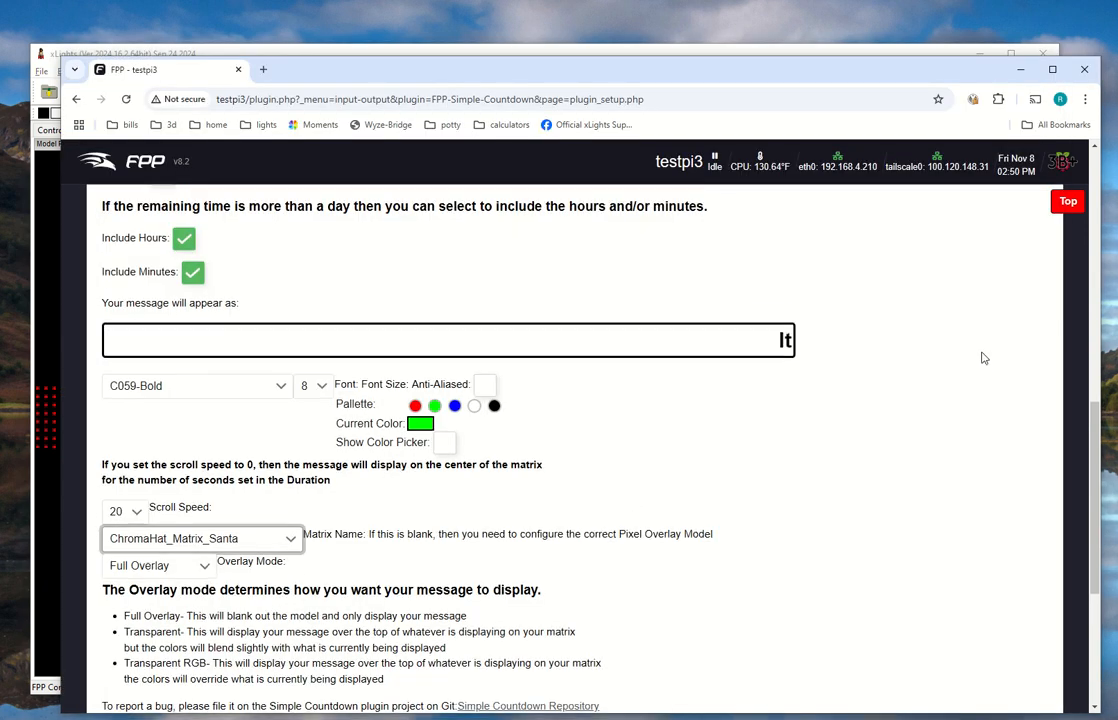
click(956, 230)
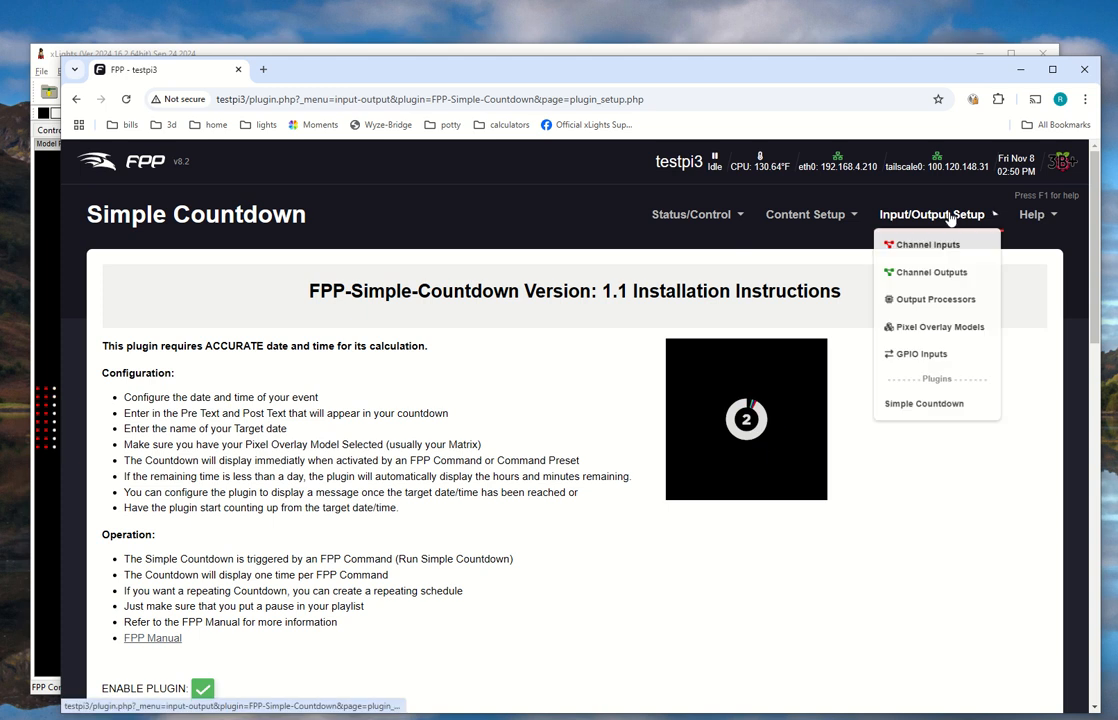
click(936, 333)
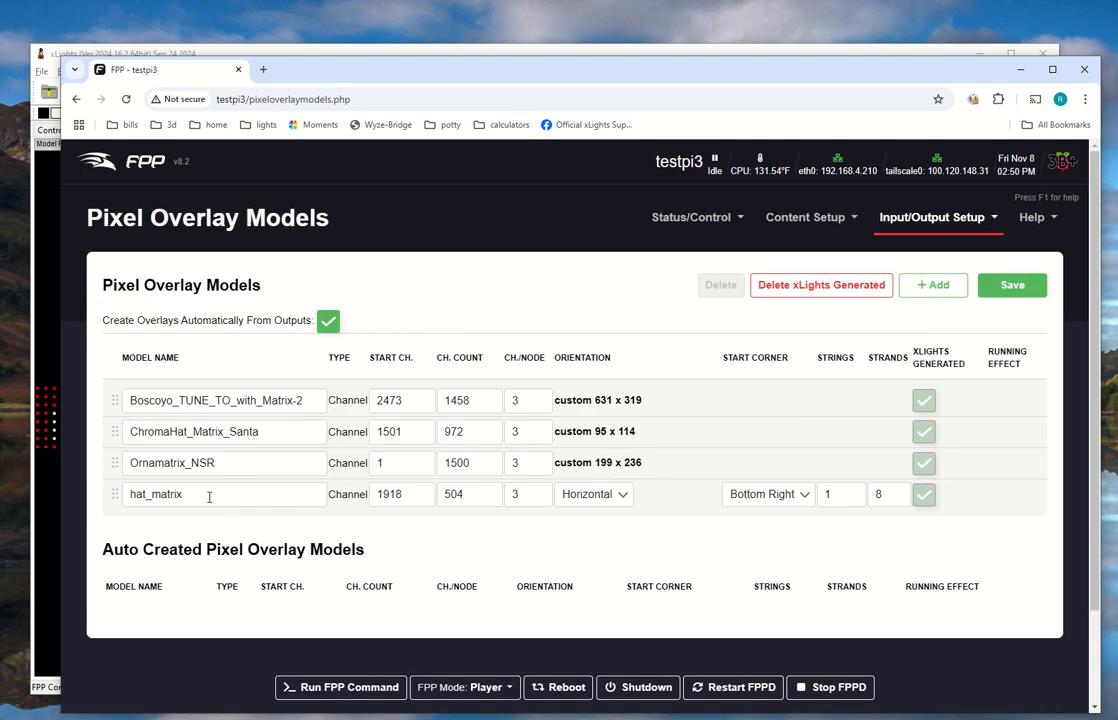
drag(209, 497, 126, 494)
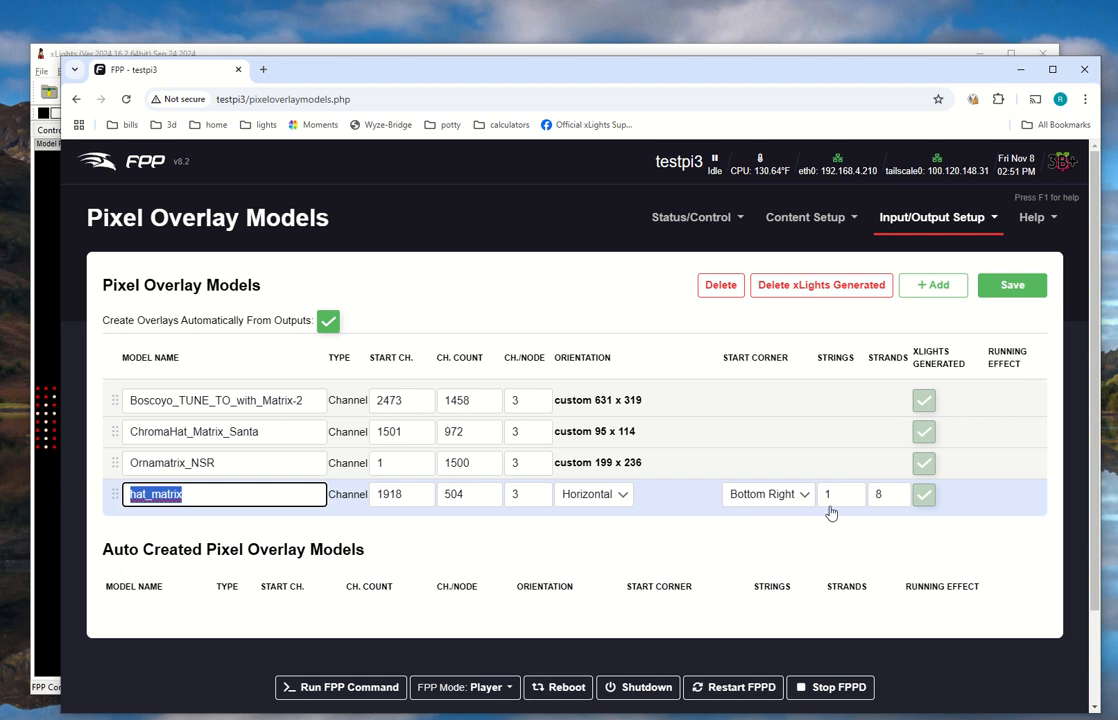
double_click(391, 494)
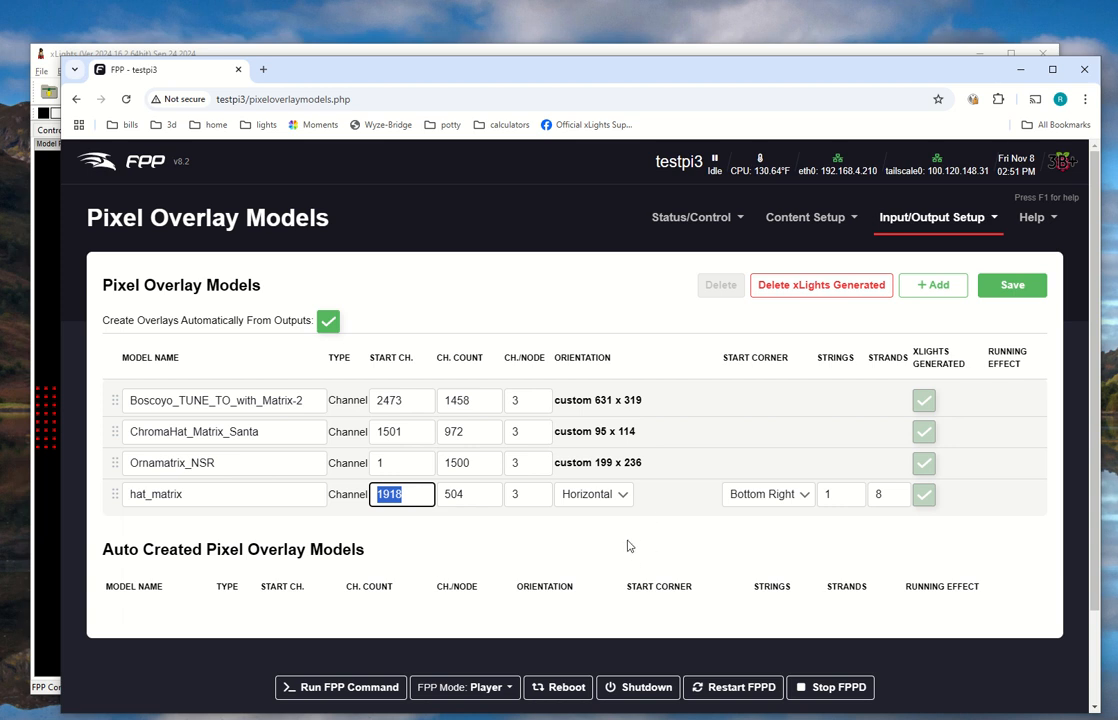
- Switch to xLights and check the hat matrix's start channel in the layout's model list
key(alt+Tab)
click(97, 130)
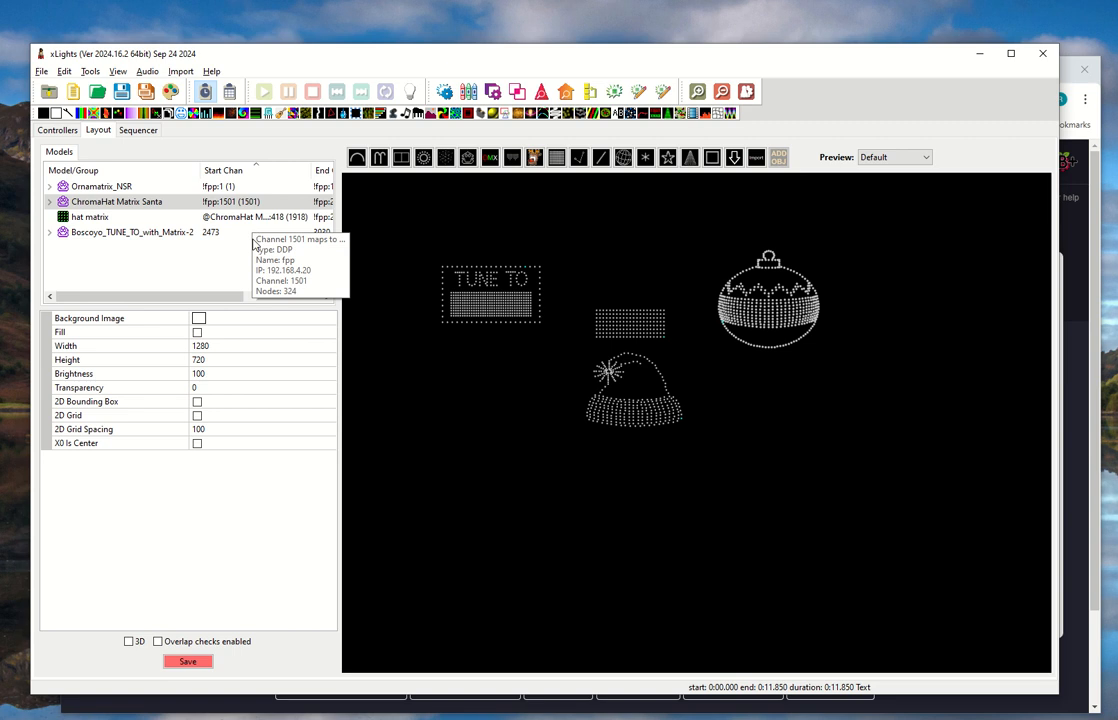
click(281, 219)
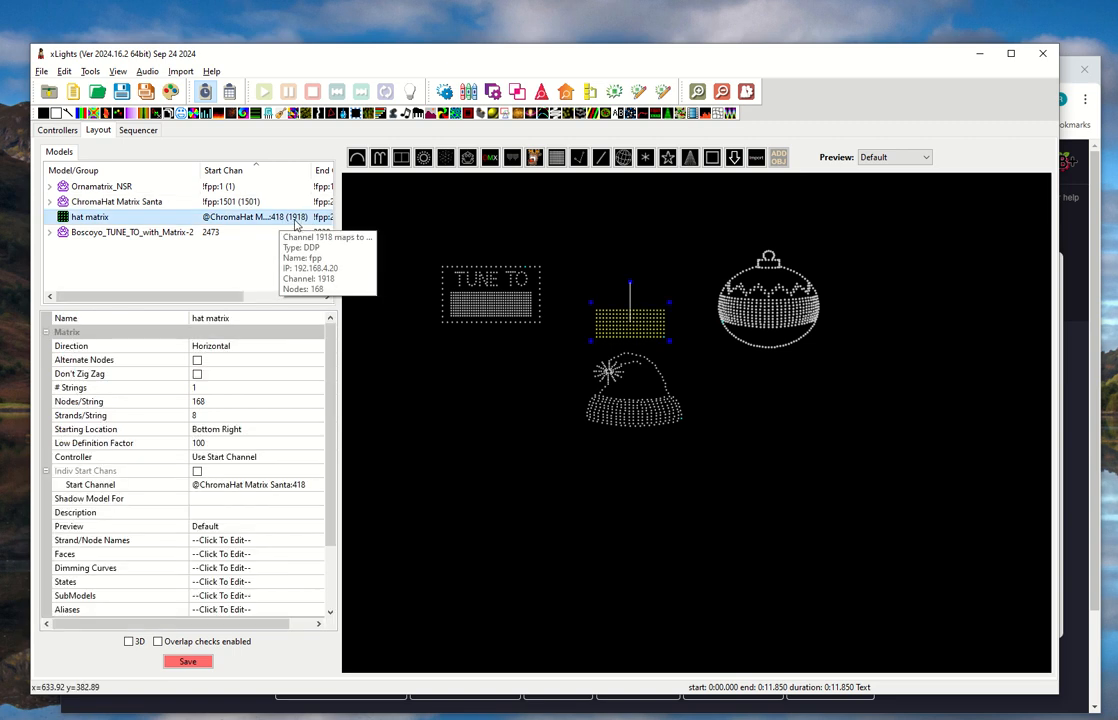
- Switch to FPP in Chrome and set the Simple Countdown plugin's matrix name to hat_matrix
key(alt+Tab)
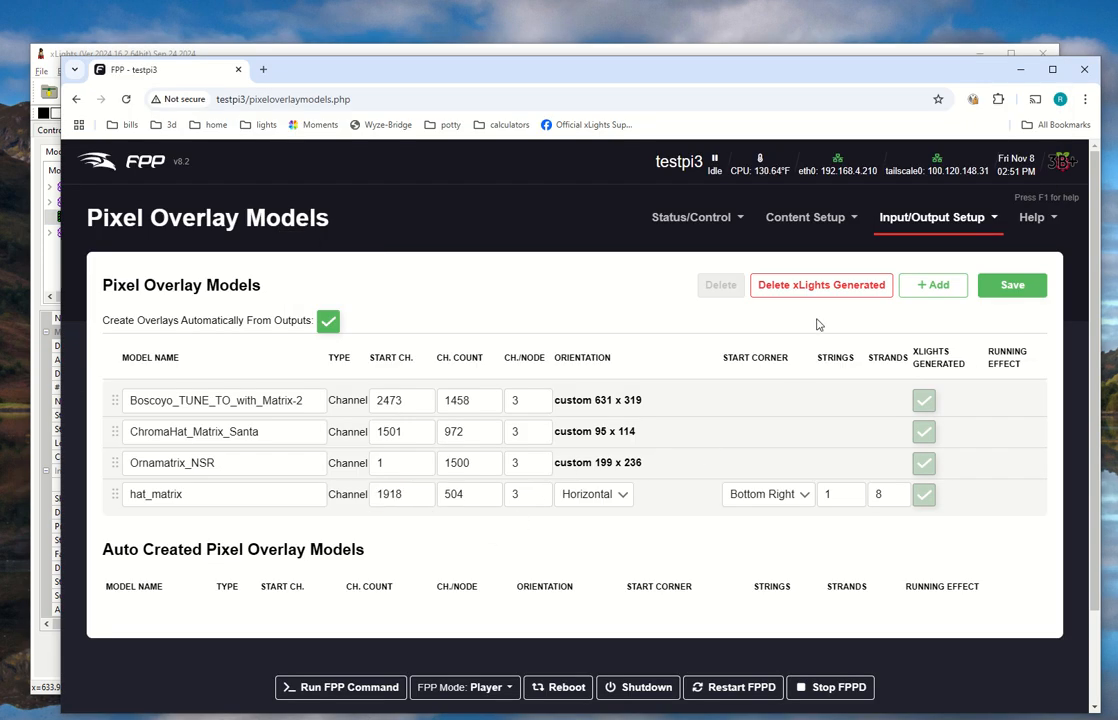
click(932, 228)
click(955, 429)
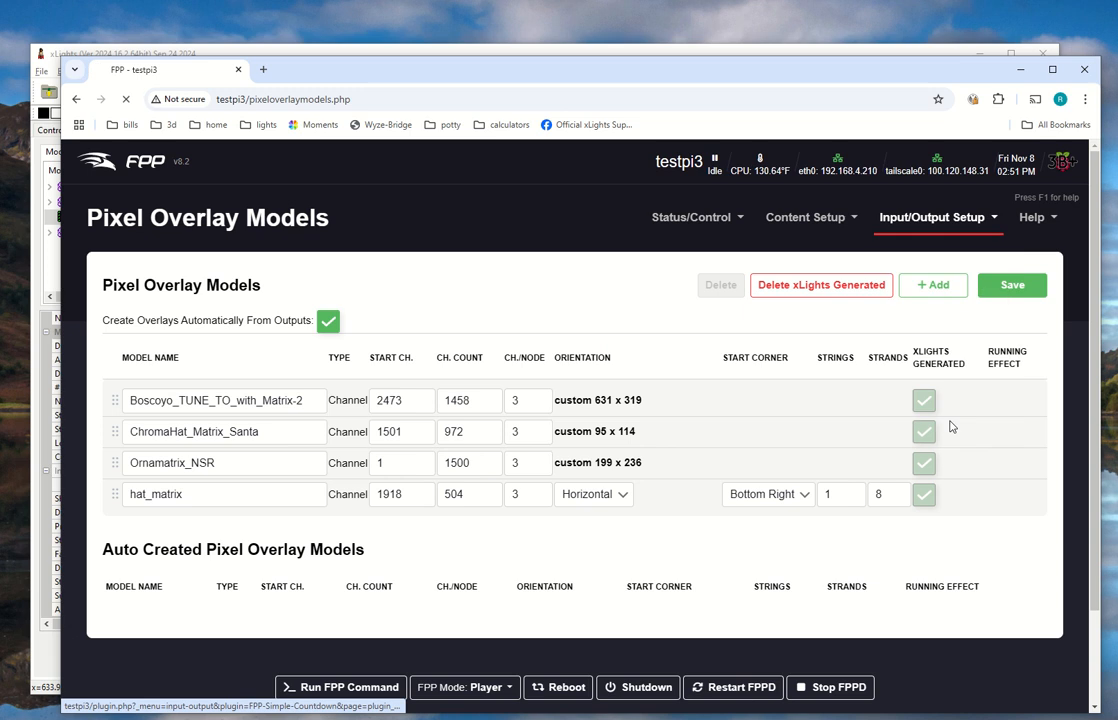
scroll(397, 533, down, 15)
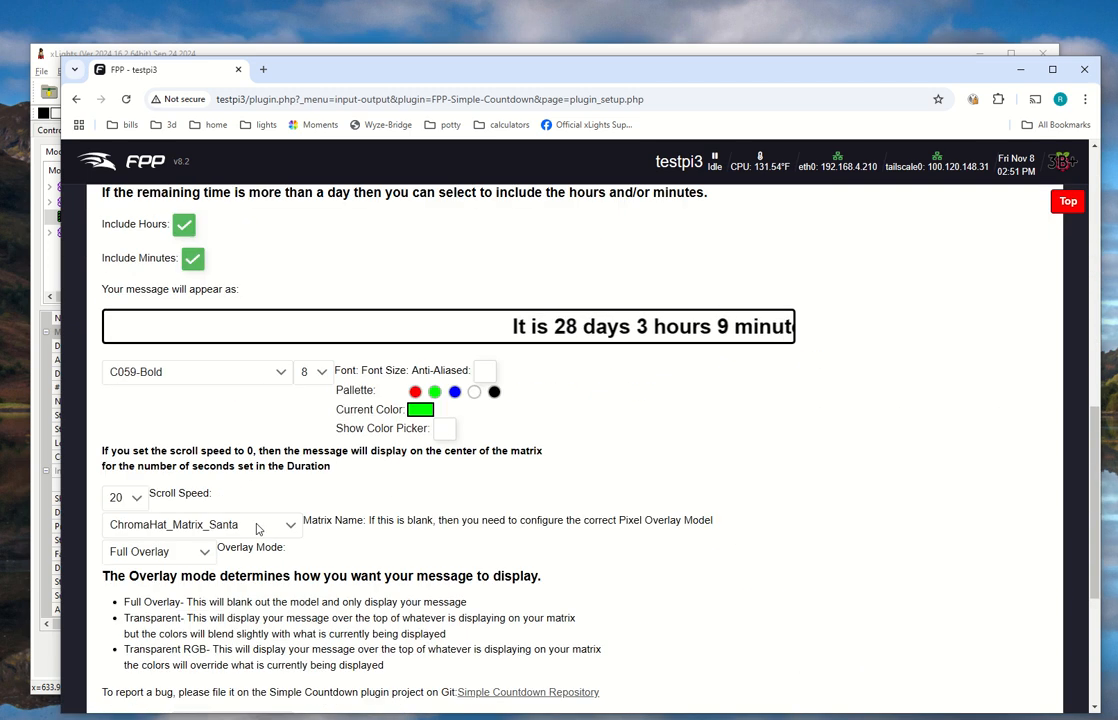
click(245, 317)
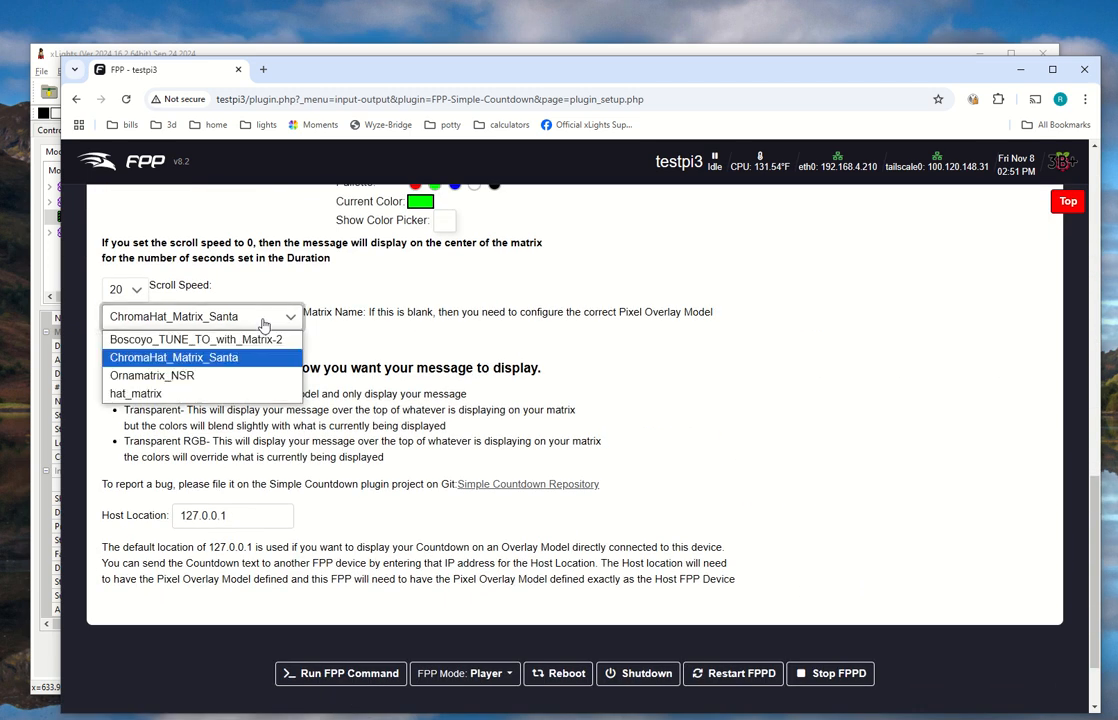
click(161, 396)
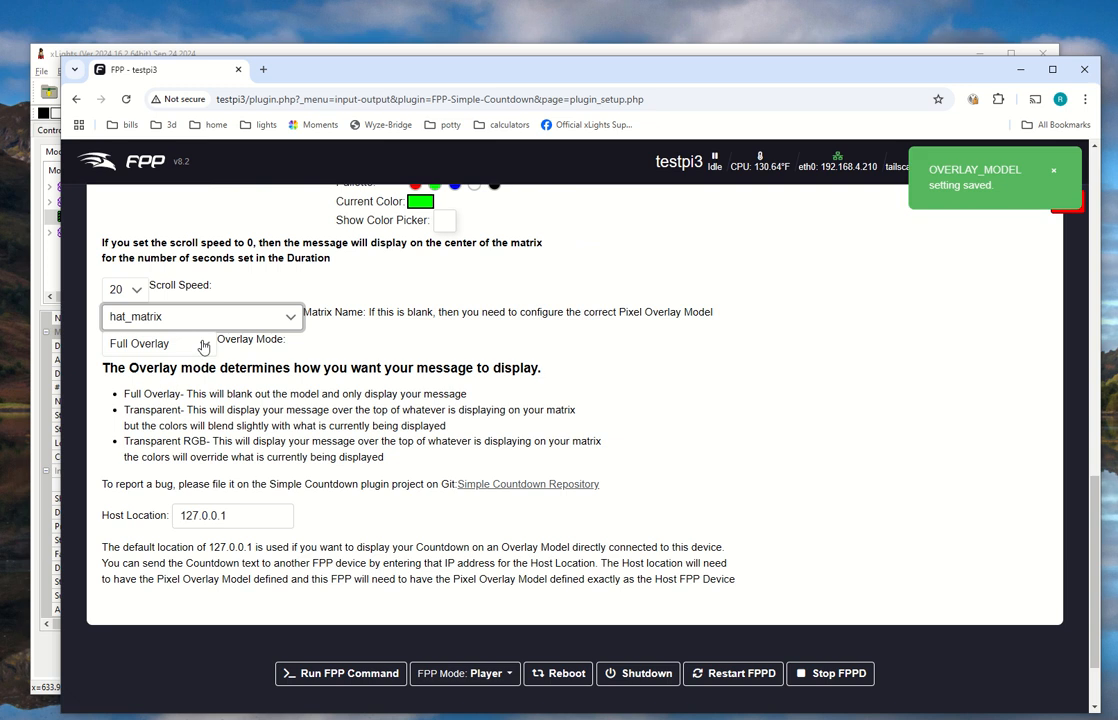
scroll(280, 408, up, 5)
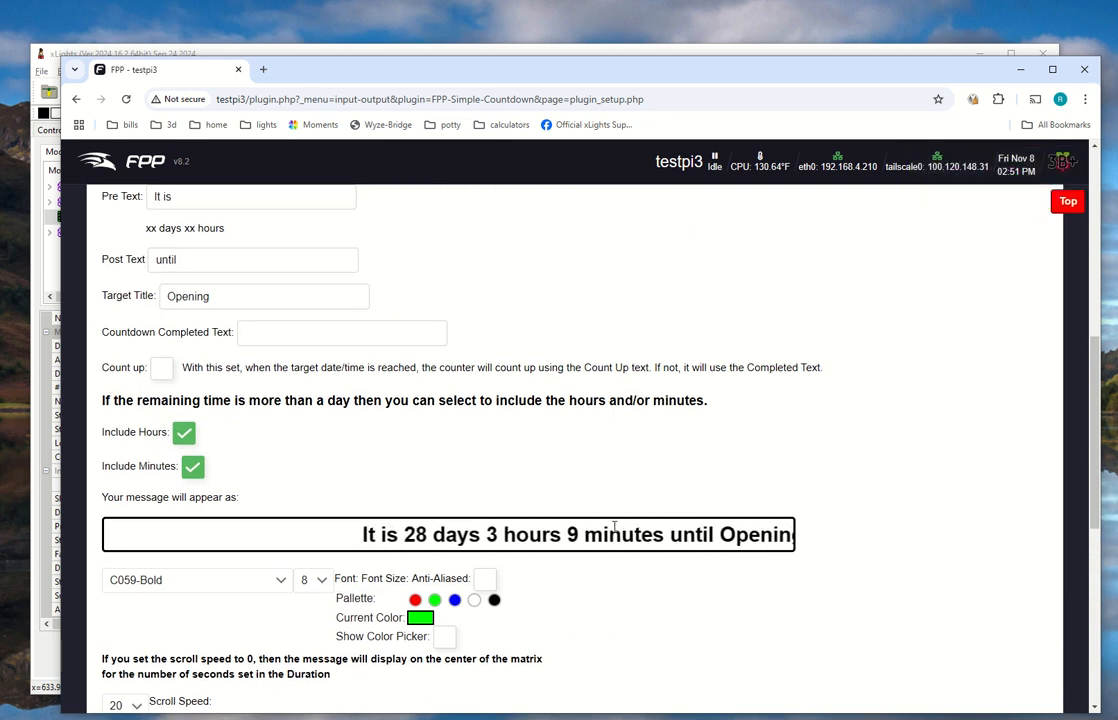
scroll(559, 541, down, 4)
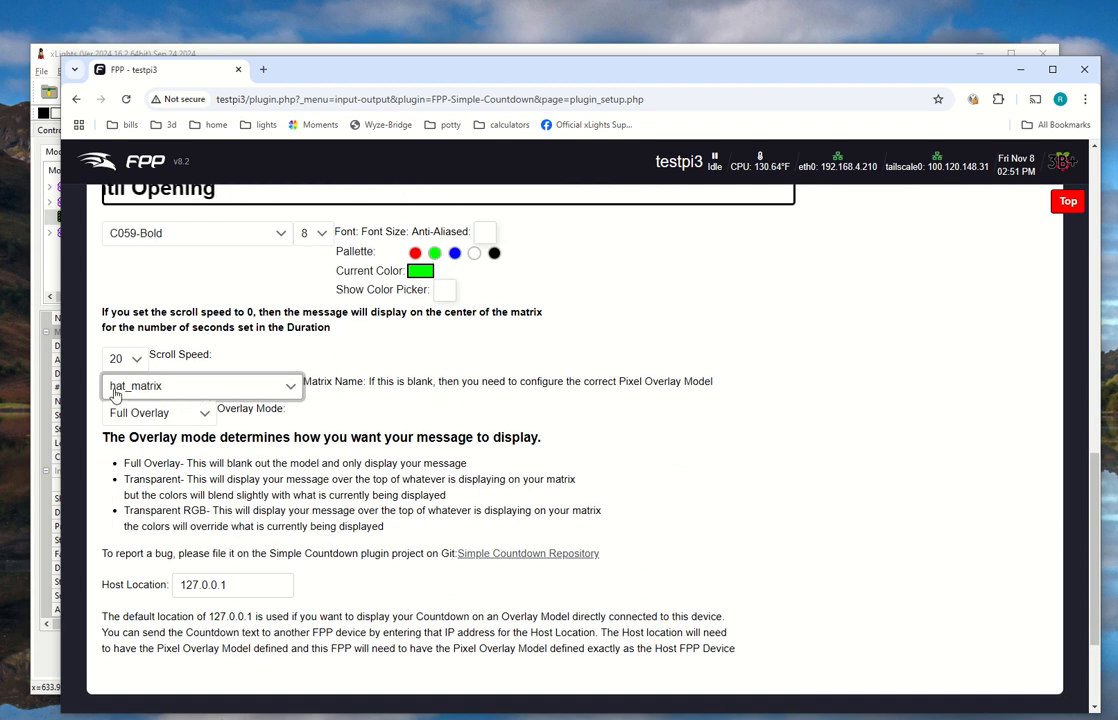
- Switch to xLights and view the Santa hat sequence with its text overlay in the sequencer's House Preview
key(alt+Tab)
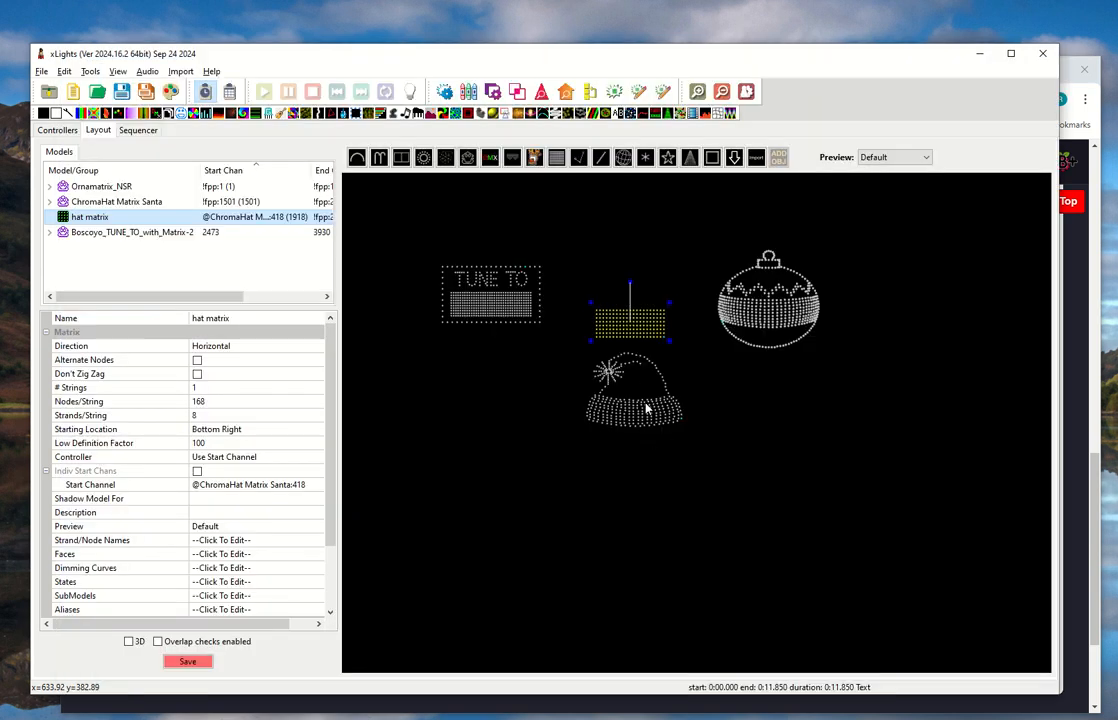
click(140, 130)
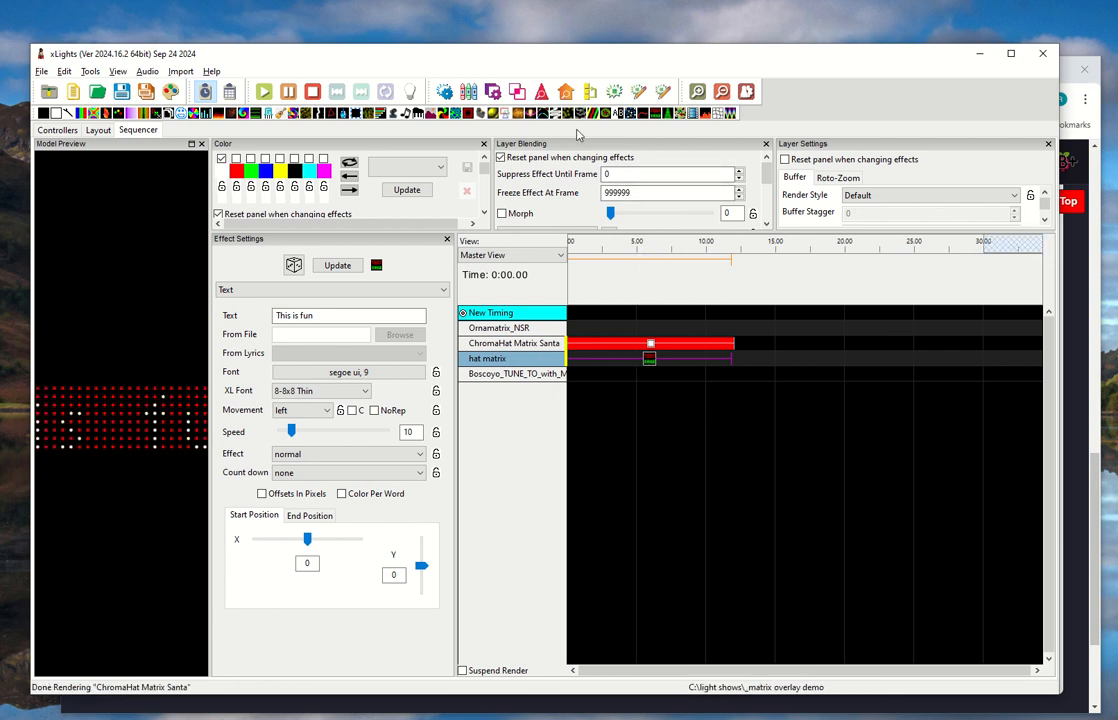
click(492, 91)
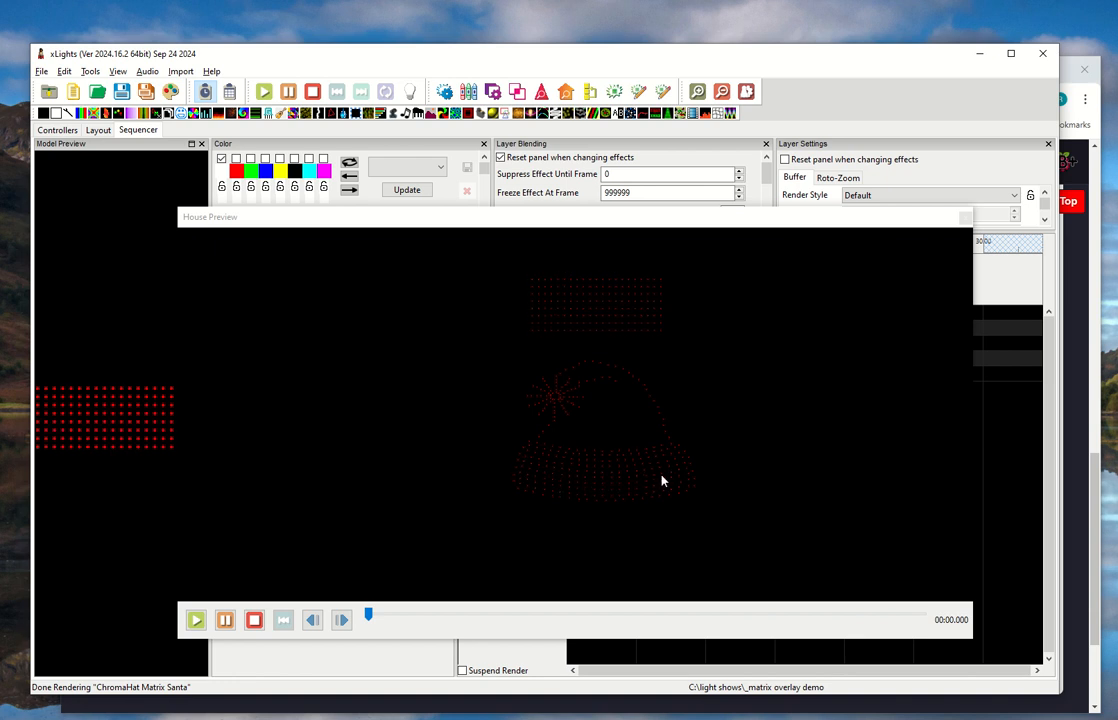
- Switch back to FPP in Chrome and review the Simple Countdown plugin's message, matrix and operation instructions
key(alt+Tab)
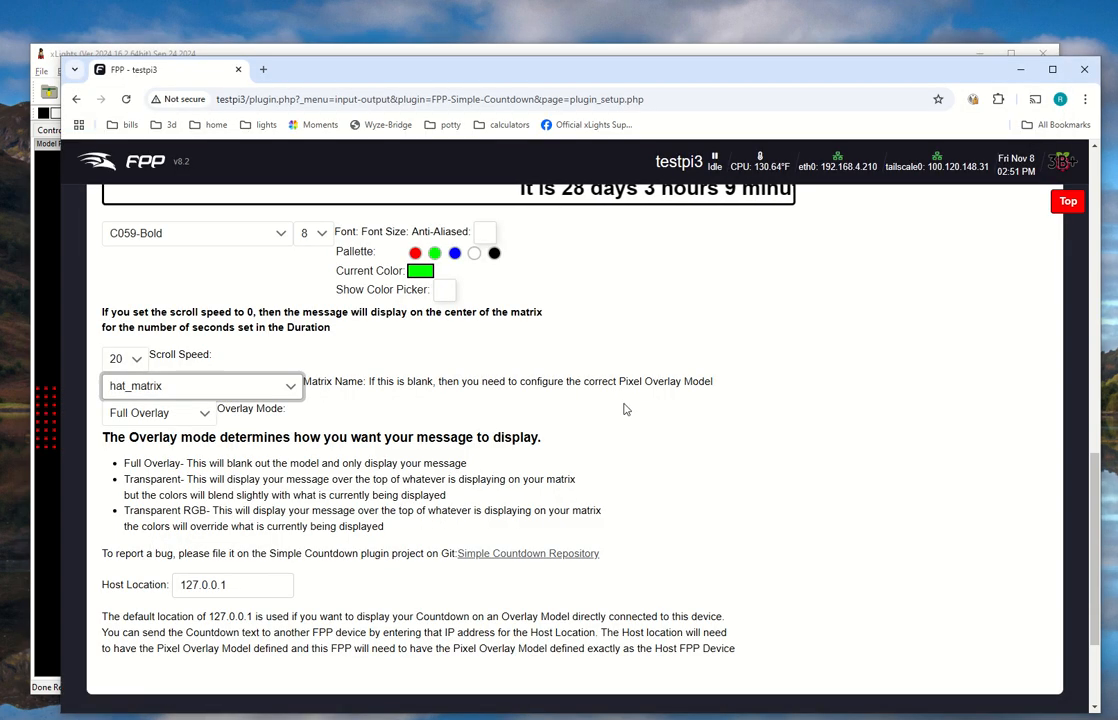
scroll(236, 481, down, 1)
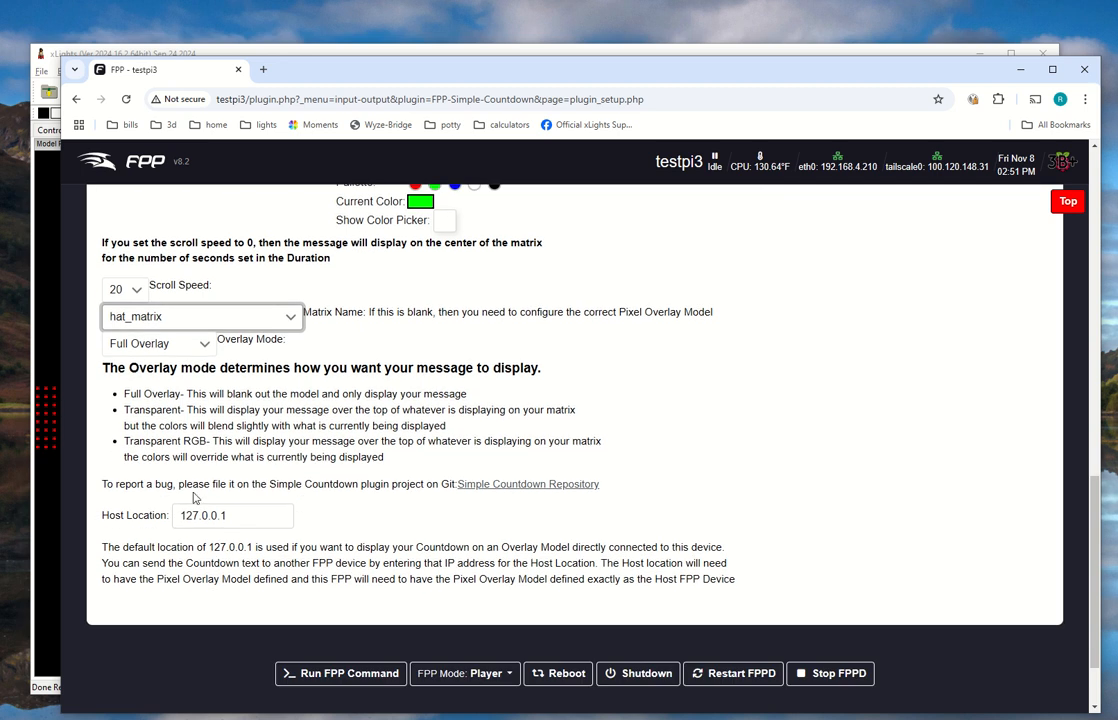
scroll(230, 460, up, 2)
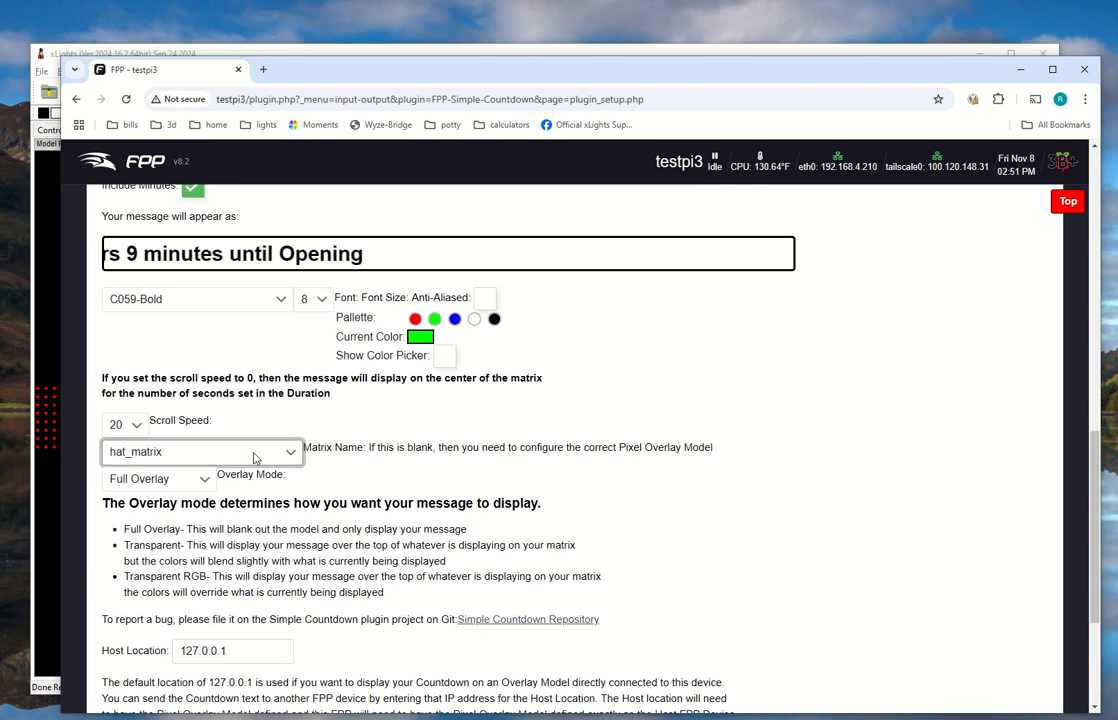
scroll(395, 476, up, 10)
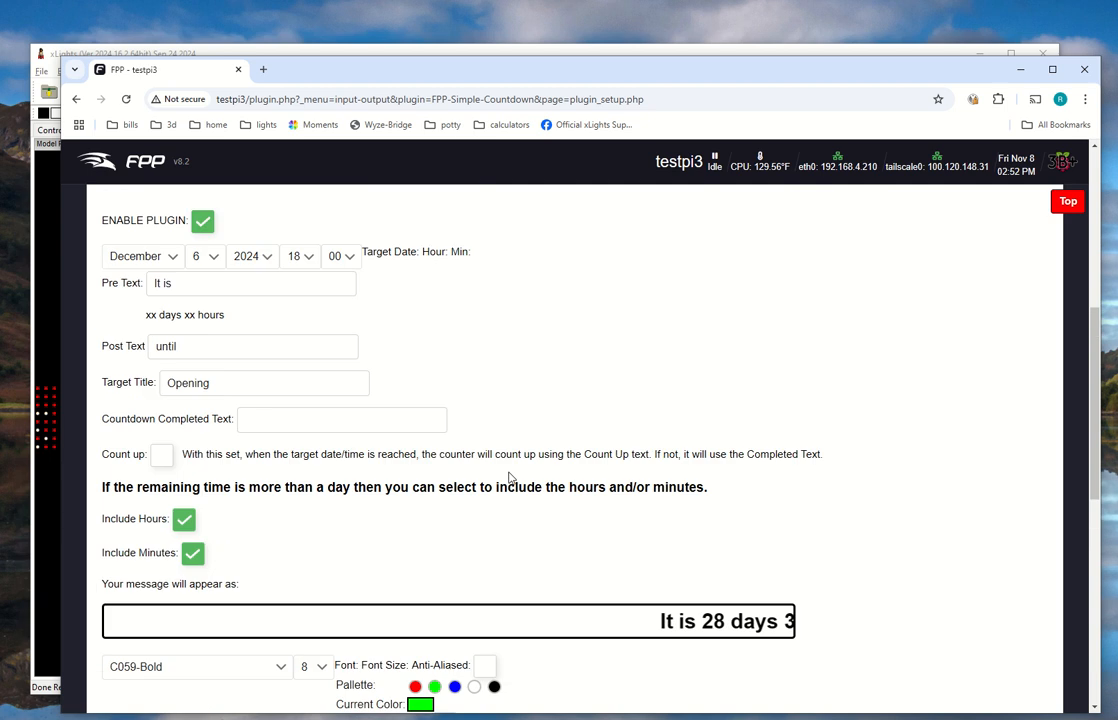
scroll(522, 472, down, 2)
scroll(607, 467, up, 3)
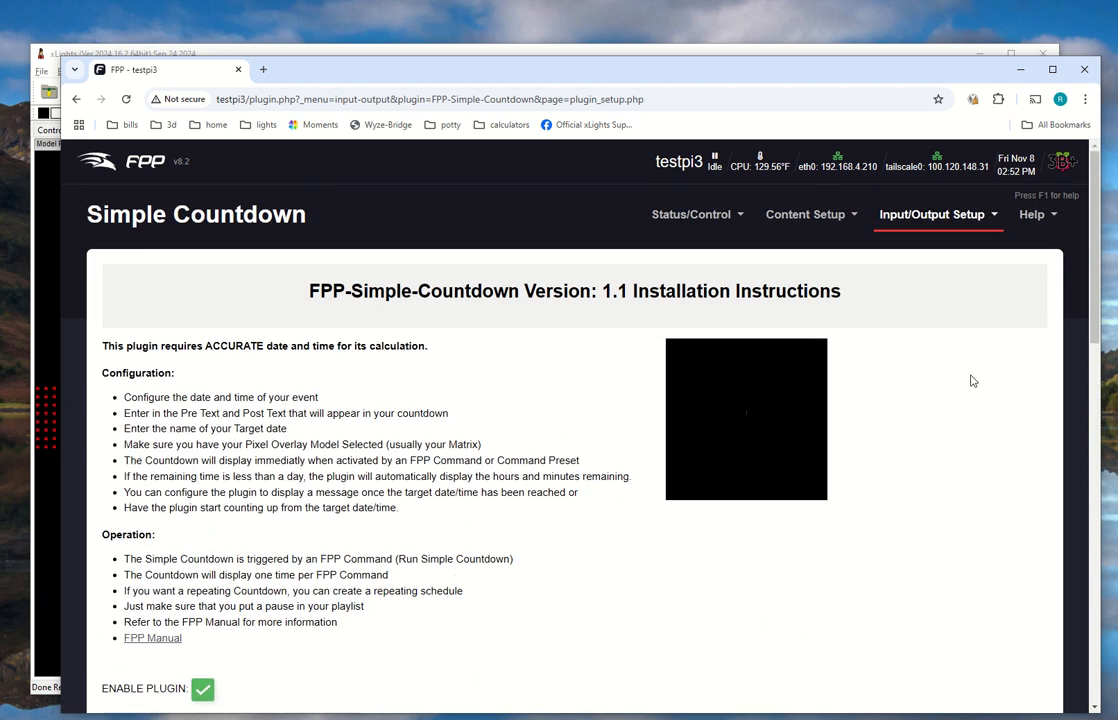
scroll(610, 400, down, 3)
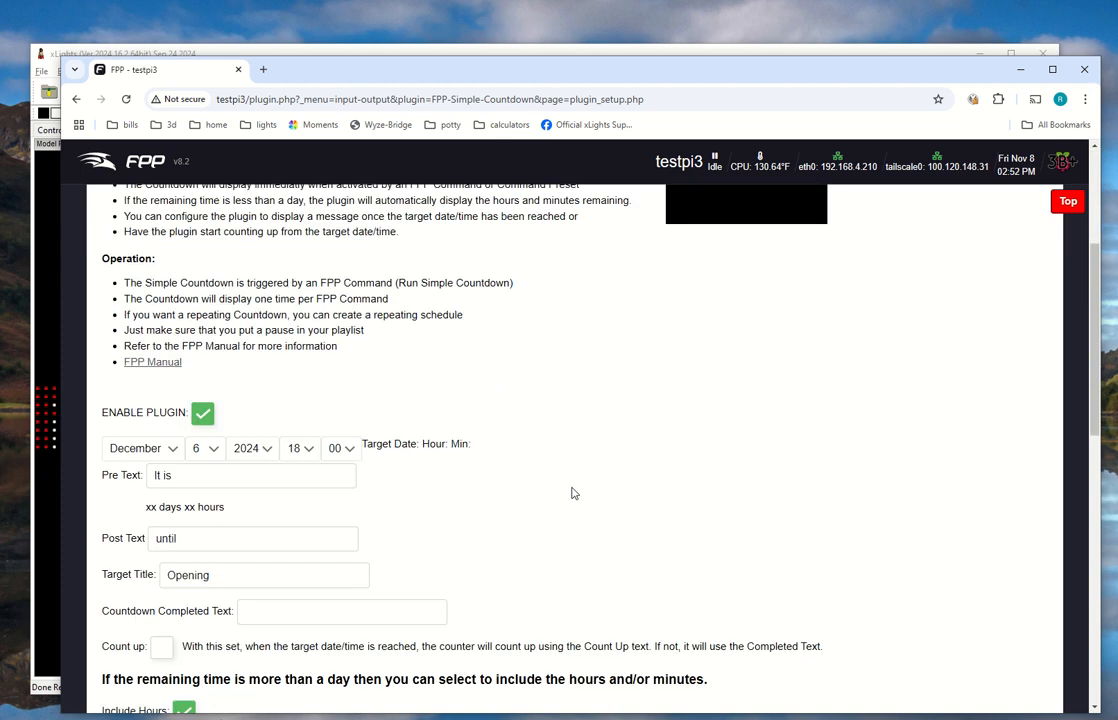
scroll(586, 486, up, 3)
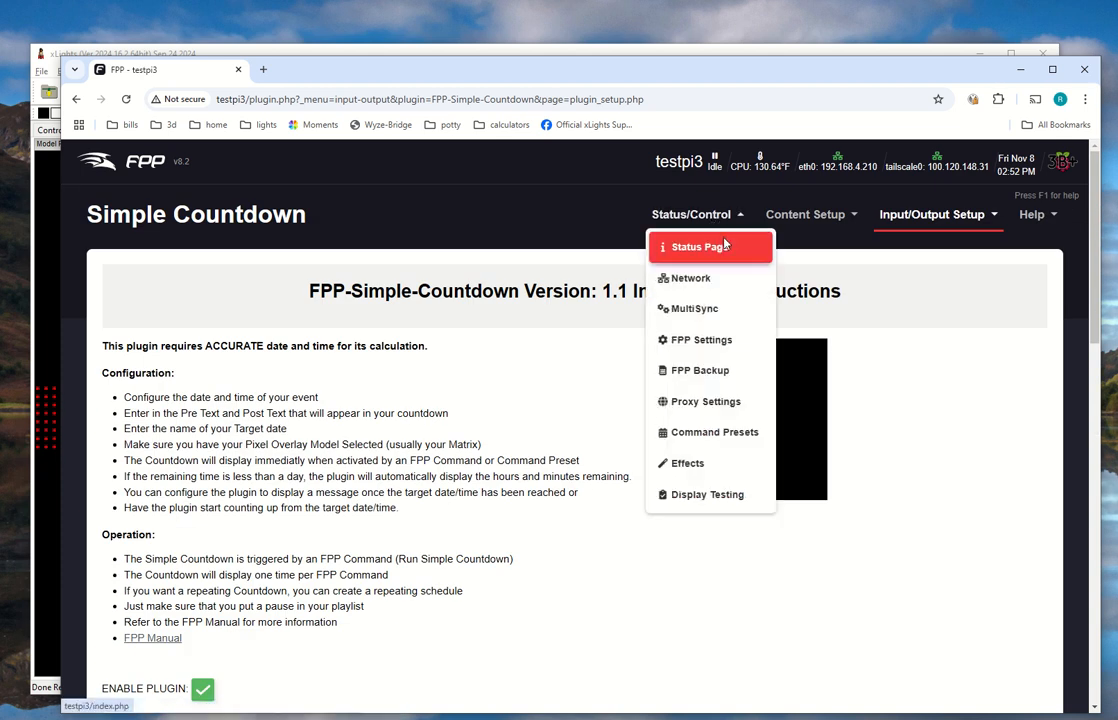
- Run the Simple Countdown-Run FPP command once from the Status Page and close the command dialog
click(715, 246)
click(390, 580)
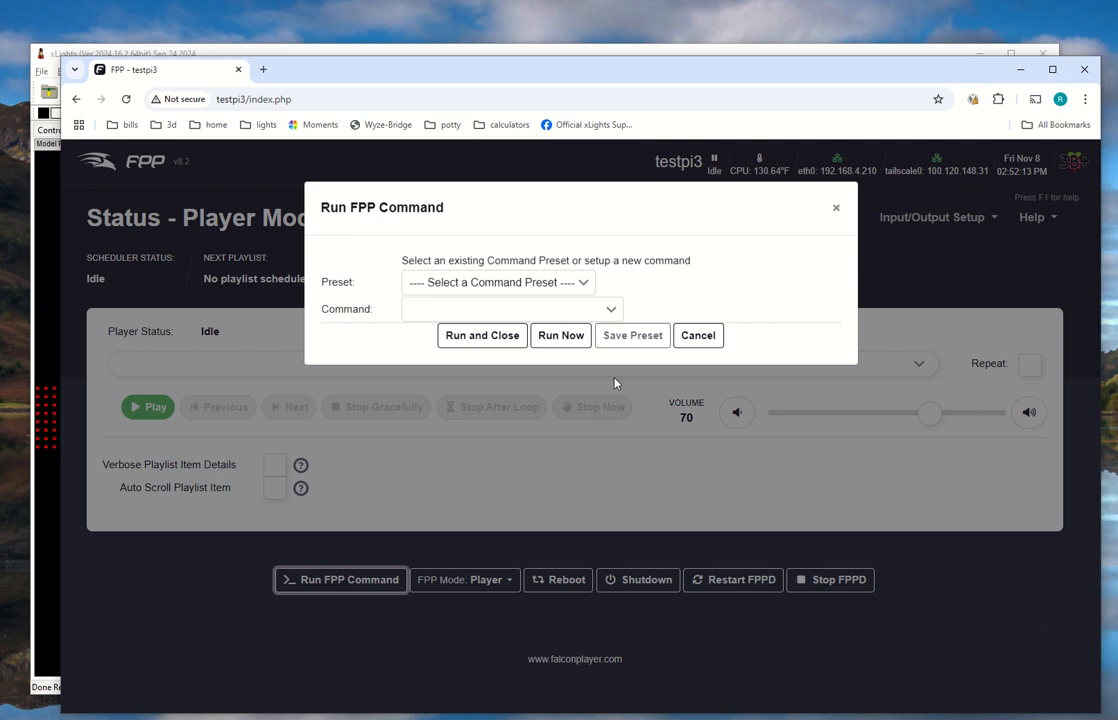
click(607, 316)
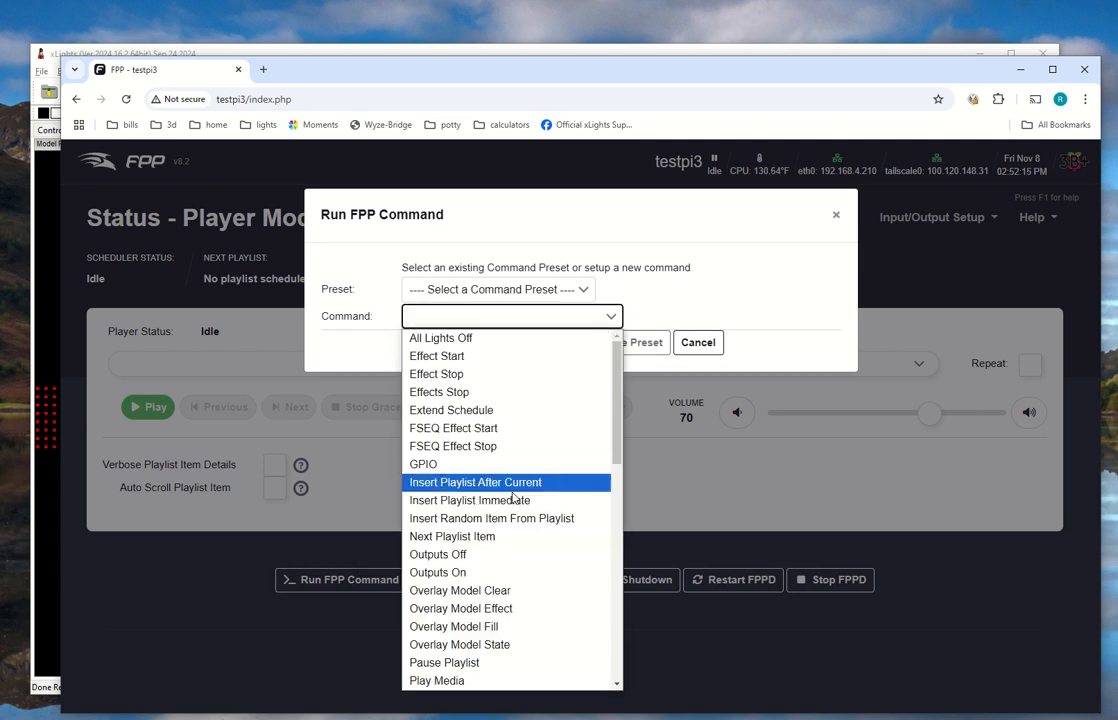
scroll(531, 578, down, 5)
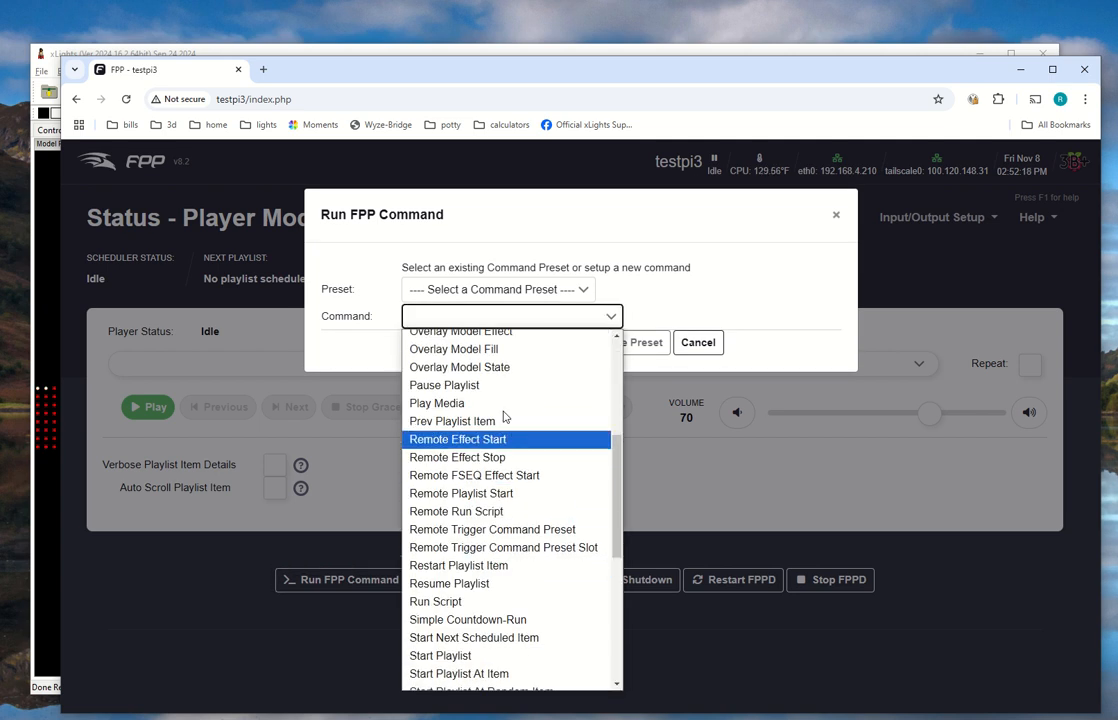
click(499, 620)
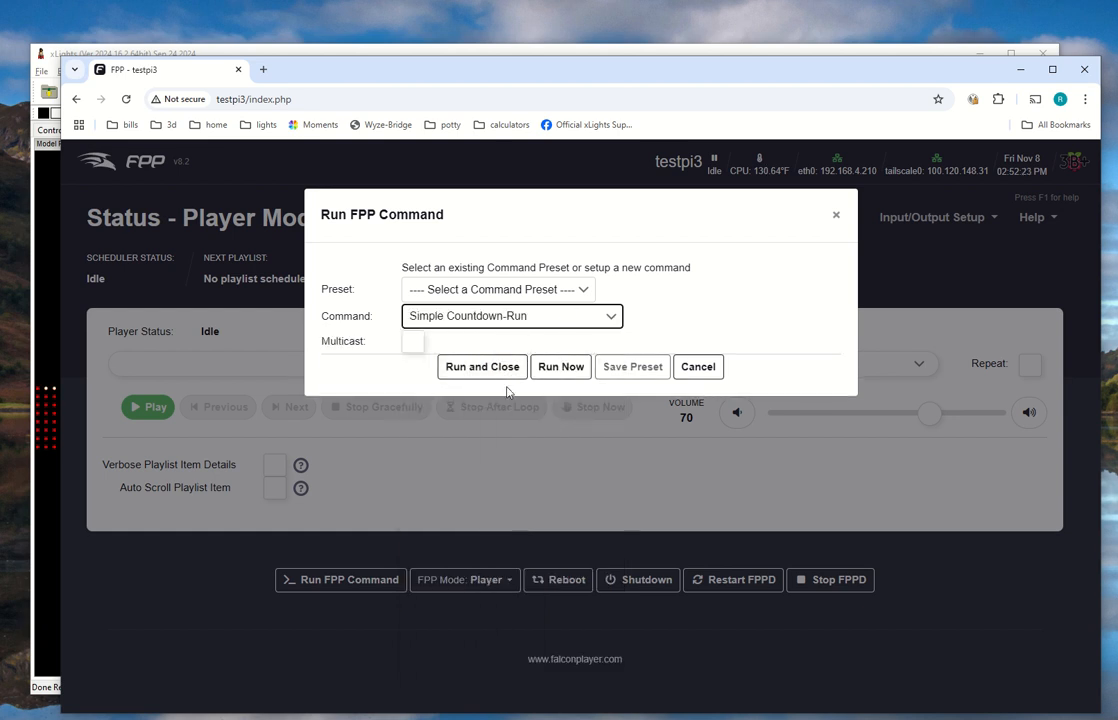
click(569, 382)
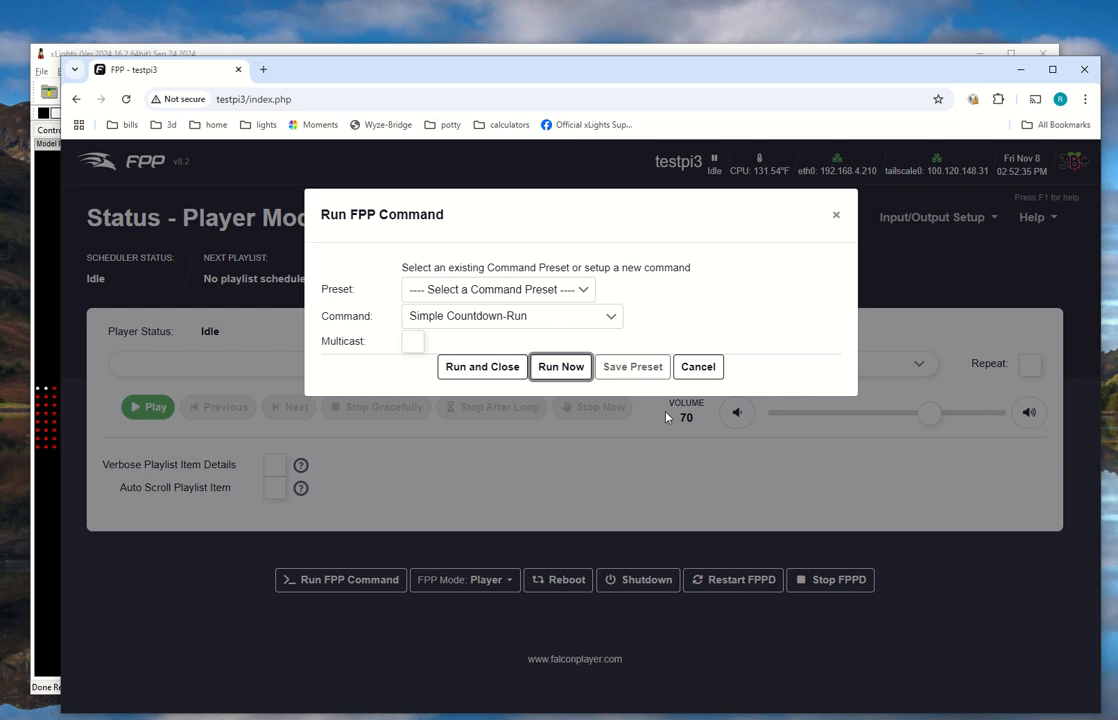
click(697, 367)
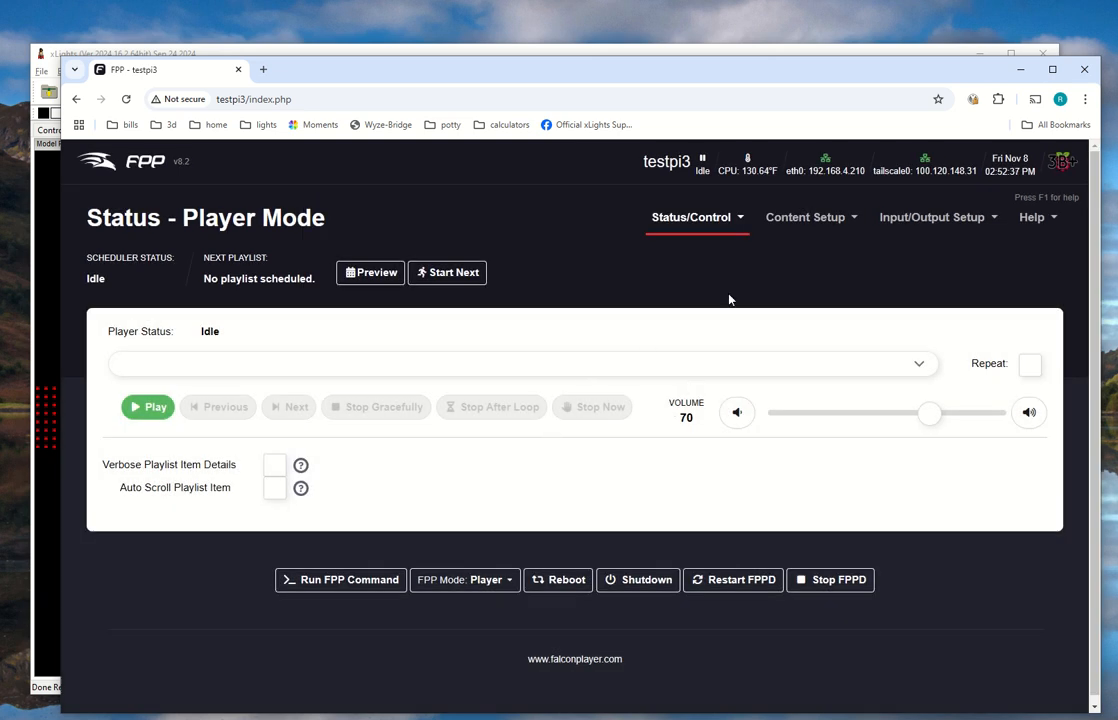
- Create a new playlist named countdown with no description and Randomize off
click(805, 229)
click(844, 286)
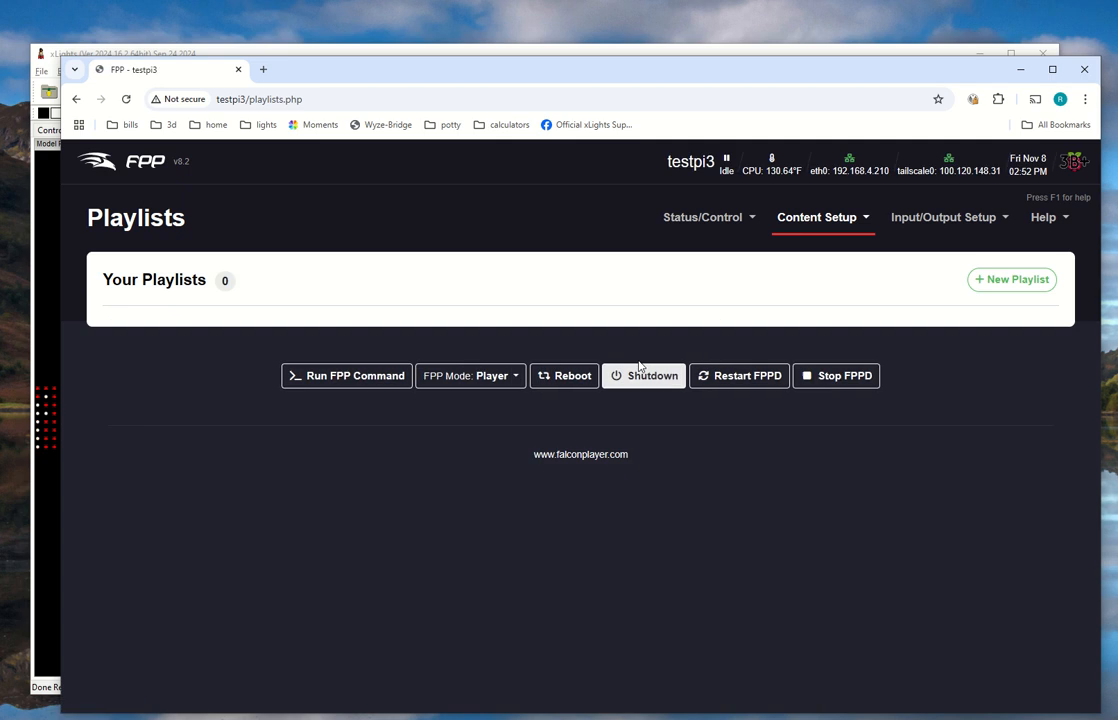
click(527, 299)
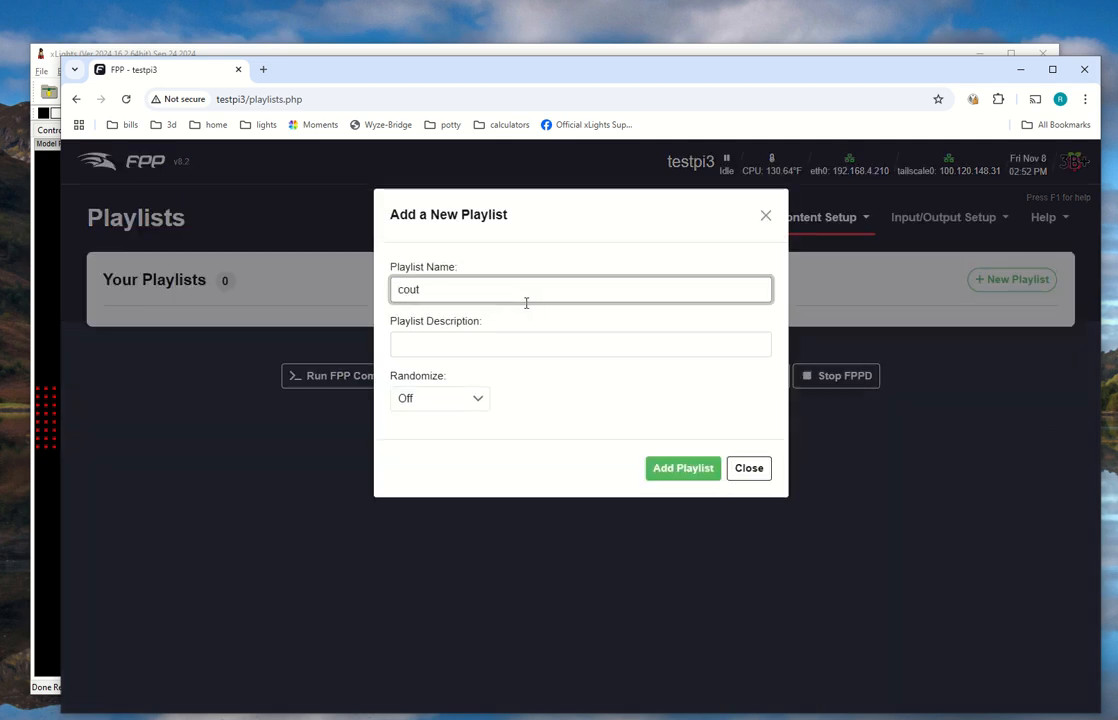
text(countdown)
key(Tab)
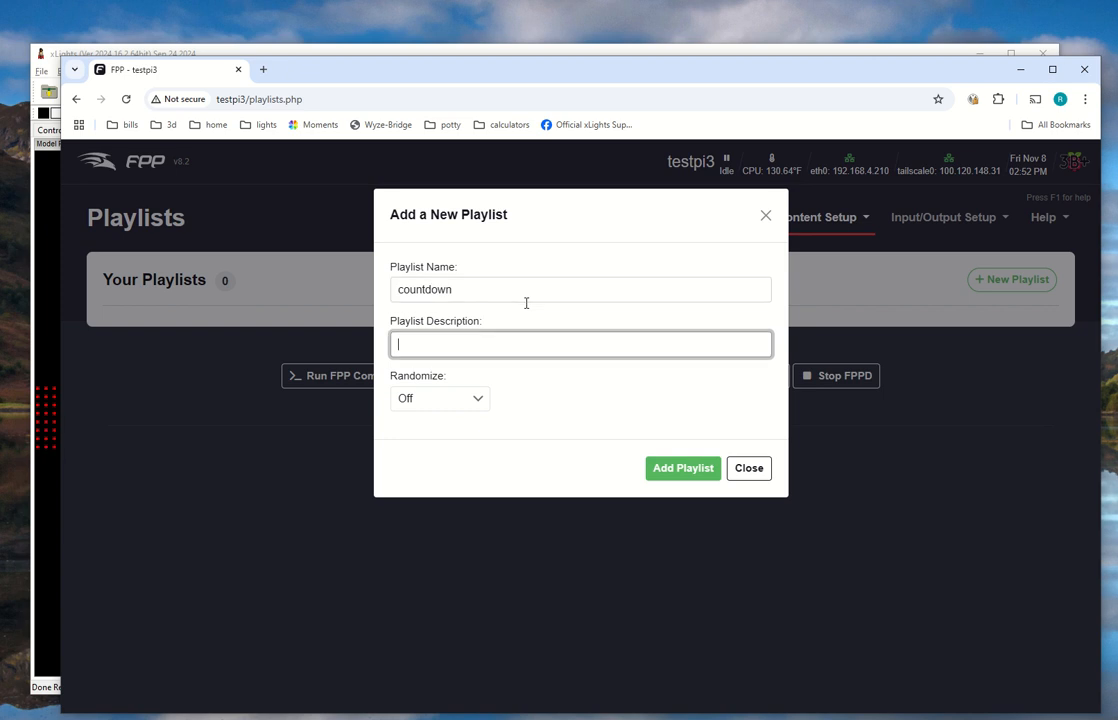
click(520, 299)
click(521, 344)
click(706, 470)
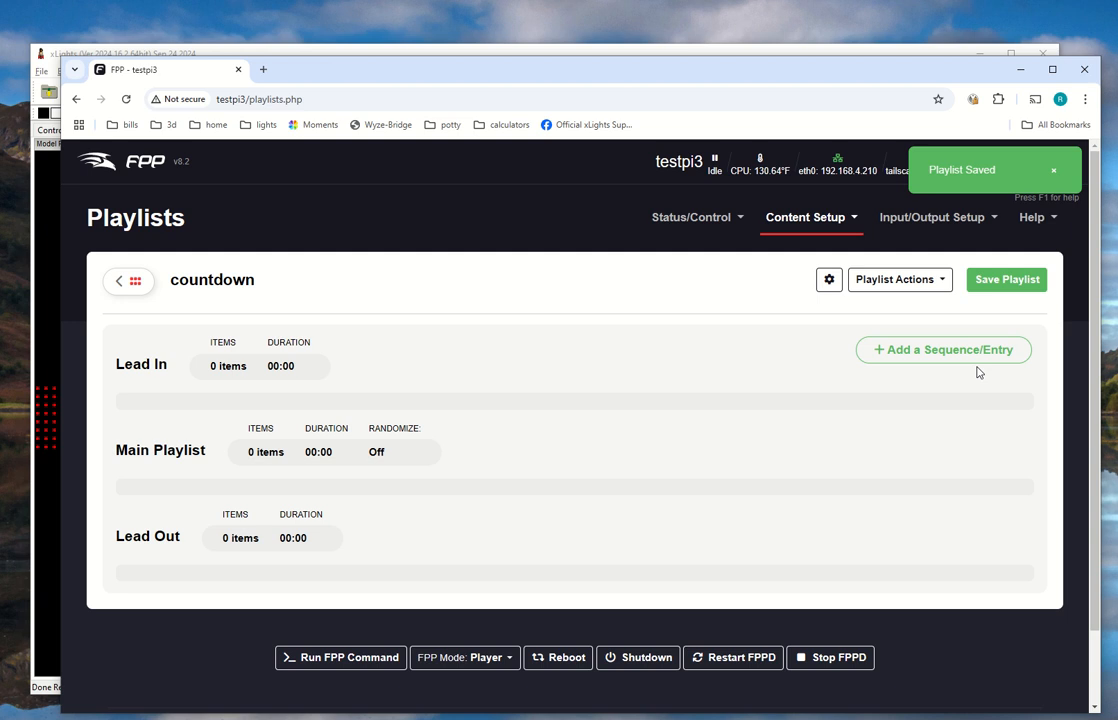
- Add an FPP Command entry that runs Simple Countdown-Run to the countdown playlist
click(966, 356)
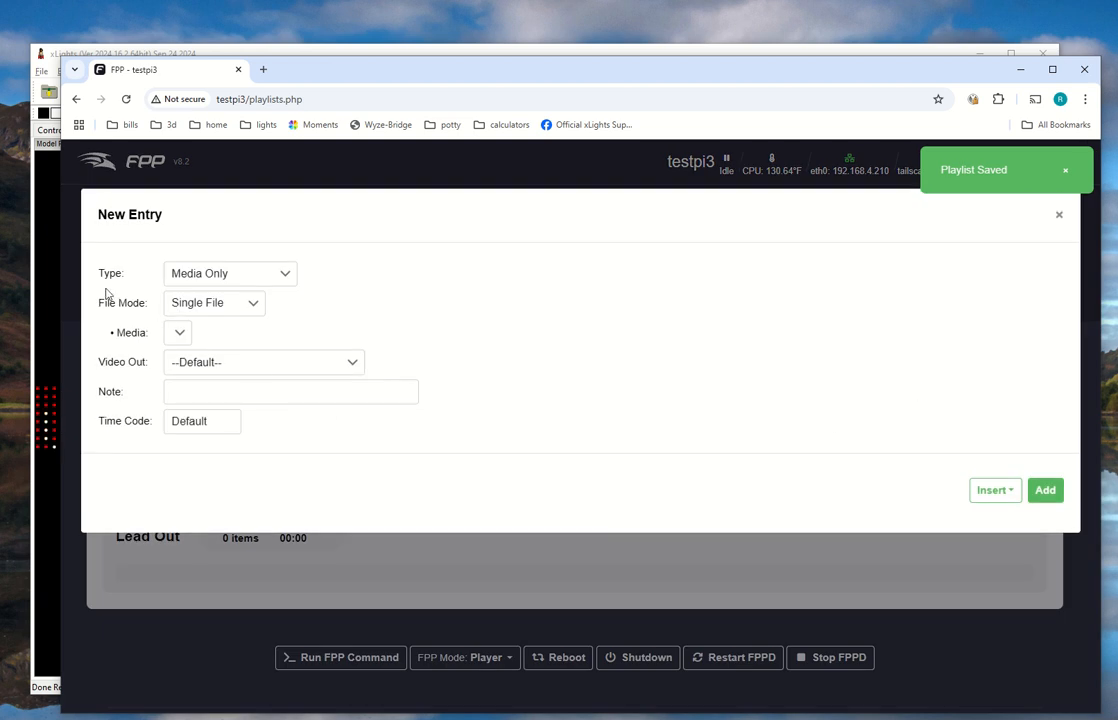
click(222, 276)
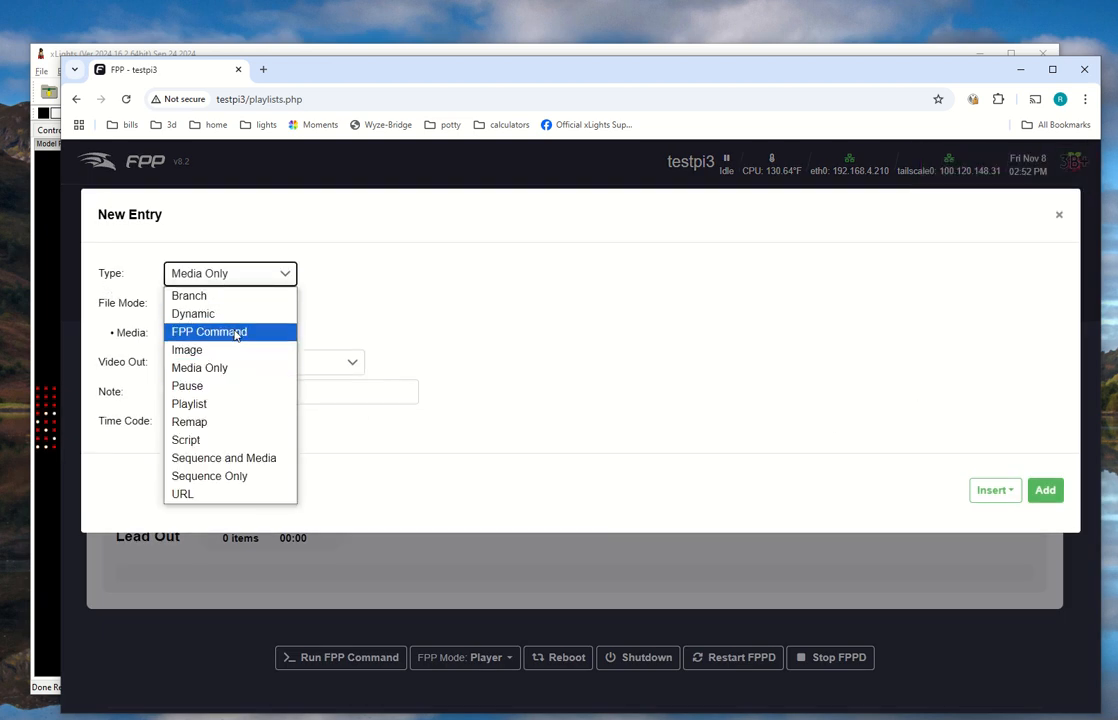
click(236, 333)
click(205, 304)
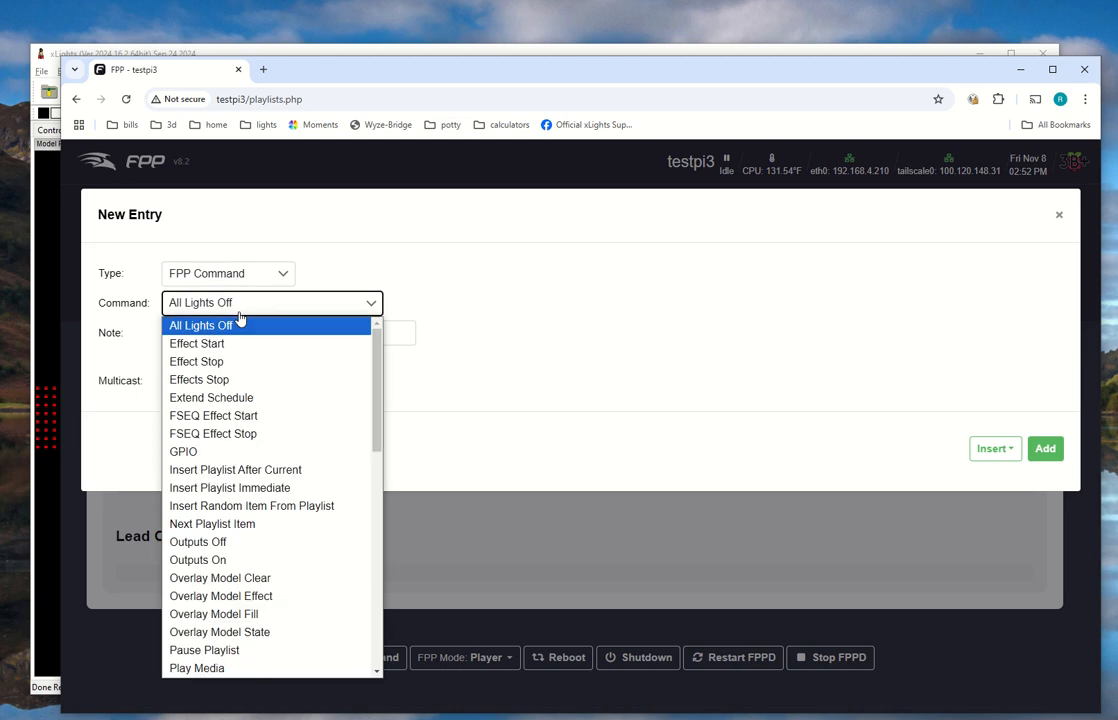
scroll(287, 580, down, 6)
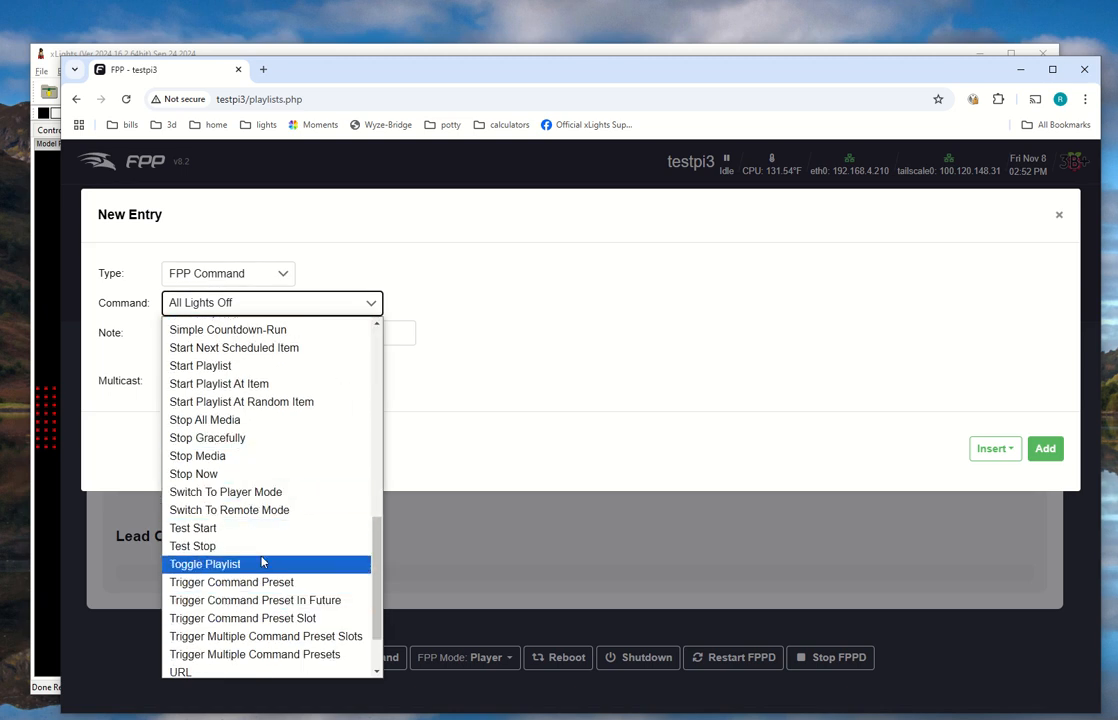
click(272, 330)
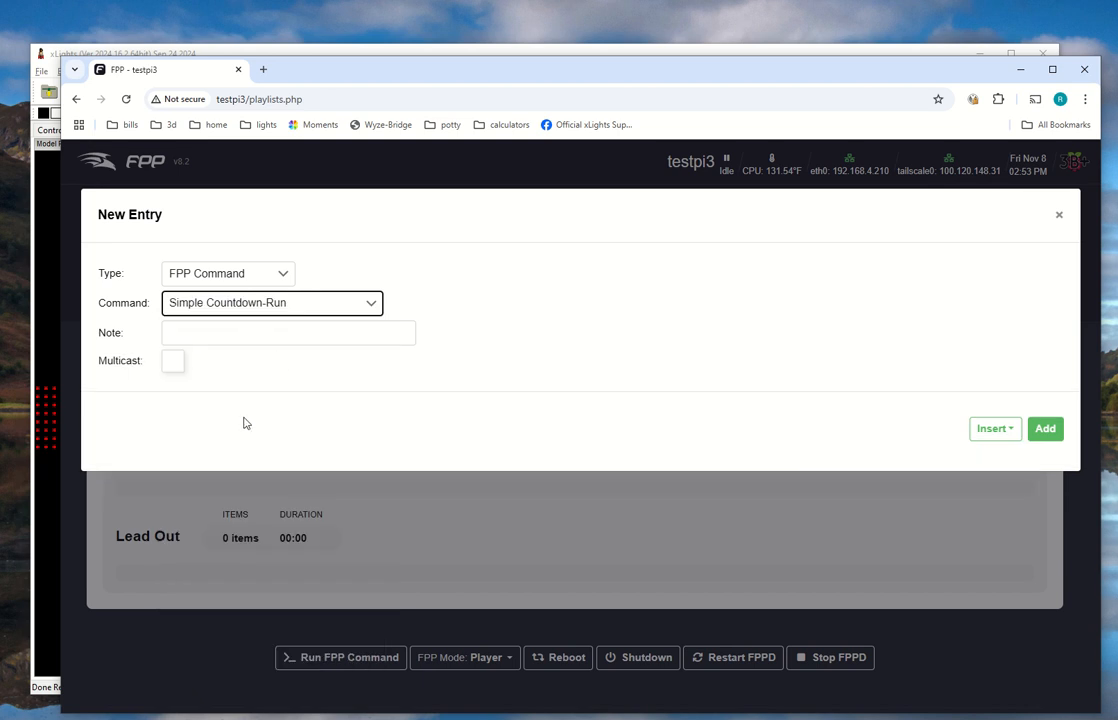
click(1050, 430)
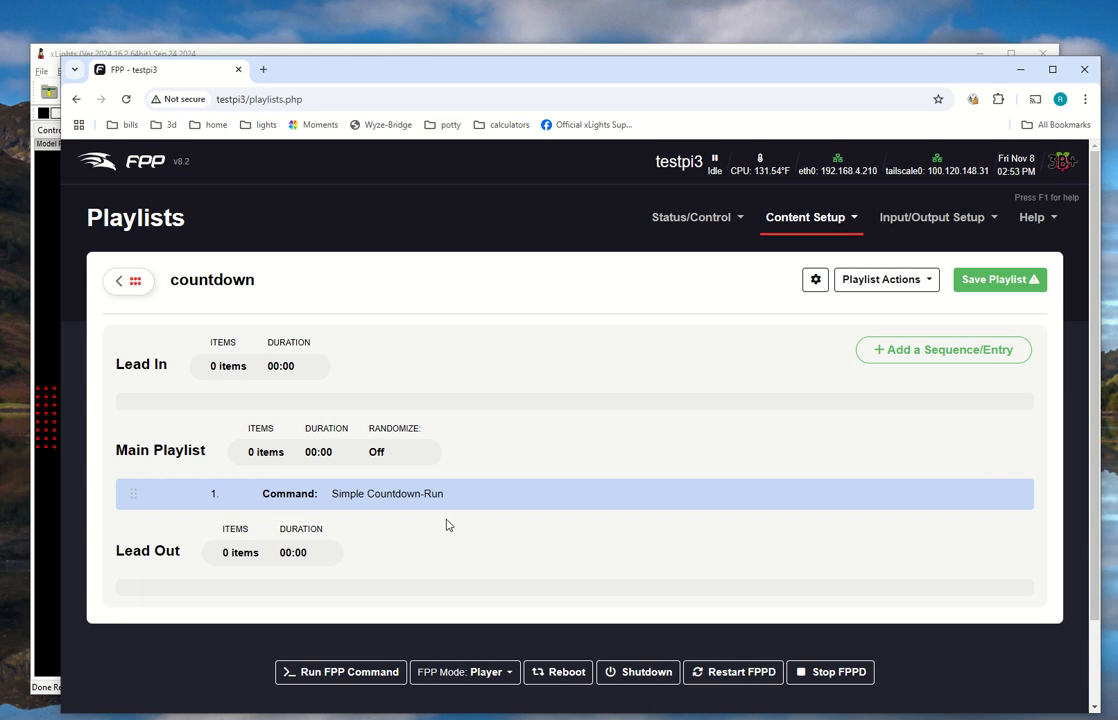
- Add a Pause entry of 60 seconds to the countdown playlist and save the playlist
scroll(448, 525, down, 1)
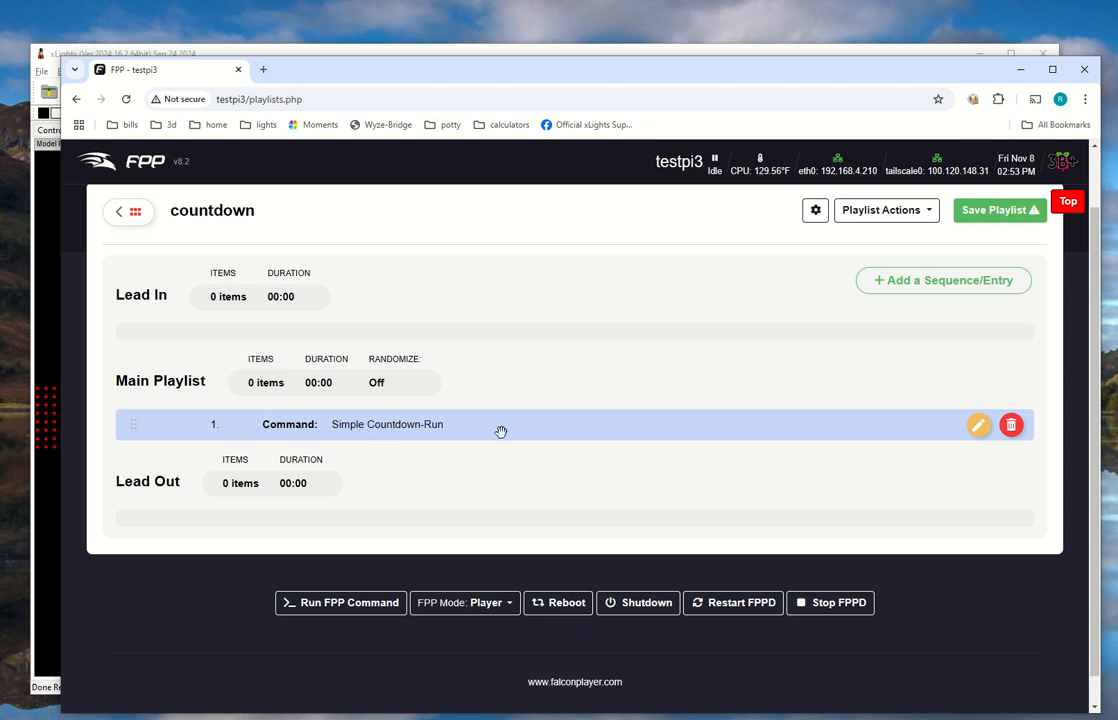
click(862, 284)
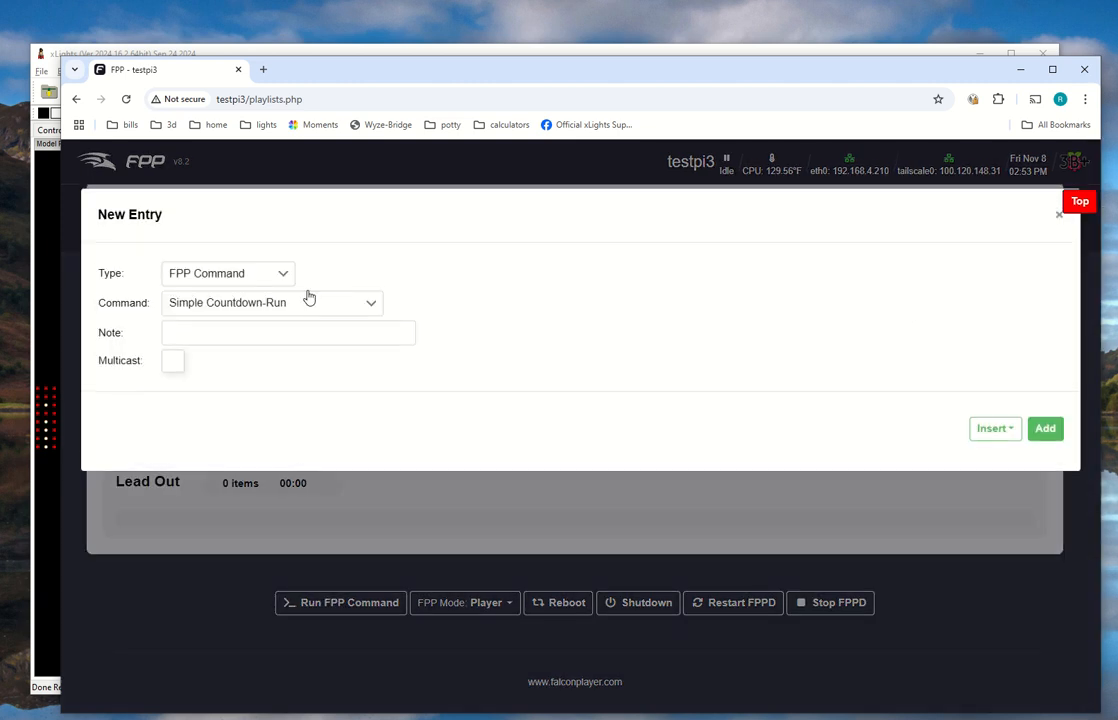
click(233, 275)
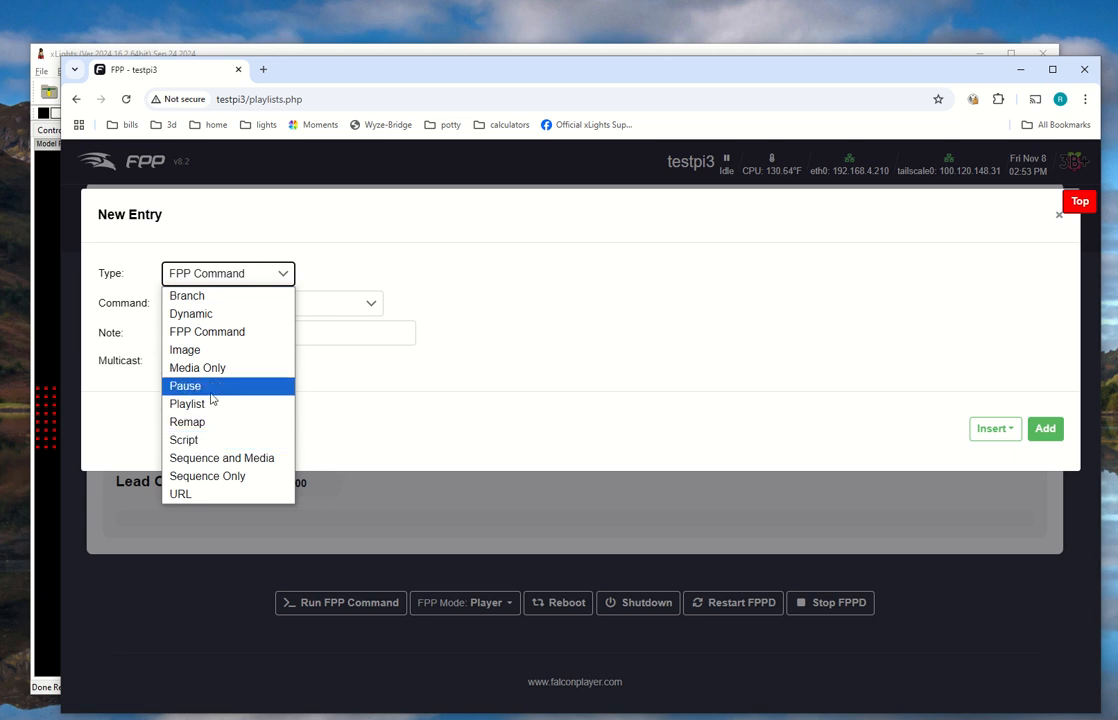
click(282, 385)
drag(192, 304, 137, 299)
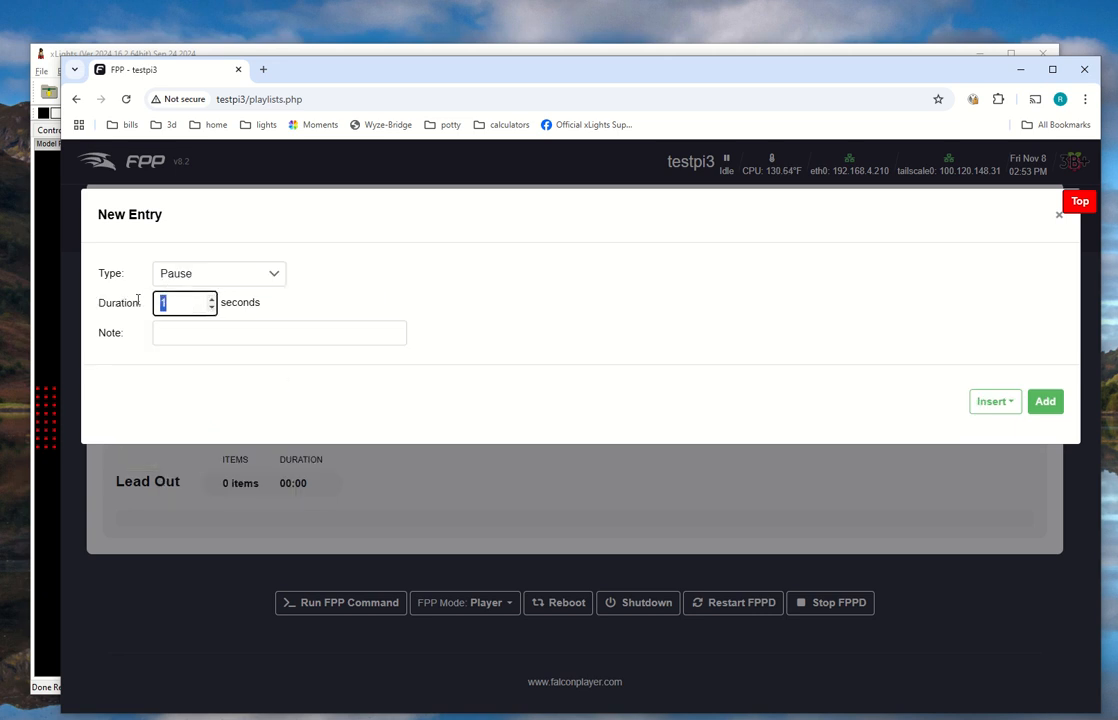
text(60)
click(1056, 403)
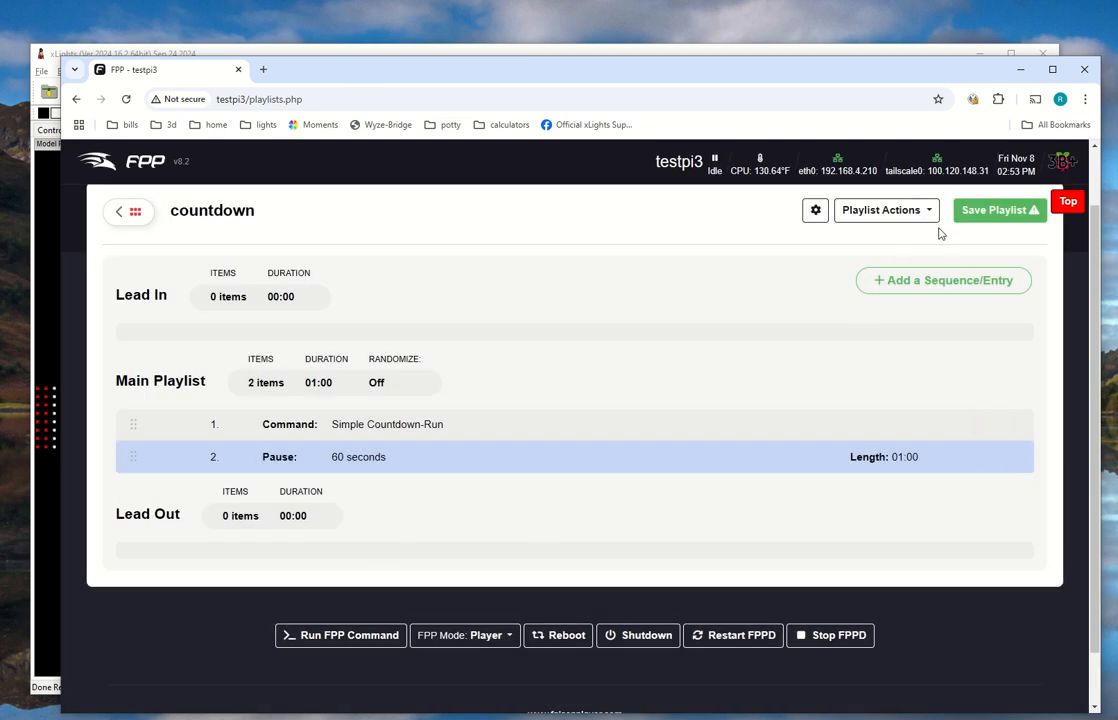
click(996, 210)
scroll(536, 444, up, 1)
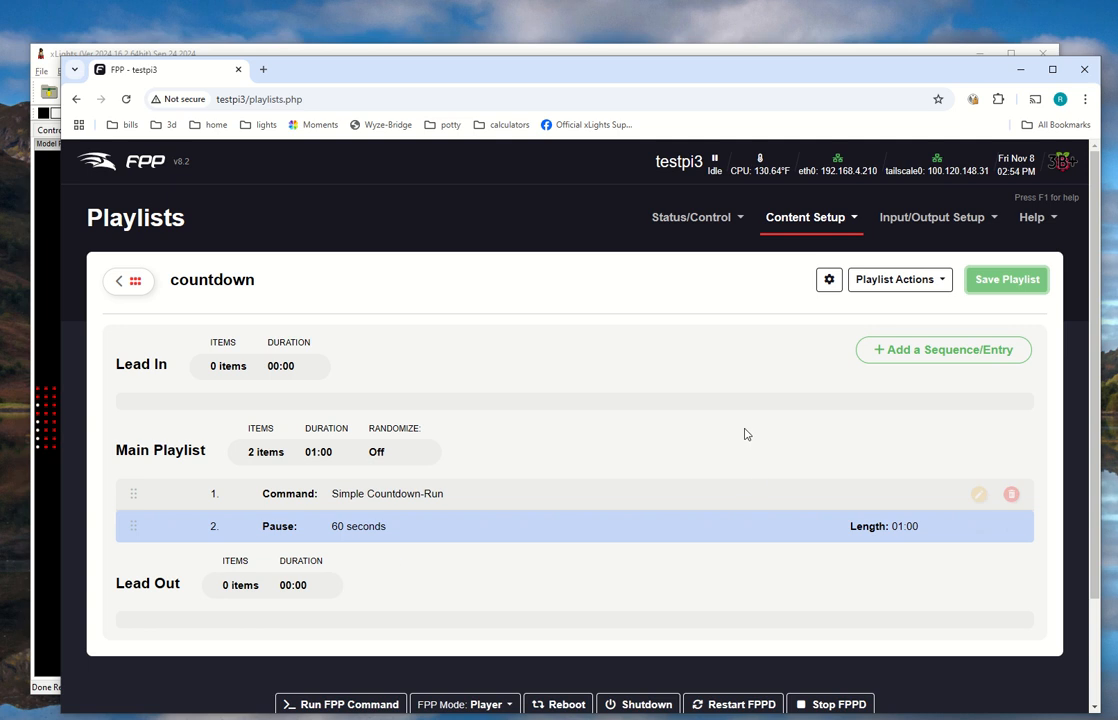
- Add a new entry in the FPP Scheduler and set its start time to 05:00 PM
click(812, 220)
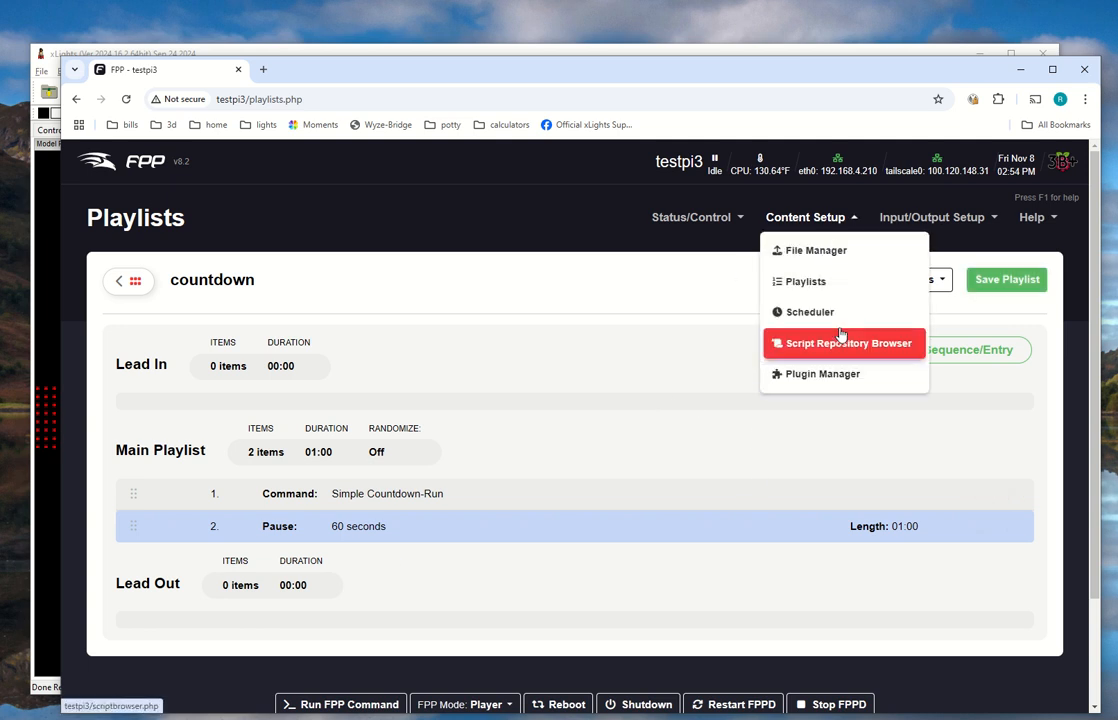
click(812, 312)
click(951, 288)
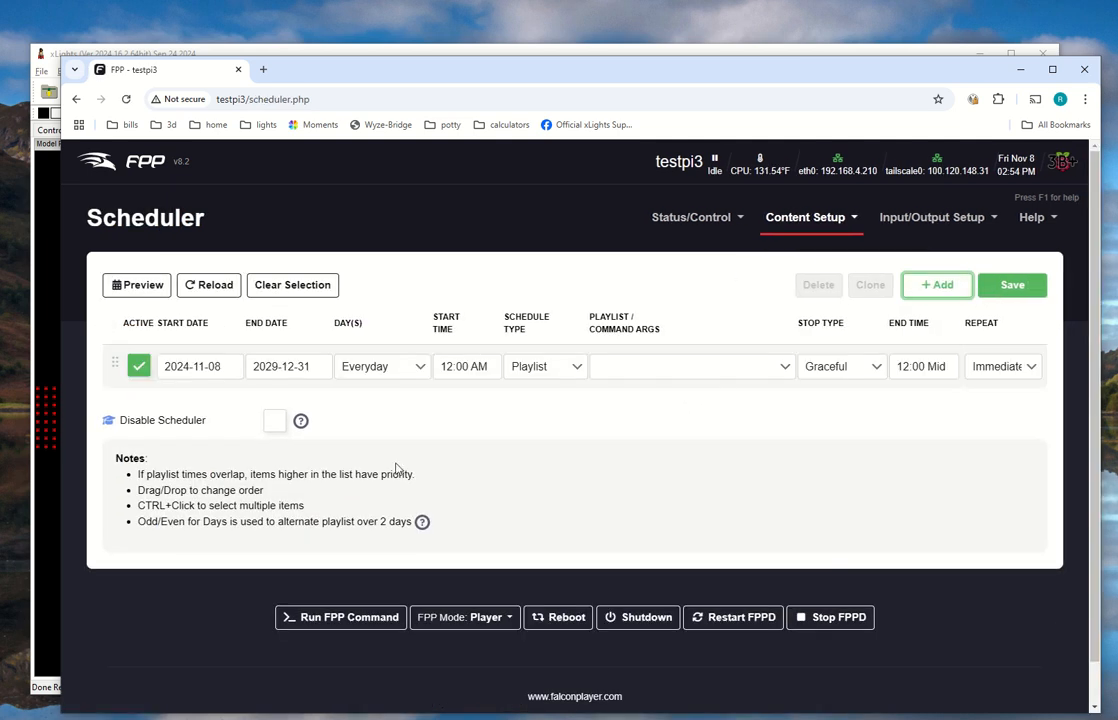
drag(493, 367, 437, 374)
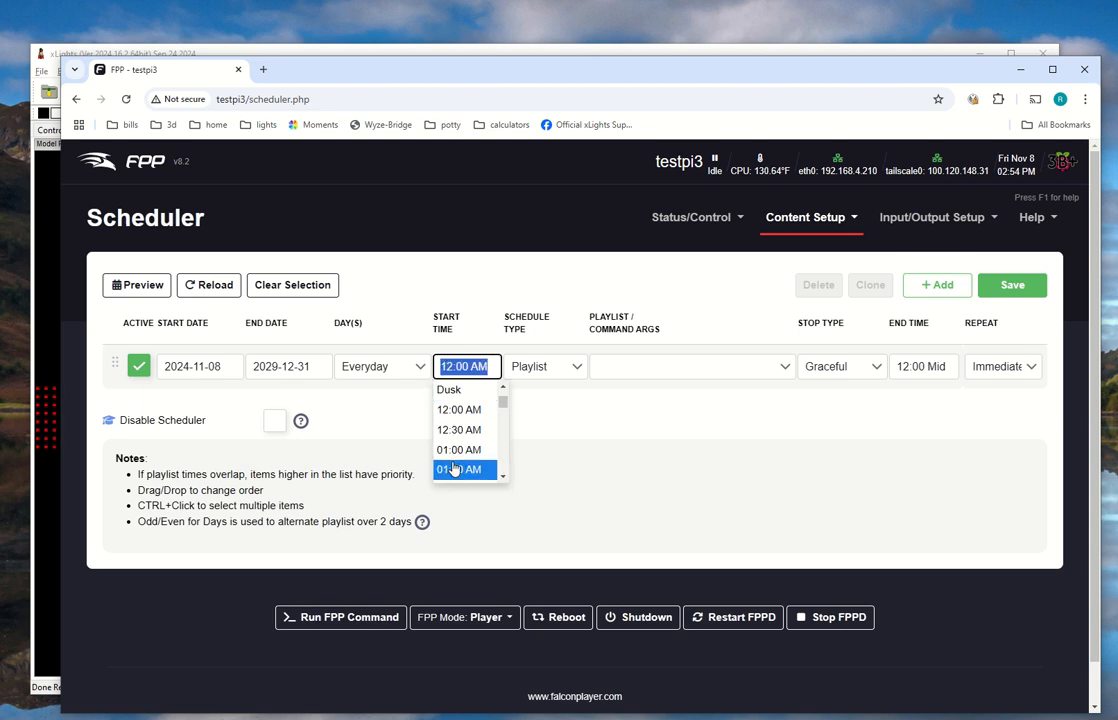
text(5:00)
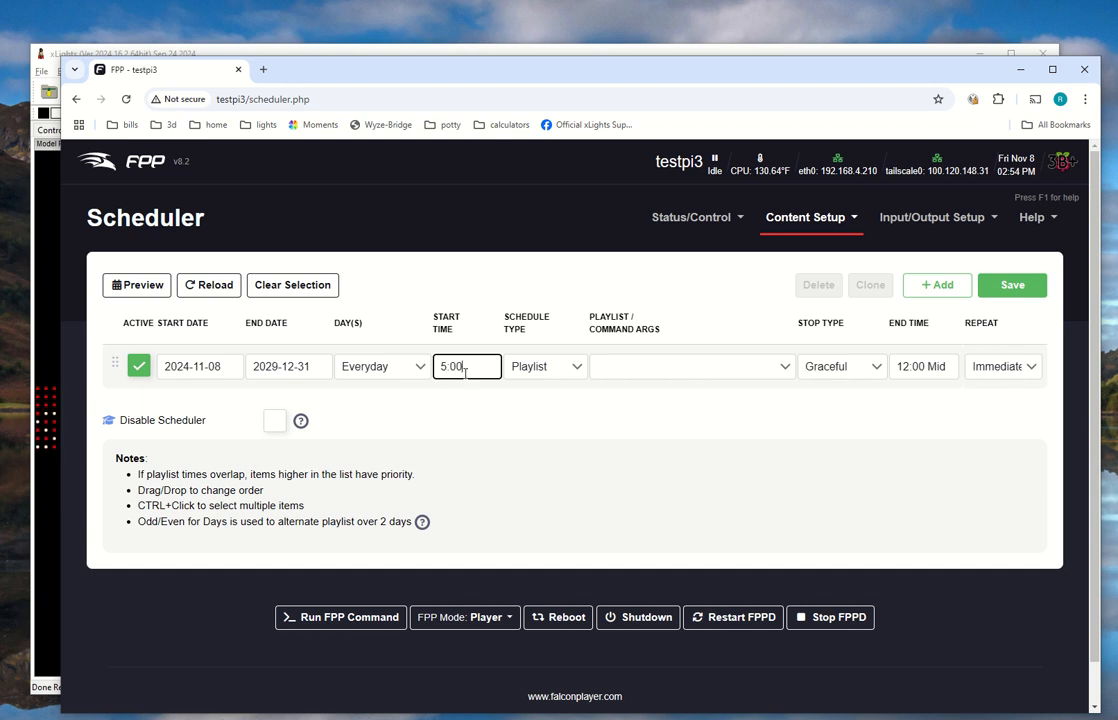
drag(465, 371, 409, 376)
click(486, 366)
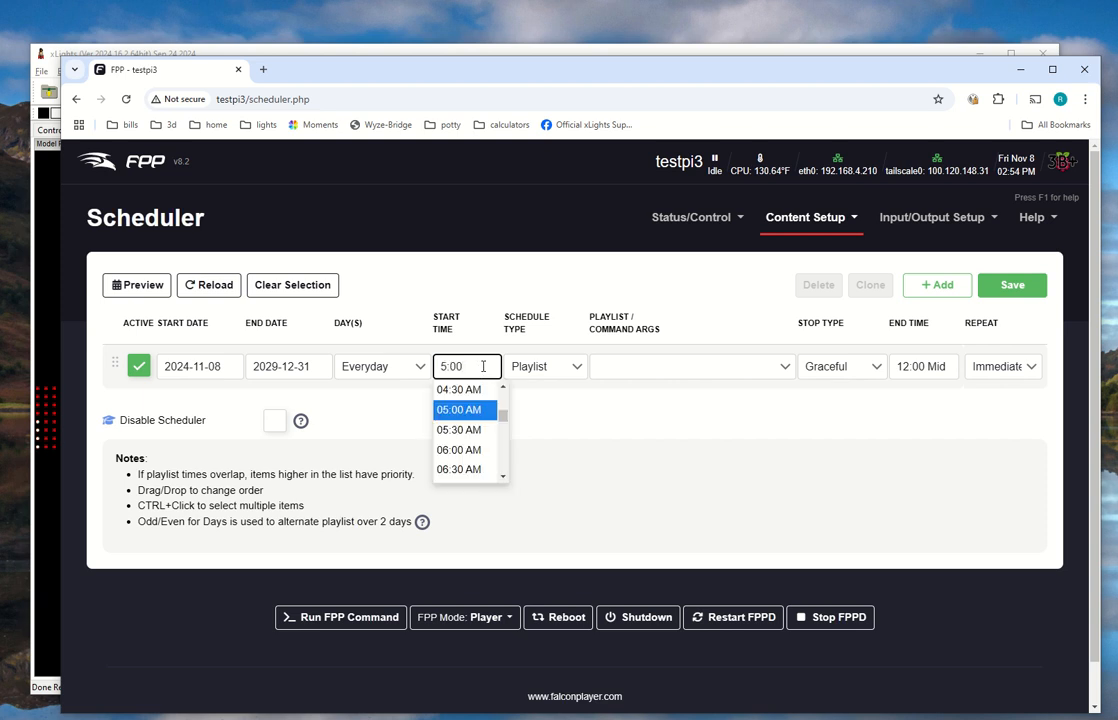
text(p)
key(Tab)
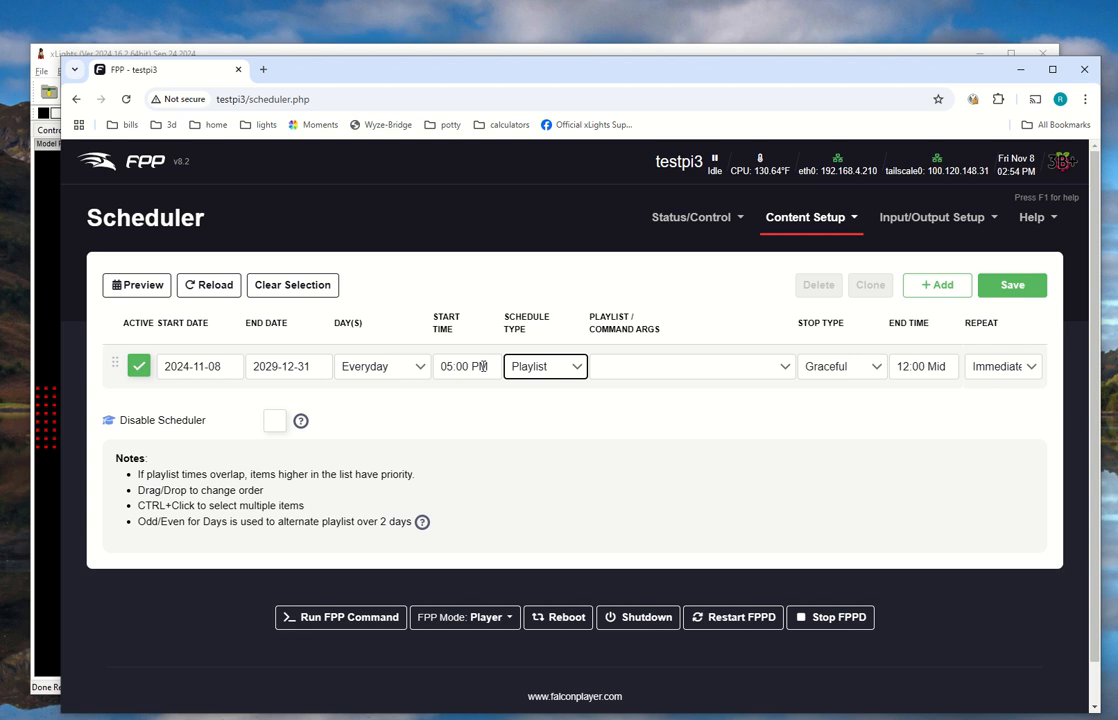
- Assign the countdown playlist to the schedule entry and set its end time to 10:00 PM
click(649, 368)
click(654, 389)
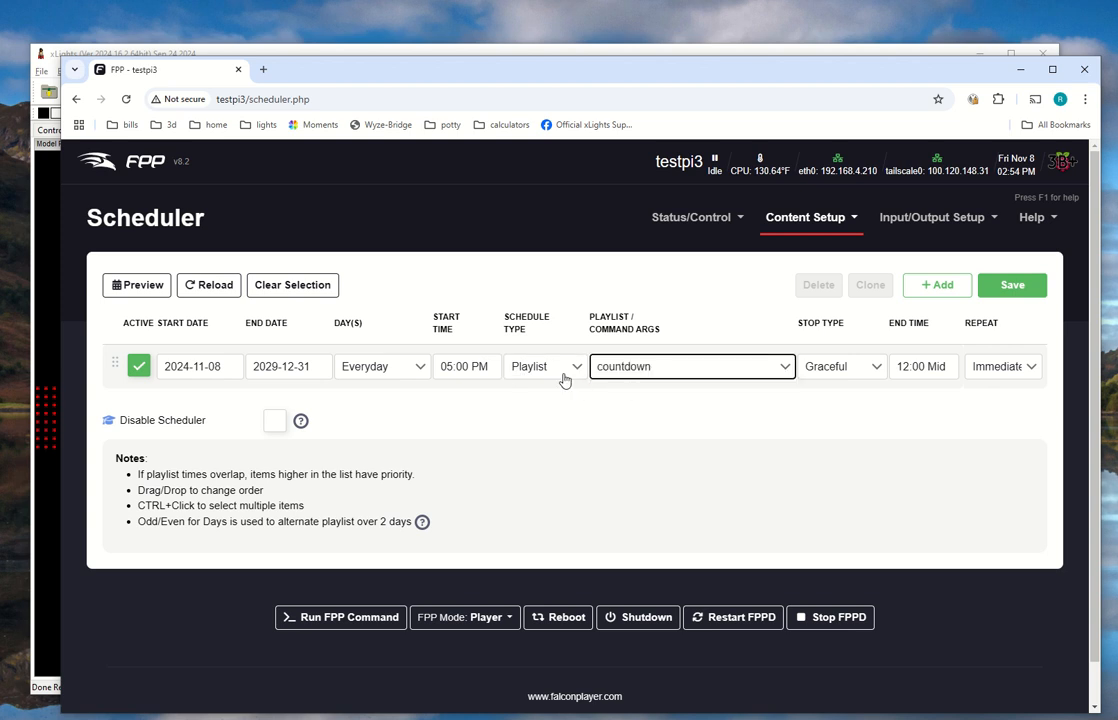
click(919, 369)
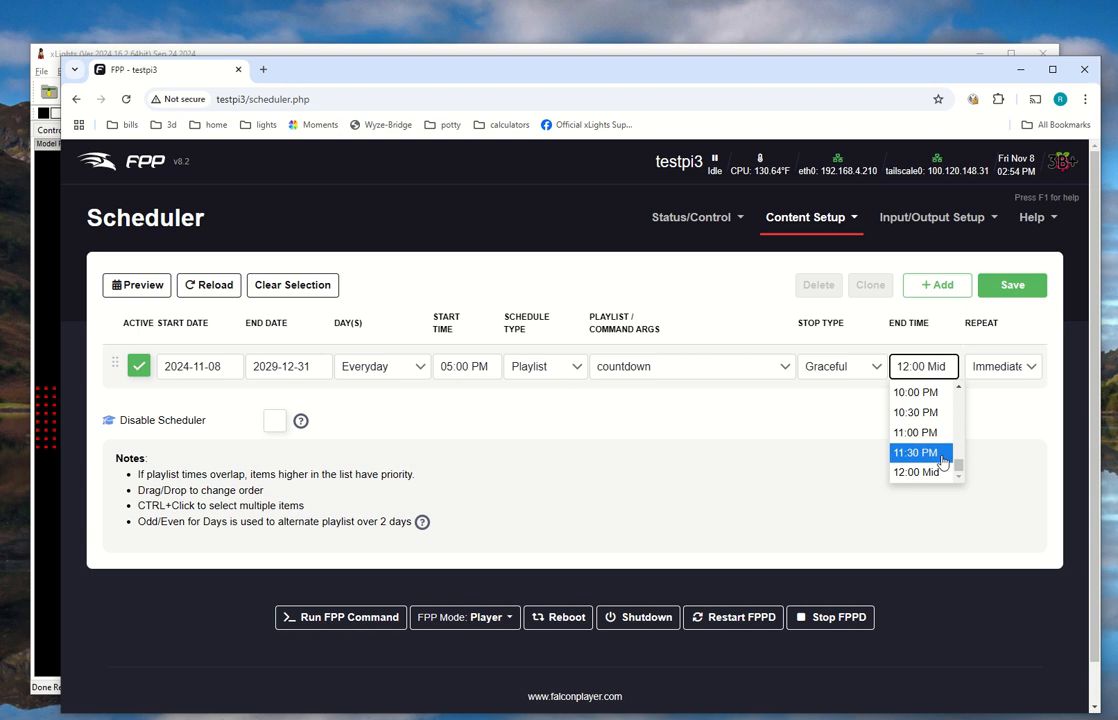
click(926, 394)
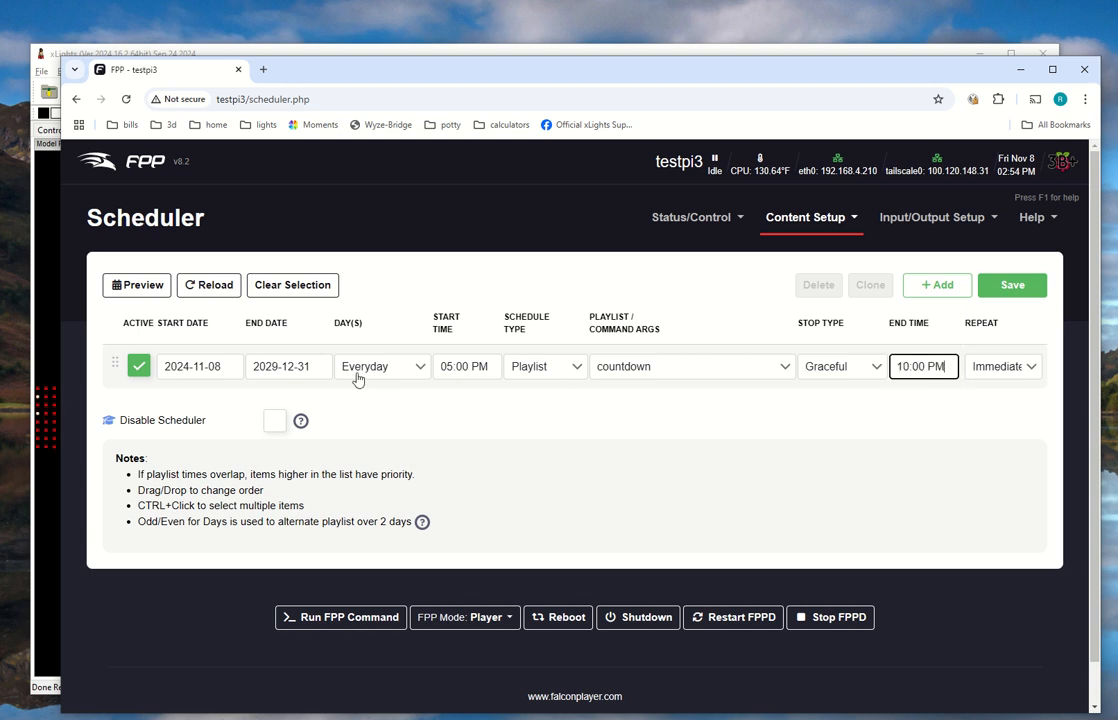
- Set the schedule entry's end date to 2029-12-06 and save the schedule
click(292, 368)
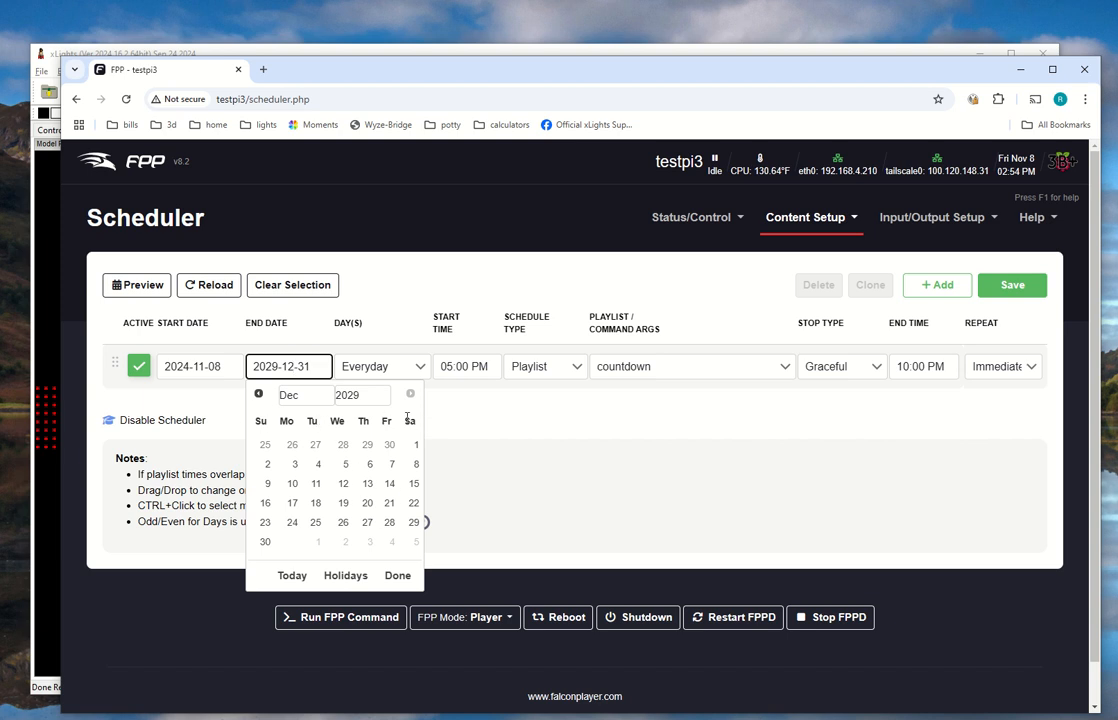
click(369, 465)
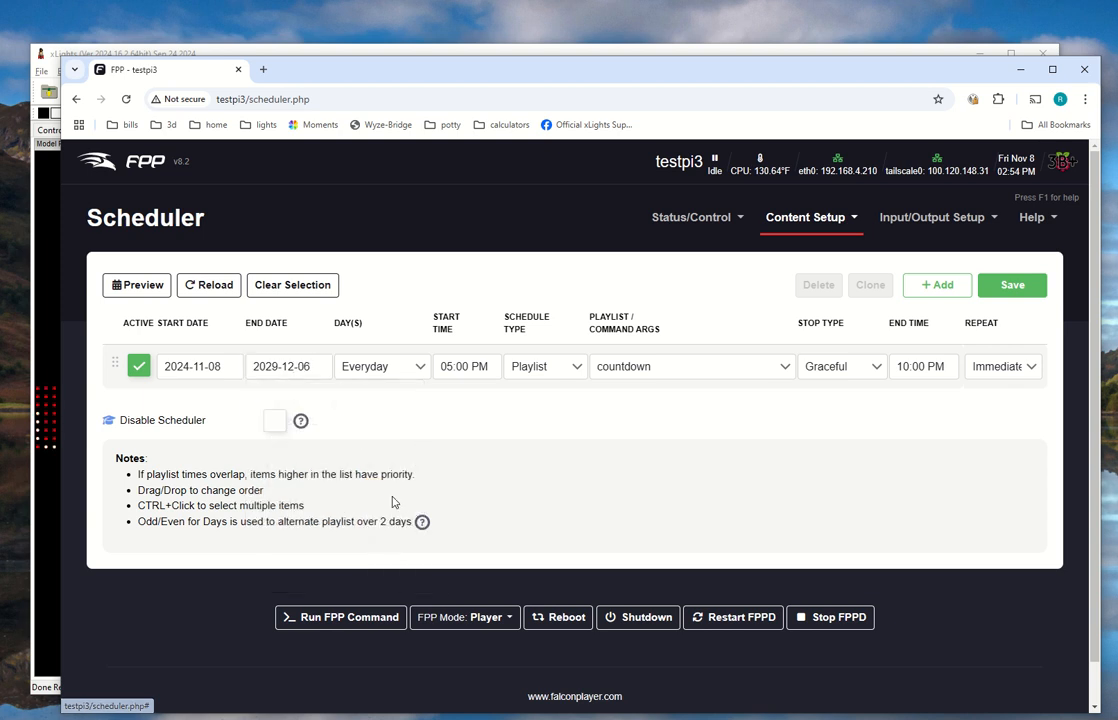
click(1015, 290)
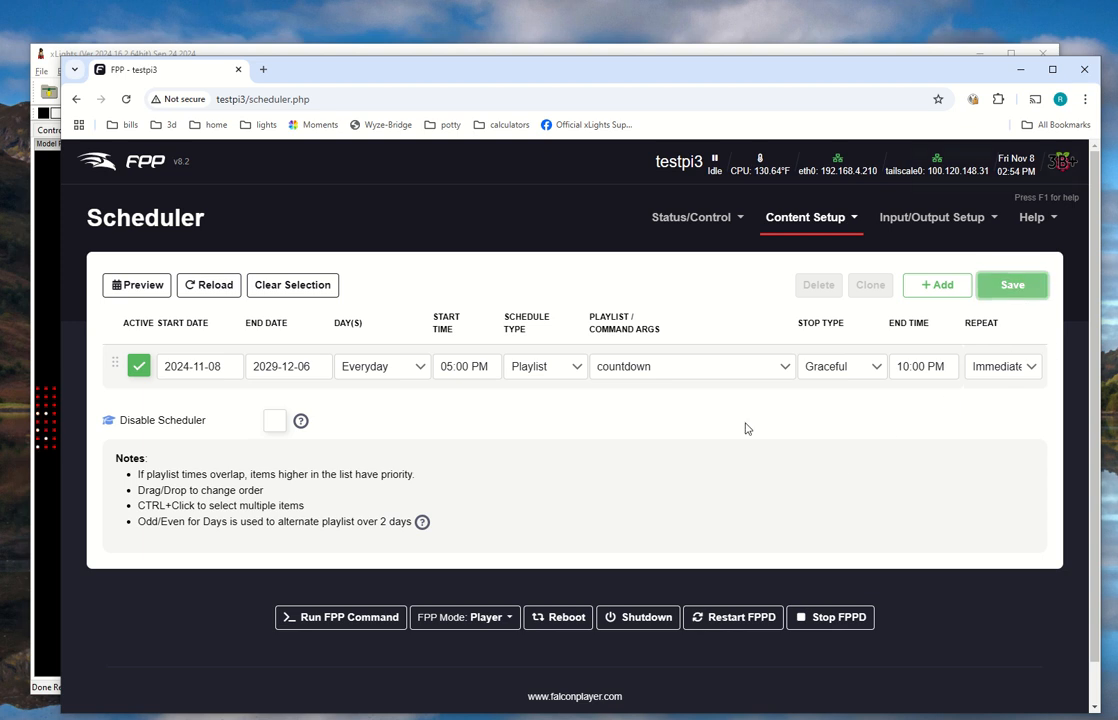
- Preview the saved schedule through its last listed dates and close the preview
click(161, 290)
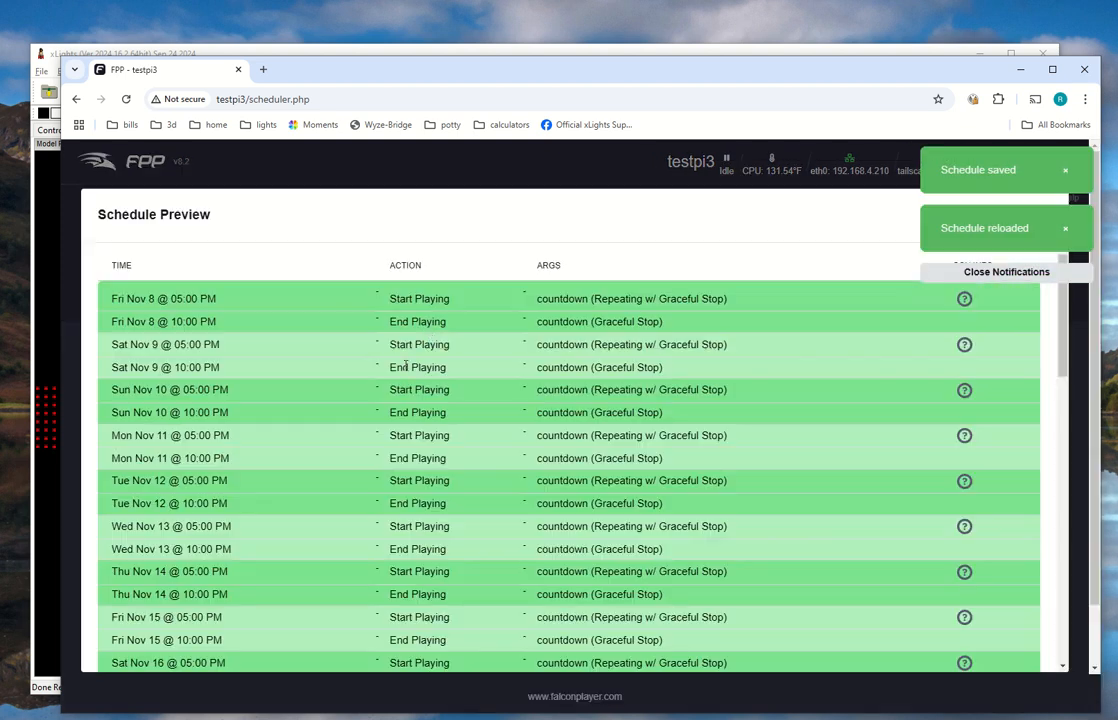
scroll(324, 492, down, 10)
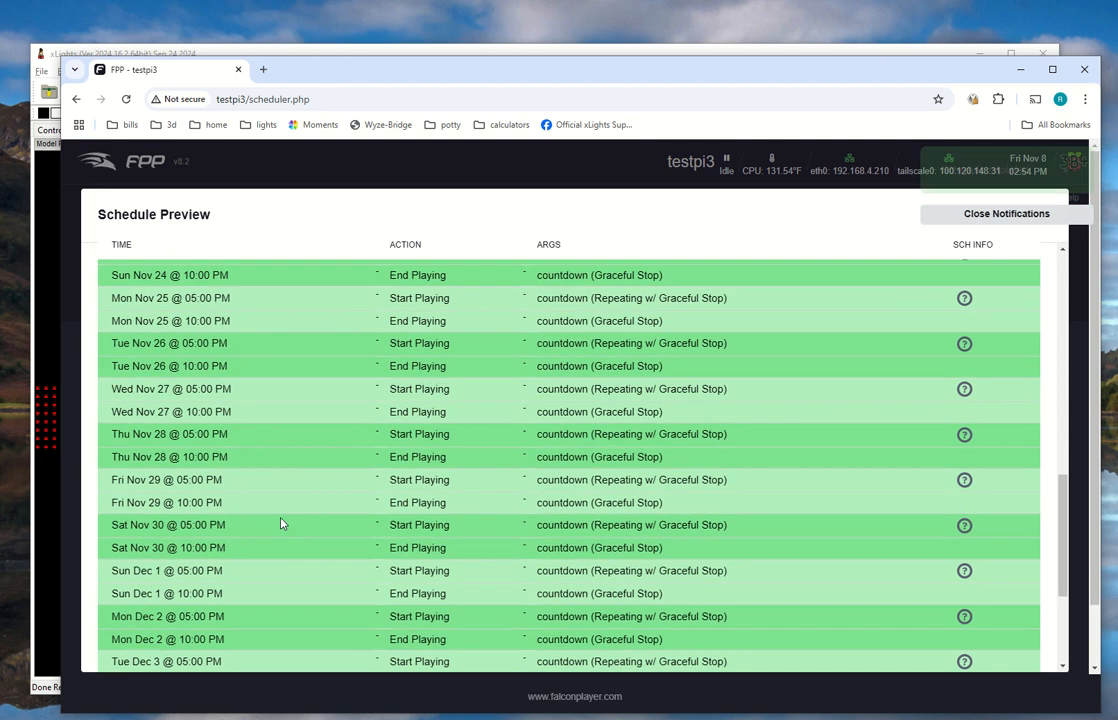
scroll(284, 520, down, 2)
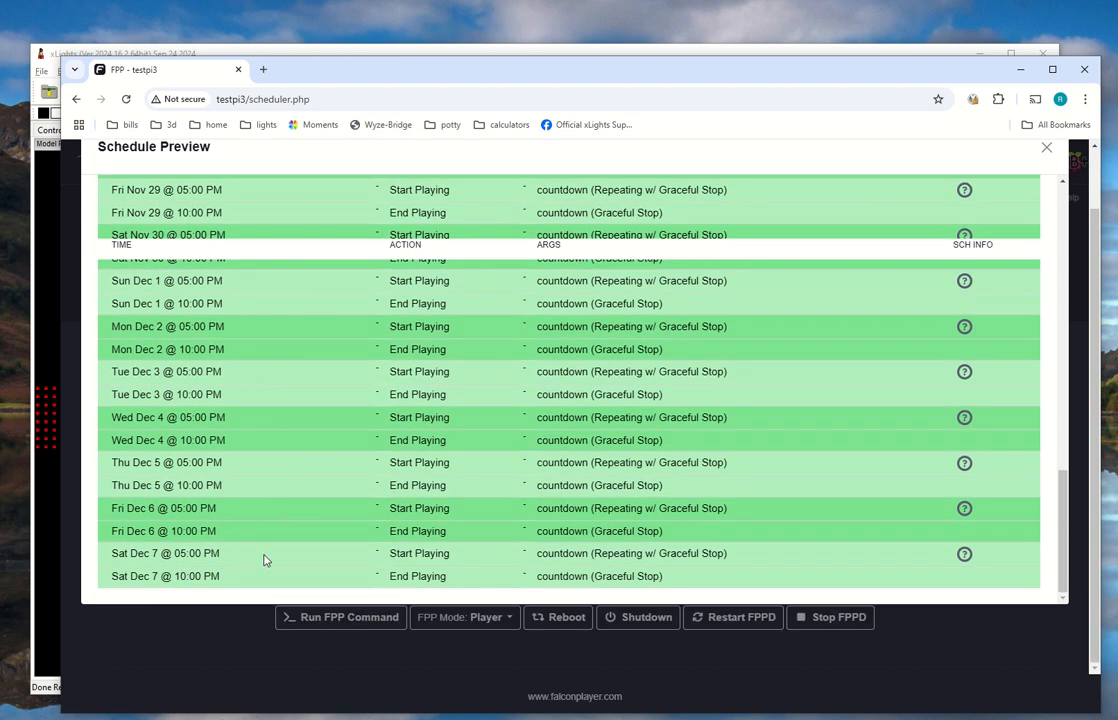
key(alt+Tab)
key(alt+Tab)
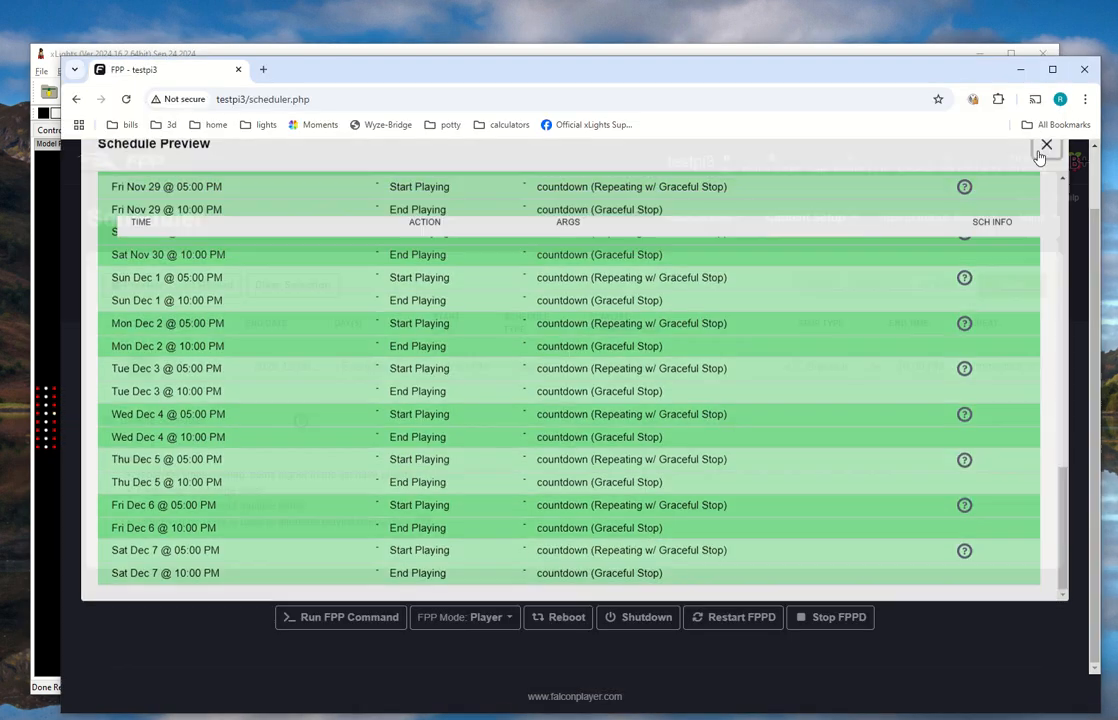
click(1046, 147)
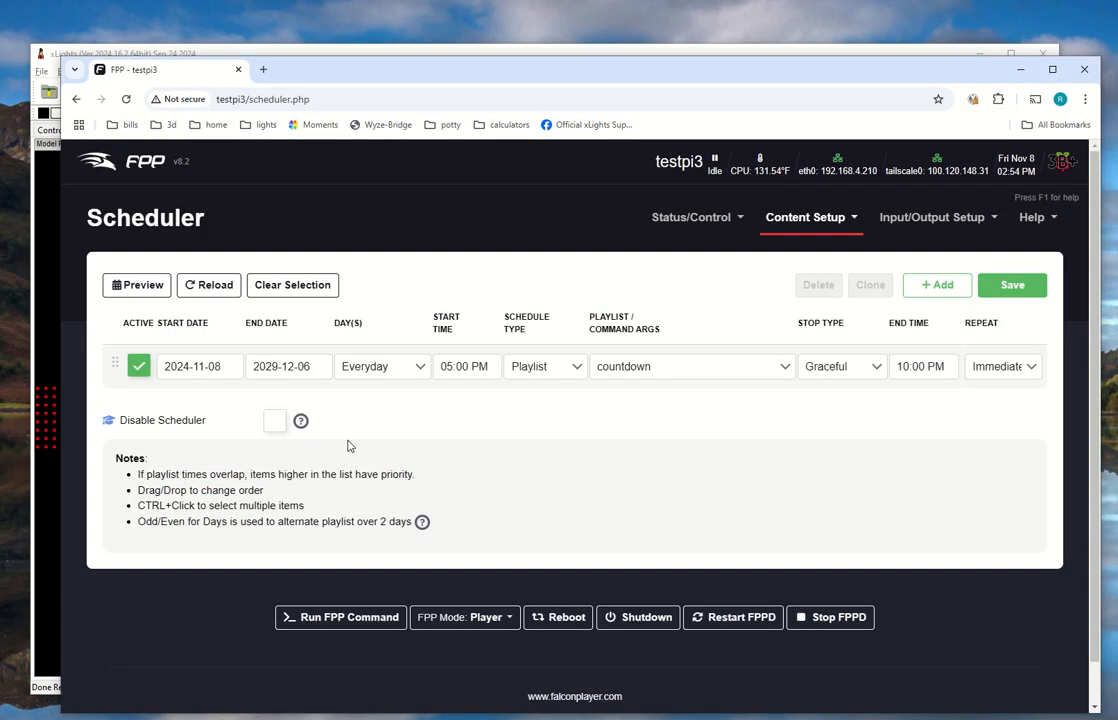
- Set the schedule entry's end date to 2024-12-06 and save the schedule
click(304, 368)
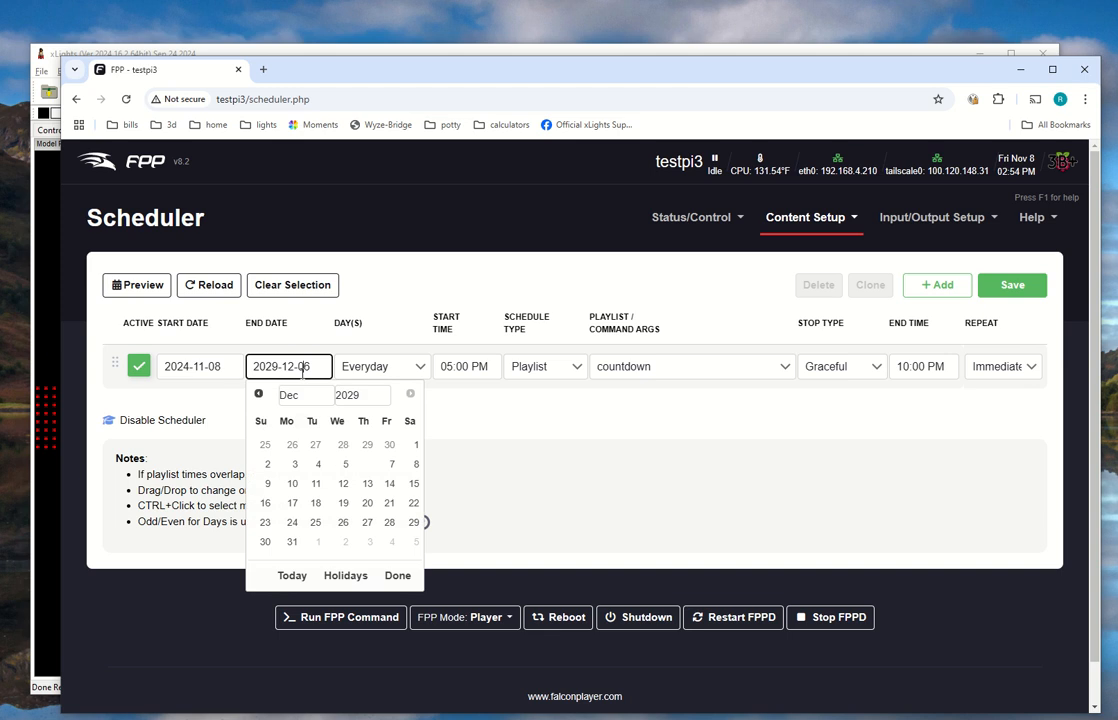
click(352, 395)
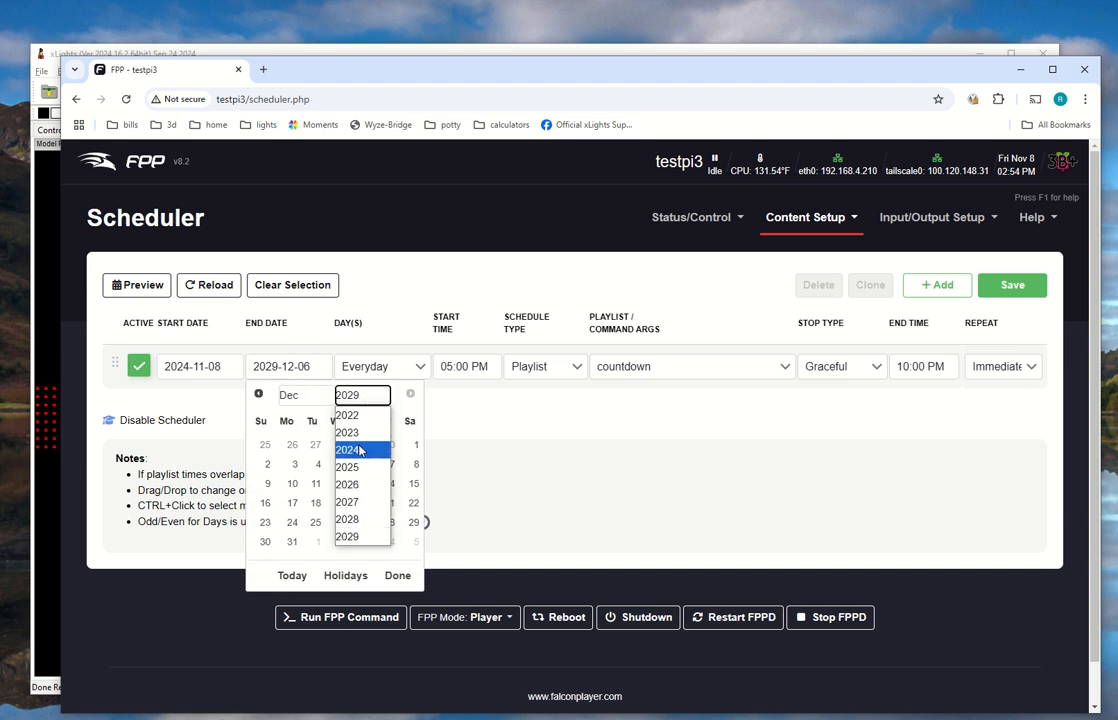
click(358, 444)
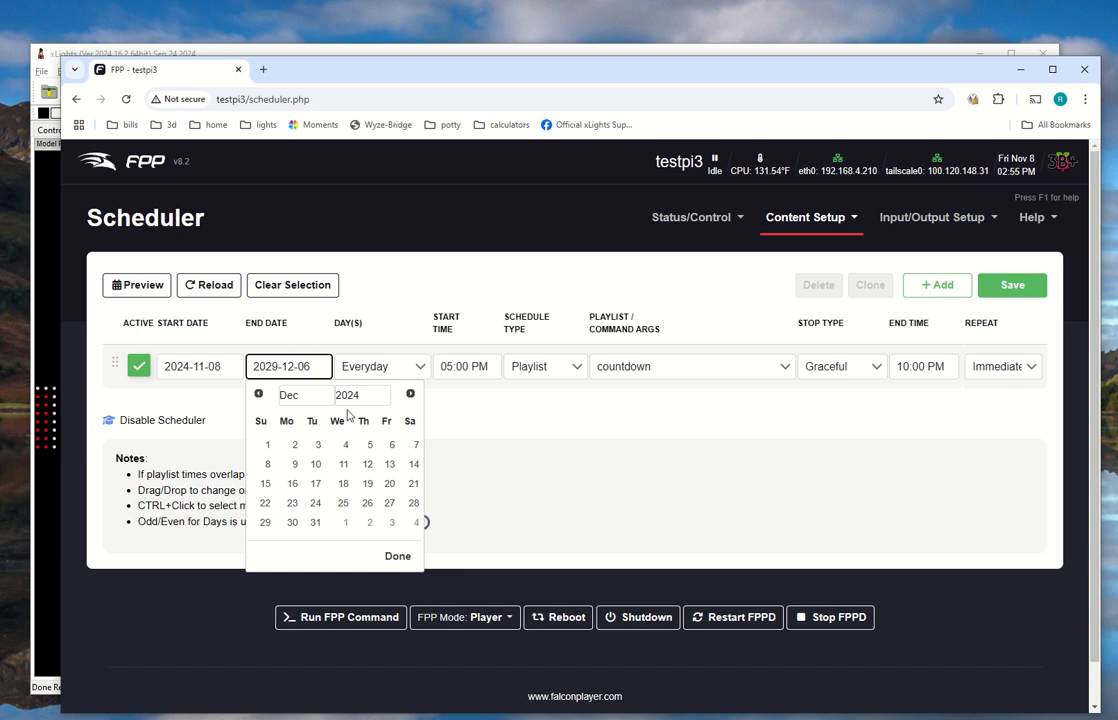
click(390, 445)
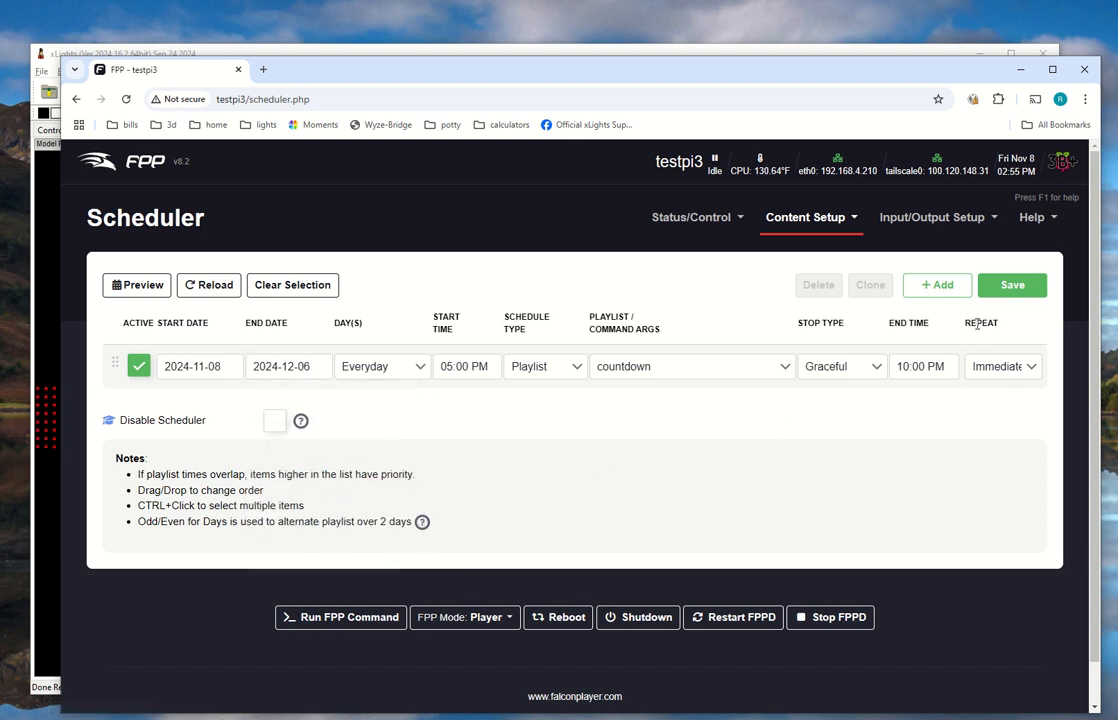
click(1012, 285)
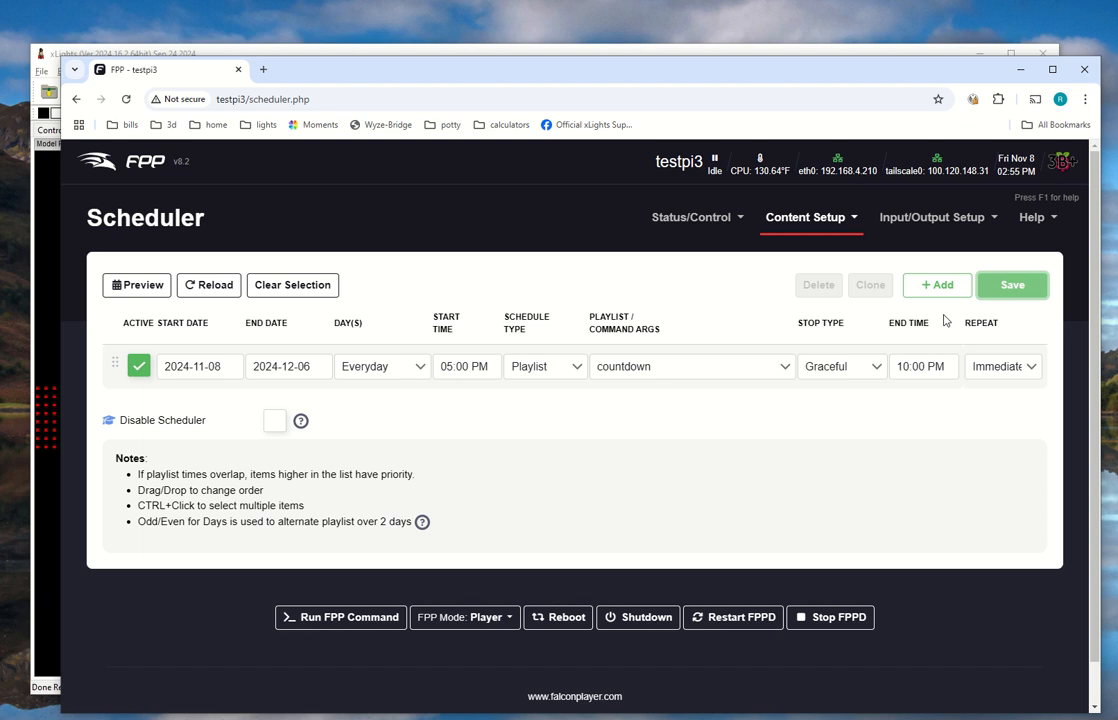
- Preview the schedule again and check the final start and end times of the countdown playlist
click(145, 286)
scroll(331, 361, down, 5)
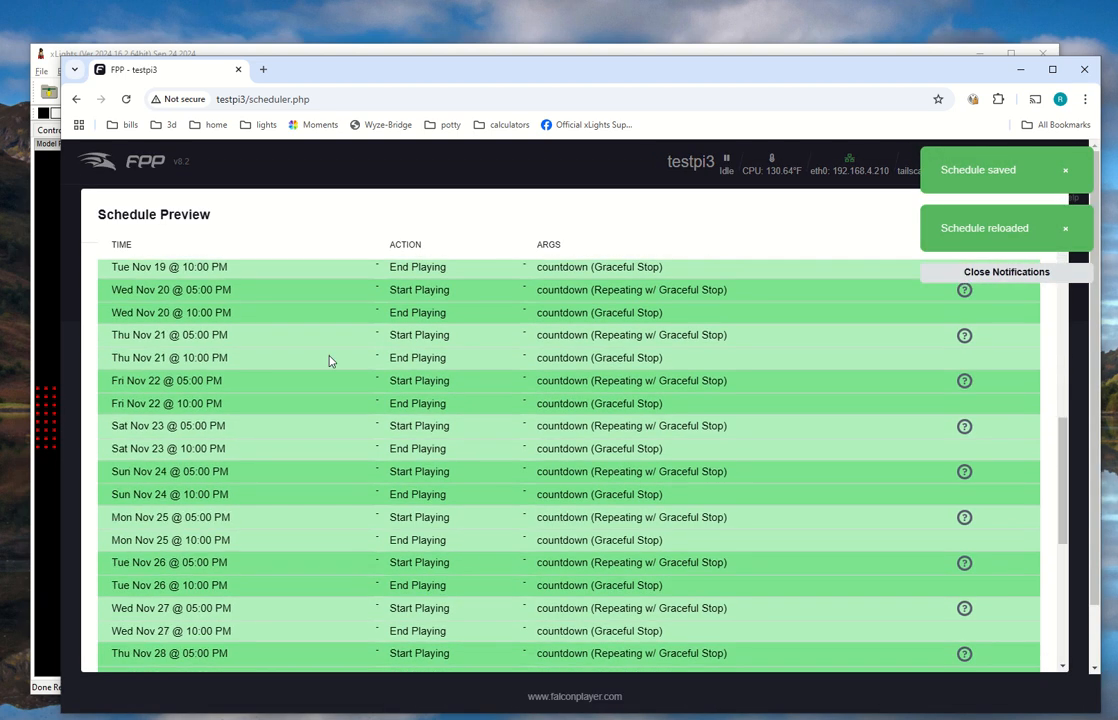
scroll(345, 368, down, 4)
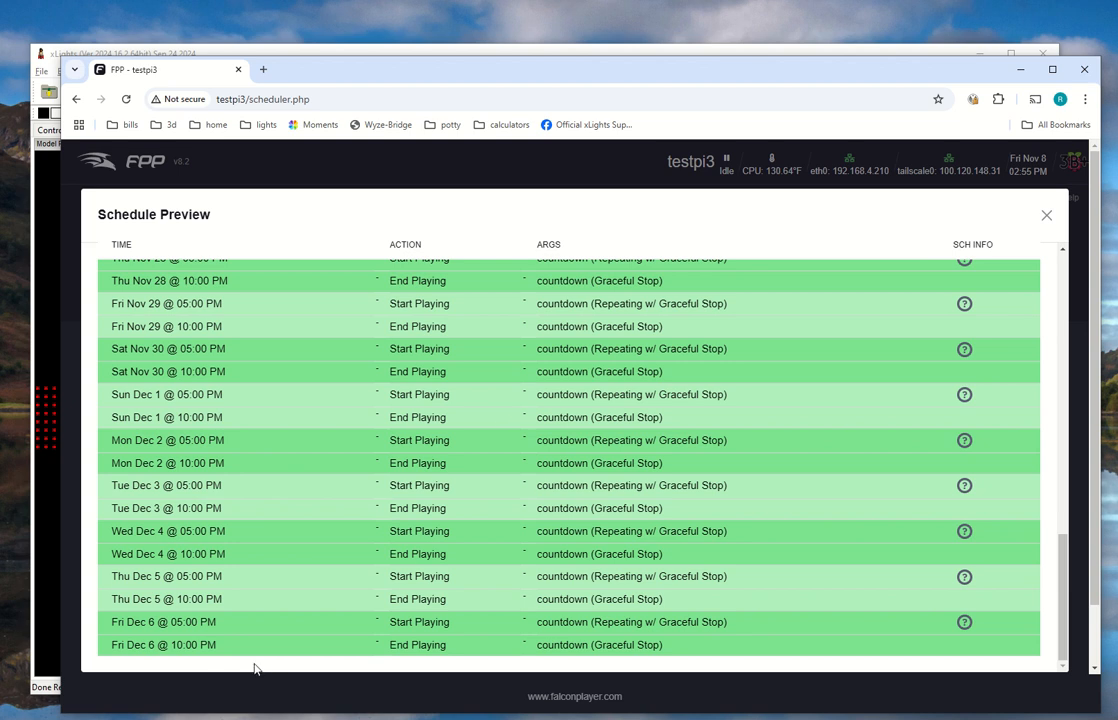
scroll(247, 663, down, 1)
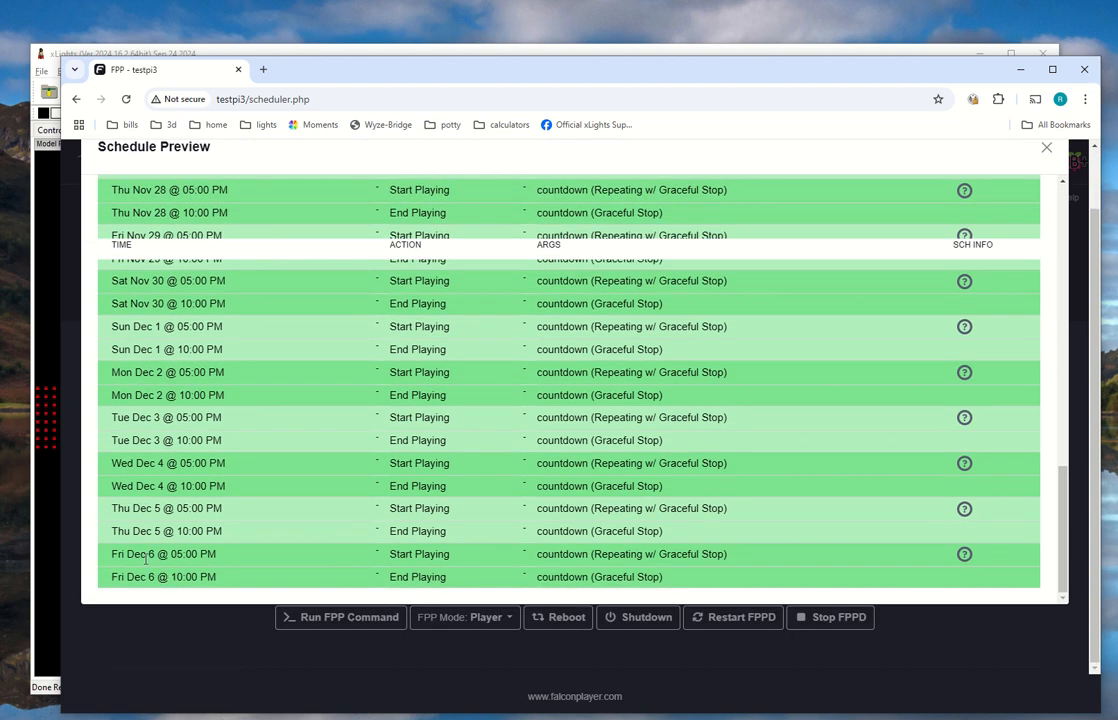
drag(135, 556, 208, 554)
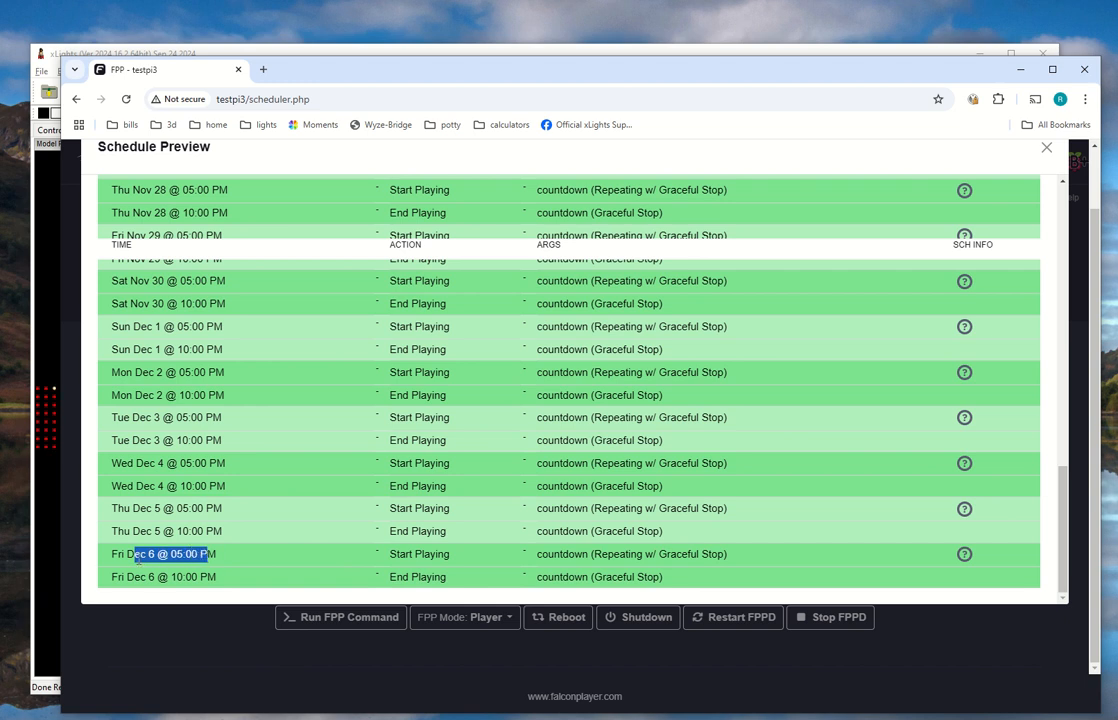
- Switch to xLights, close the House Preview window and return to FPP in Chrome
key(alt+Tab)
key(alt+Tab)
key(alt+Tab)
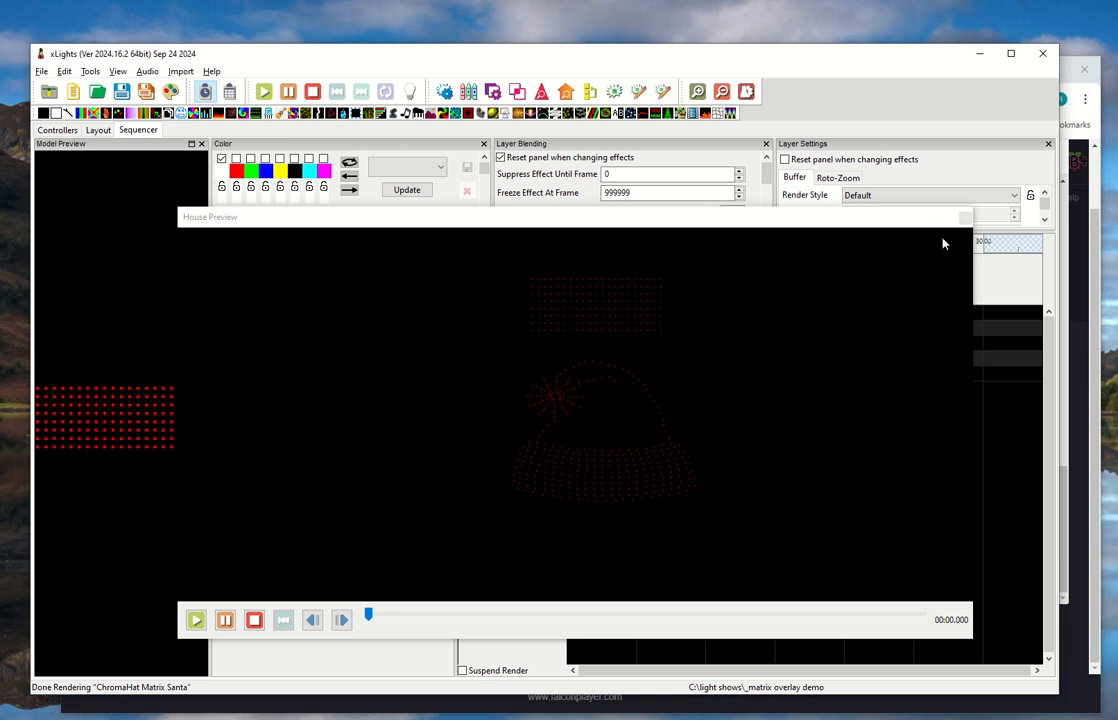
click(964, 219)
key(alt+Tab)
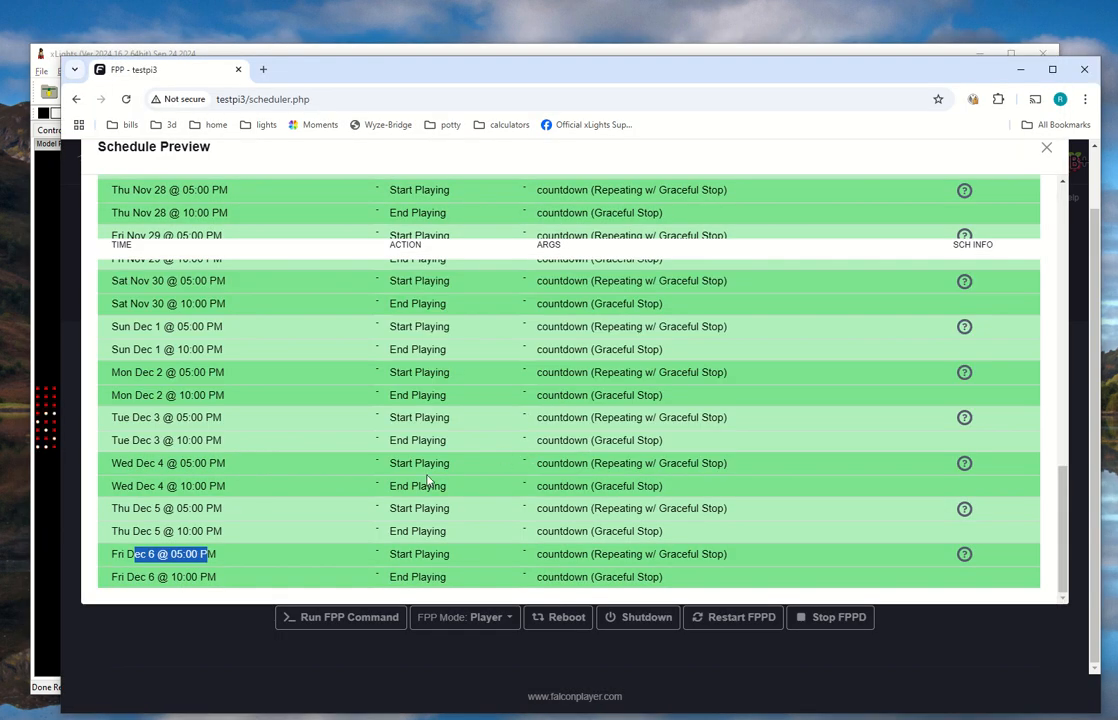
- Look back through the earlier dates in the schedule preview and close it
scroll(940, 338, up, 4)
scroll(940, 338, up, 3)
click(1046, 147)
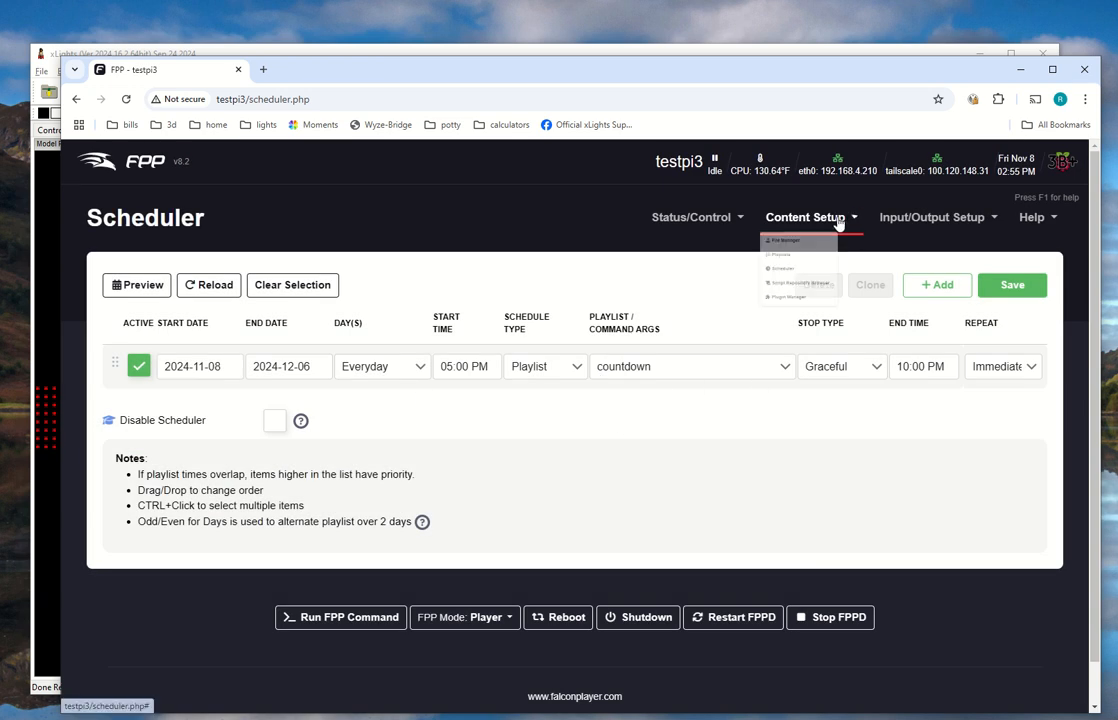
- Open the countdown playlist and review its command and pause entries
mouse_move(831, 243)
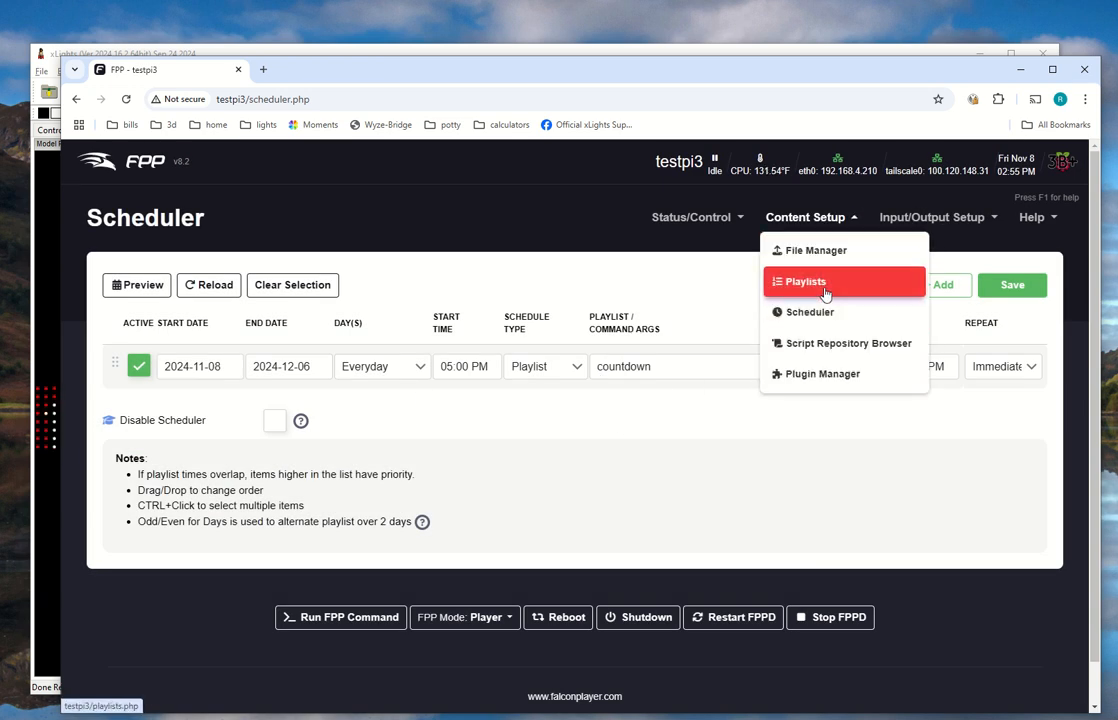
click(805, 286)
click(230, 350)
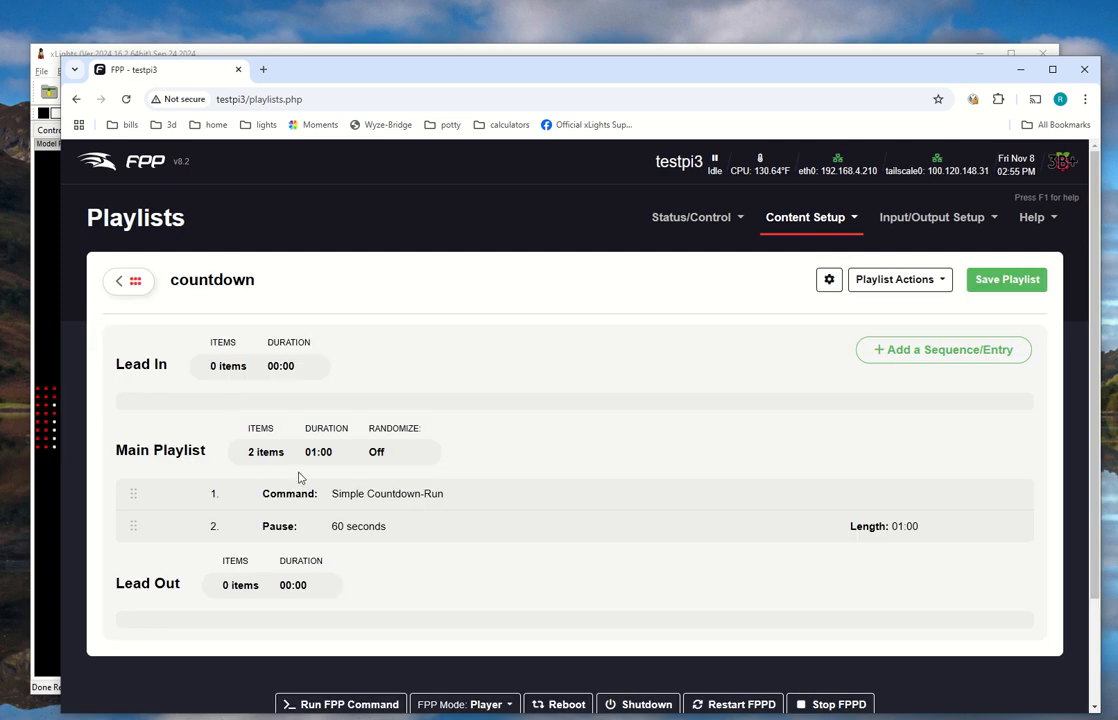
mouse_move(332, 494)
scroll(579, 601, down, 1)
- Open the Simple Countdown plugin settings and review the message options and the selected matrix name
click(957, 223)
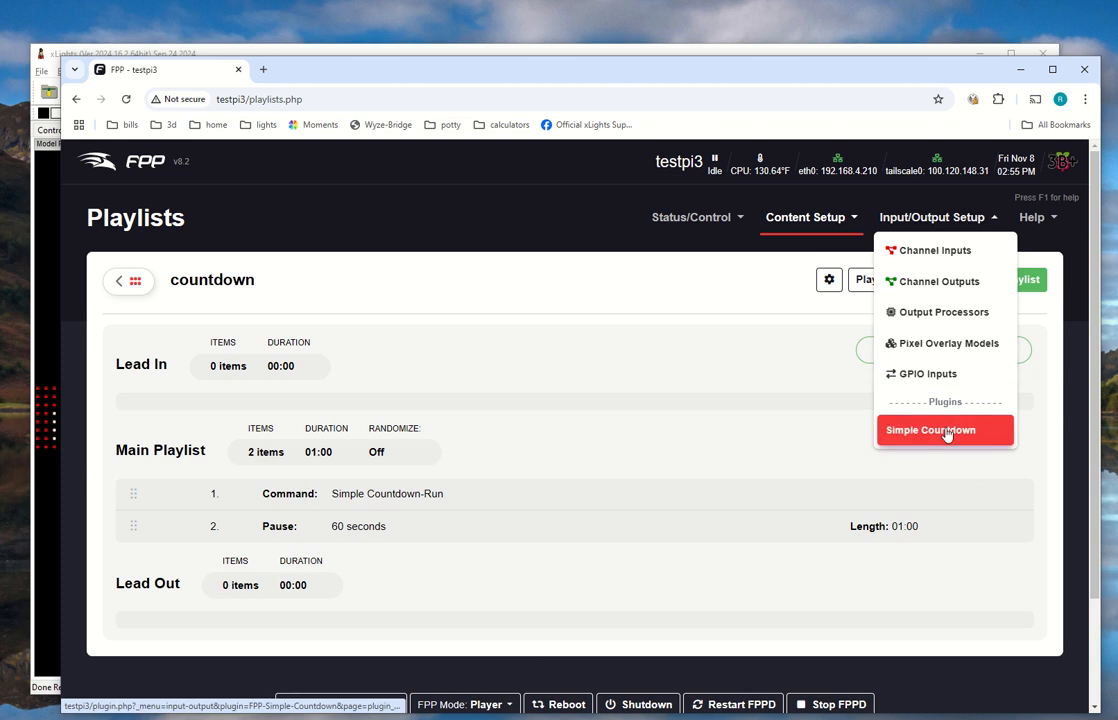
click(929, 430)
scroll(461, 500, down, 4)
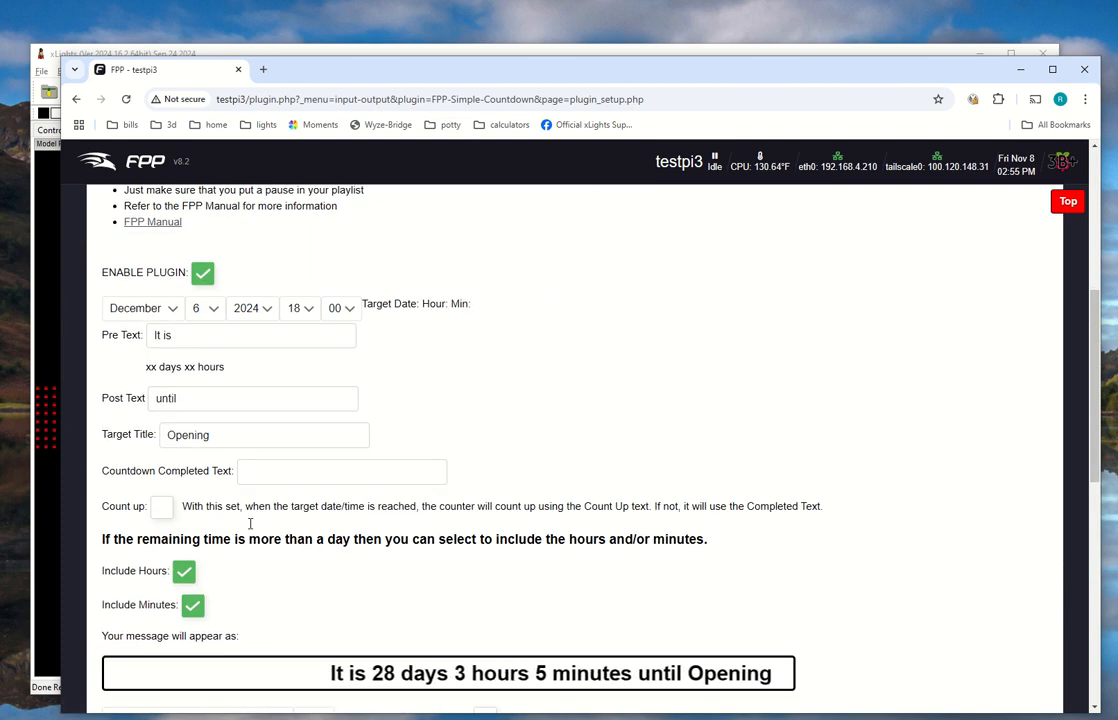
scroll(338, 460, down, 2)
scroll(505, 476, down, 3)
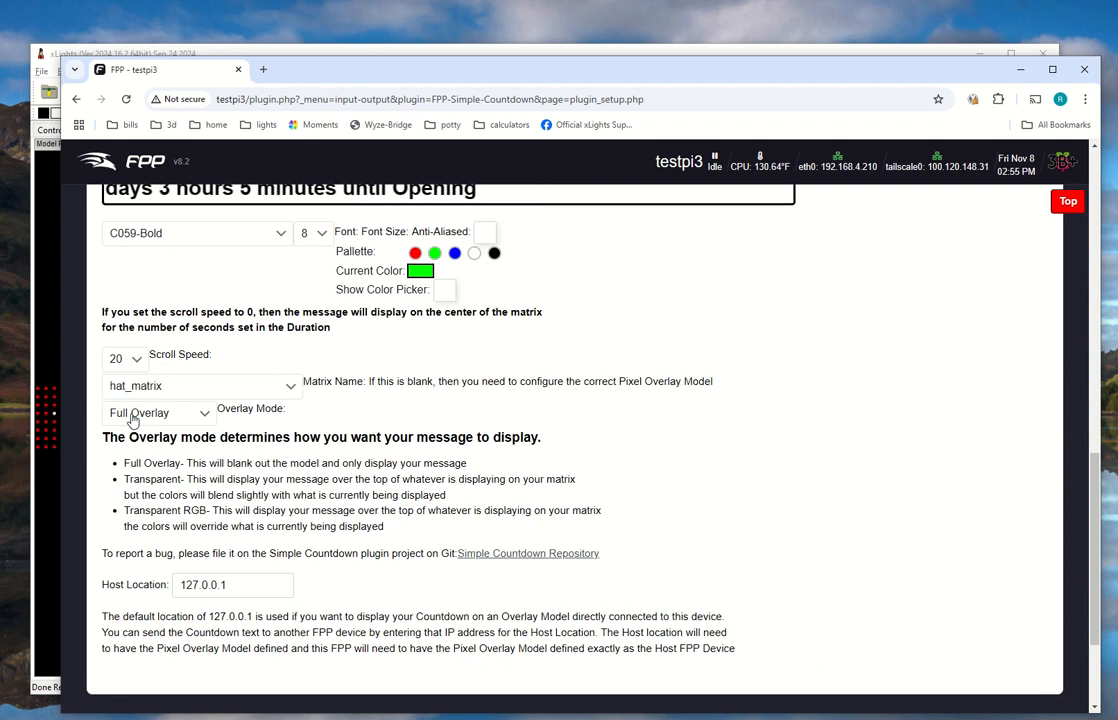
click(180, 390)
click(181, 390)
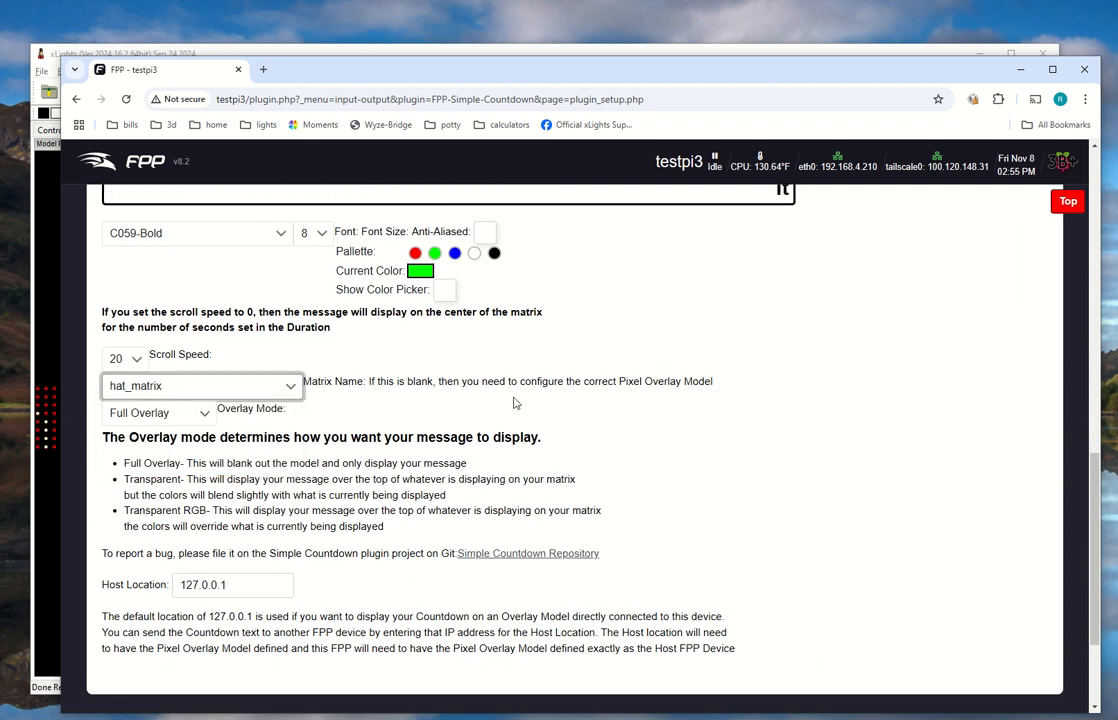
- Switch to xLights and move the hat matrix model slightly down toward the hat in the layout
key(alt+Tab)
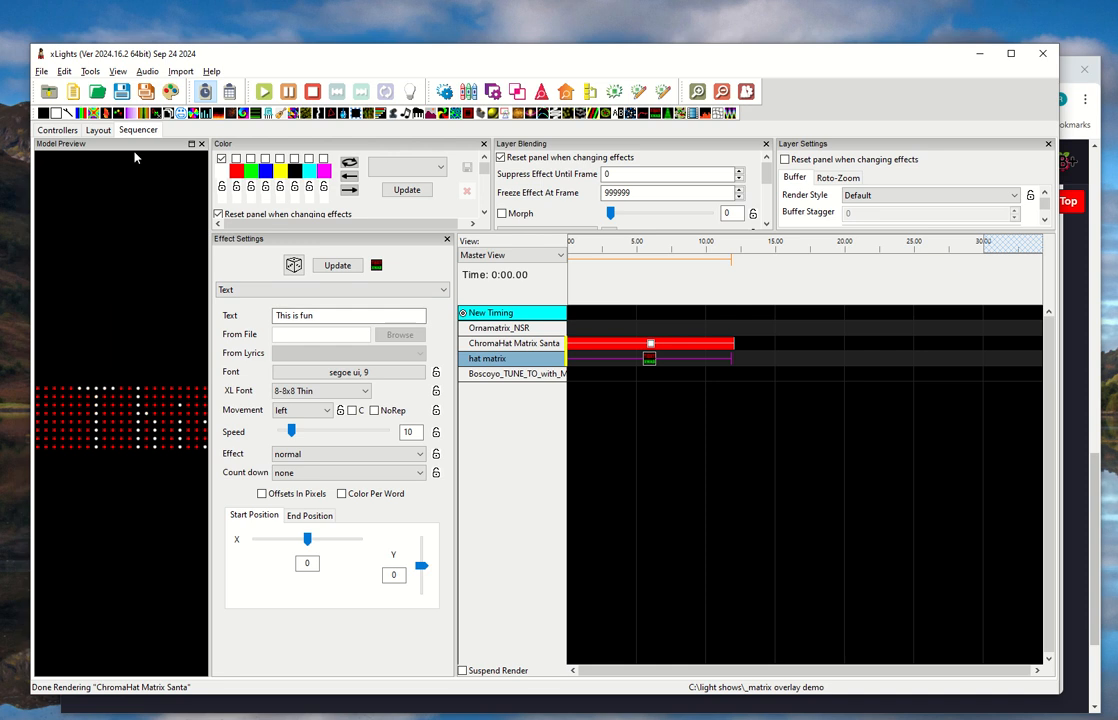
click(98, 130)
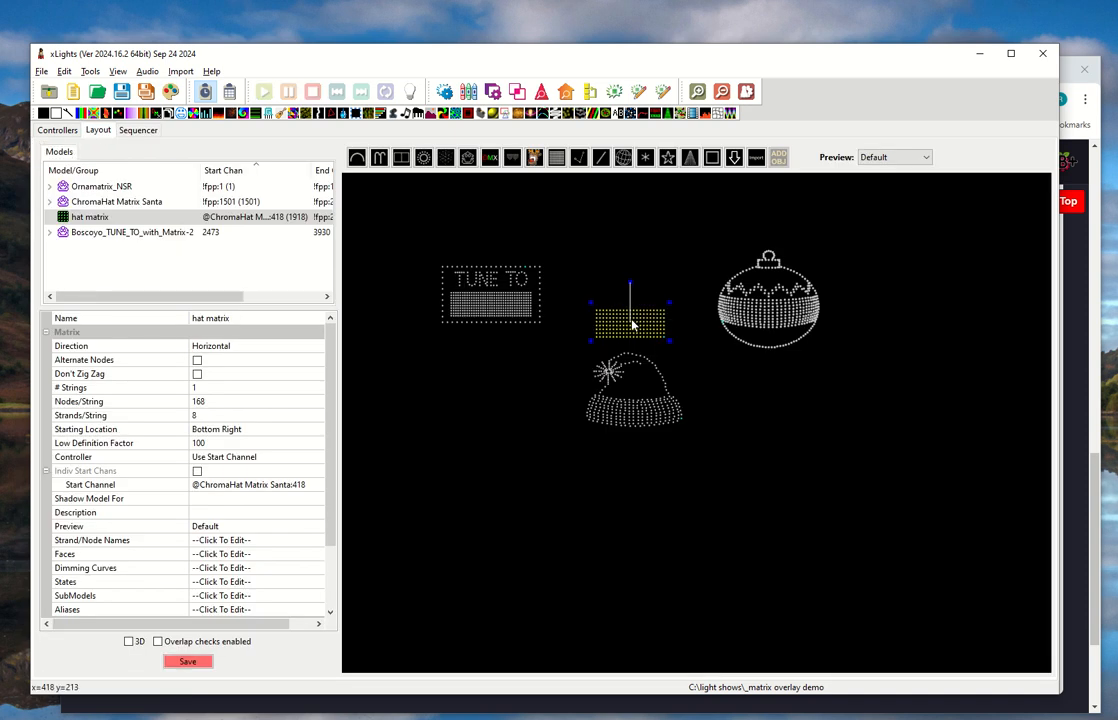
mouse_move(632, 326)
mouse_down()
mouse_move(638, 414)
mouse_move(635, 335)
mouse_up()
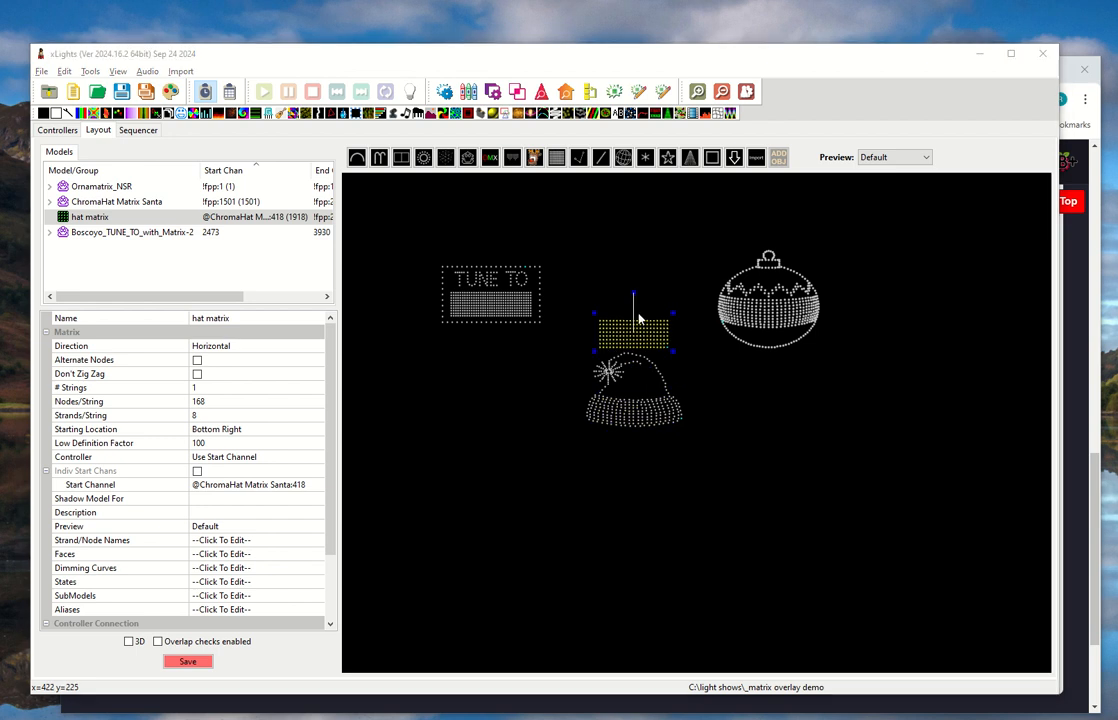
- Return to FPP in Chrome and look over the countdown target date, text and display settings again
key(alt+Tab)
scroll(735, 392, up, 4)
scroll(735, 392, up, 10)
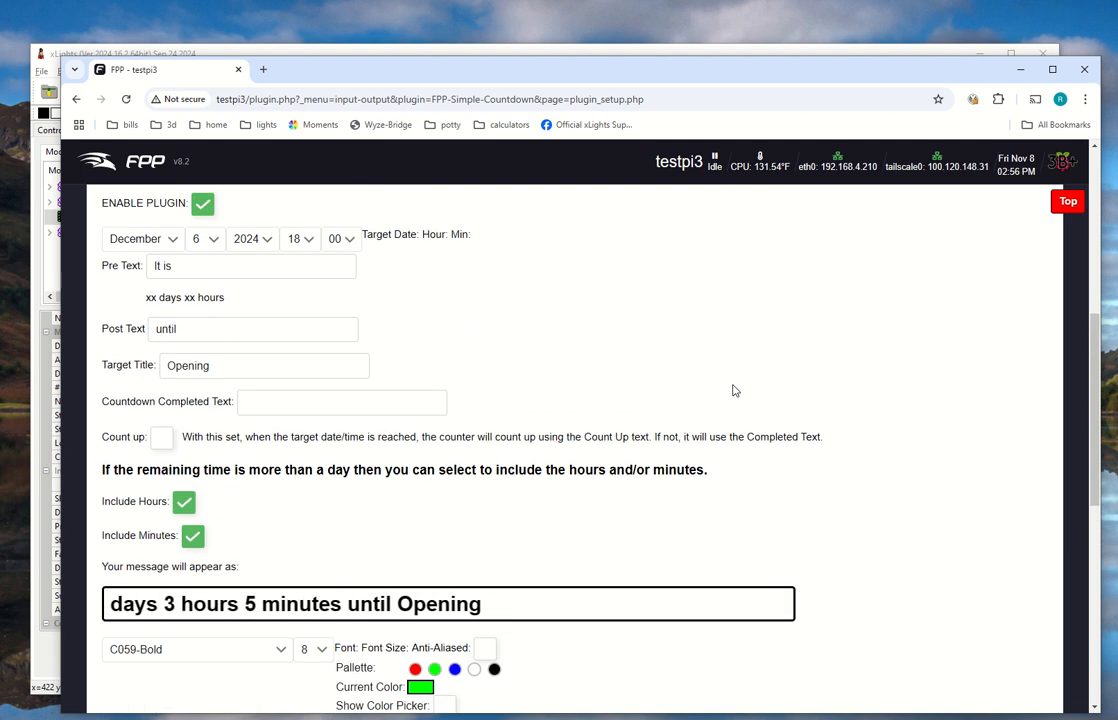
scroll(661, 405, down, 2)
scroll(661, 405, down, 4)
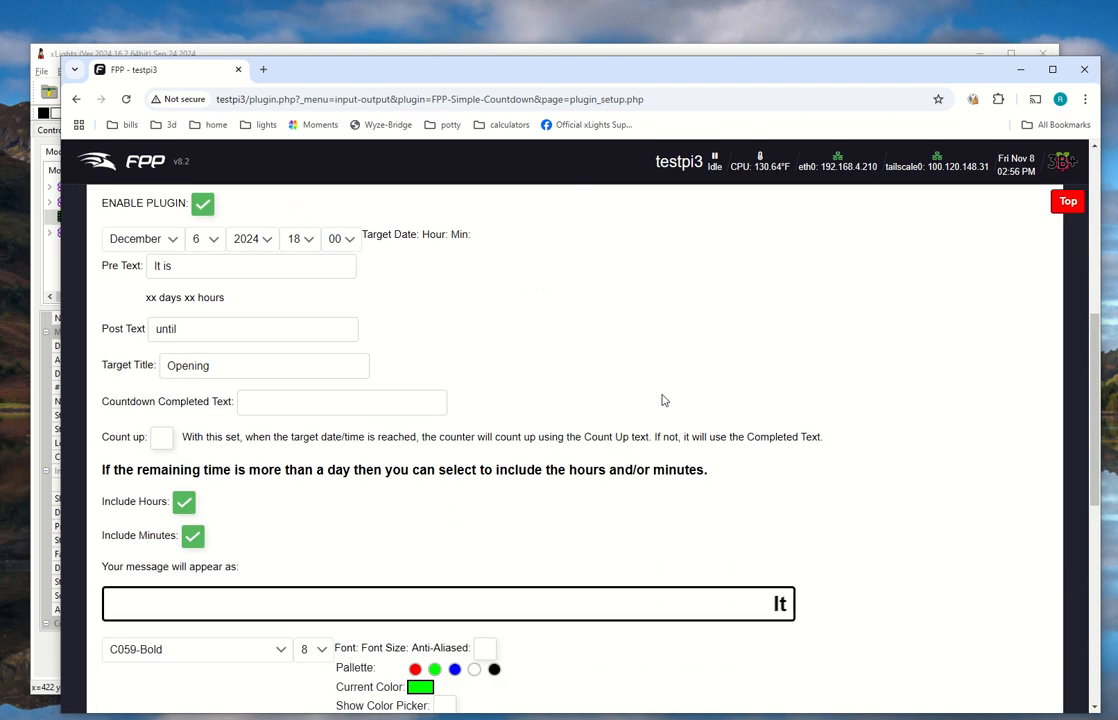
- In xLights, assign Boscoyo_TUNE_TO_with_Matrix-2 to pixel port 2 of the fpp controller, ahead of the ChromaHat, and save the controller setup
key(alt+Tab)
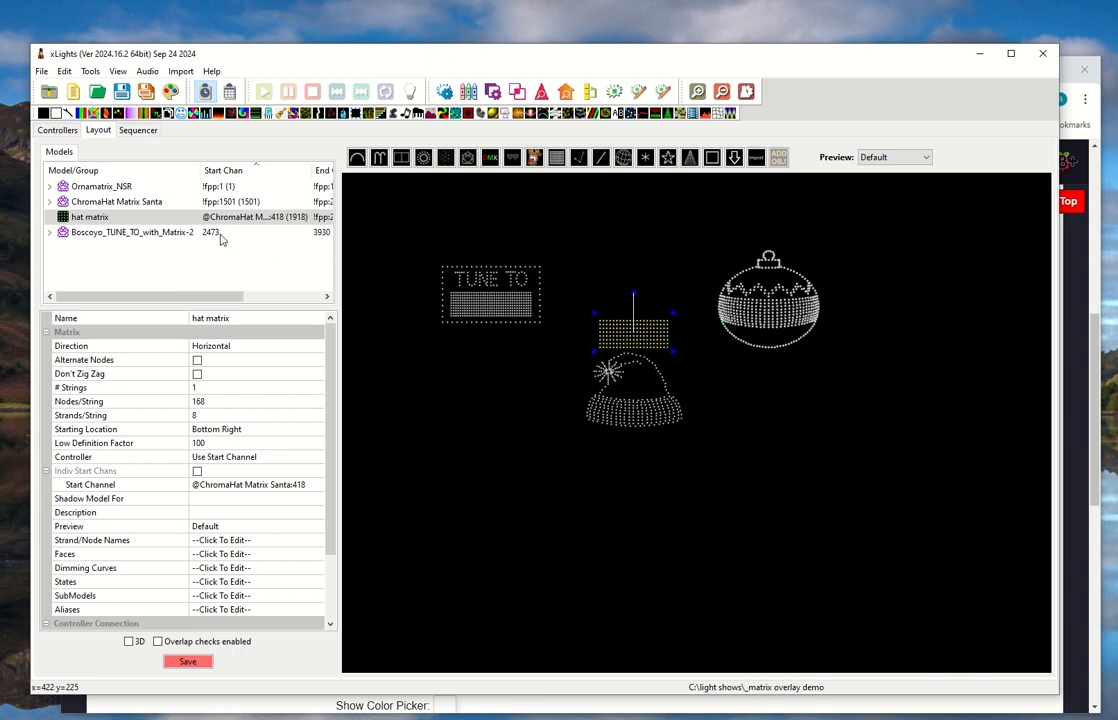
click(120, 202)
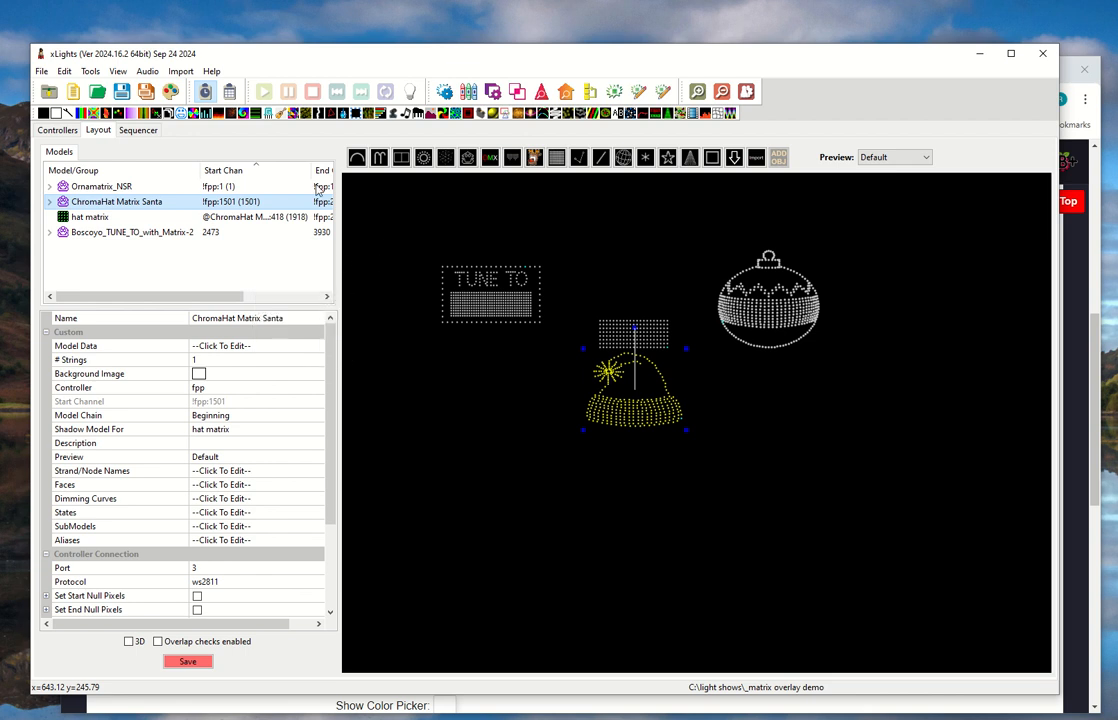
click(62, 130)
double_click(217, 240)
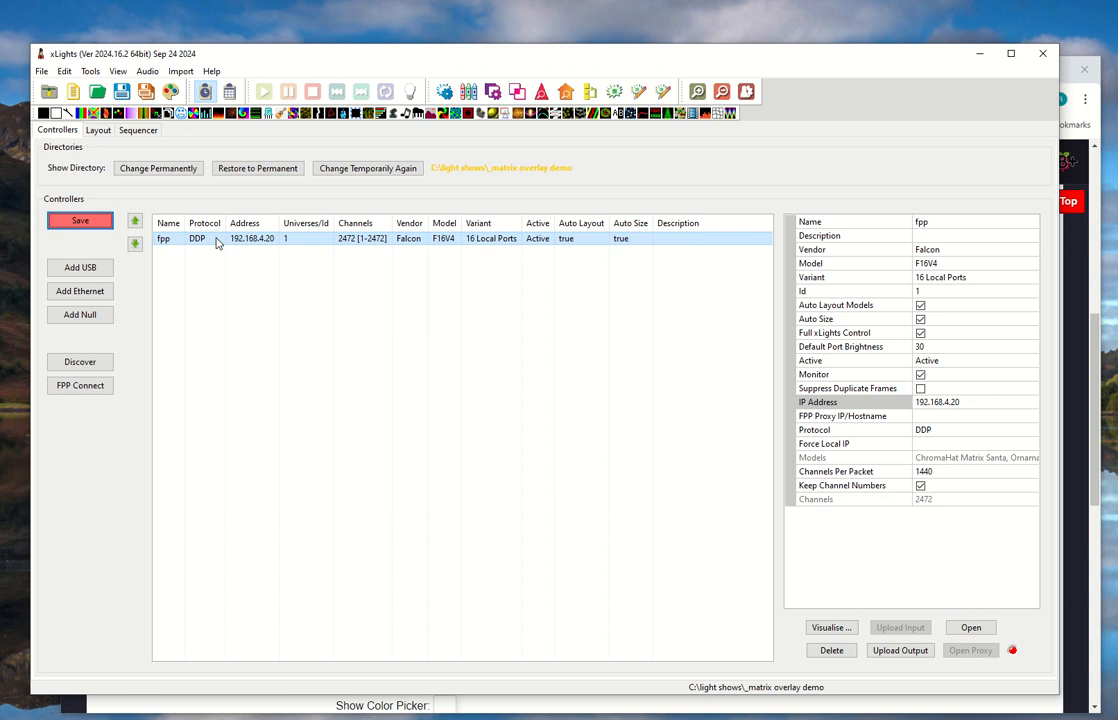
drag(775, 165, 388, 182)
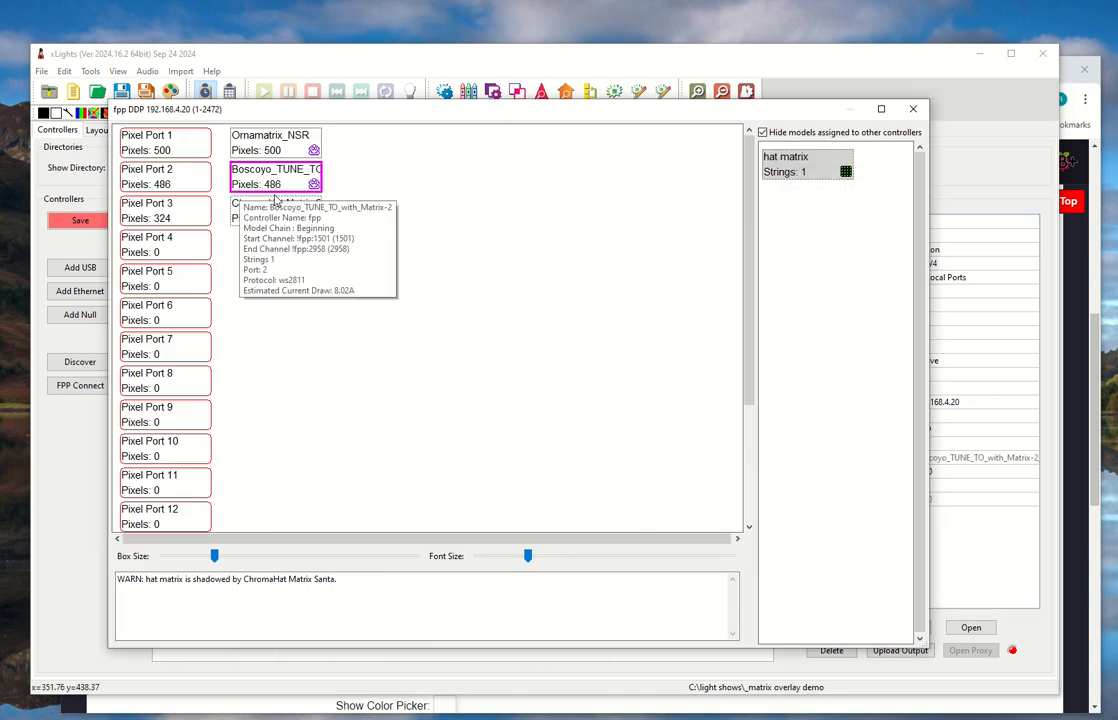
click(913, 110)
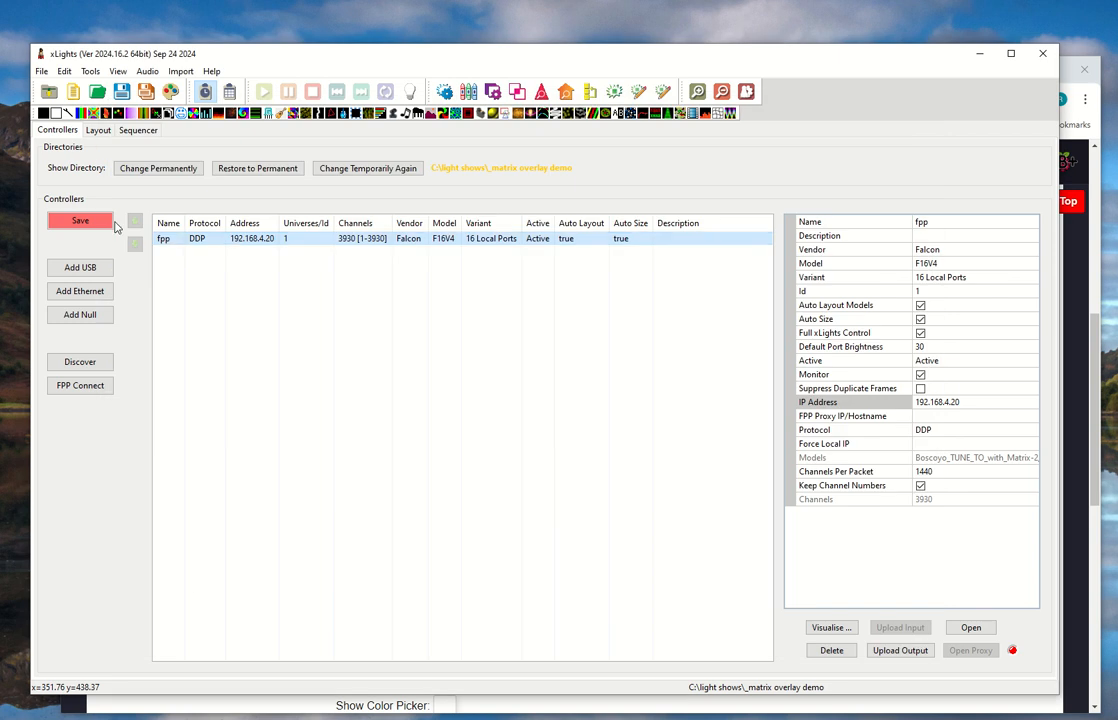
click(110, 222)
- Check the recalculated start channels of ChromaHat Matrix Santa and hat matrix in the layout
click(98, 130)
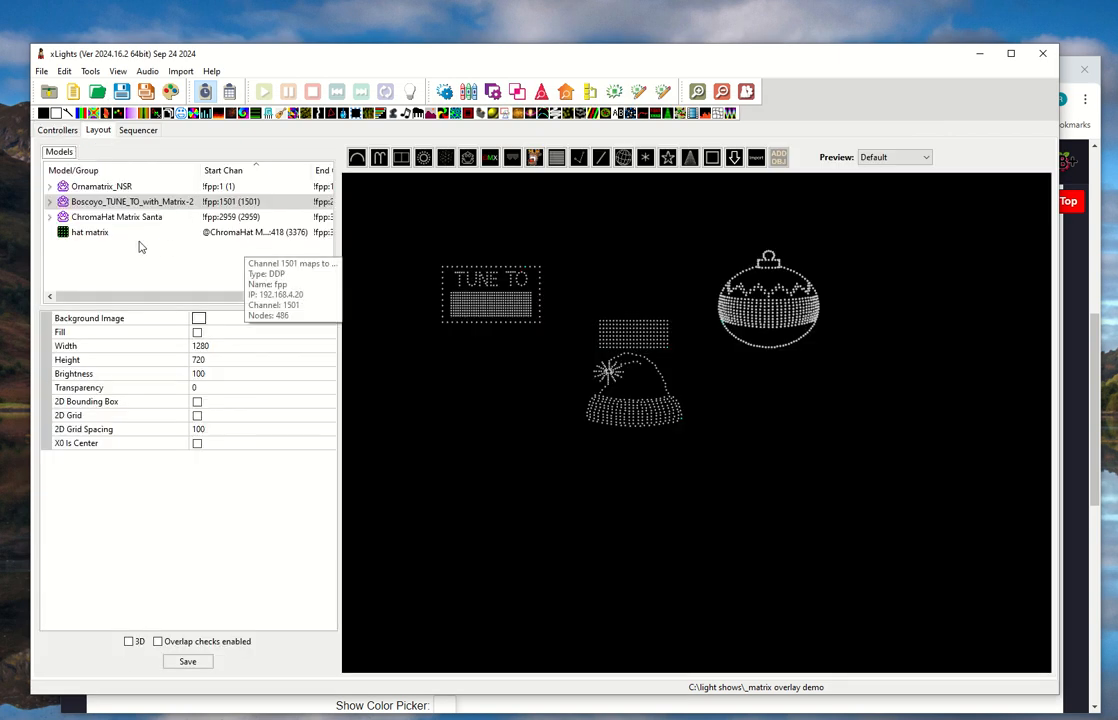
click(108, 217)
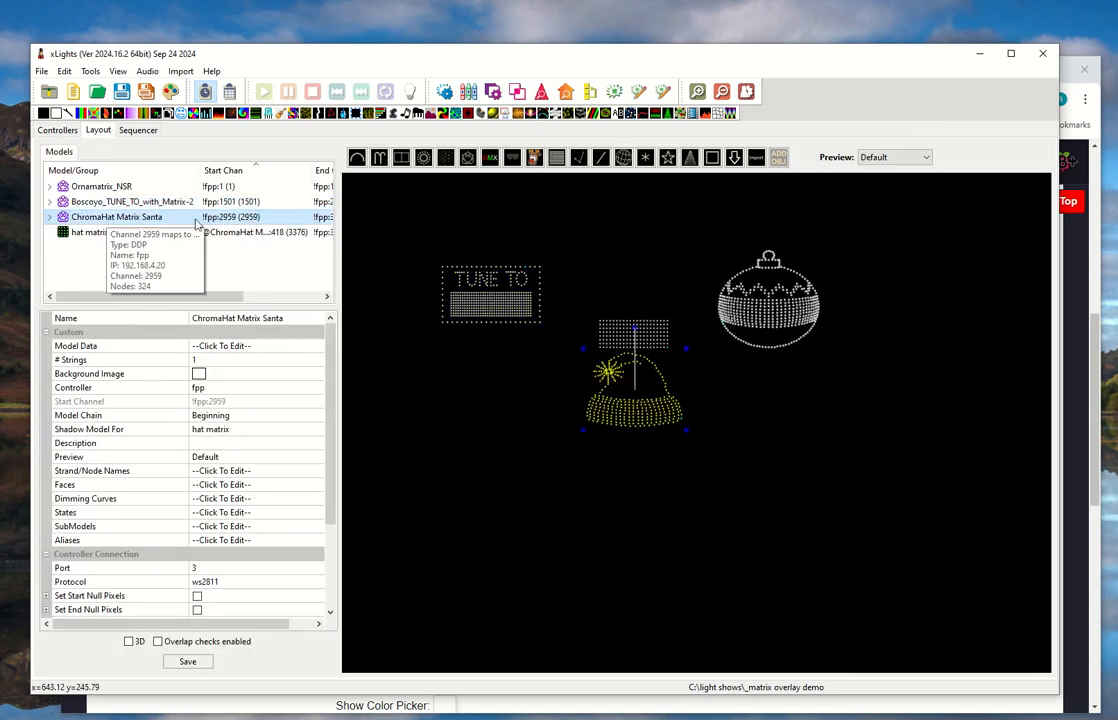
click(78, 233)
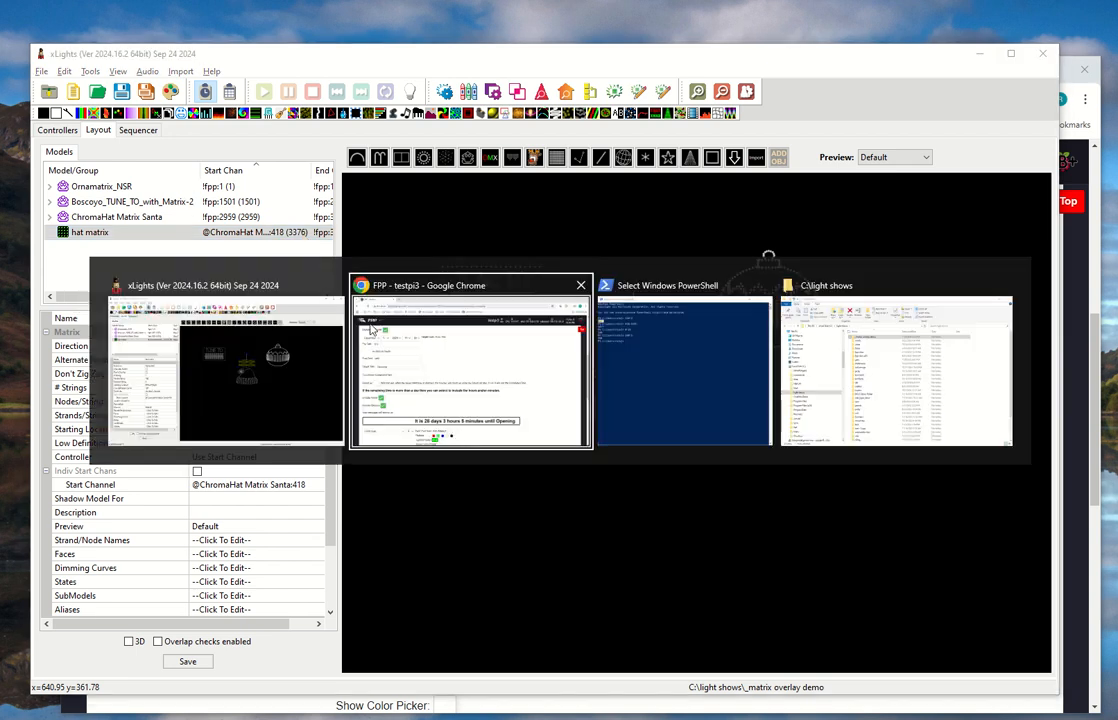
- Switch to FPP in Chrome, open the Pixel Overlay Models and check hat_matrix's start channel
key(alt+Tab)
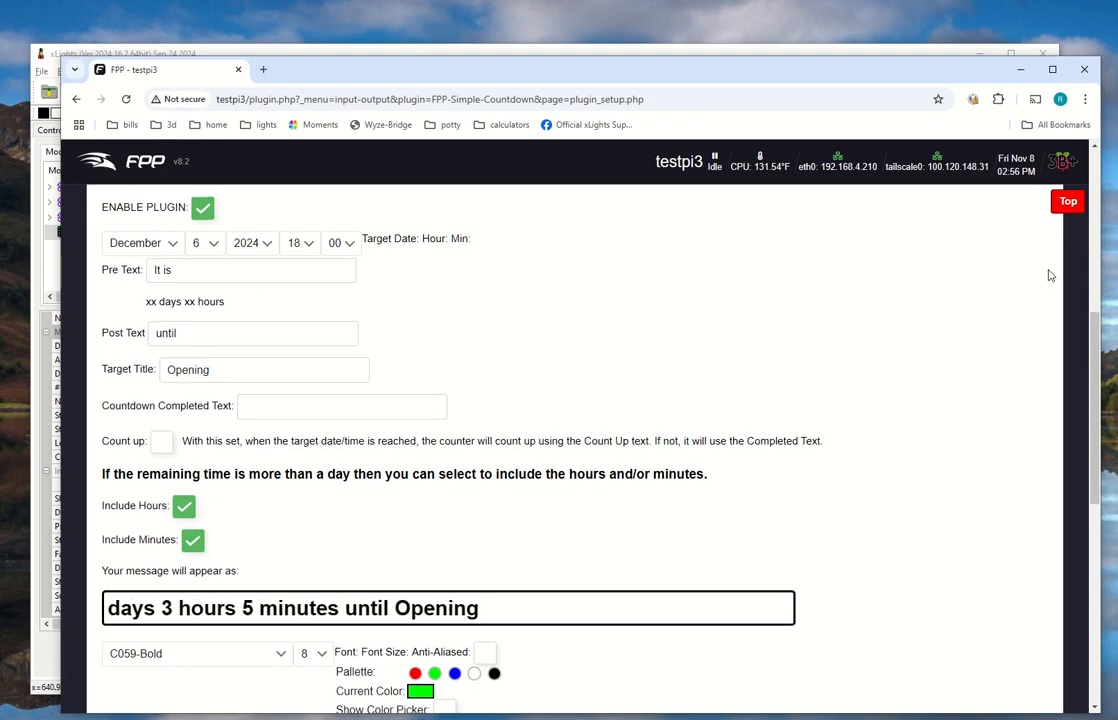
scroll(1050, 273, up, 5)
click(932, 214)
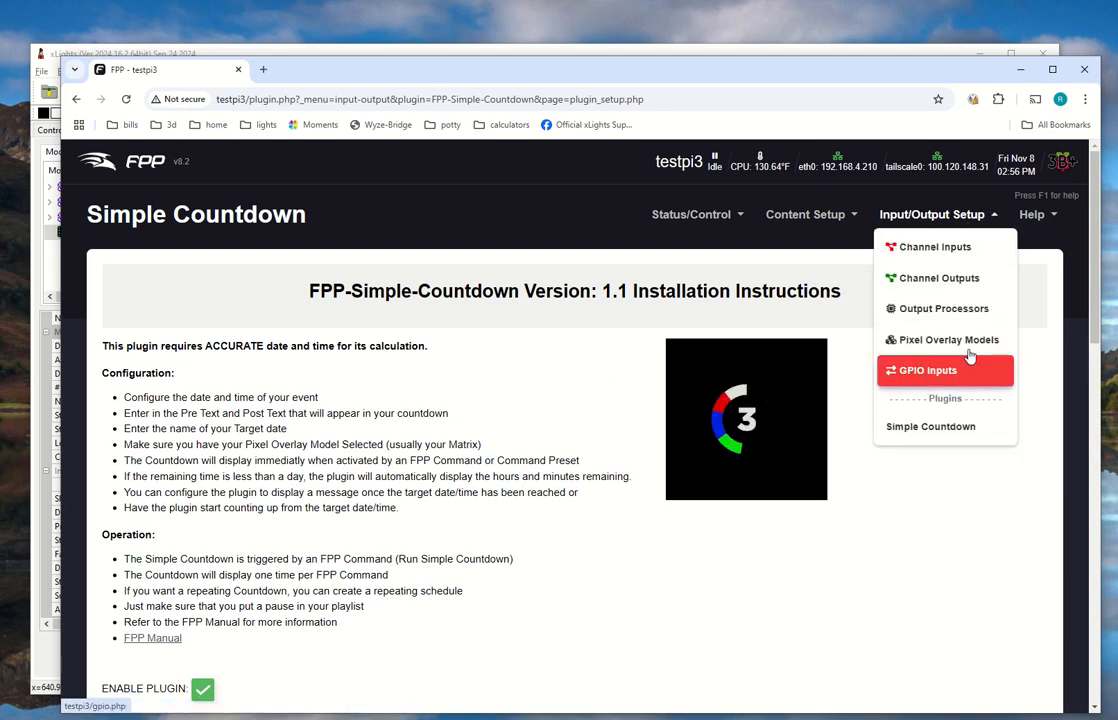
click(978, 341)
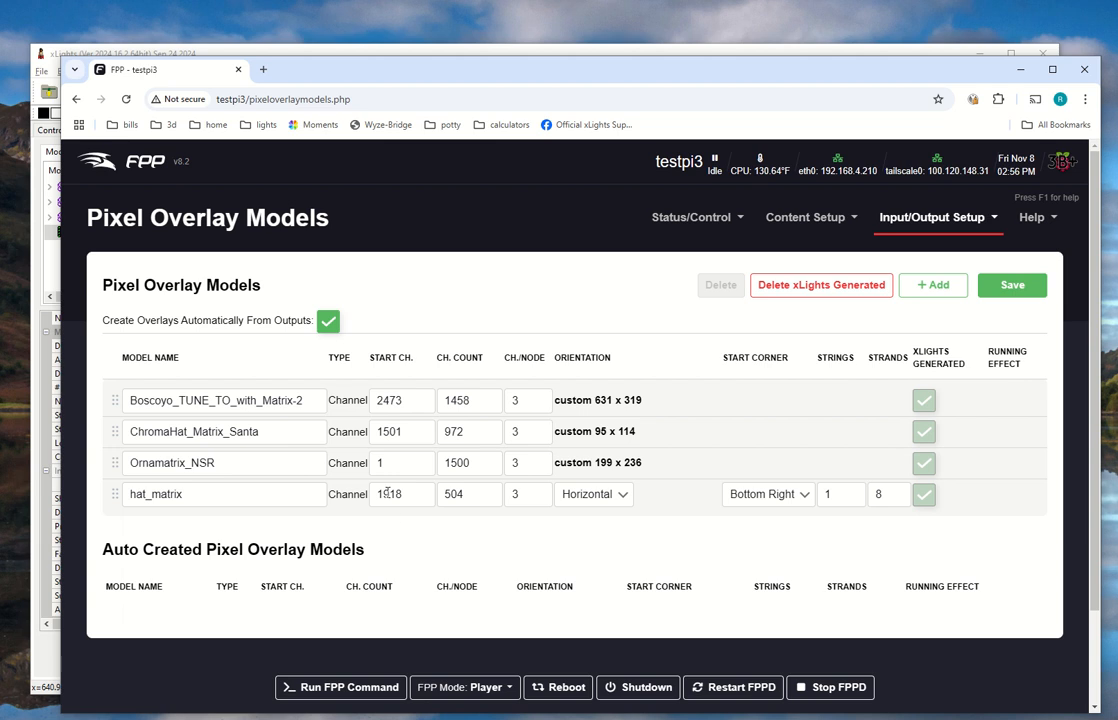
double_click(392, 494)
- In xLights, run FPP Connect without saving the open sequence and upload all models to testpi3
key(alt+Tab)
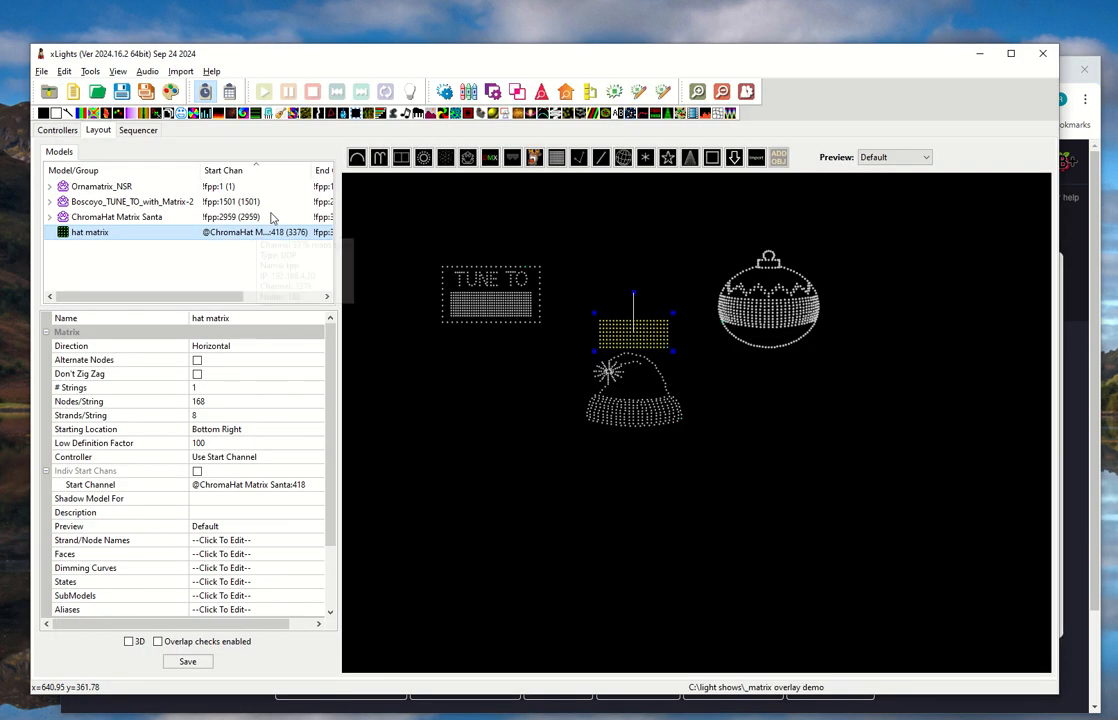
mouse_move(287, 232)
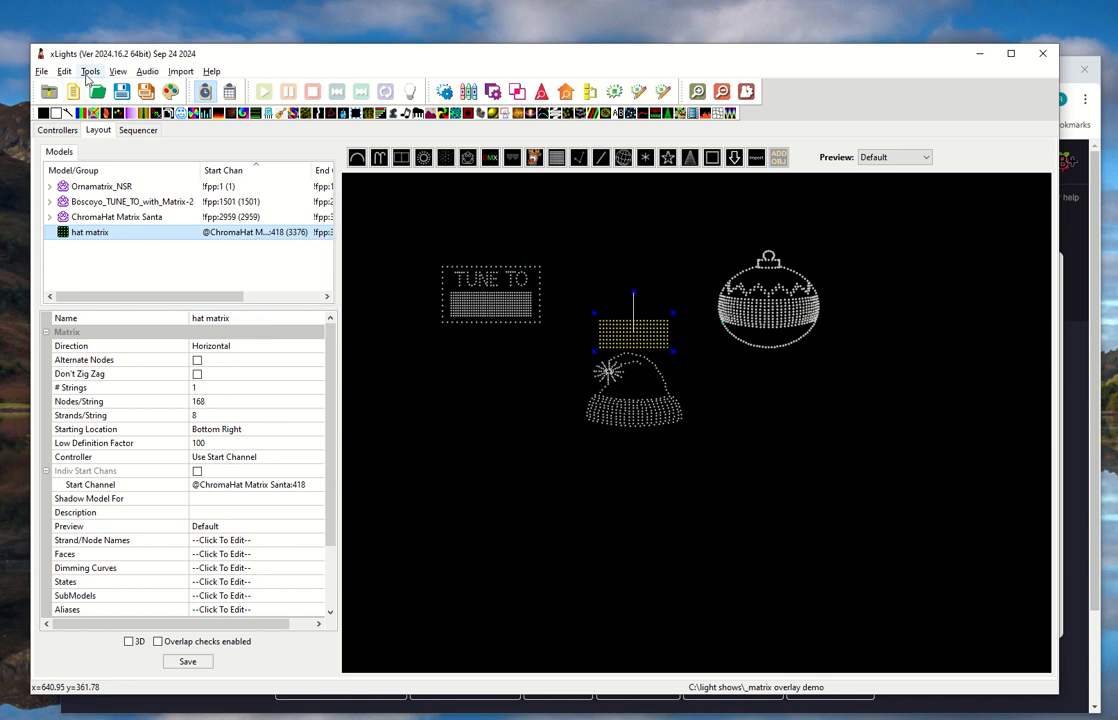
click(89, 71)
click(126, 205)
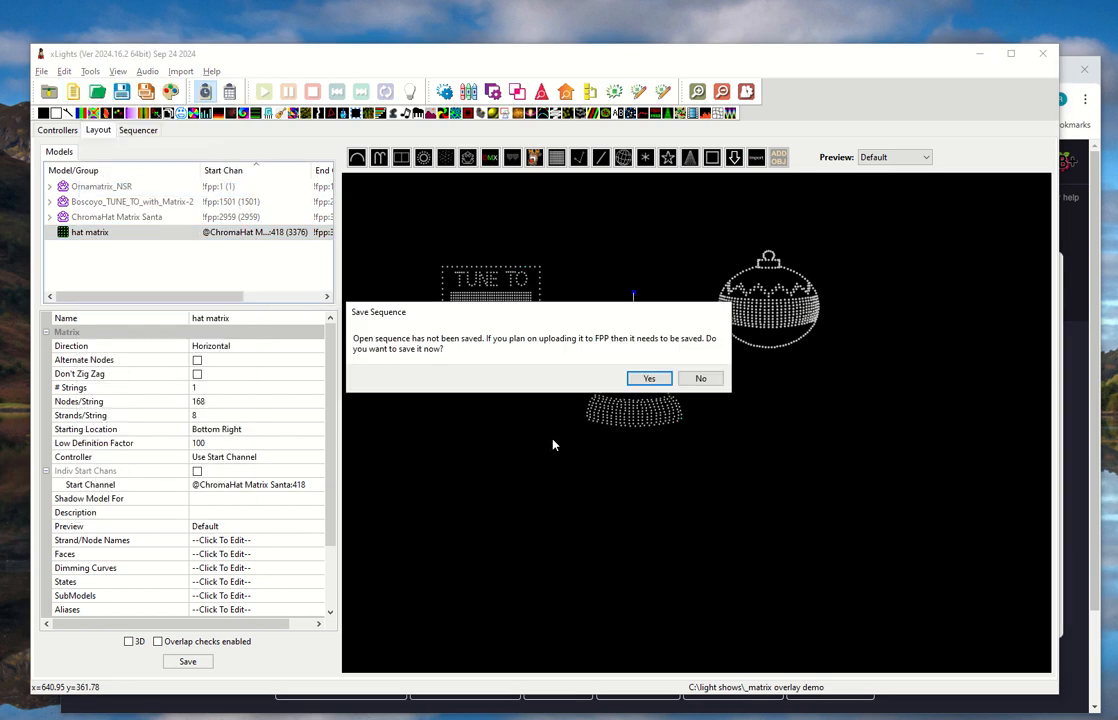
click(700, 378)
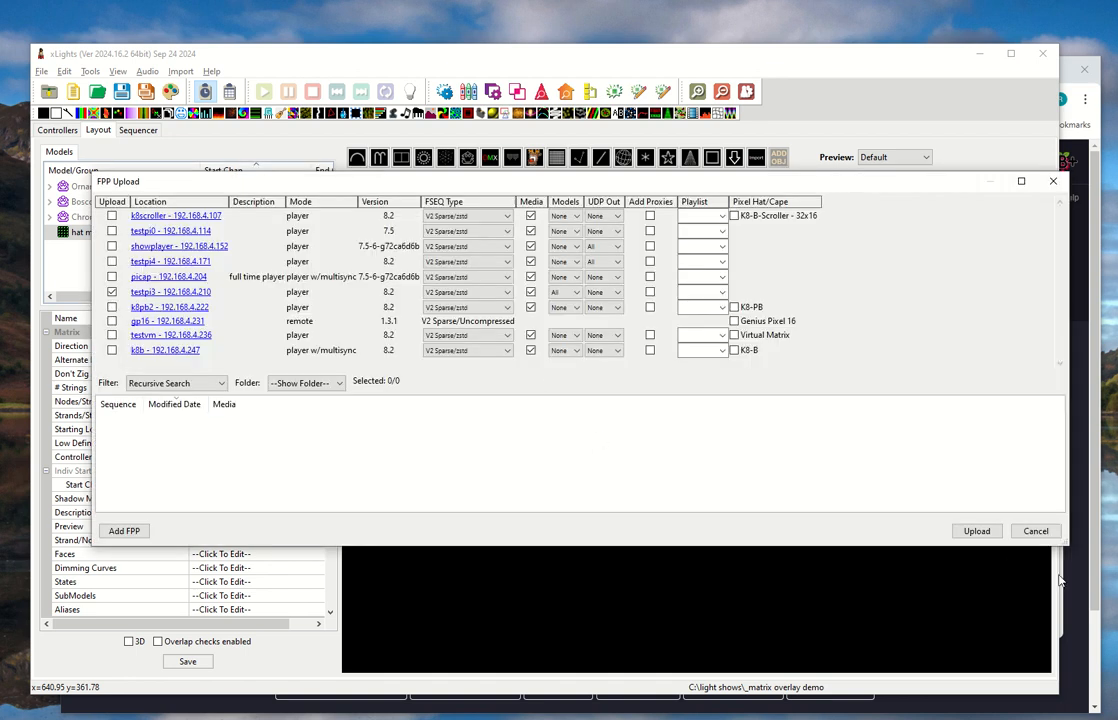
click(982, 534)
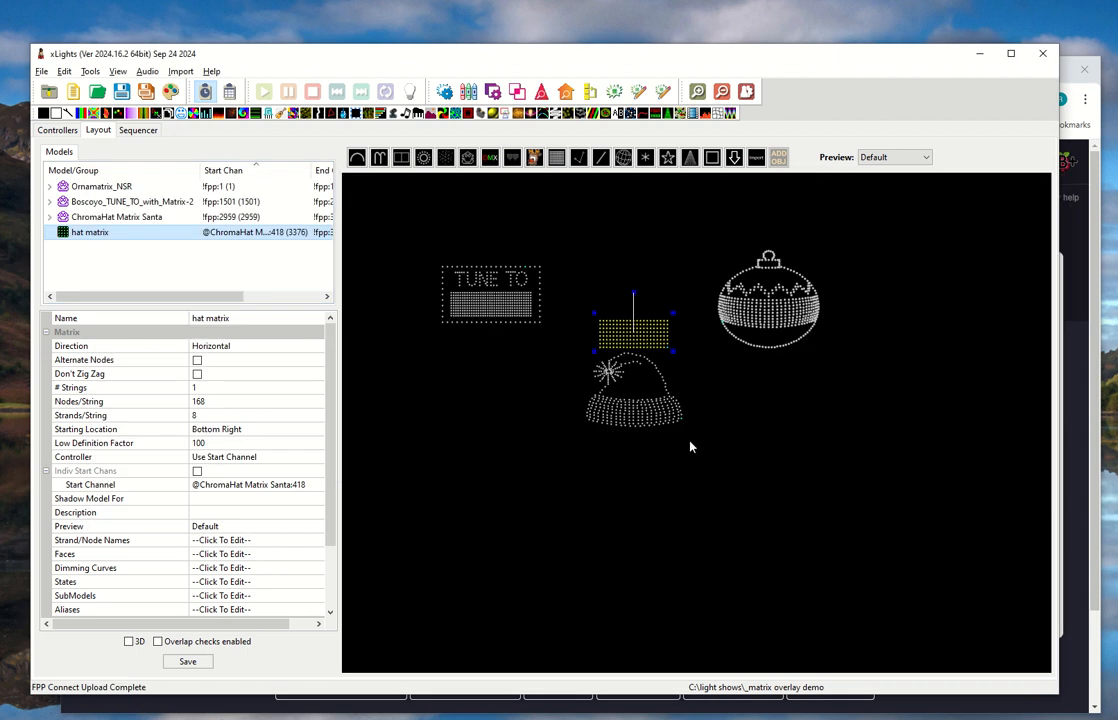
- Return to FPP in Chrome and reload the Pixel Overlay Models page to check the updated start channels
key(alt+Tab)
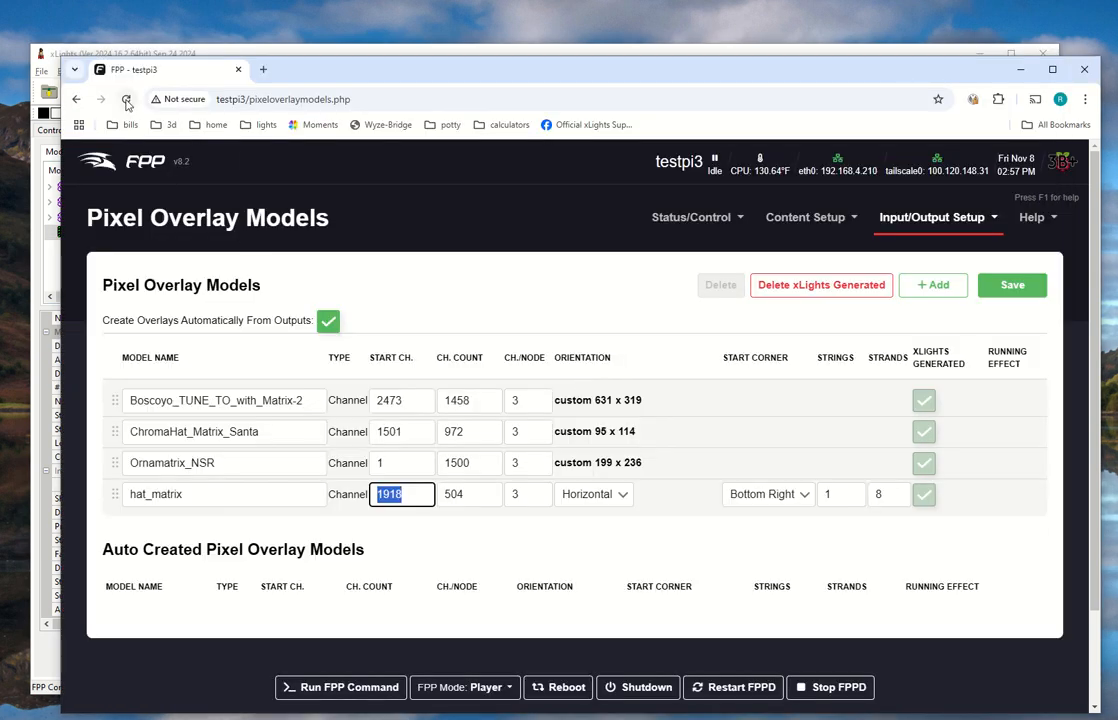
click(126, 99)
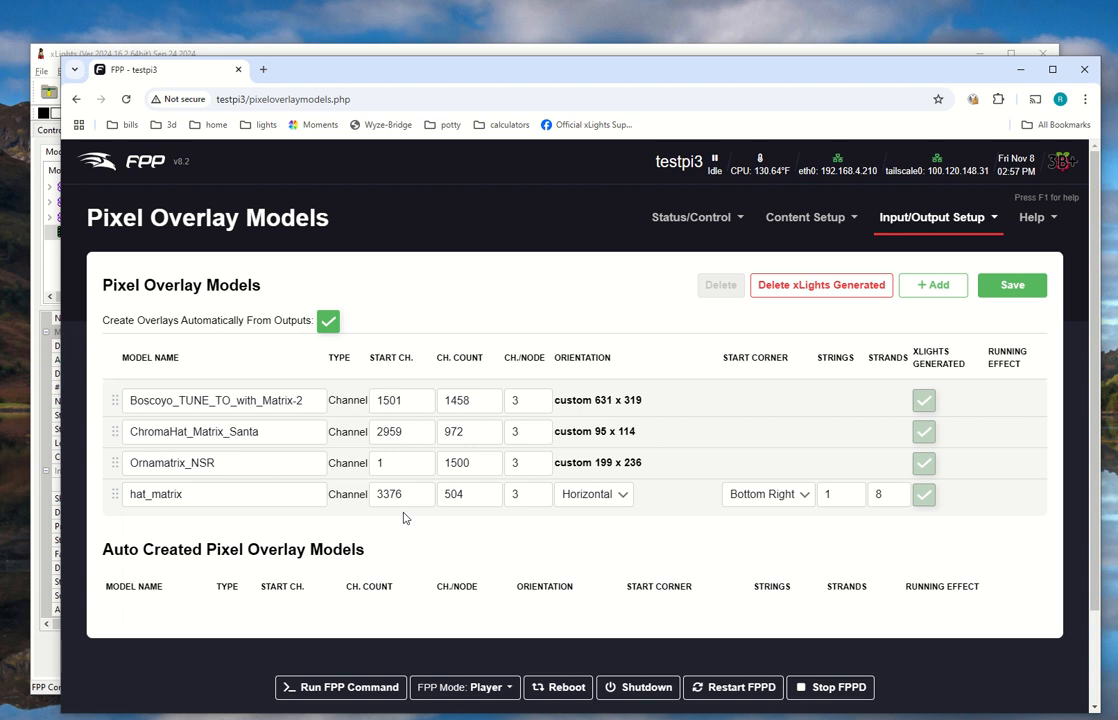
- Open the Scheduler to review the countdown entry, and switch back to xLights
click(822, 226)
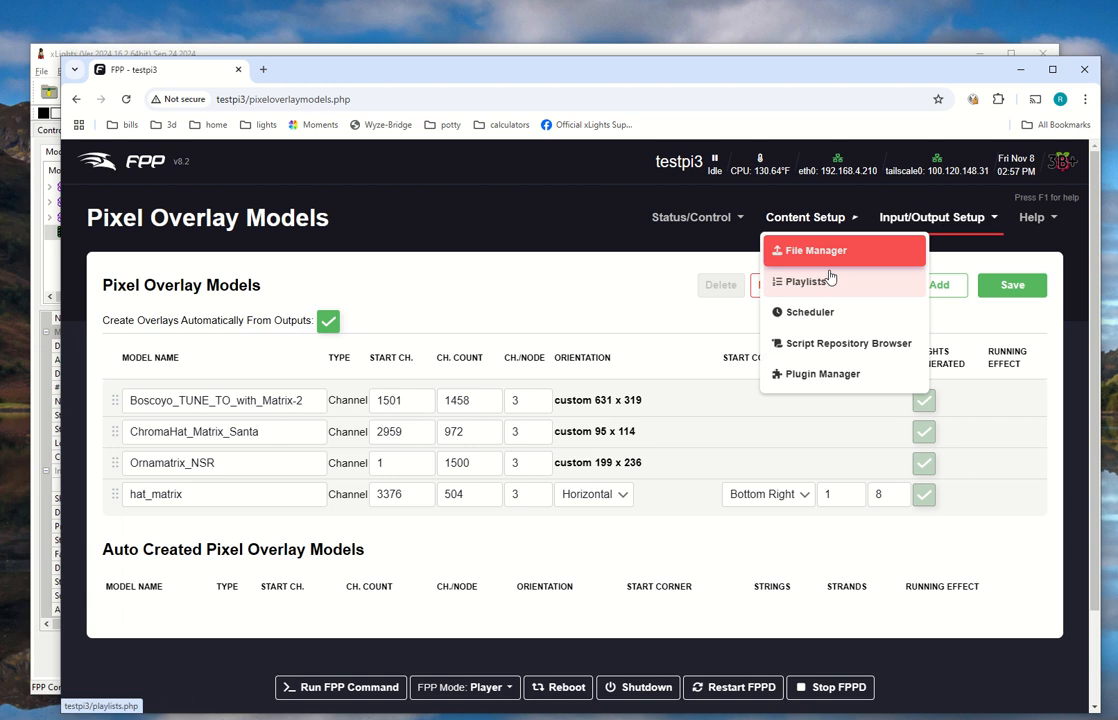
click(828, 312)
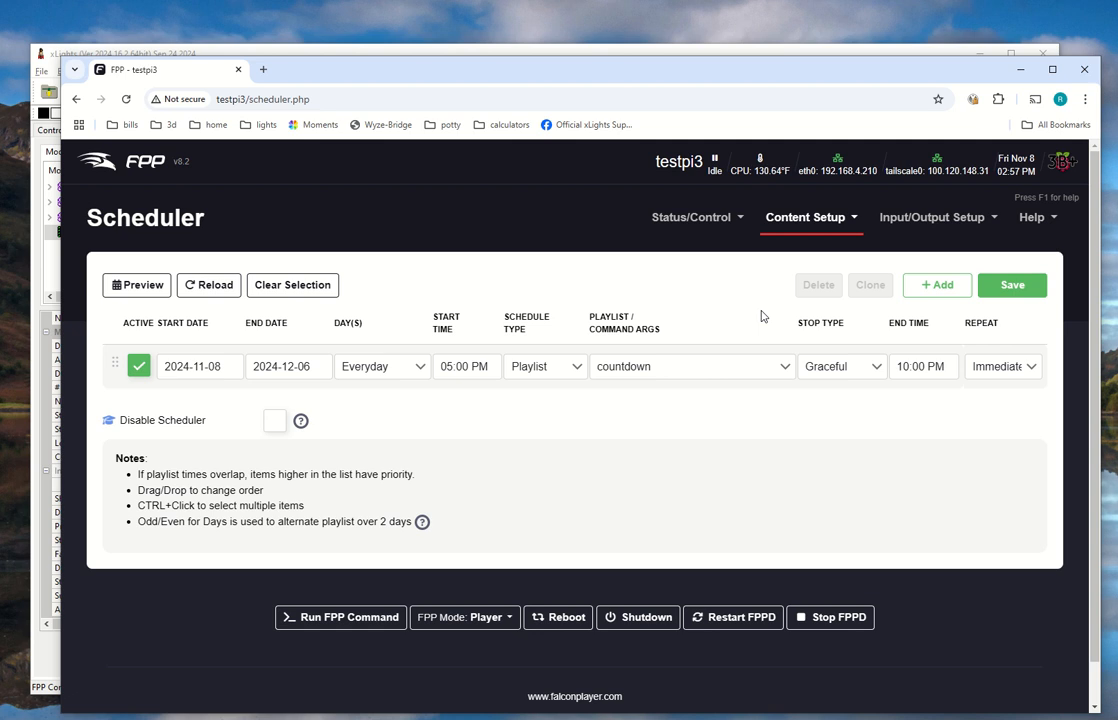
key(alt+Tab)
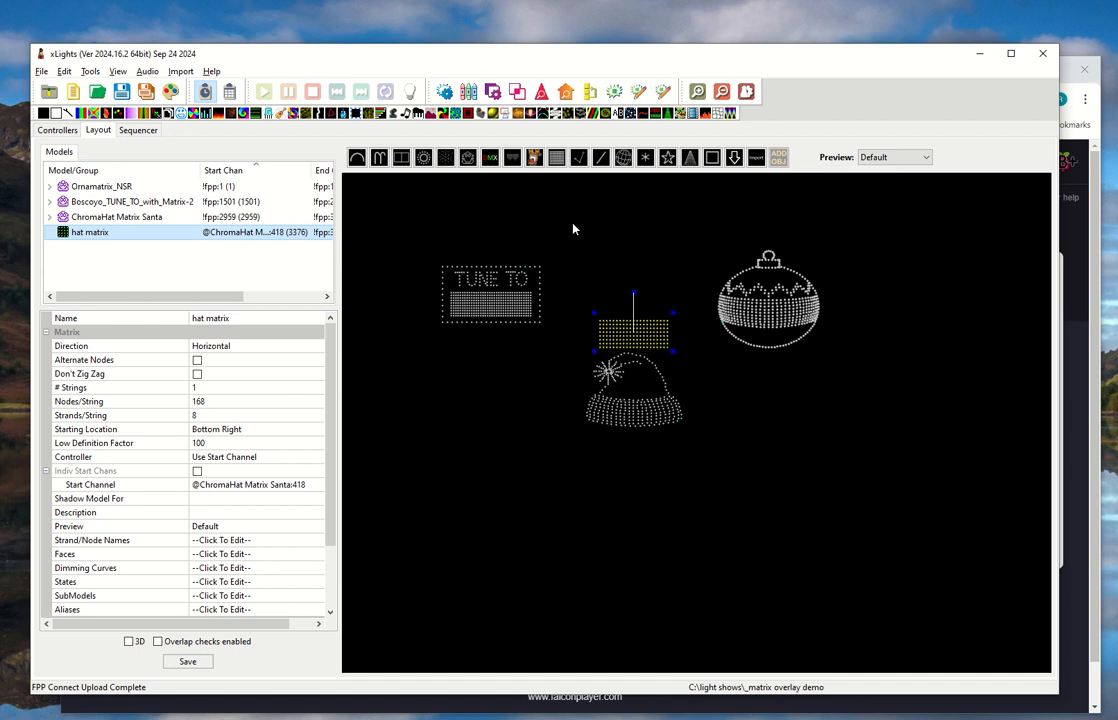
mouse_move(593, 6)
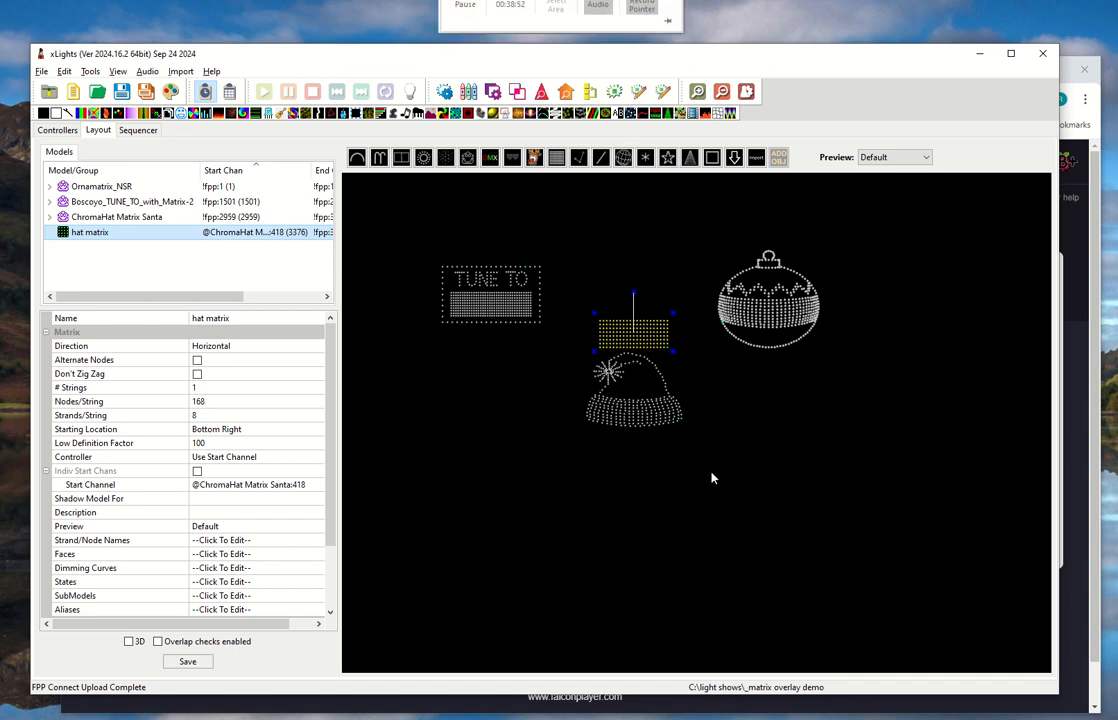